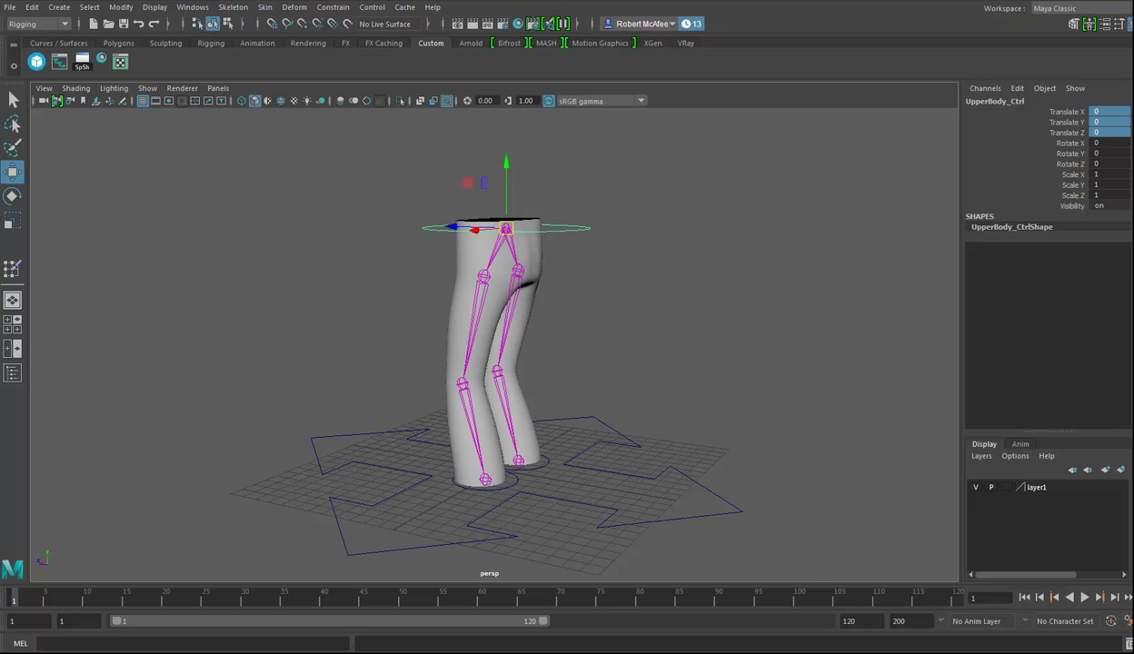
- Set the end of the animation range to frame 25
{"action": "left_click_drag", "start_coordinate": [612, 336], "coordinate": [732, 387], "text": "alt"}
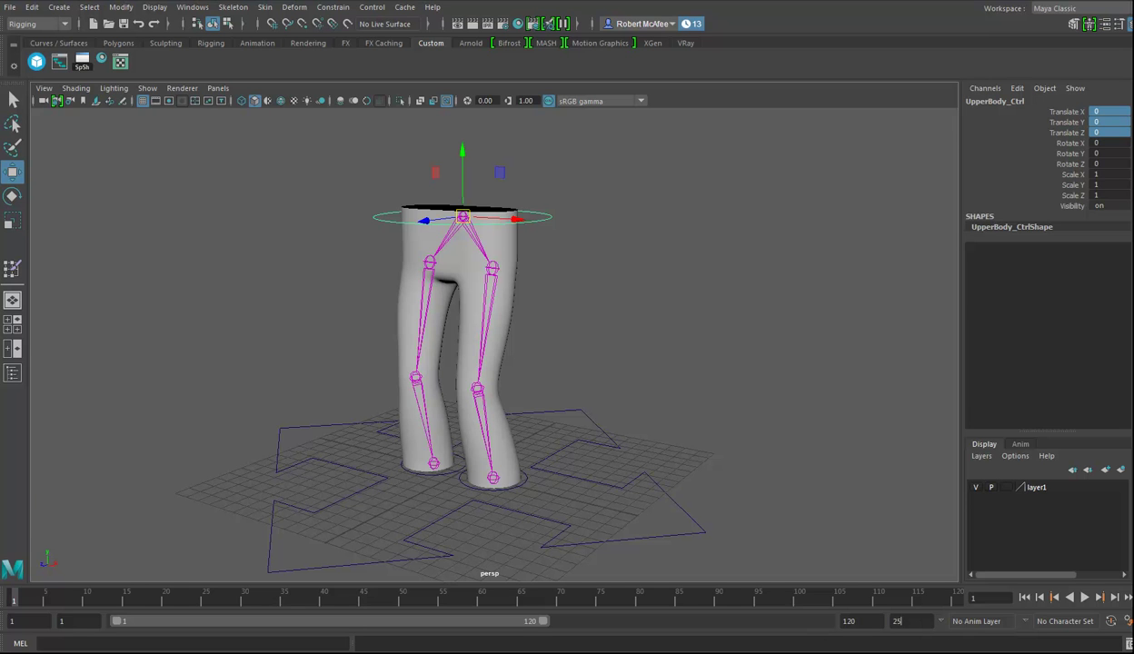
{"action": "type", "text": "25"}
{"action": "key", "text": "Return"}
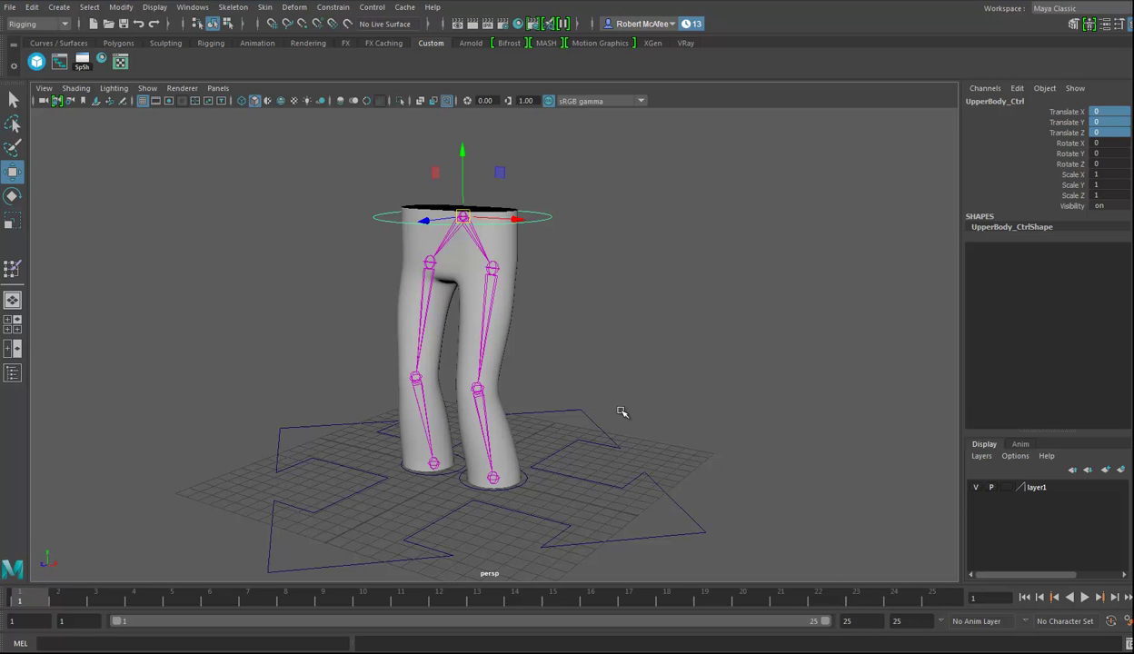
- Select the pelvis joint hierarchy and put it in a new display layer named skeleton_Layer
{"action": "left_click_drag", "start_coordinate": [663, 413], "coordinate": [632, 389], "text": "alt"}
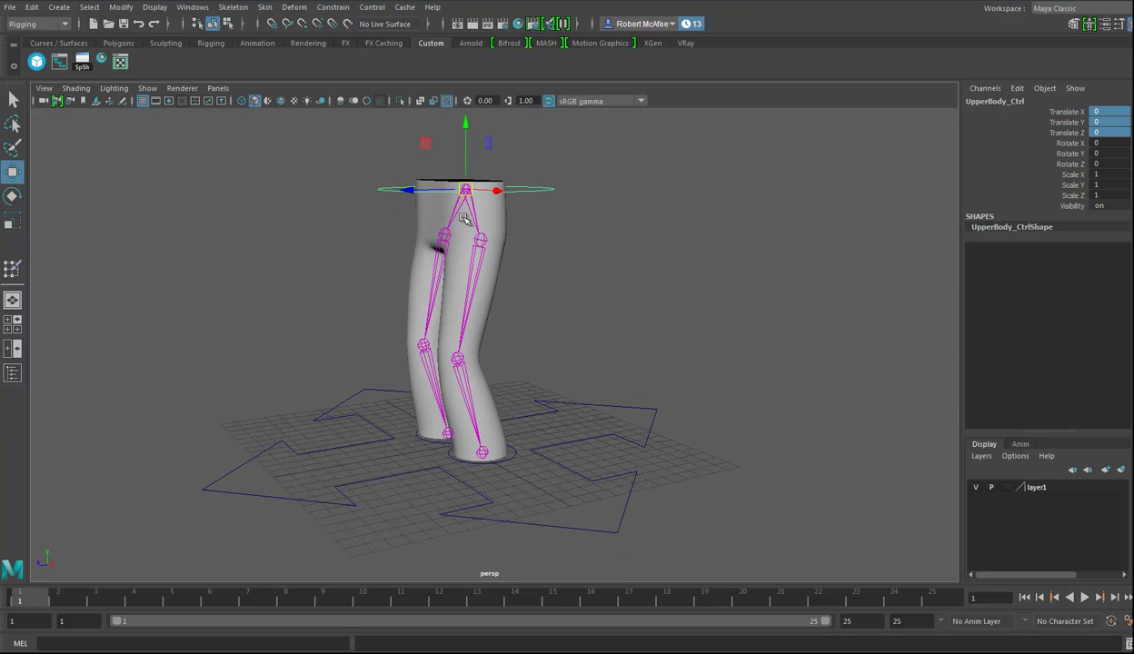
{"action": "left_click_drag", "start_coordinate": [439, 209], "coordinate": [463, 216]}
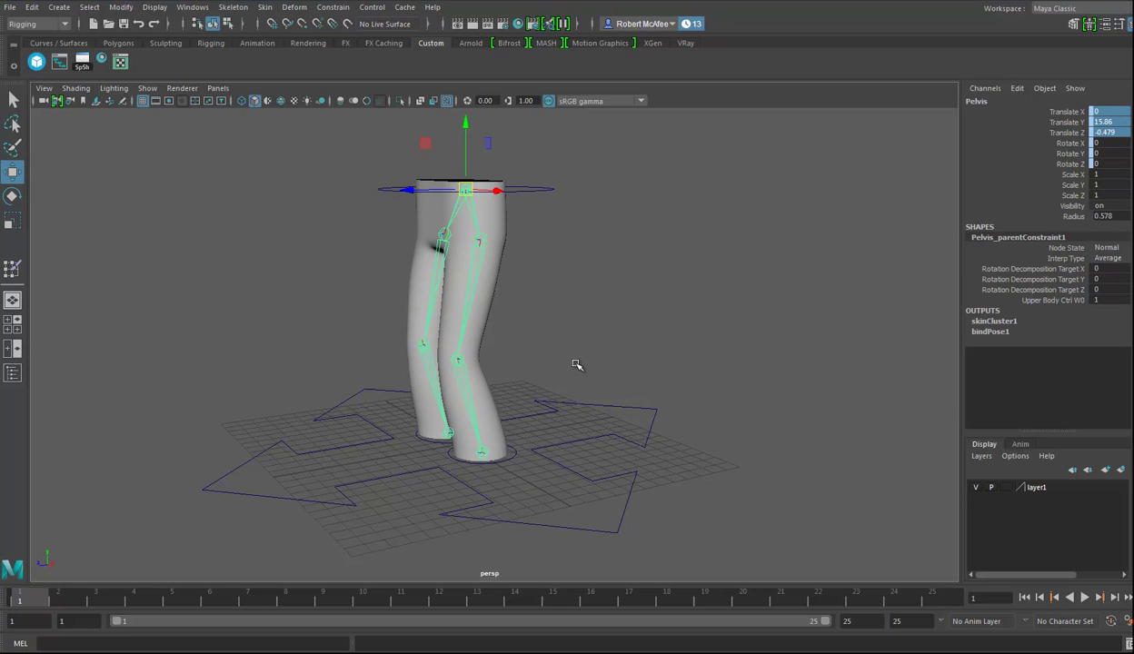
{"action": "left_click", "coordinate": [1119, 470]}
{"action": "double_click", "coordinate": [1032, 488]}
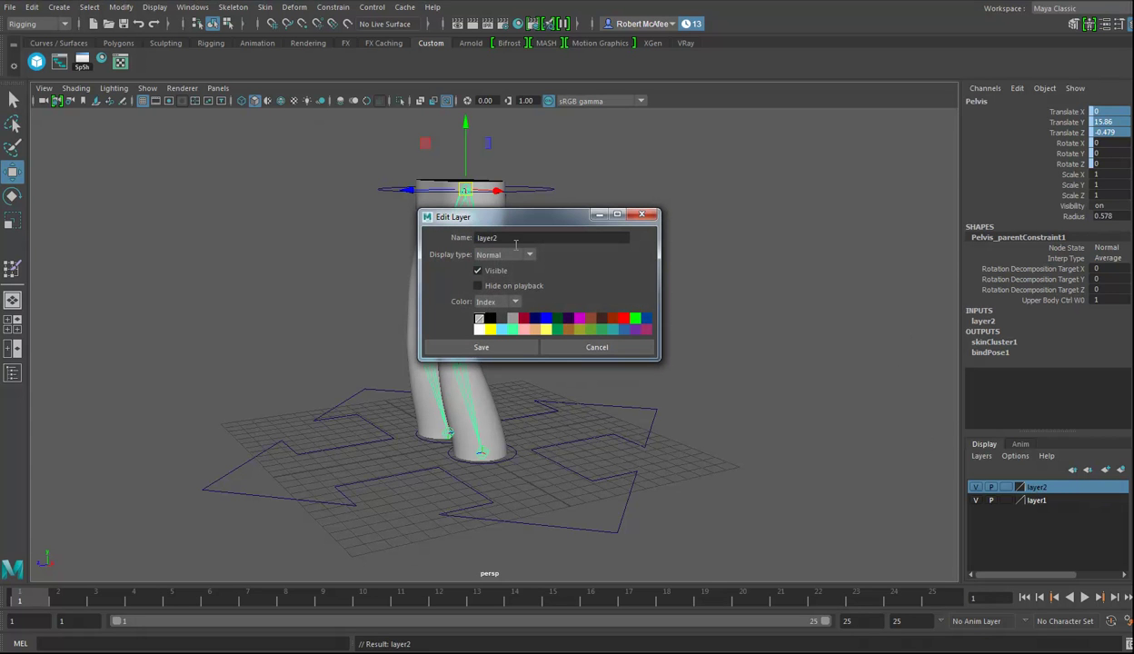
{"action": "left_click_drag", "start_coordinate": [515, 239], "coordinate": [455, 239]}
{"action": "left_click", "coordinate": [499, 350]}
{"action": "left_click", "coordinate": [730, 287]}
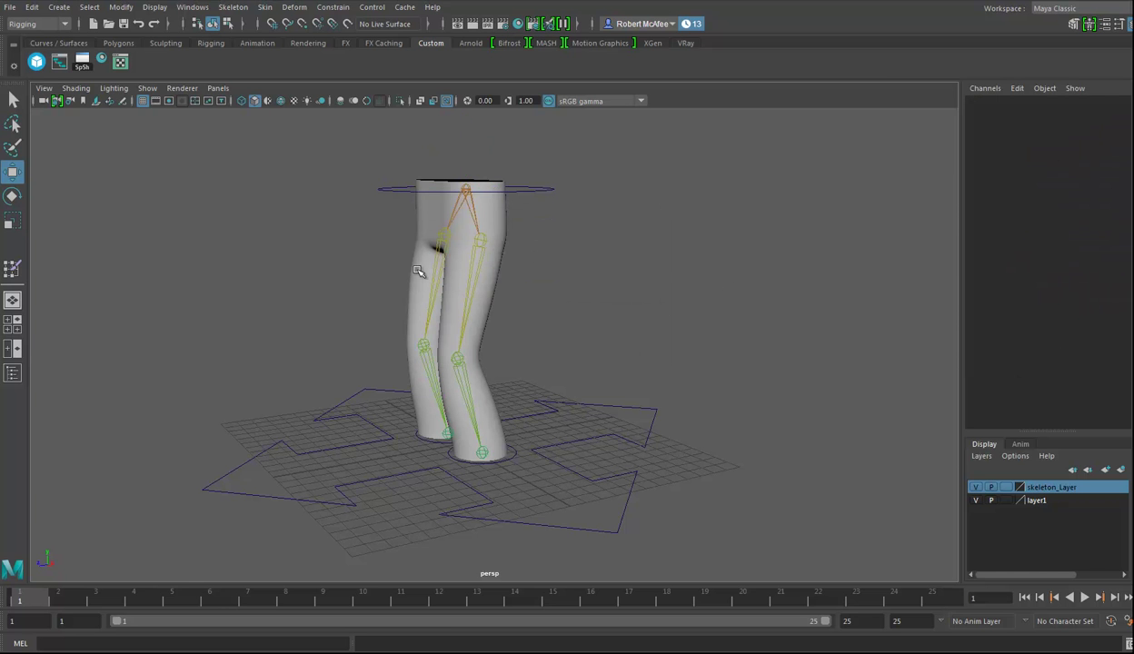
- Hide the skeleton_Layer so the leg joints are not displayed
{"action": "left_click", "coordinate": [453, 209]}
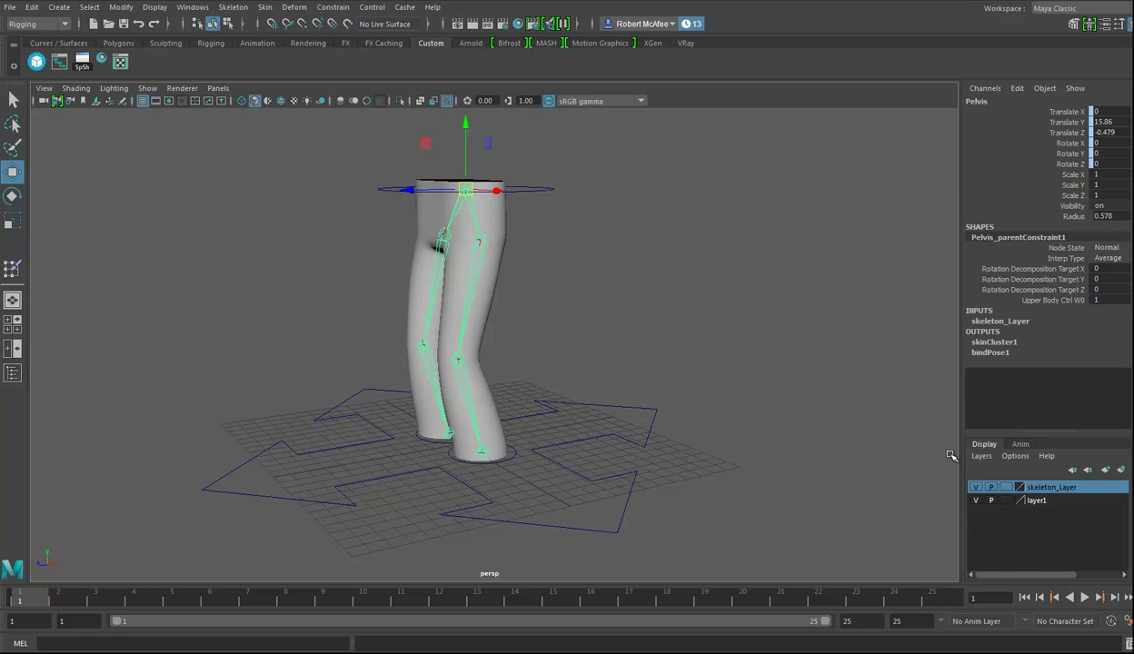
{"action": "left_click", "coordinate": [975, 487]}
{"action": "left_click_drag", "start_coordinate": [591, 404], "coordinate": [584, 398], "text": "alt"}
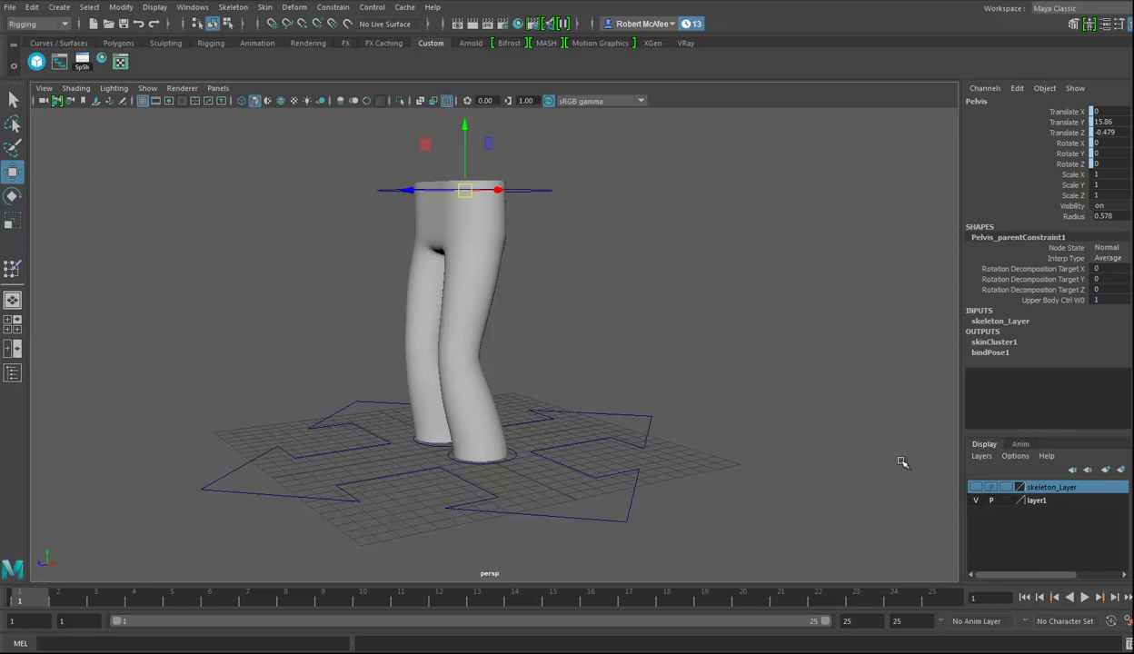
- Lower the upper body control to about -1.918 in Translate Y and key that pose at frames 1, 25 and 13
{"action": "left_click_drag", "start_coordinate": [590, 352], "coordinate": [706, 394], "text": "alt"}
{"action": "right_click_drag", "start_coordinate": [707, 395], "coordinate": [573, 343], "text": "alt"}
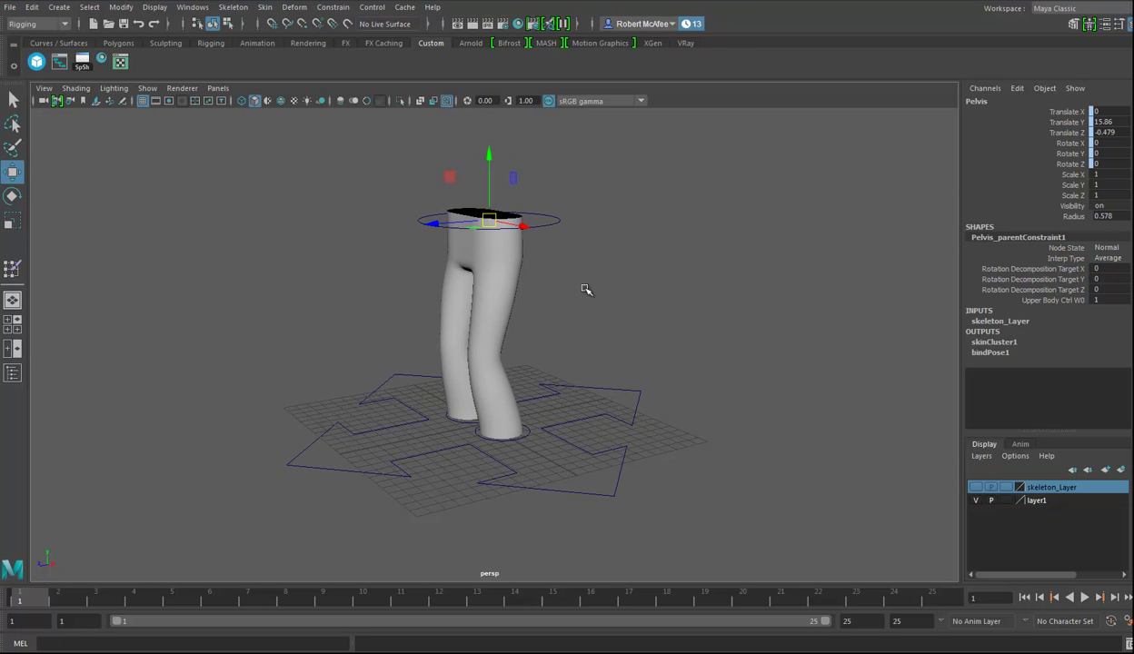
{"action": "left_click", "coordinate": [543, 219]}
{"action": "left_click_drag", "start_coordinate": [625, 311], "coordinate": [578, 296], "text": "alt"}
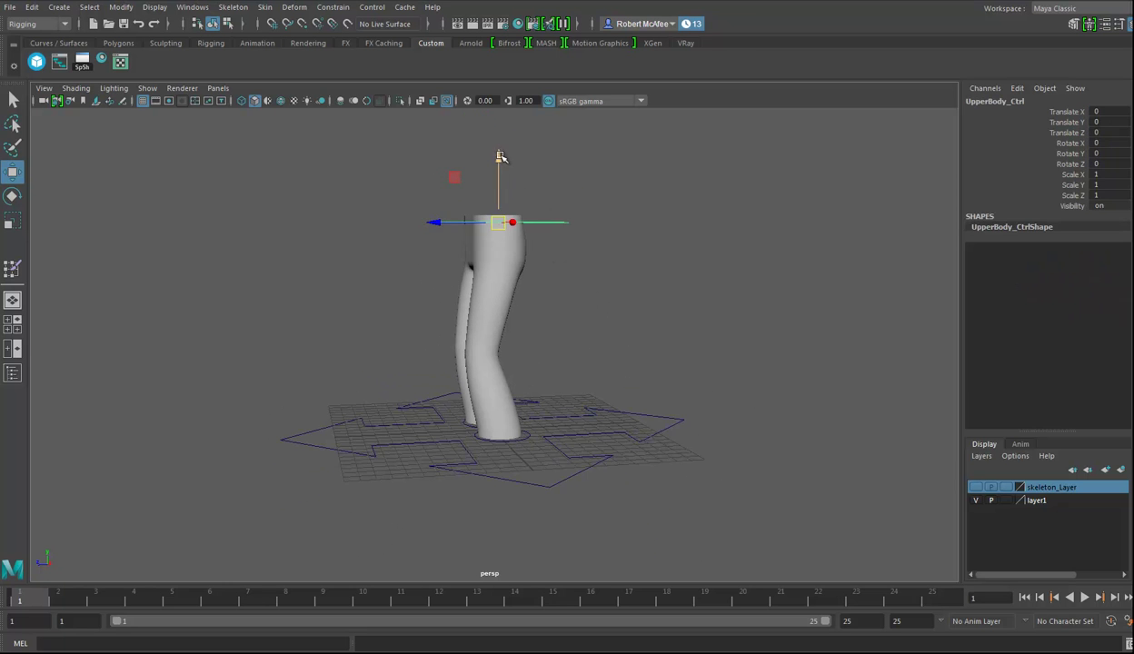
{"action": "left_click_drag", "start_coordinate": [501, 156], "coordinate": [502, 193]}
{"action": "left_click_drag", "start_coordinate": [560, 345], "coordinate": [594, 364], "text": "alt"}
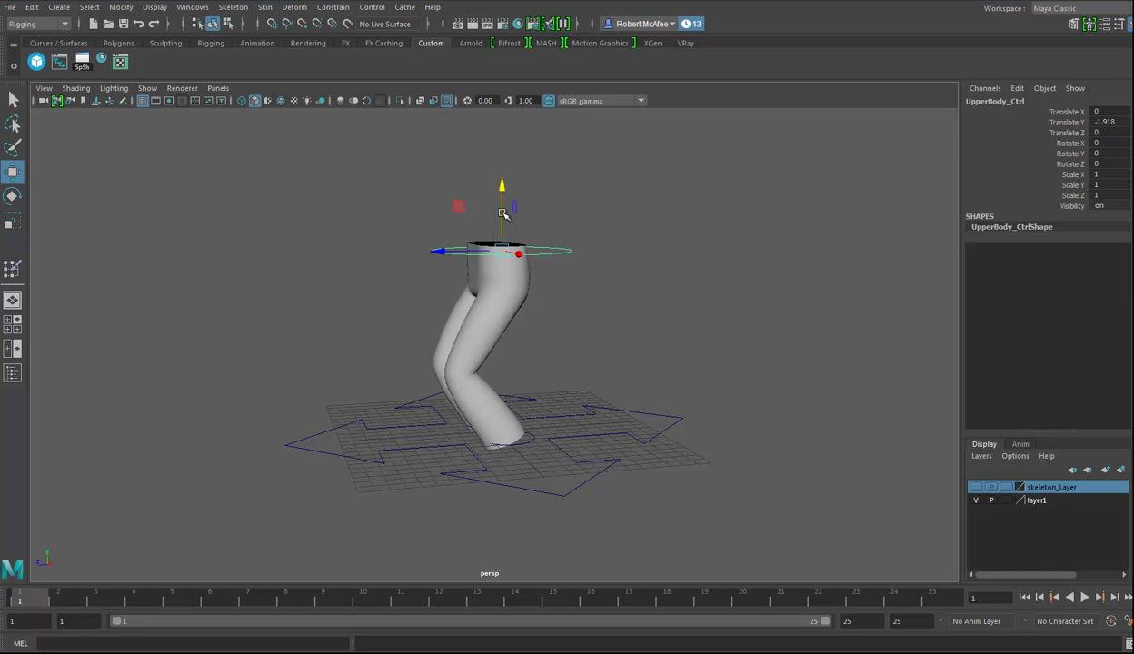
{"action": "key", "text": "s"}
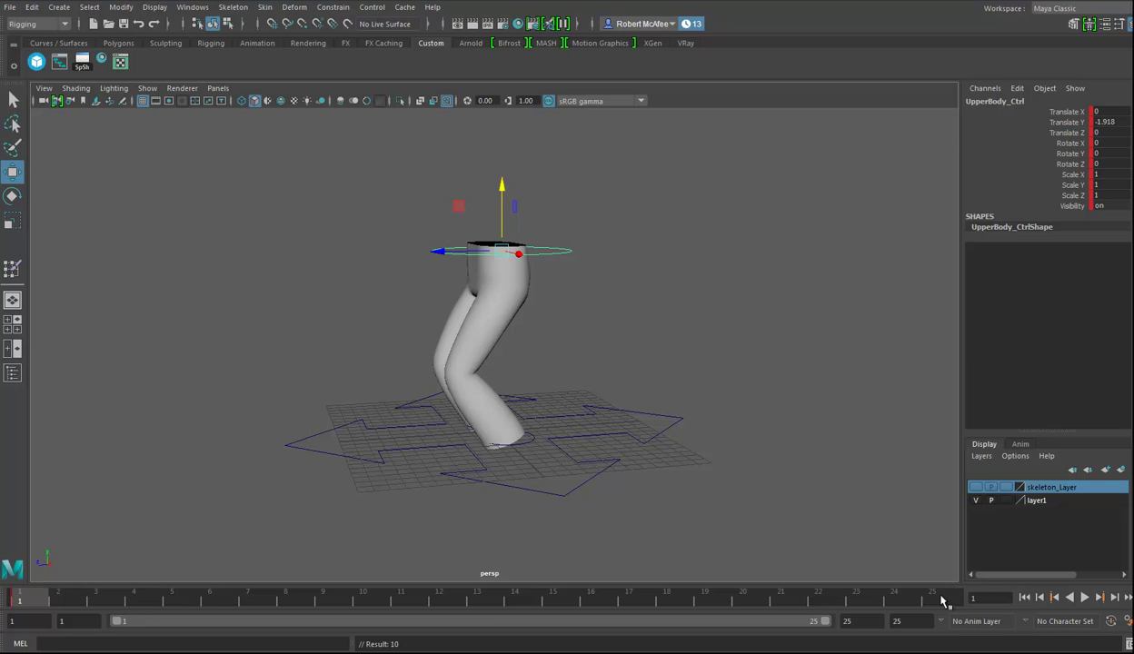
{"action": "left_click", "coordinate": [942, 600]}
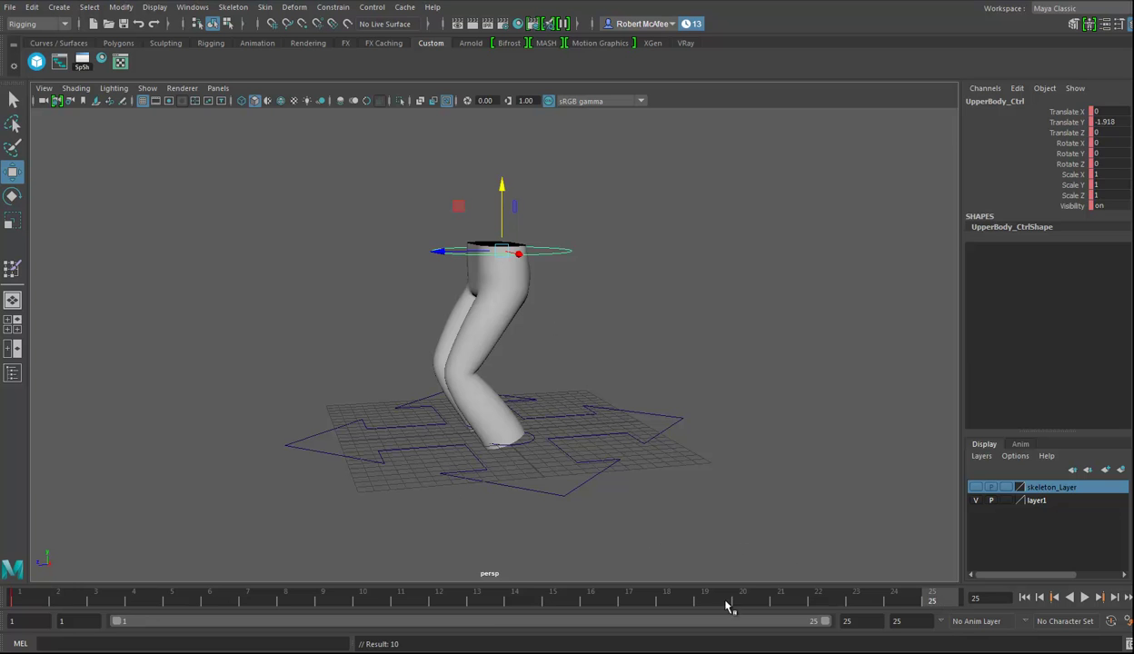
{"action": "left_click", "coordinate": [486, 602]}
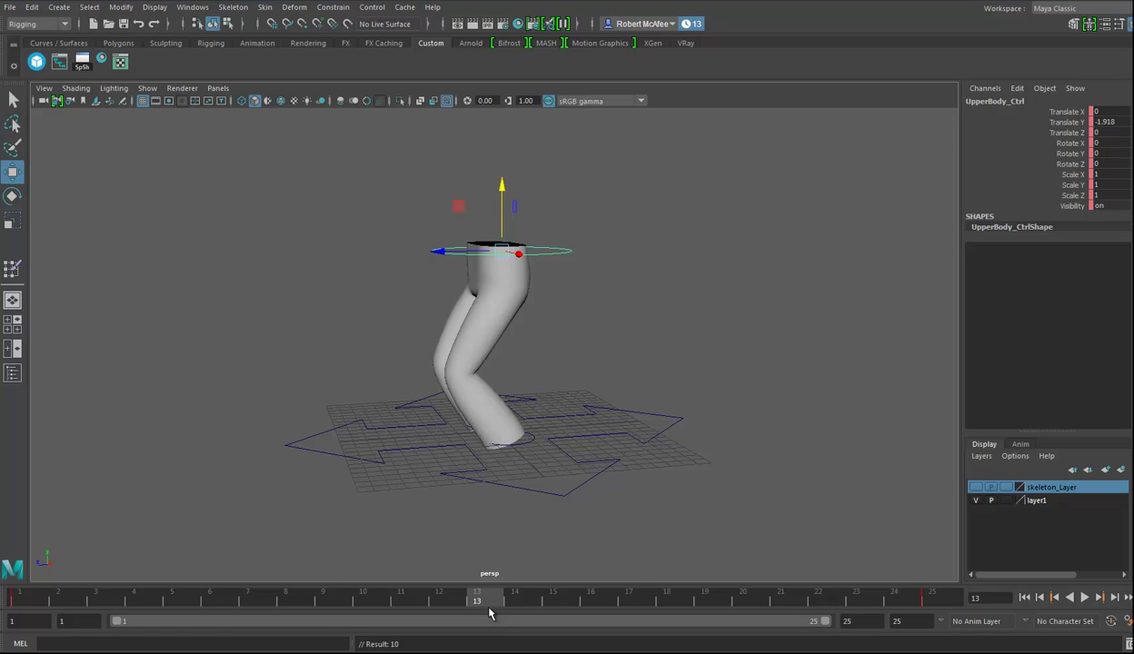
- Raise the upper body control to about 0.182 in Translate Y at frame 7 and key that pose at frames 7 and 19
{"action": "left_click", "coordinate": [263, 601]}
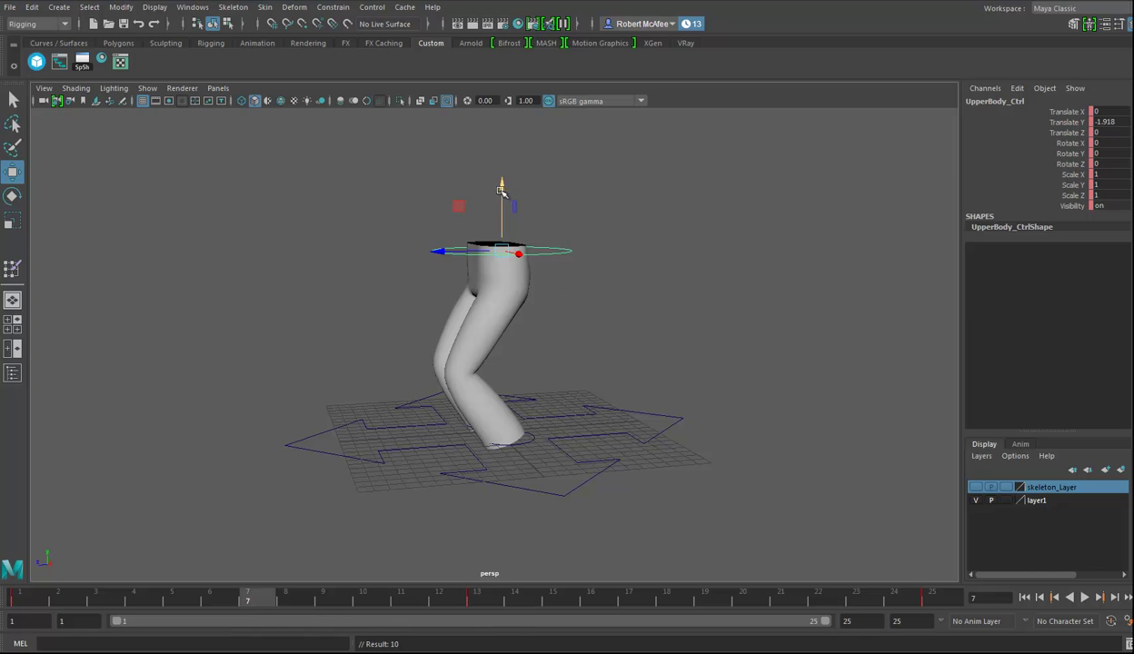
{"action": "left_click_drag", "start_coordinate": [500, 182], "coordinate": [505, 162]}
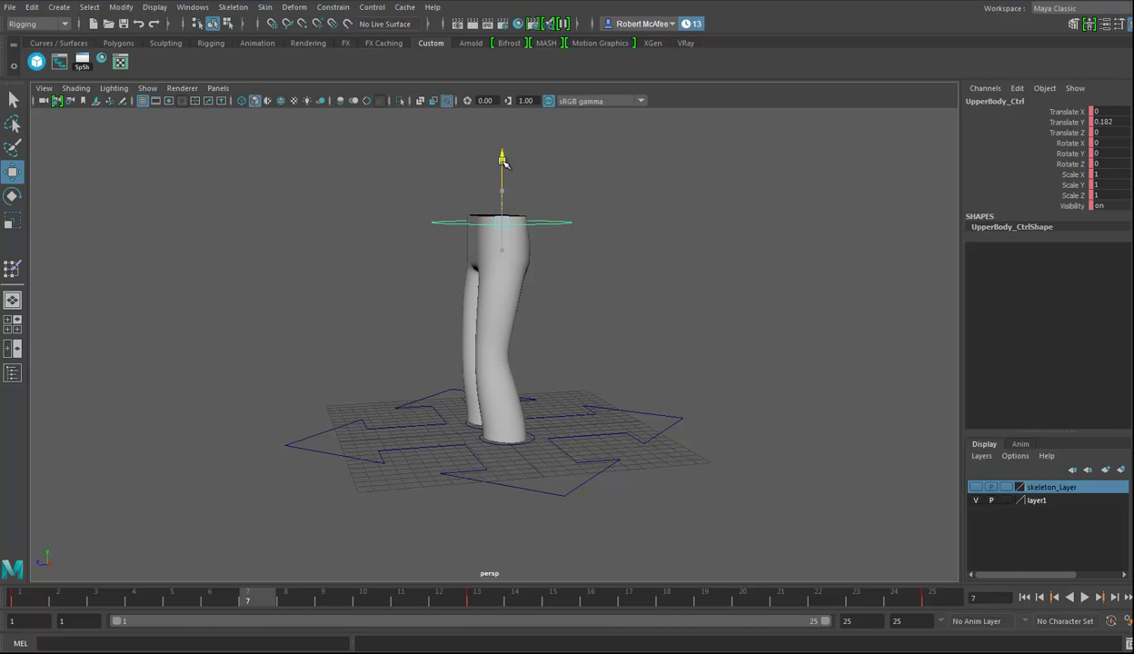
{"action": "key", "text": "s"}
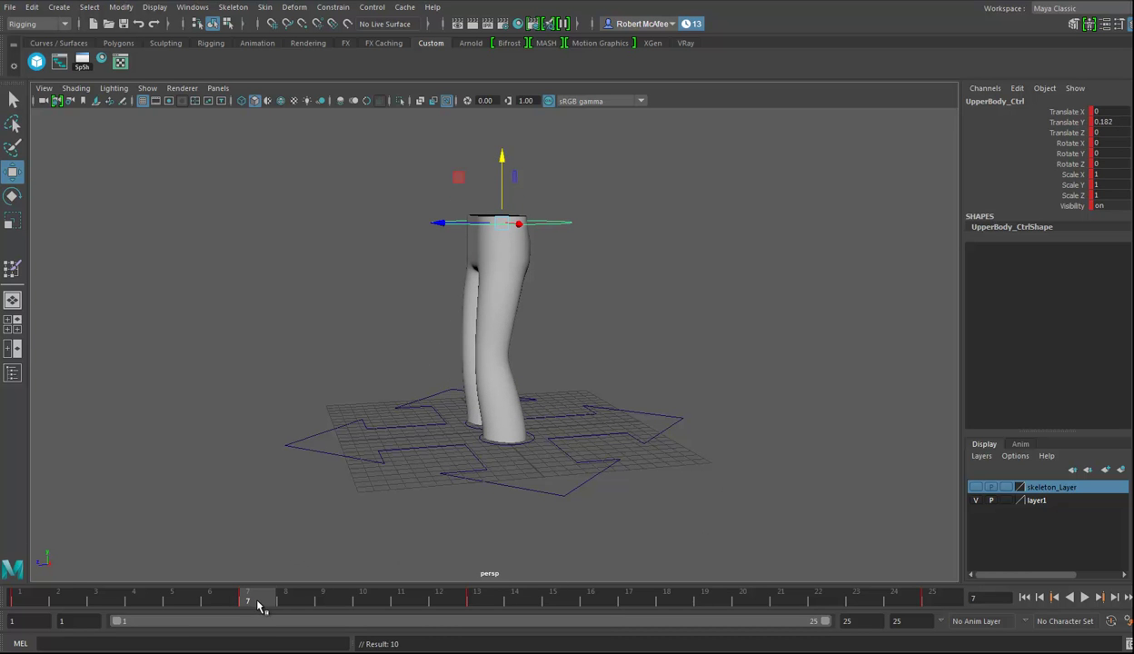
{"action": "left_click_drag", "start_coordinate": [262, 601], "coordinate": [712, 600]}
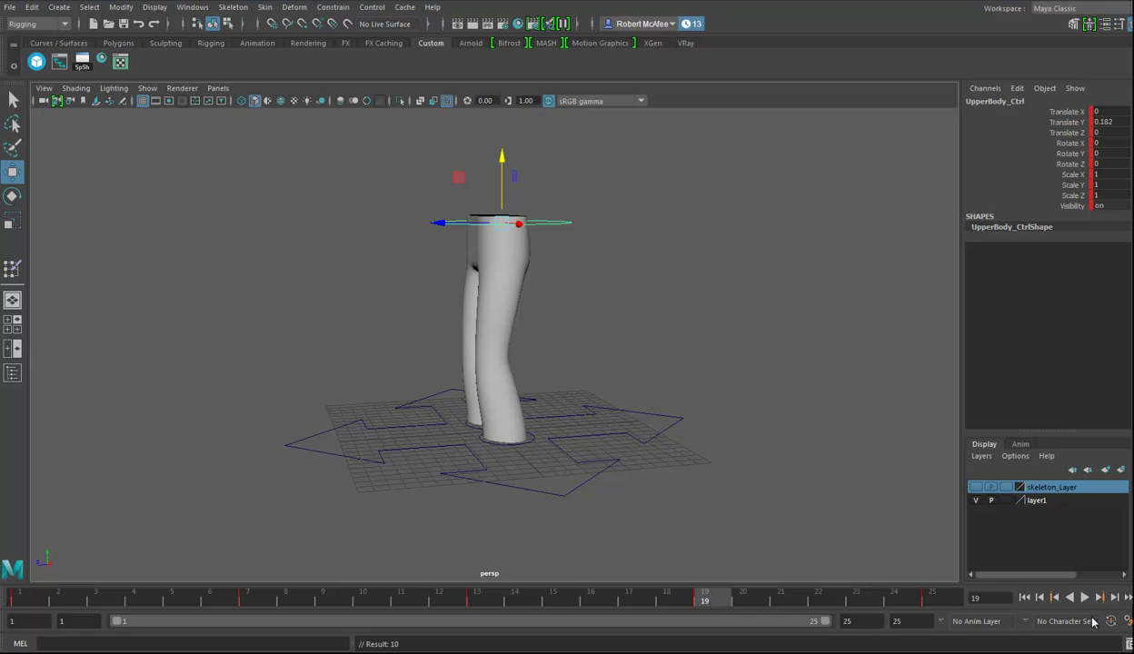
- Play the up-and-down body motion, set the playback speed to Real-time, and stop playback
{"action": "left_click", "coordinate": [1084, 597]}
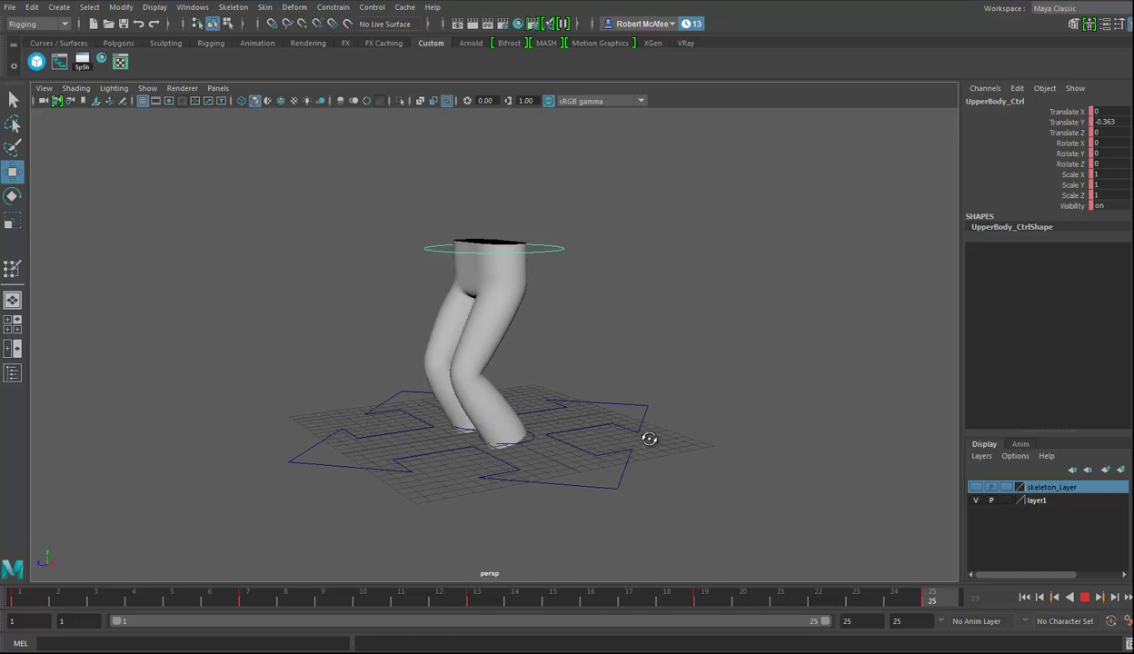
{"action": "right_click", "coordinate": [638, 601]}
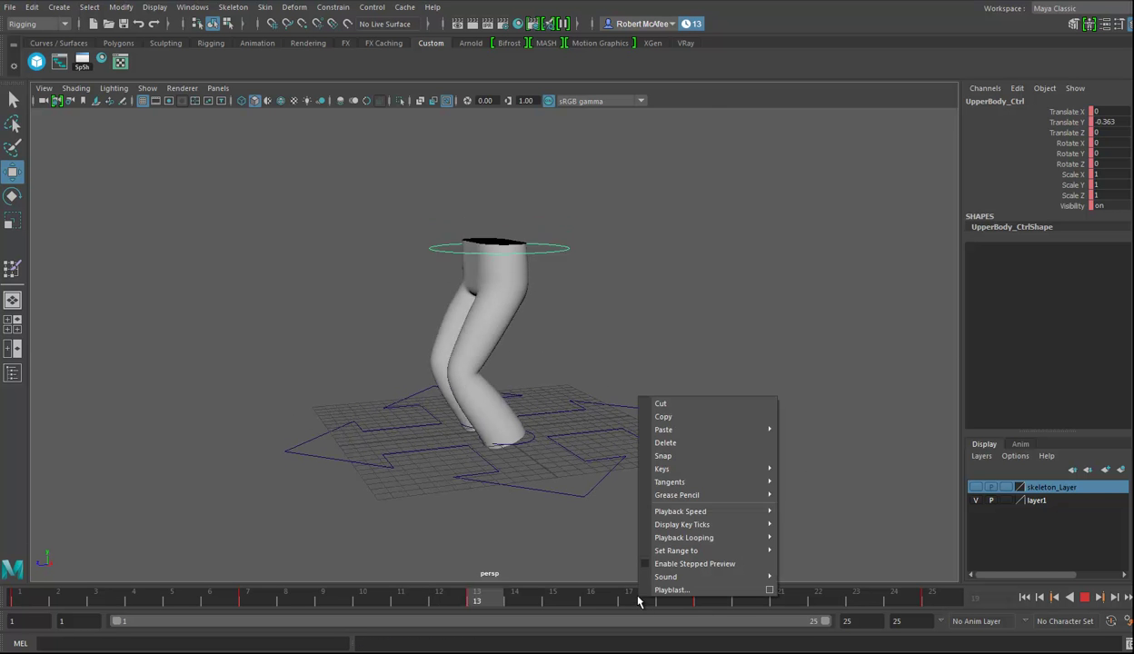
{"action": "mouse_move", "coordinate": [676, 515]}
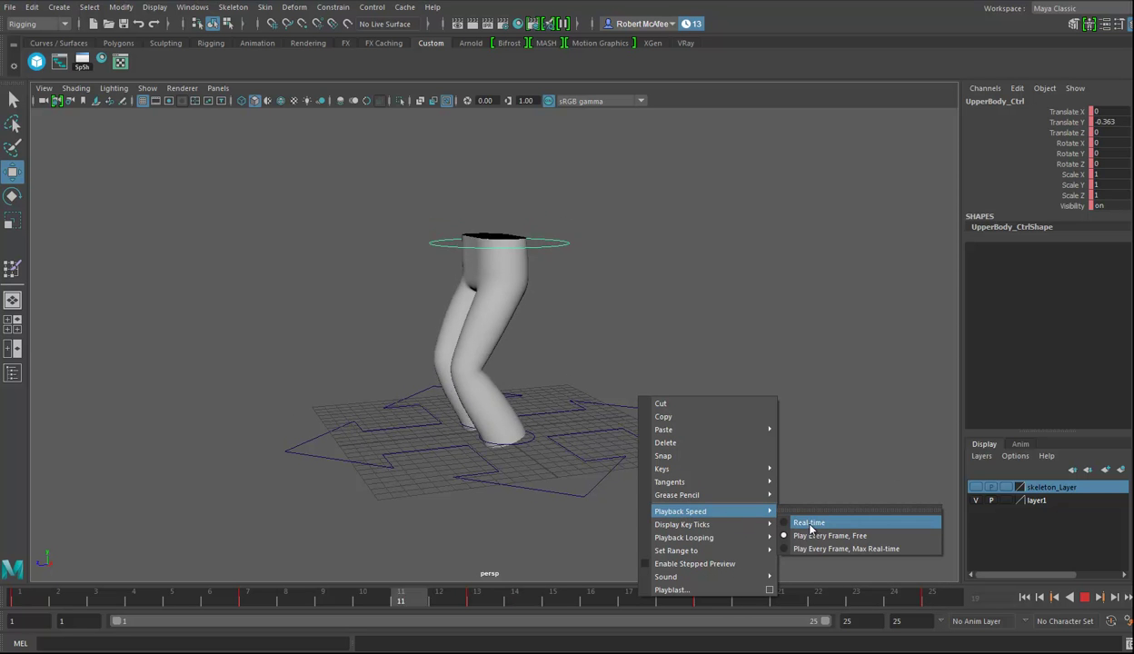
{"action": "left_click", "coordinate": [810, 523]}
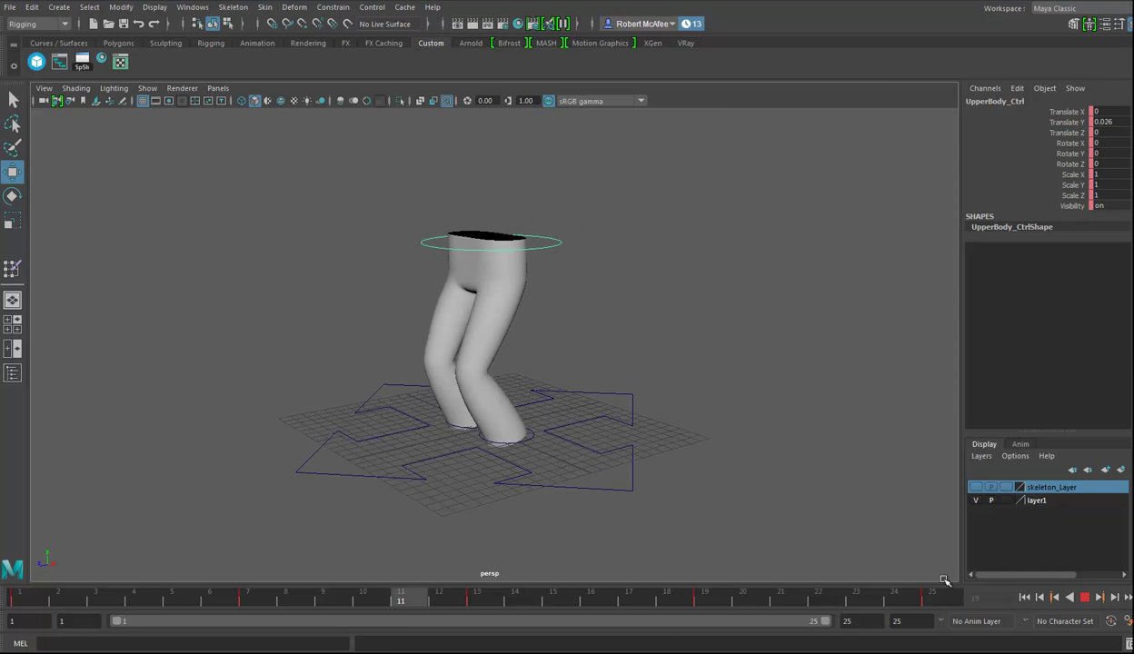
{"action": "left_click", "coordinate": [1084, 597]}
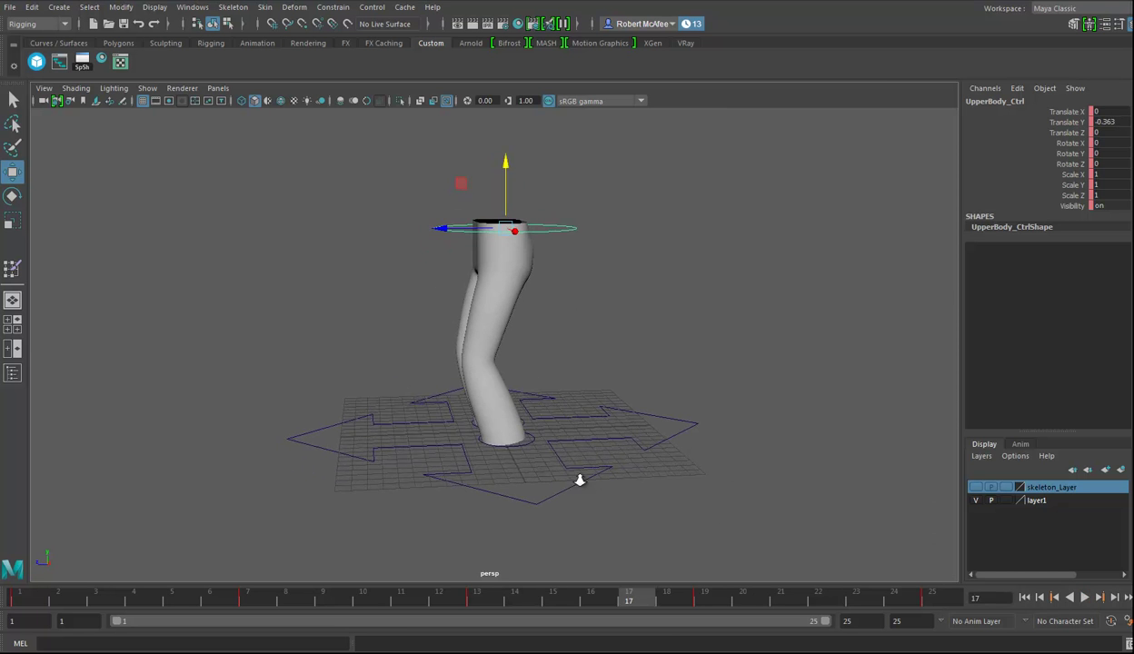
- Select both foot controls and freeze their transformations
{"action": "left_click_drag", "start_coordinate": [580, 480], "coordinate": [592, 445], "text": "alt"}
{"action": "left_click", "coordinate": [535, 444]}
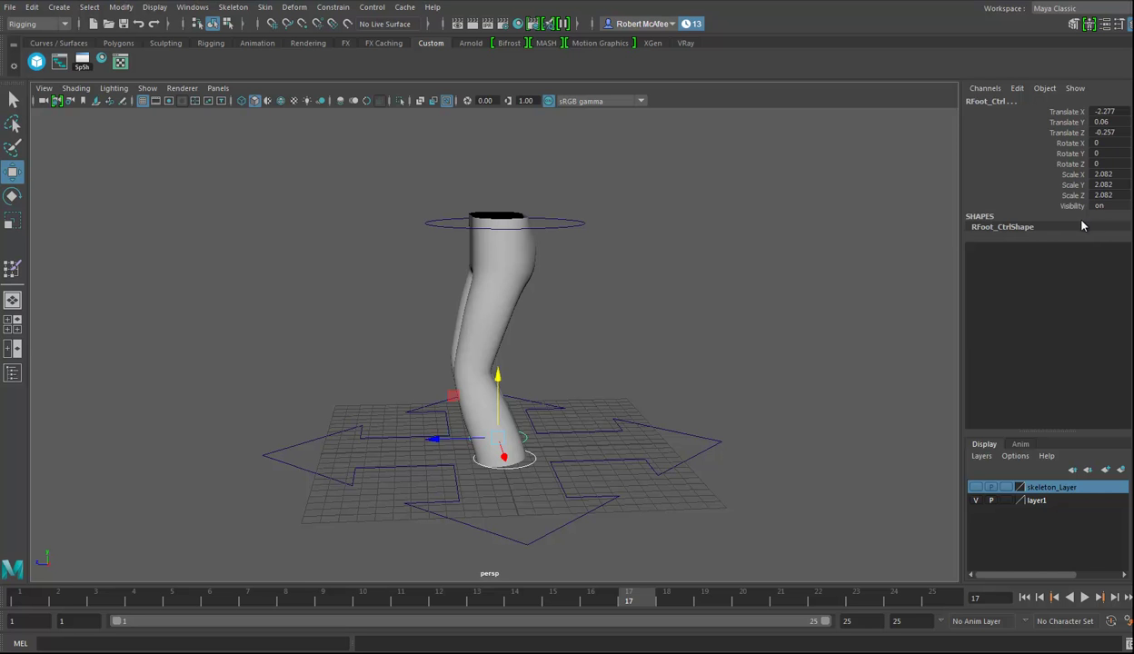
{"action": "left_click", "coordinate": [567, 226]}
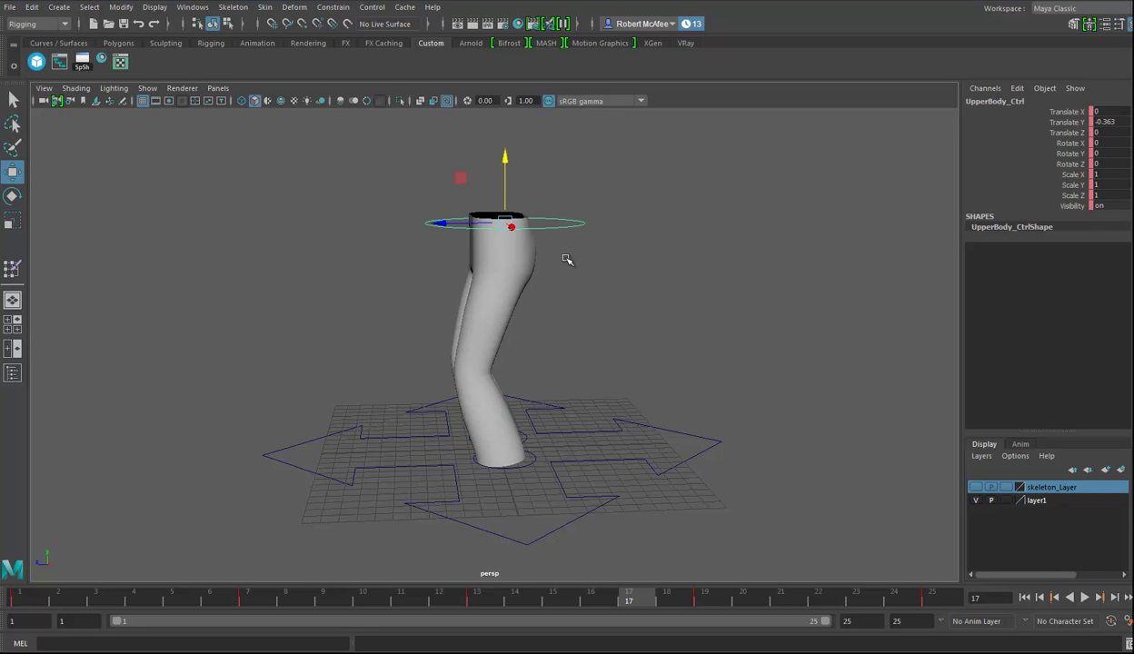
{"action": "left_click_drag", "start_coordinate": [533, 452], "coordinate": [553, 450], "text": "alt"}
{"action": "left_click", "coordinate": [533, 452]}
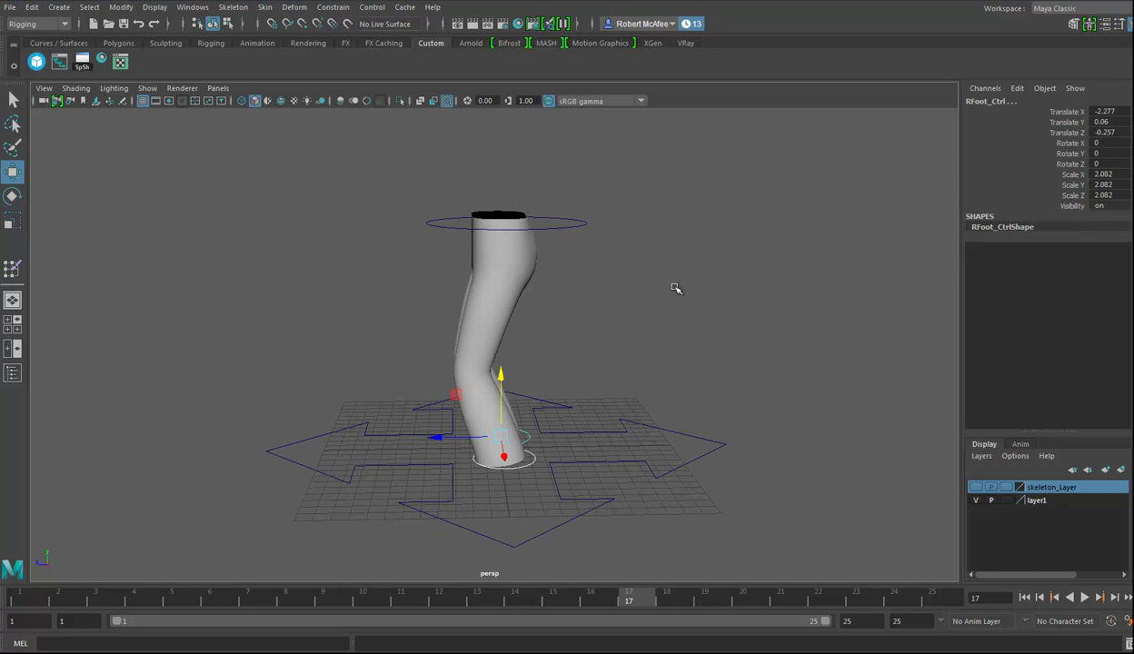
{"action": "left_click_drag", "start_coordinate": [658, 301], "coordinate": [732, 312], "text": "alt"}
{"action": "left_click", "coordinate": [120, 7]}
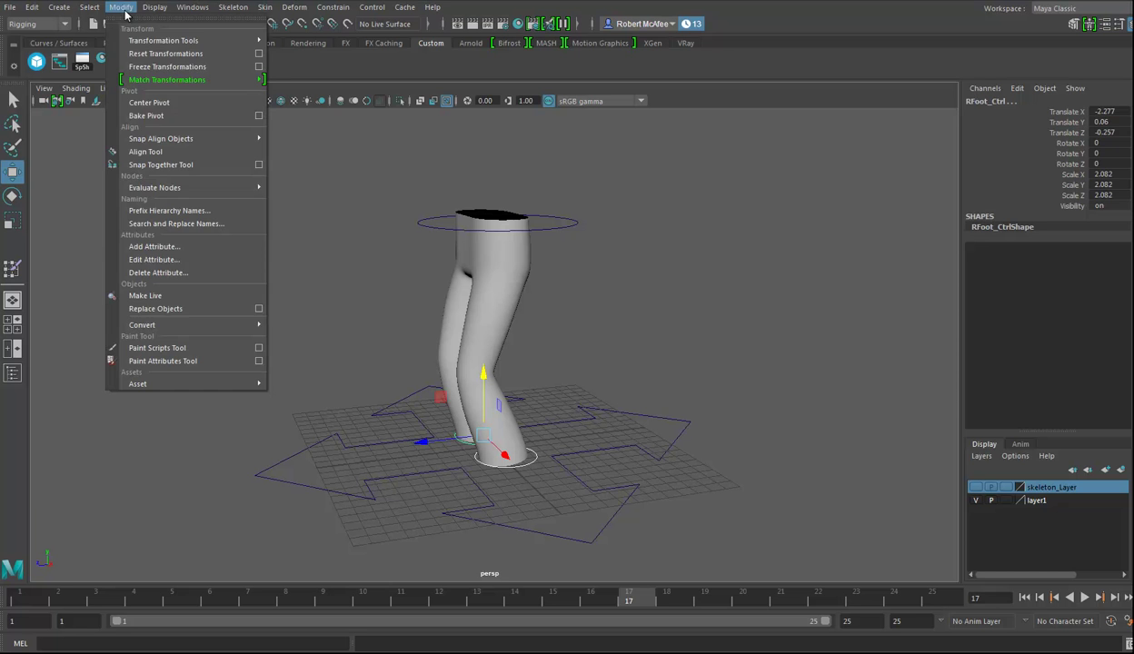
{"action": "left_click", "coordinate": [146, 71]}
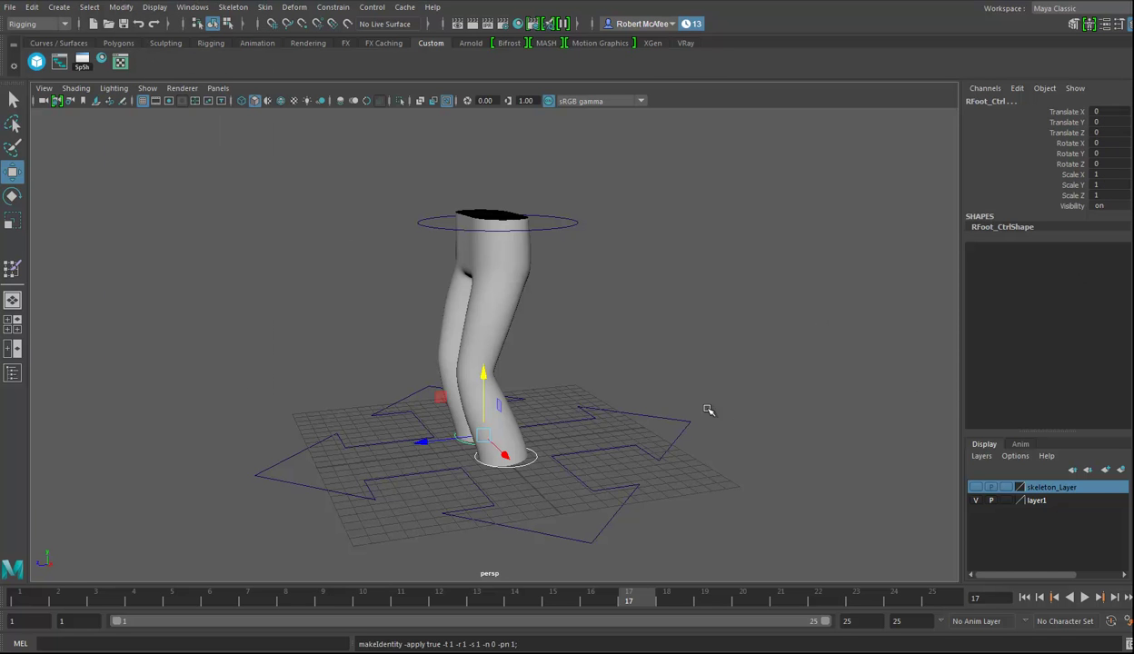
- Move both foot controls forward to about 7.289 in Translate Z at frame 1 and key that pose at frames 1 and 25
{"action": "left_click_drag", "start_coordinate": [704, 408], "coordinate": [679, 400], "text": "alt"}
{"action": "left_click_drag", "start_coordinate": [544, 400], "coordinate": [542, 411], "text": "alt"}
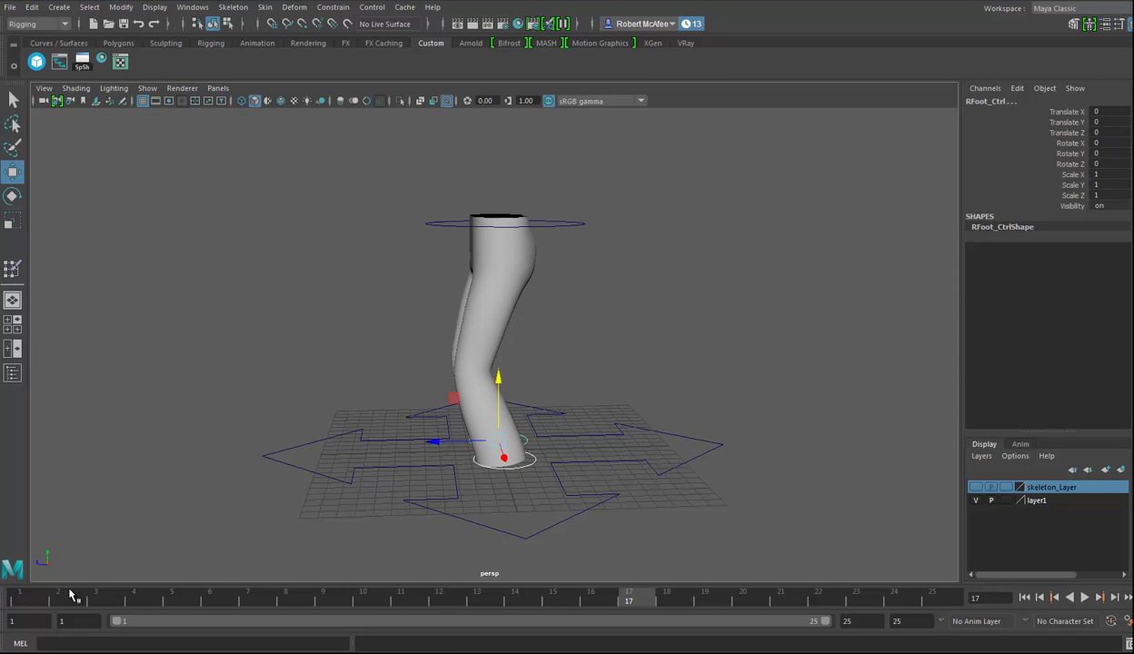
{"action": "left_click_drag", "start_coordinate": [46, 591], "coordinate": [30, 591]}
{"action": "left_click_drag", "start_coordinate": [510, 427], "coordinate": [505, 425], "text": "alt"}
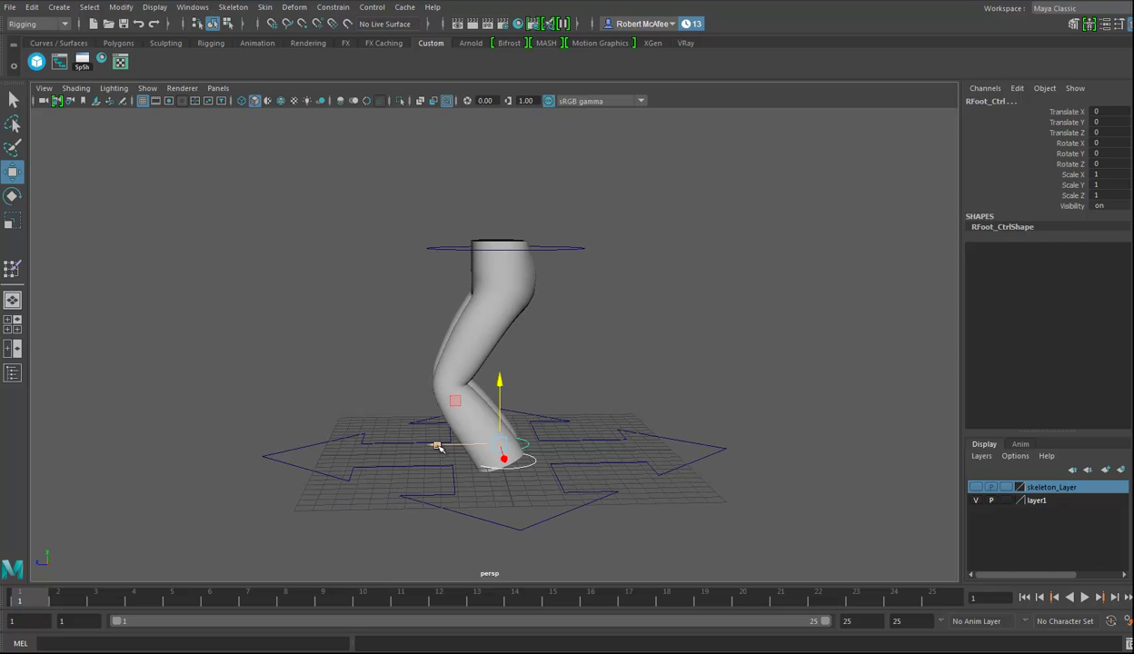
{"action": "left_click_drag", "start_coordinate": [437, 446], "coordinate": [328, 450]}
{"action": "key", "text": "s"}
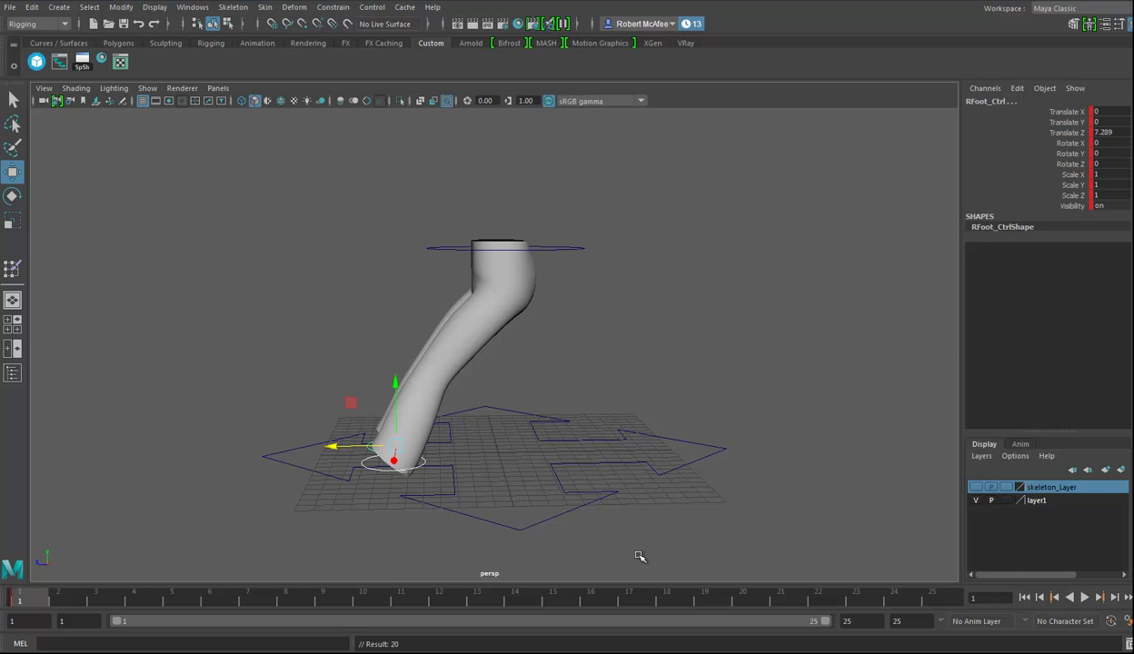
{"action": "left_click", "coordinate": [949, 601]}
{"action": "key", "text": "s"}
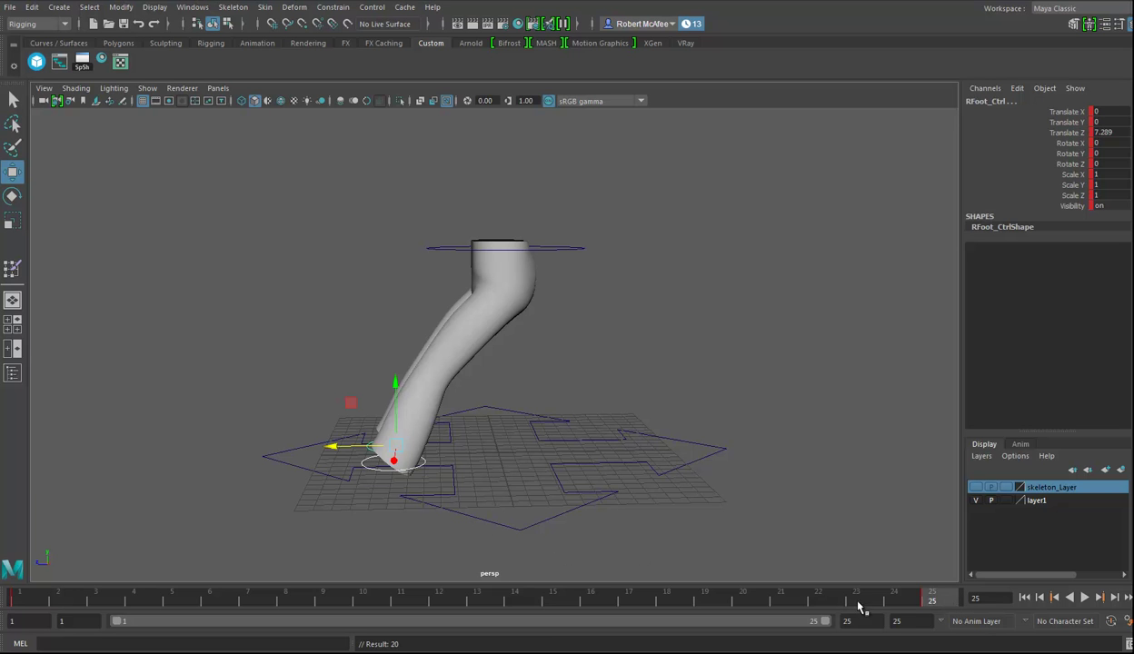
- Move both foot controls backward to about -6.697 in Translate Z at frame 13 and key the pose
{"action": "left_click", "coordinate": [477, 597]}
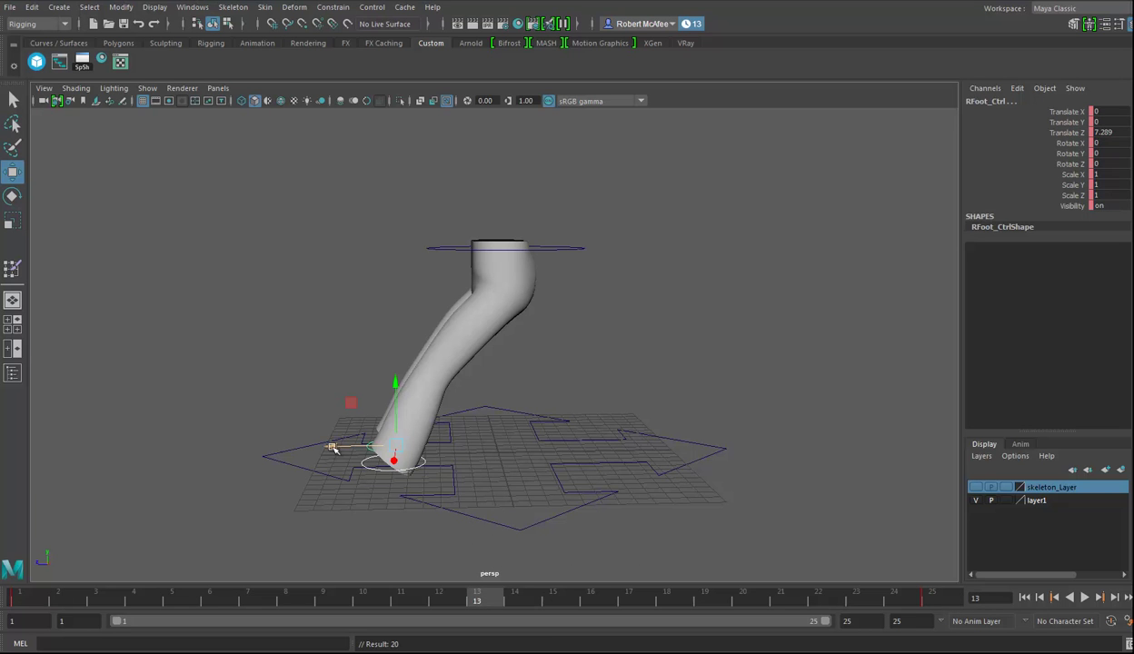
{"action": "left_click_drag", "start_coordinate": [334, 446], "coordinate": [532, 472]}
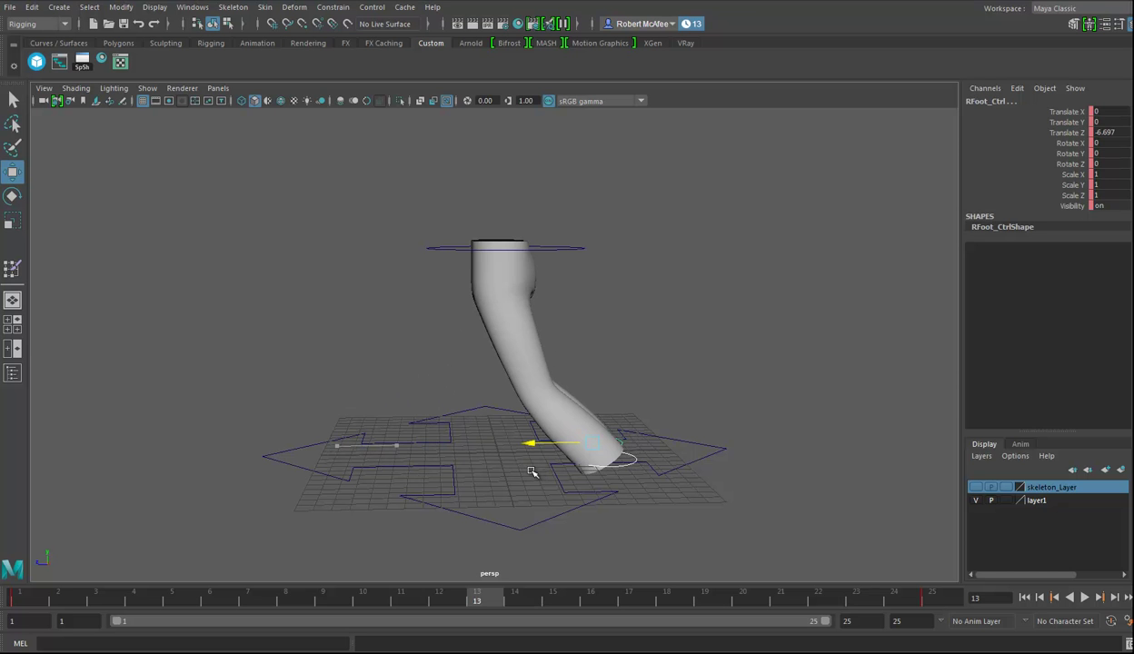
{"action": "left_click_drag", "start_coordinate": [729, 532], "coordinate": [654, 530], "text": "alt"}
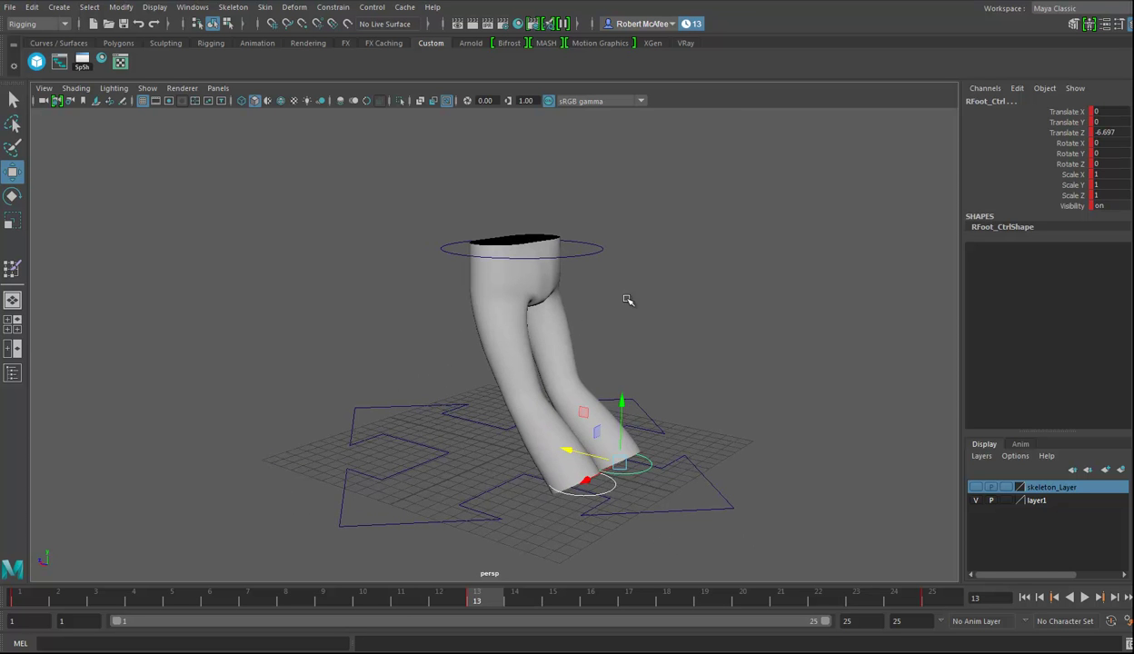
- Play back the feet's front-to-back motion from a side view and stop the playback
{"action": "left_click_drag", "start_coordinate": [592, 474], "coordinate": [608, 517], "text": "alt"}
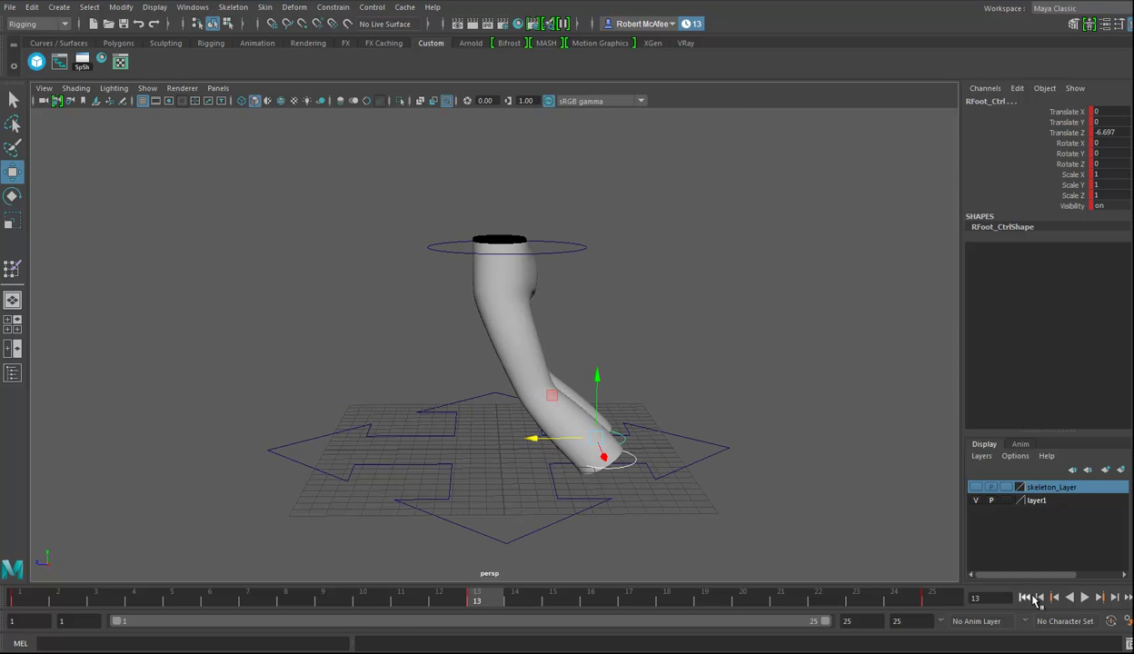
{"action": "left_click", "coordinate": [1085, 597]}
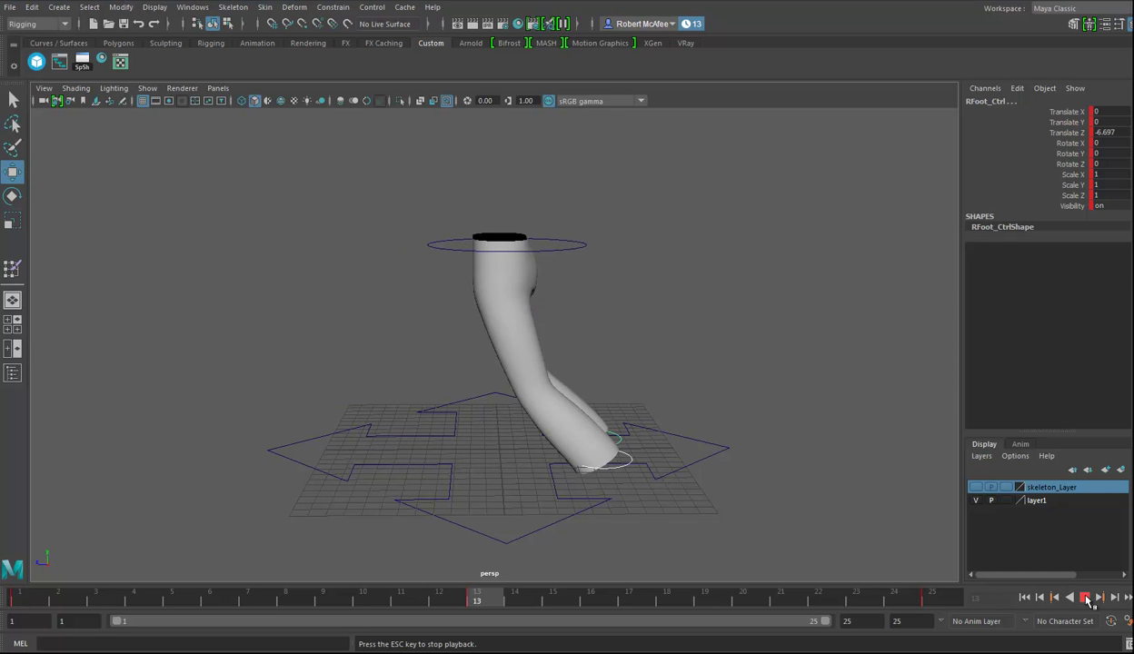
{"action": "left_click", "coordinate": [1055, 597]}
- Raise both foot controls to about 5.086 in Translate Y at frame 19 and key the lifted pose
{"action": "left_click_drag", "start_coordinate": [491, 599], "coordinate": [705, 600]}
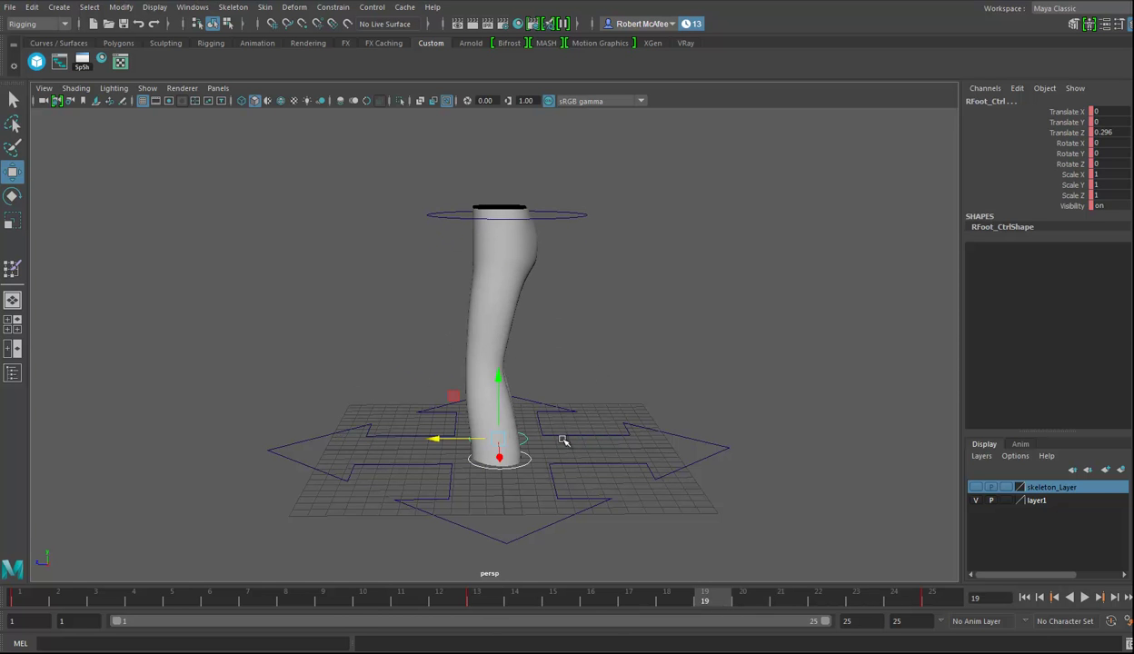
{"action": "left_click_drag", "start_coordinate": [501, 378], "coordinate": [498, 313]}
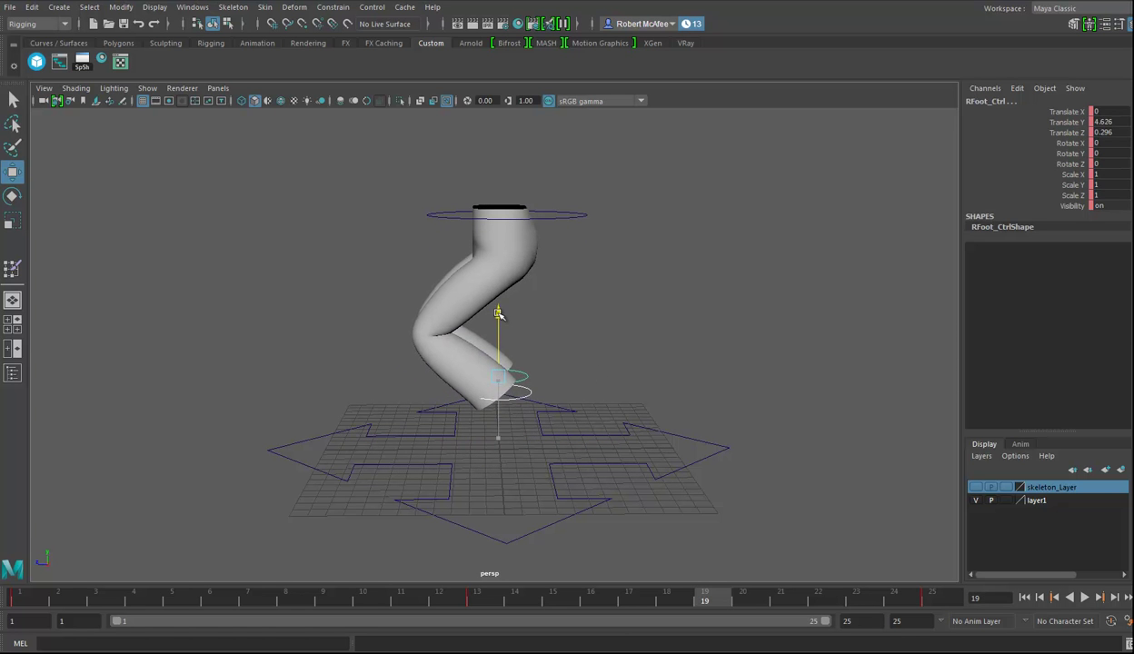
{"action": "left_click_drag", "start_coordinate": [536, 418], "coordinate": [725, 508], "text": "alt"}
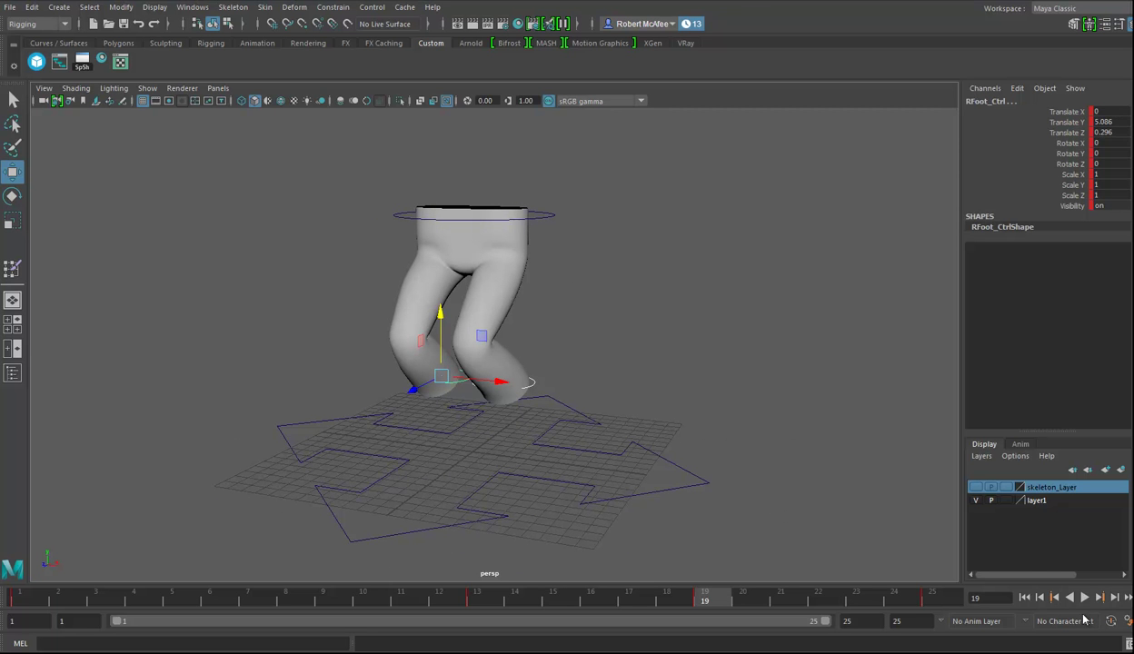
- Play back the animation with the foot lift, view it from the side, and stop the playback
{"action": "left_click", "coordinate": [1084, 597]}
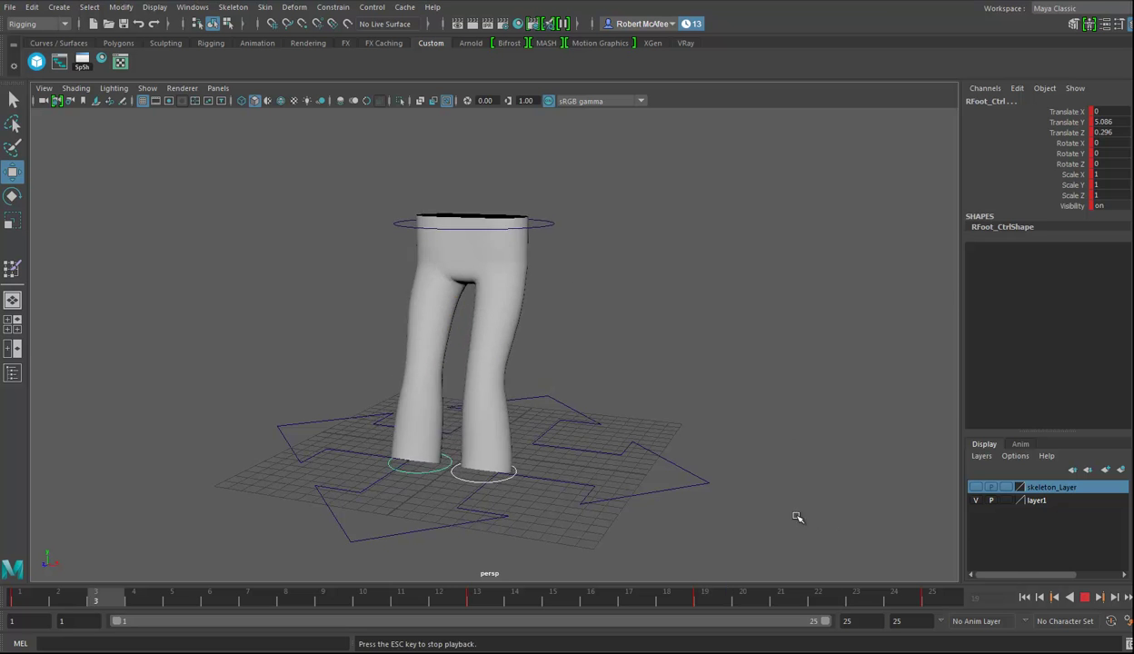
{"action": "left_click_drag", "start_coordinate": [785, 499], "coordinate": [729, 496], "text": "alt"}
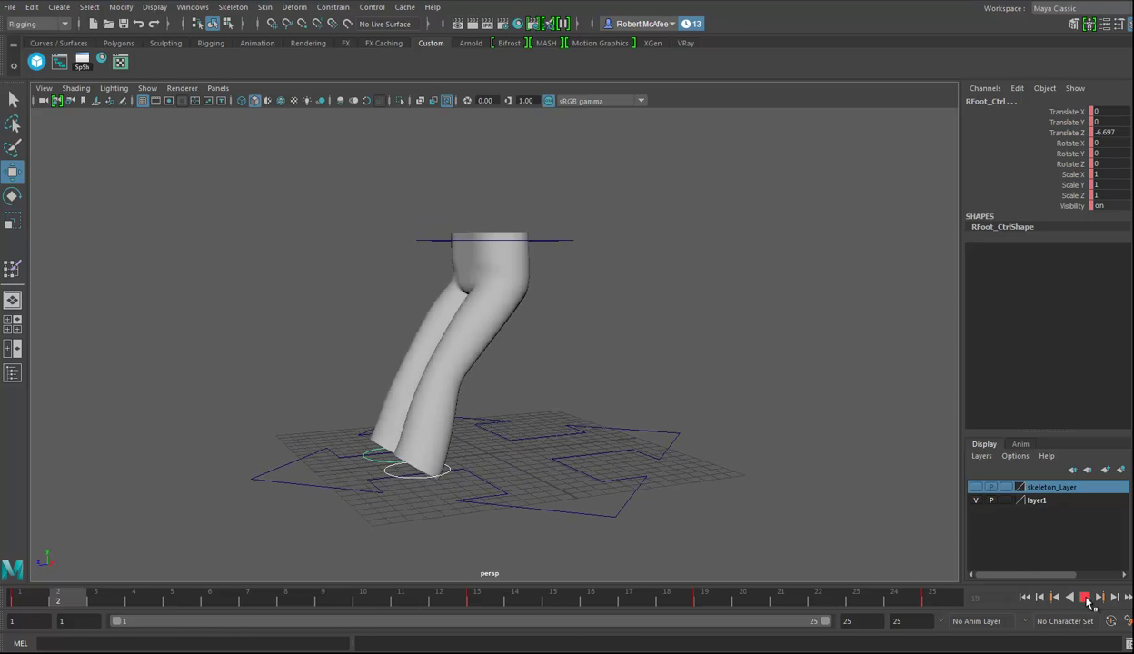
{"action": "left_click", "coordinate": [1084, 597]}
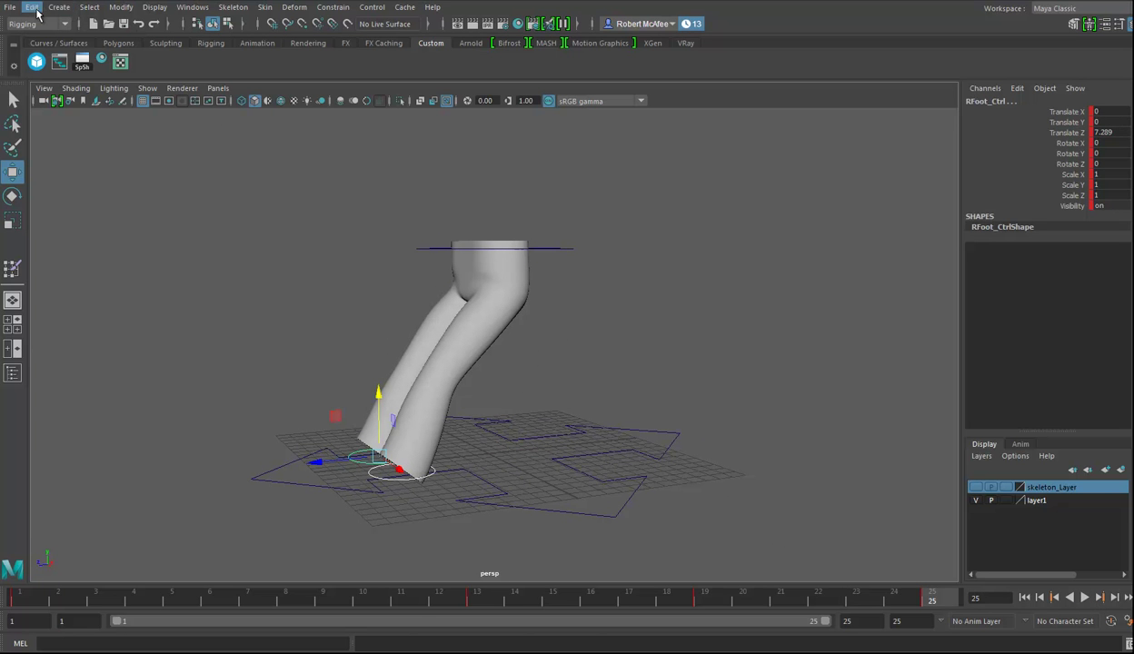
- Open the Graph Editor beside the legs and show only the RFoot_Ctrl animation curves
{"action": "left_click", "coordinate": [192, 8]}
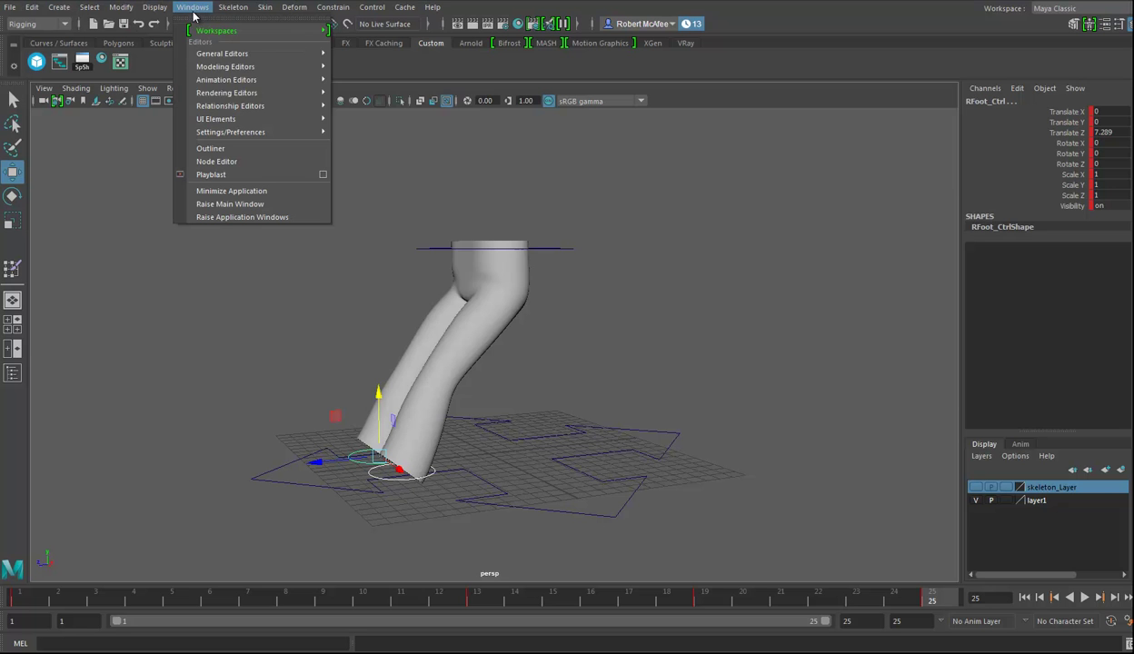
{"action": "mouse_move", "coordinate": [223, 79]}
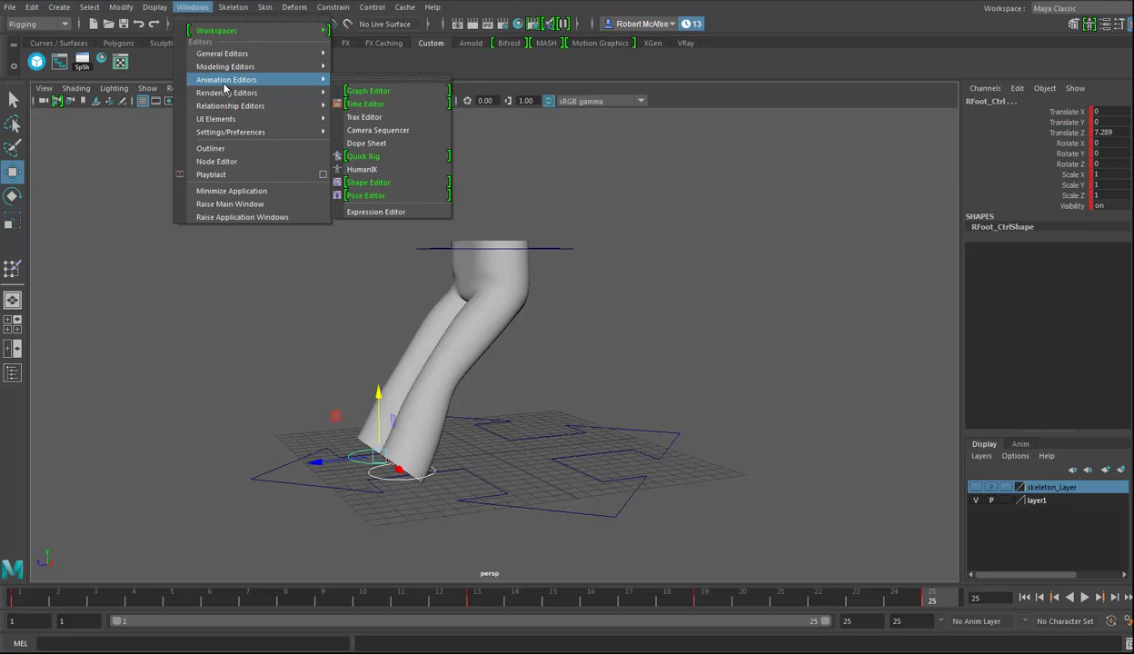
{"action": "left_click", "coordinate": [388, 92]}
{"action": "left_click_drag", "start_coordinate": [431, 125], "coordinate": [811, 125]}
{"action": "scroll", "coordinate": [860, 286], "scroll_direction": "down", "scroll_amount": 5}
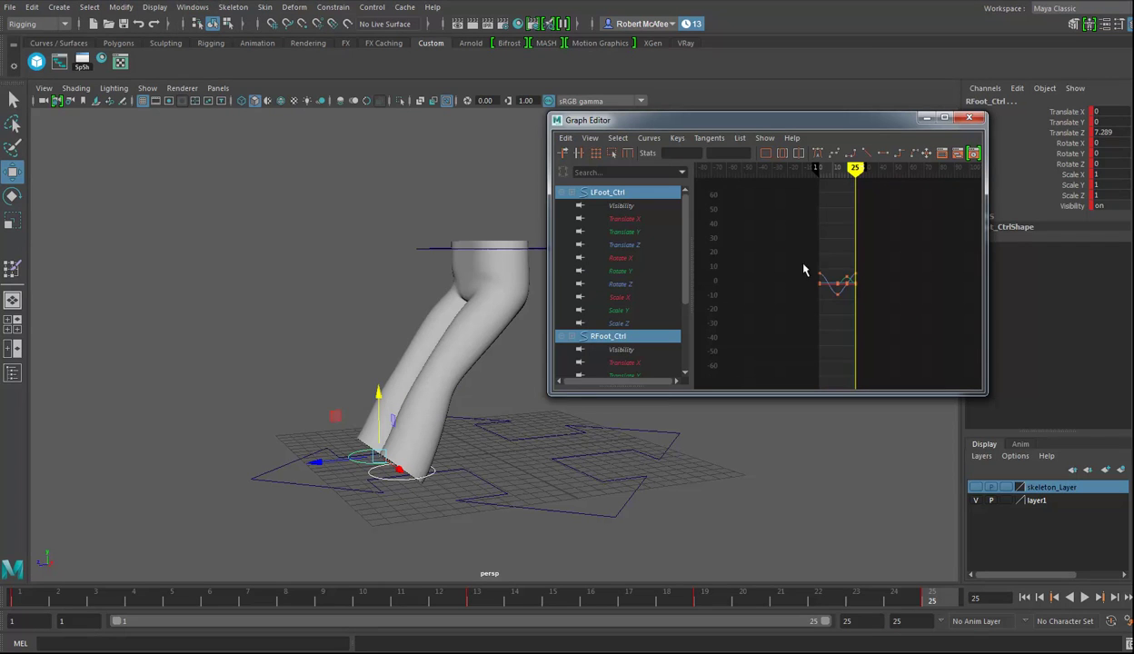
{"action": "left_click", "coordinate": [356, 457]}
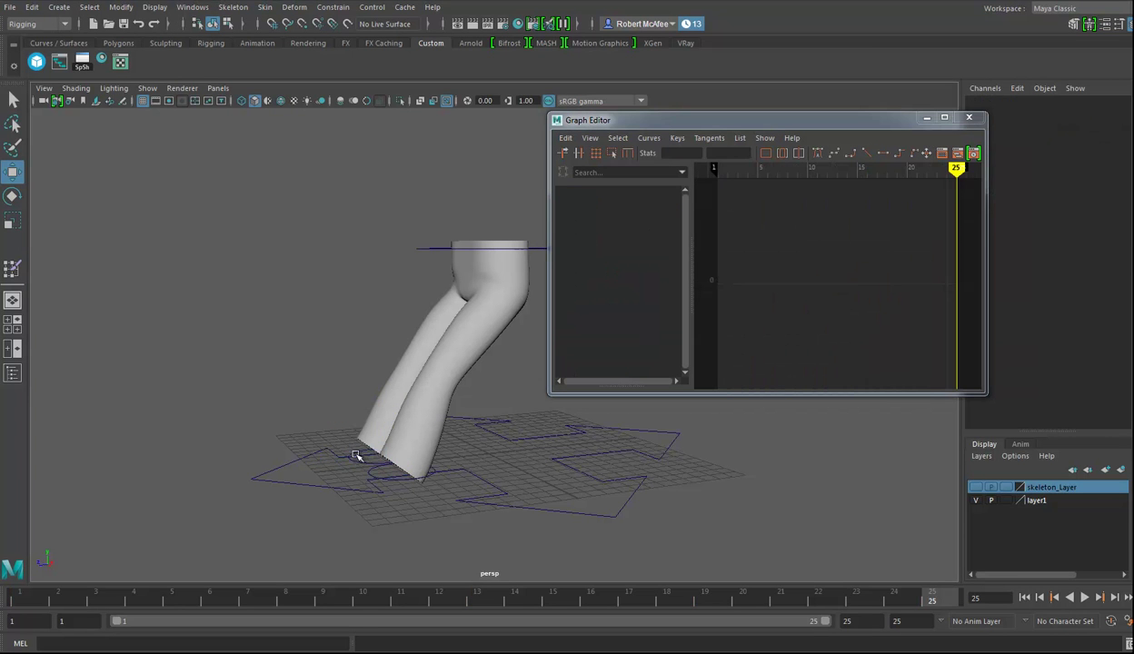
{"action": "left_click", "coordinate": [417, 485]}
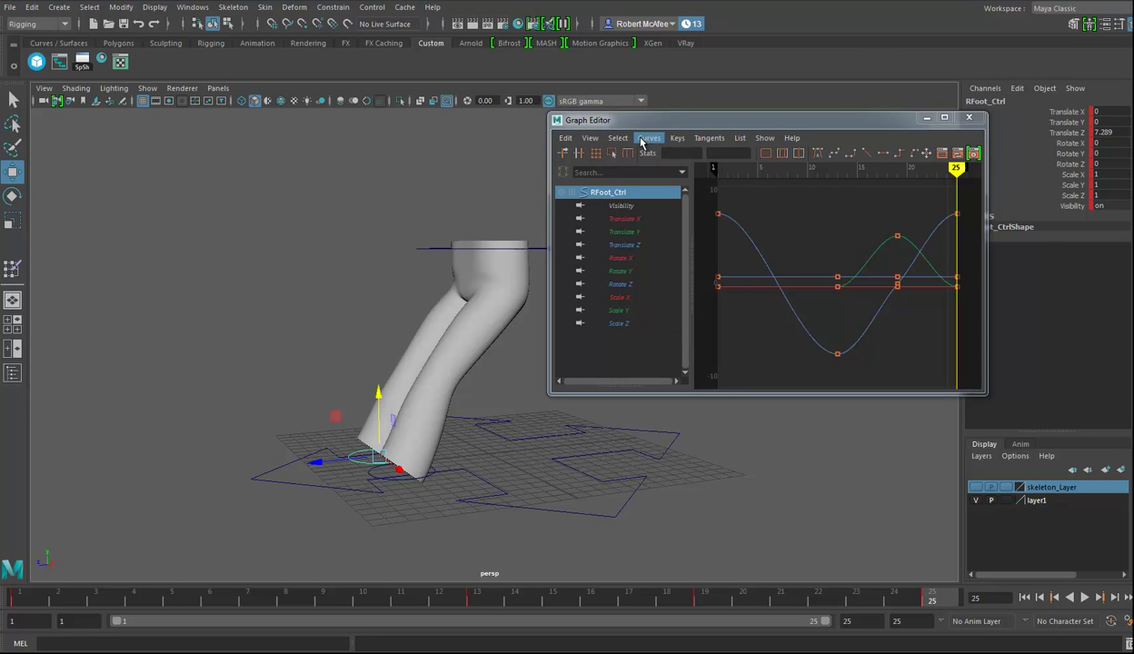
- Turn on the infinity display for the RFoot_Ctrl curves and set their post infinity to Cycle
{"action": "left_click", "coordinate": [582, 139]}
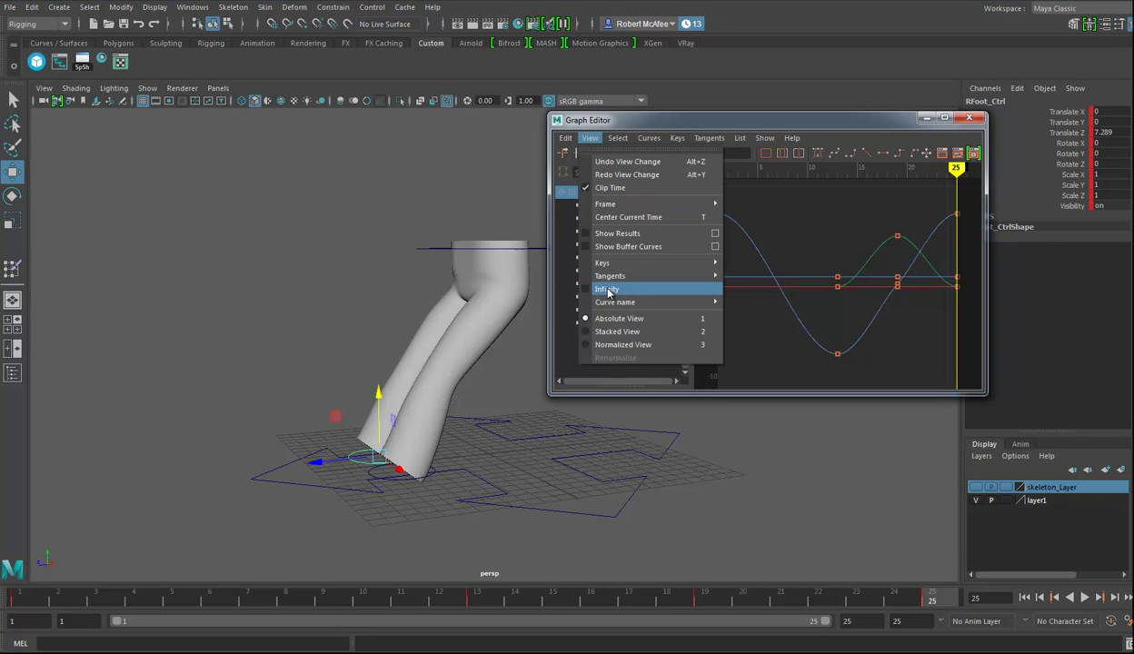
{"action": "left_click", "coordinate": [606, 289]}
{"action": "scroll", "coordinate": [886, 317], "scroll_direction": "down", "scroll_amount": 5}
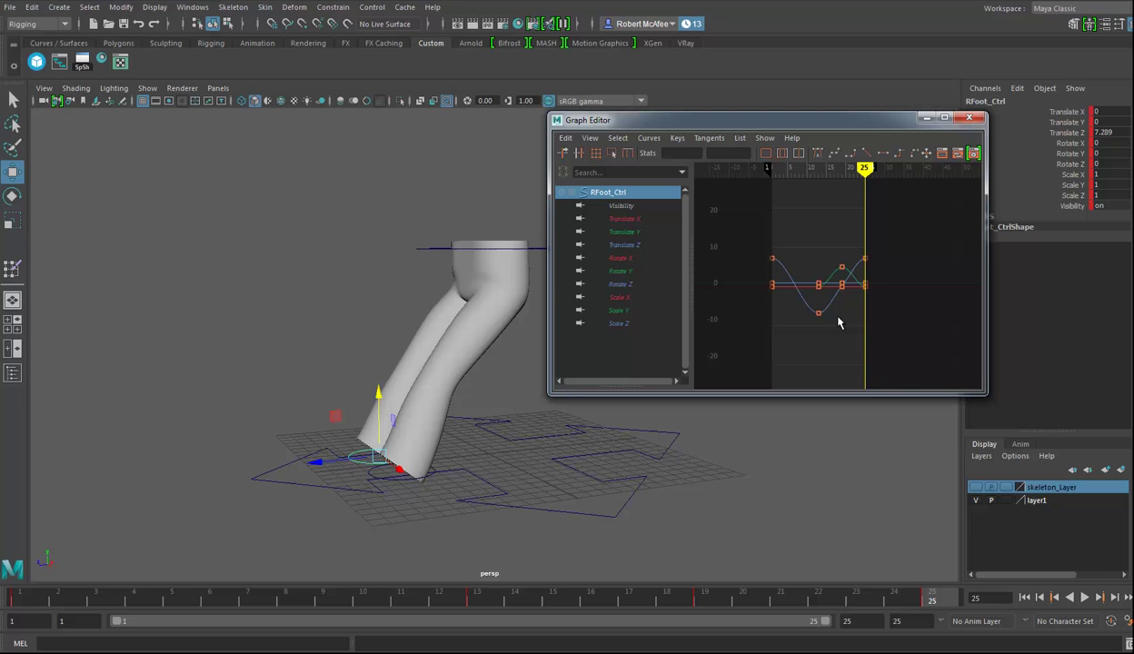
{"action": "left_click", "coordinate": [642, 139]}
{"action": "mouse_move", "coordinate": [672, 174]}
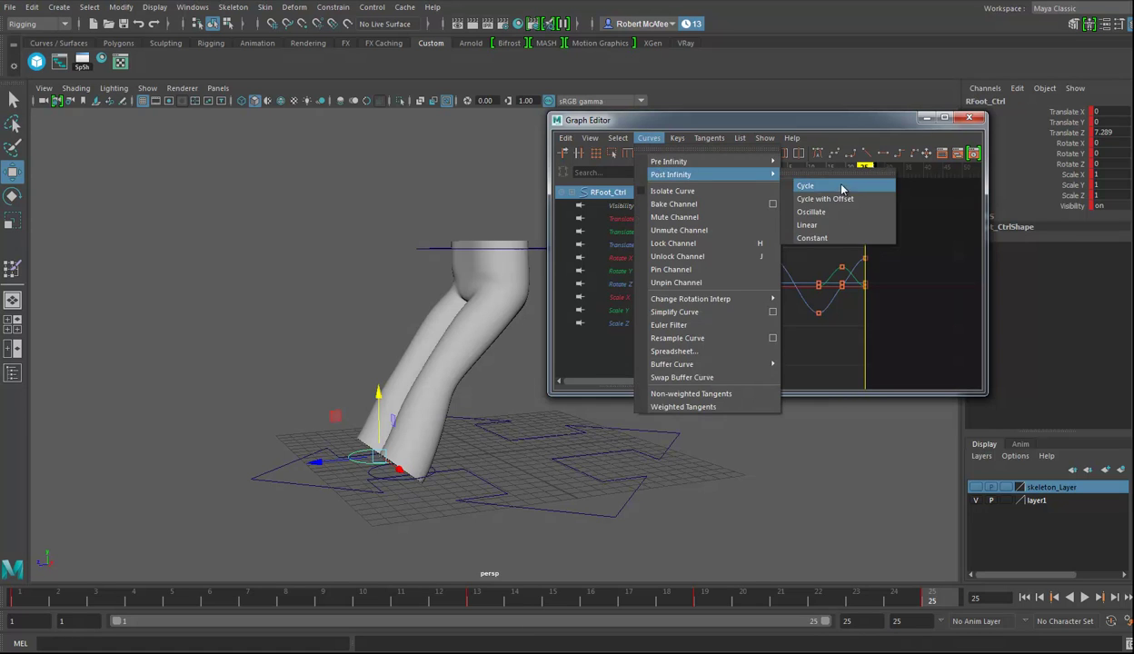
{"action": "left_click", "coordinate": [841, 188]}
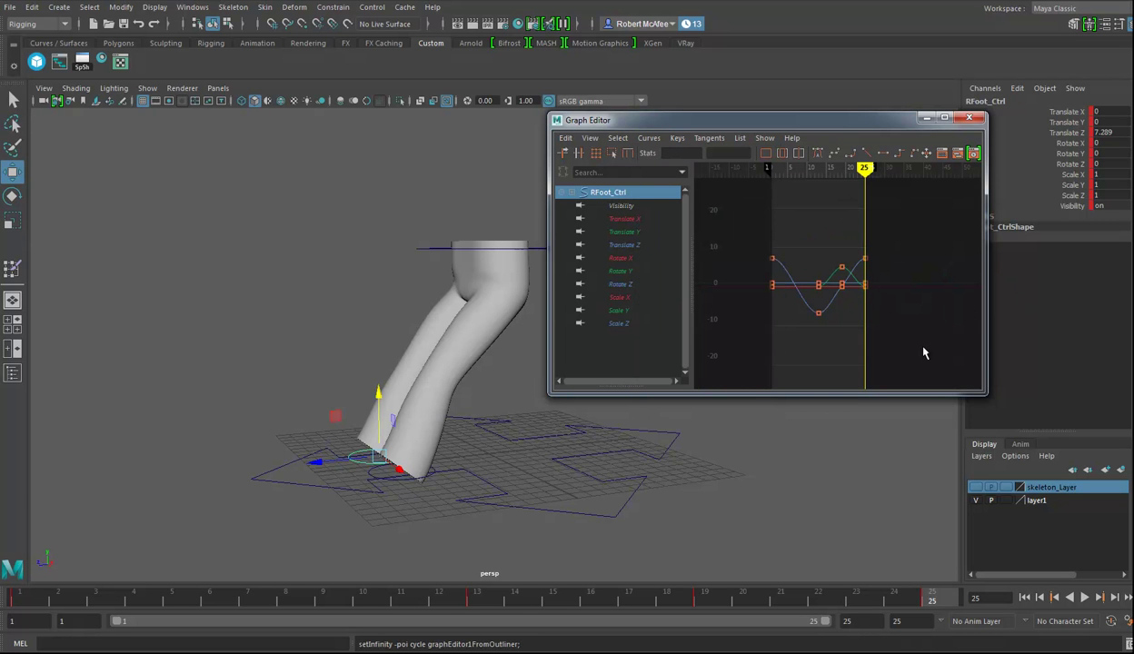
- Select all RFoot_Ctrl keys in the Graph Editor and shift them 12 frames earlier, putting the last key at frame 13
{"action": "left_click", "coordinate": [482, 605]}
{"action": "left_click_drag", "start_coordinate": [470, 603], "coordinate": [494, 600]}
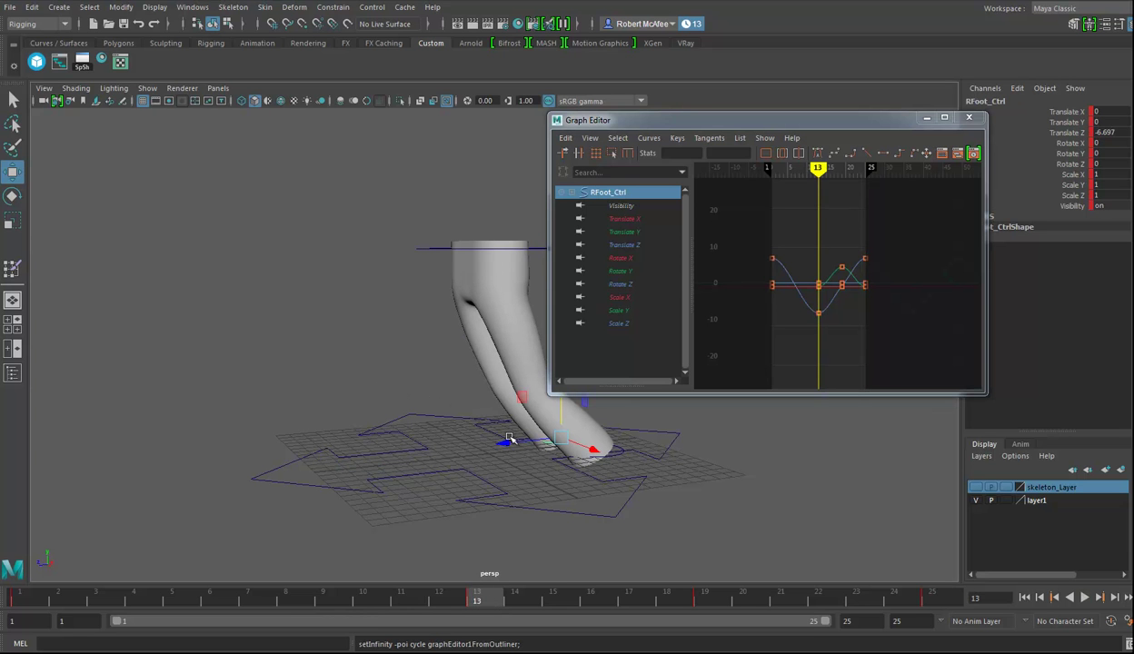
{"action": "left_click_drag", "start_coordinate": [742, 224], "coordinate": [899, 354]}
{"action": "left_click", "coordinate": [802, 304]}
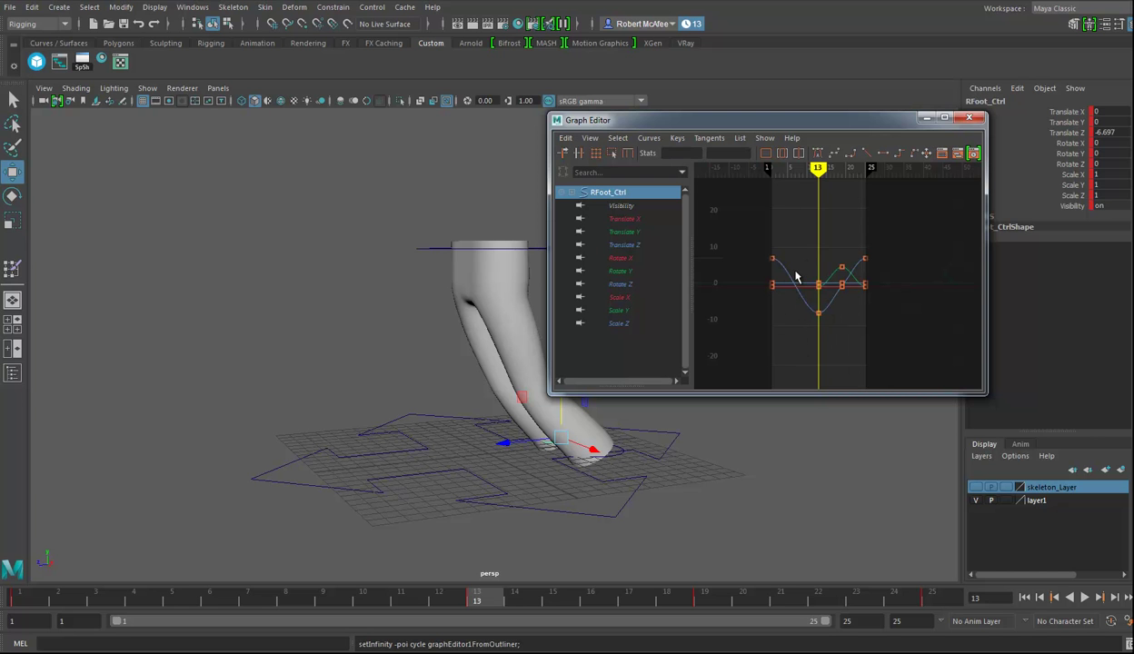
{"action": "left_click_drag", "start_coordinate": [783, 237], "coordinate": [774, 314]}
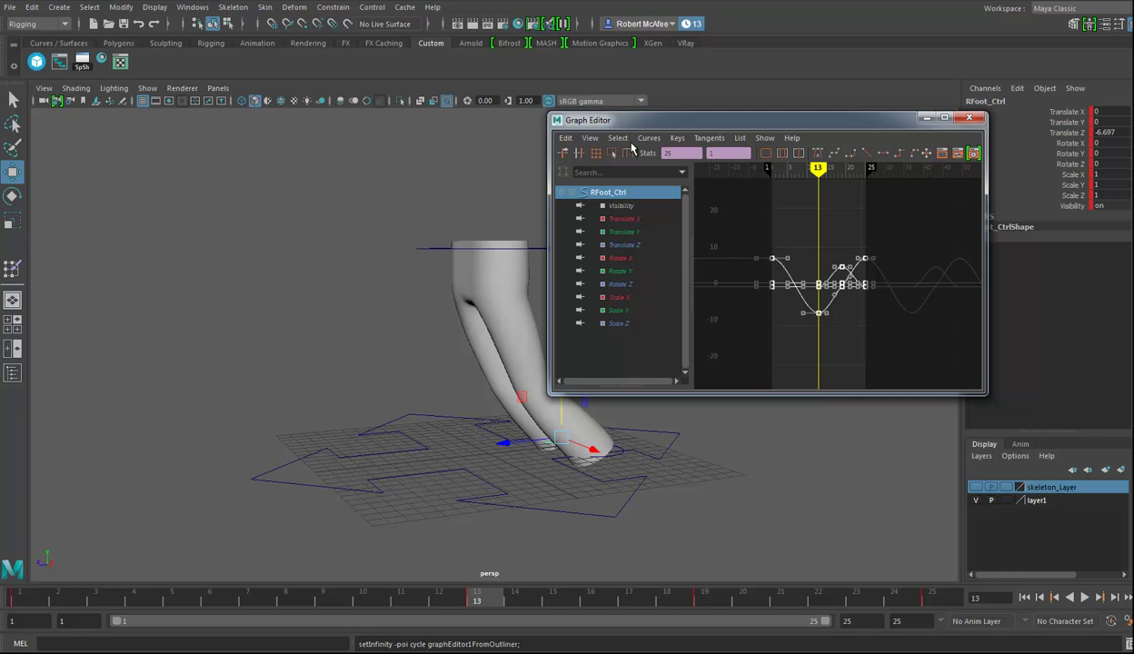
{"action": "left_click", "coordinate": [623, 139]}
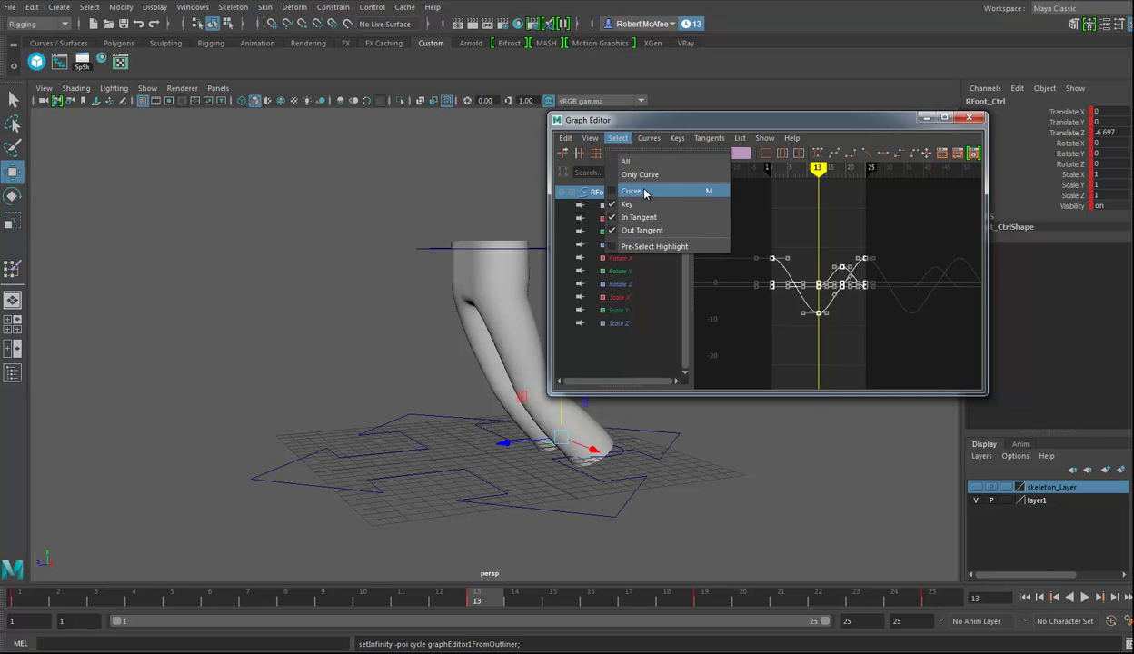
{"action": "left_click", "coordinate": [677, 138]}
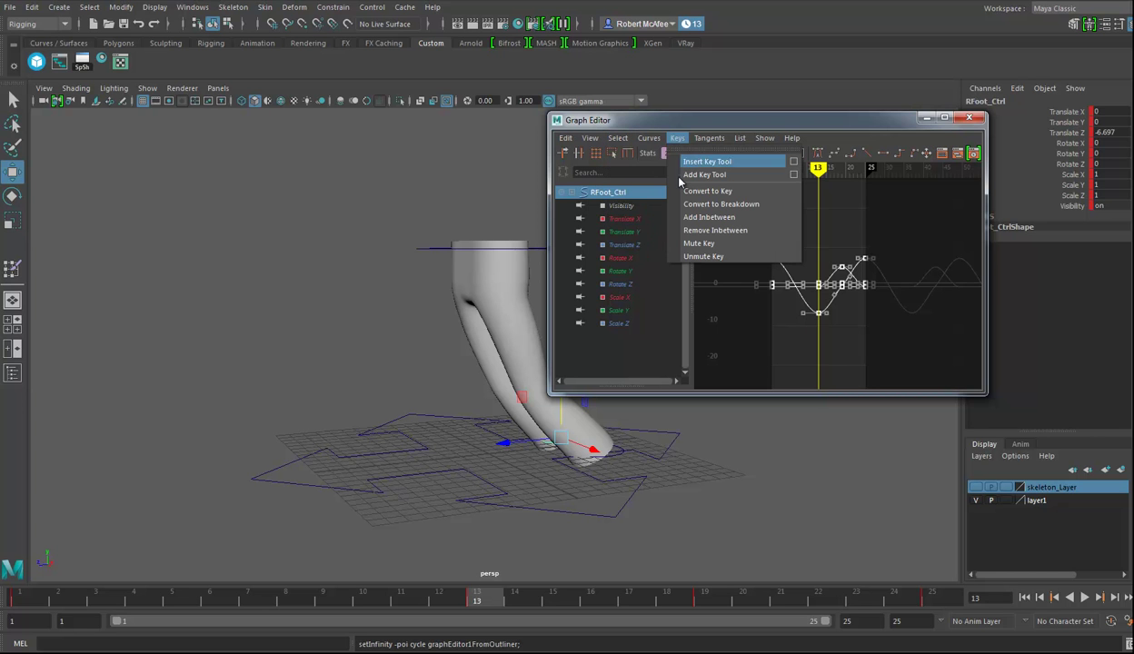
{"action": "left_click", "coordinate": [798, 340]}
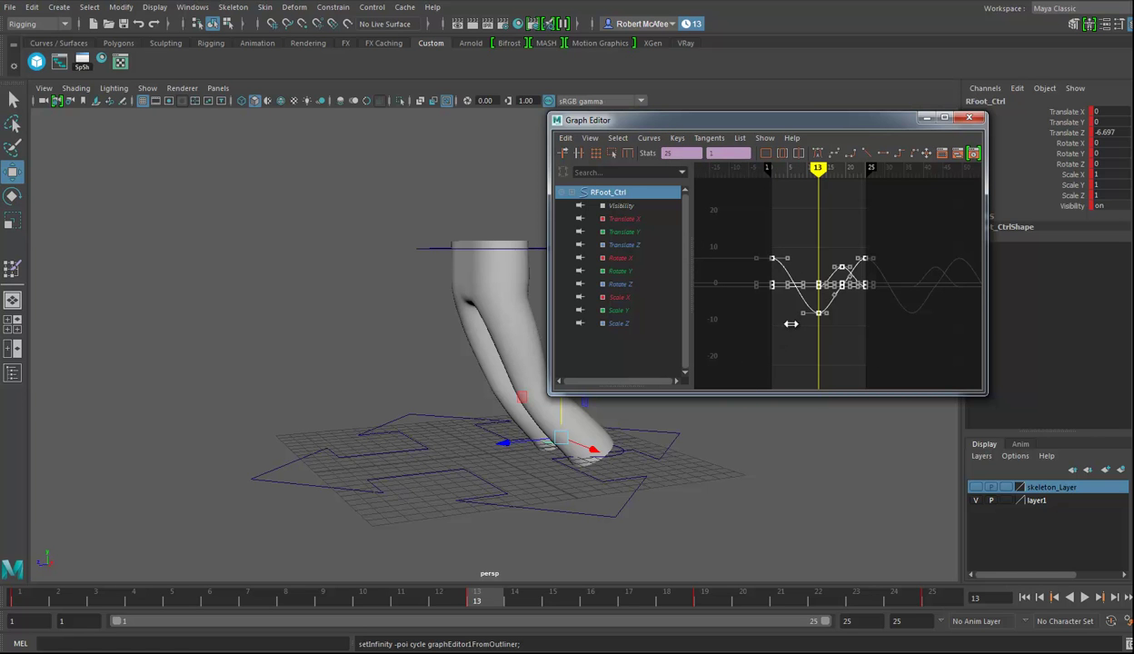
{"action": "middle_click_drag", "start_coordinate": [790, 323], "coordinate": [743, 325], "text": "shift"}
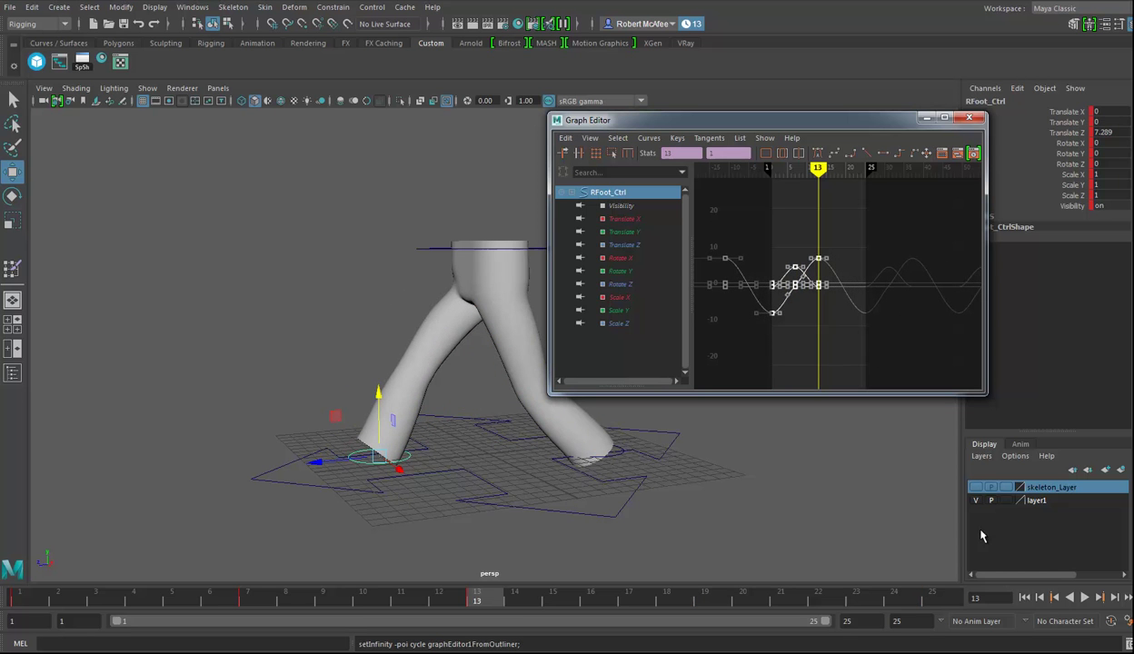
- Play back the walk cycle with the offset right foot and stop the playback
{"action": "left_click", "coordinate": [1085, 598]}
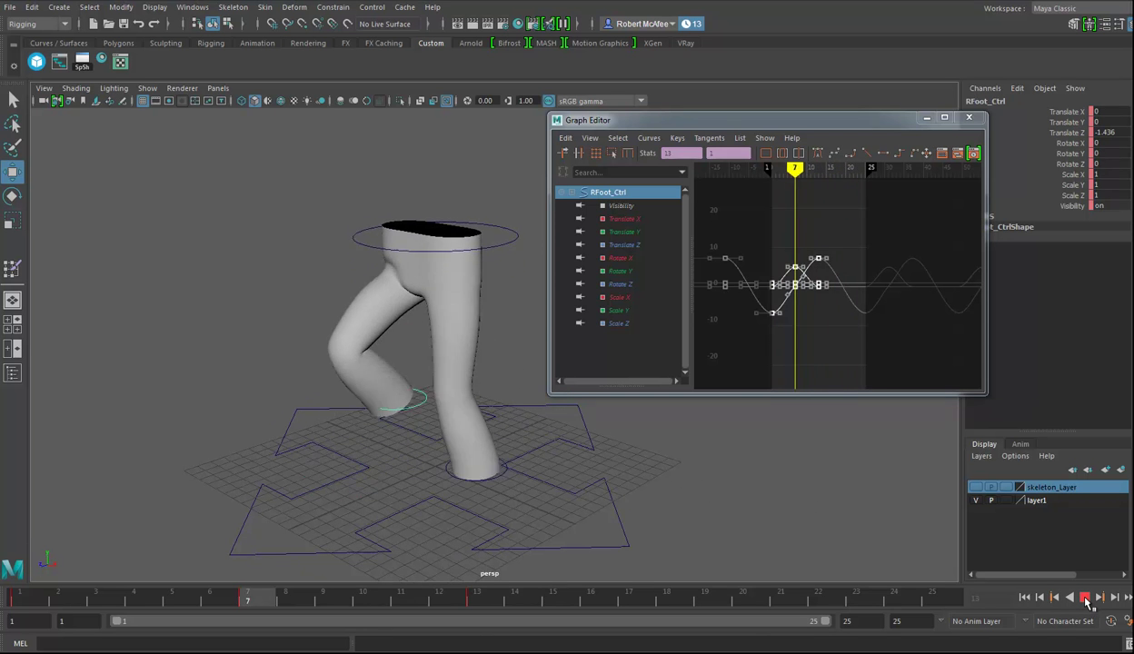
{"action": "left_click", "coordinate": [1085, 598]}
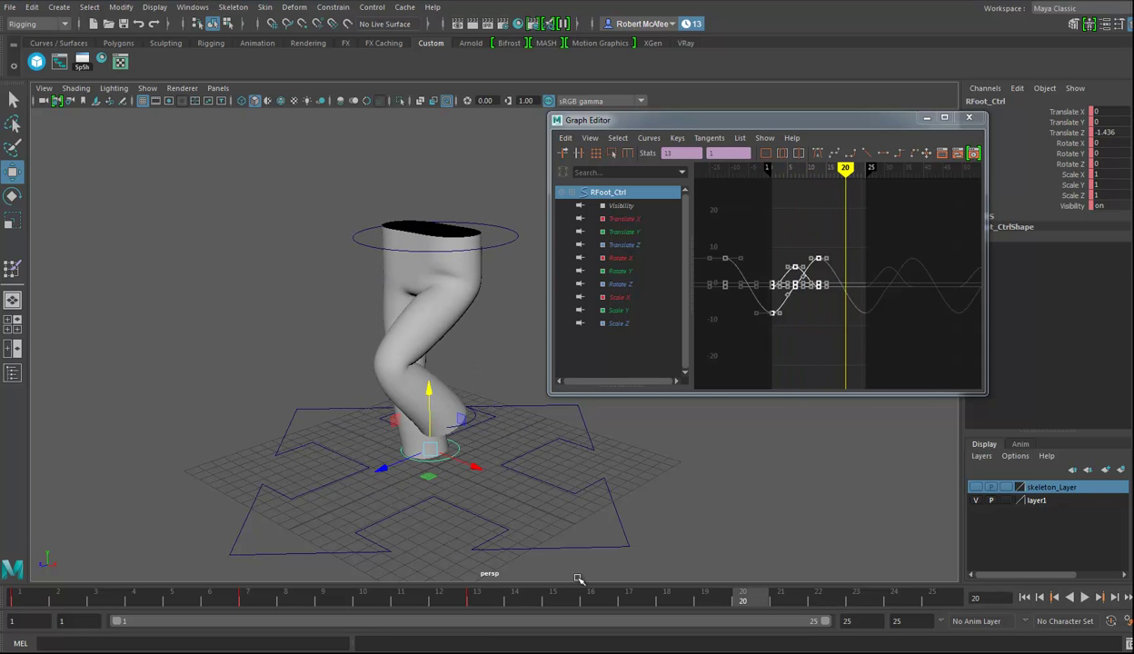
{"action": "key", "text": "alt+v"}
- Move LFoot_Ctrl forward and up to about 13.593 in Translate Y and 8.843 in Translate Z at frame 20
{"action": "left_click_drag", "start_coordinate": [626, 499], "coordinate": [271, 374], "text": "alt"}
{"action": "left_click", "coordinate": [473, 405]}
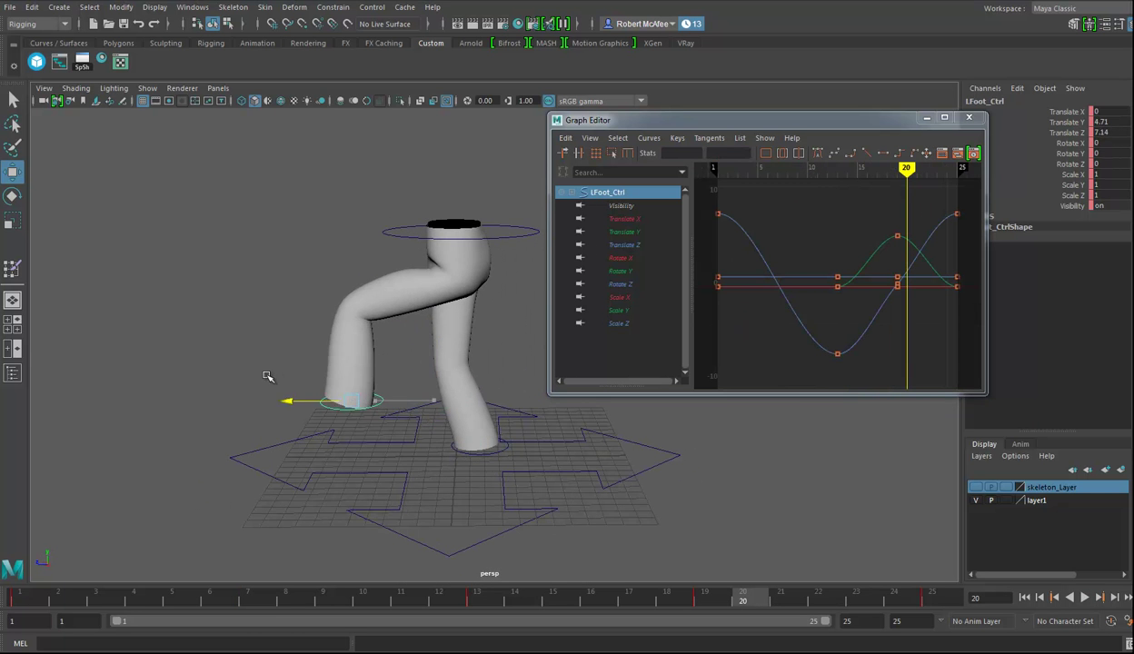
{"action": "left_click_drag", "start_coordinate": [324, 337], "coordinate": [319, 200]}
{"action": "left_click_drag", "start_coordinate": [370, 348], "coordinate": [435, 360], "text": "alt"}
{"action": "left_click_drag", "start_coordinate": [509, 464], "coordinate": [479, 469], "text": "alt"}
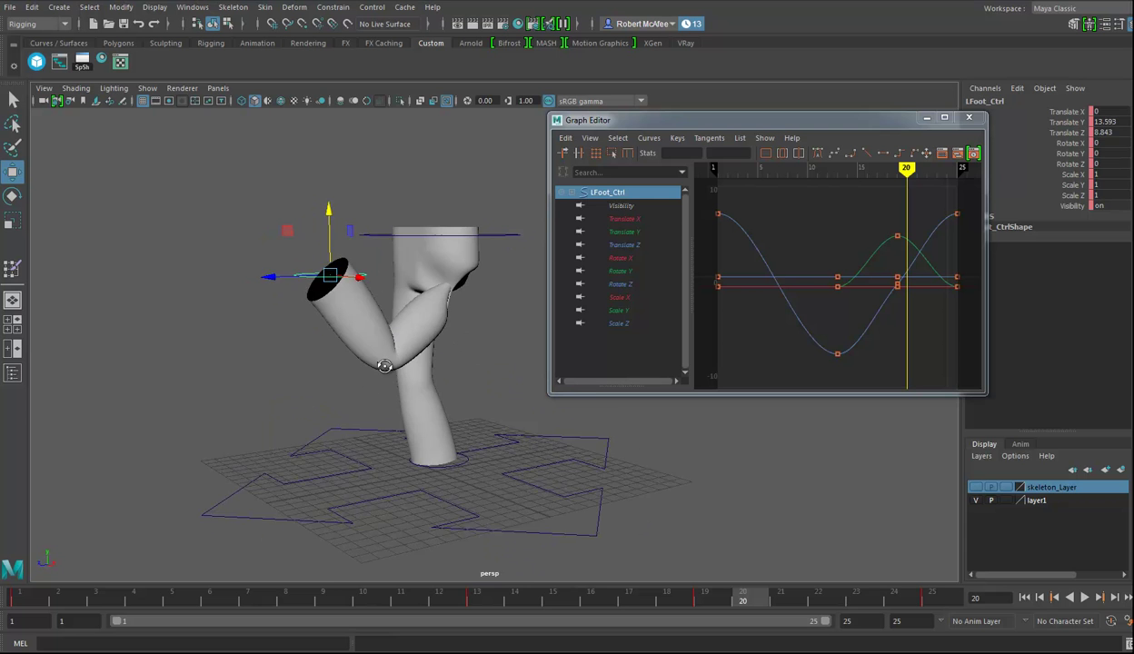
{"action": "left_click_drag", "start_coordinate": [384, 366], "coordinate": [358, 360], "text": "alt"}
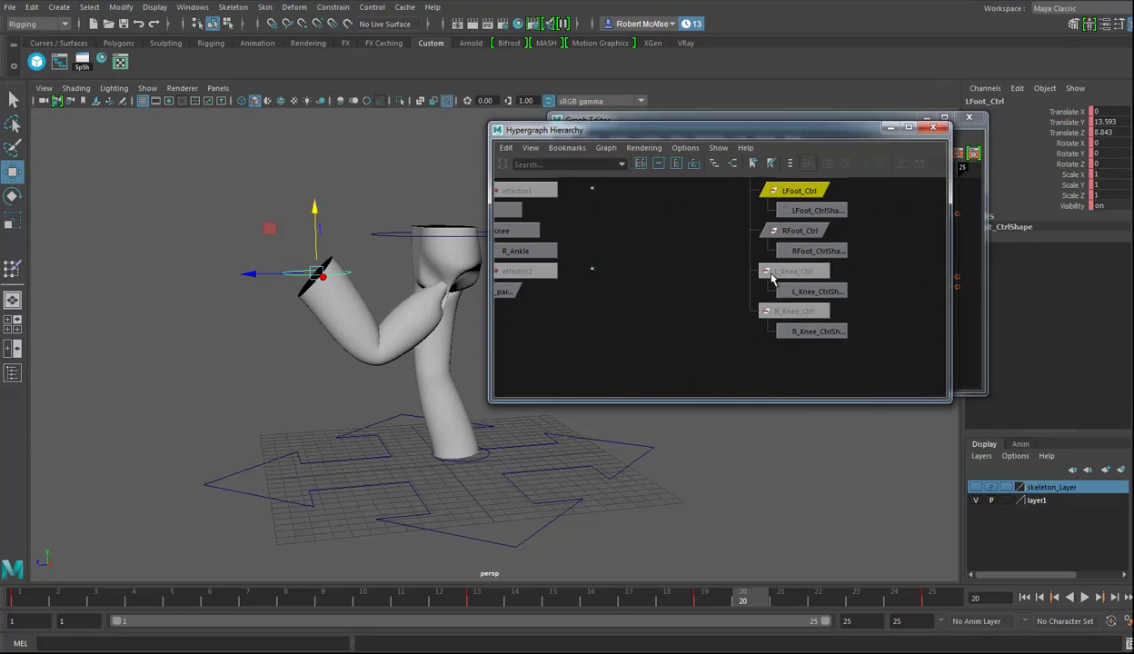
- Raise L_Knee_Ctrl, selected in the Hypergraph Hierarchy, to about 17.259 in Translate Y, and key LFoot_Ctrl's raised pose at frame 19
{"action": "left_click", "coordinate": [789, 283]}
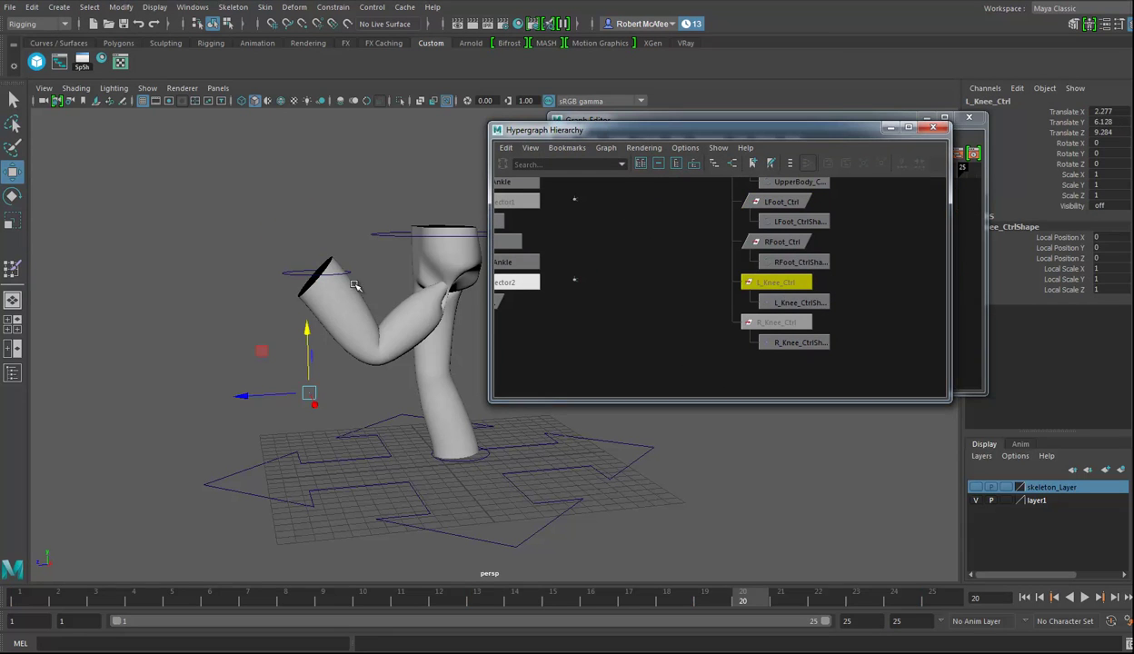
{"action": "left_click_drag", "start_coordinate": [308, 325], "coordinate": [305, 205]}
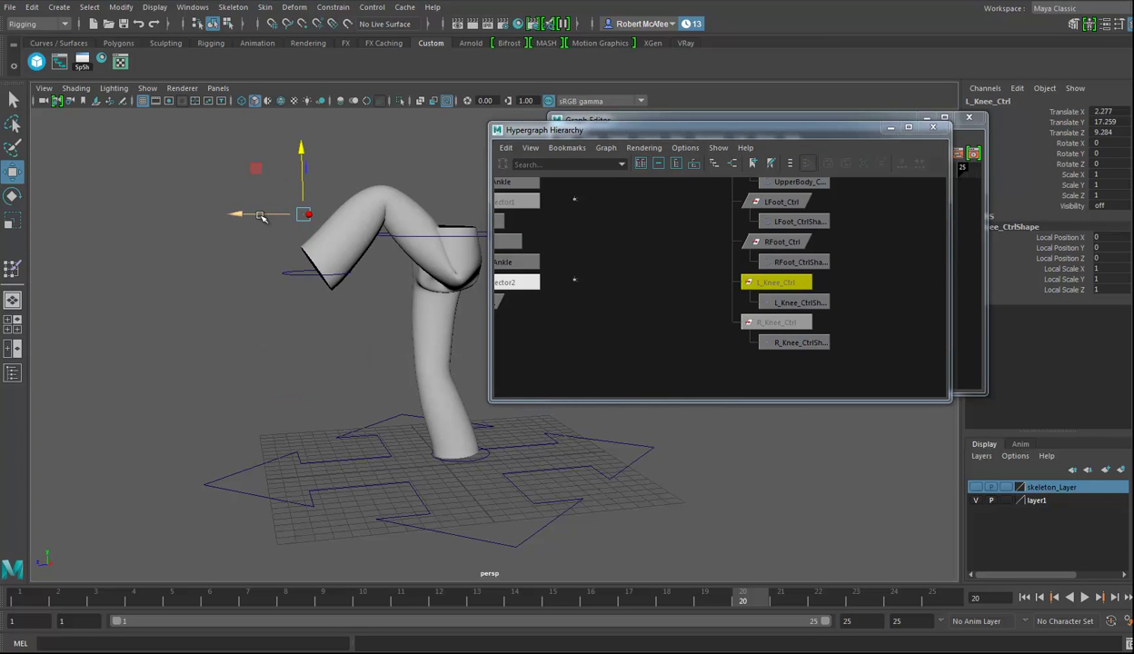
{"action": "left_click", "coordinate": [295, 282]}
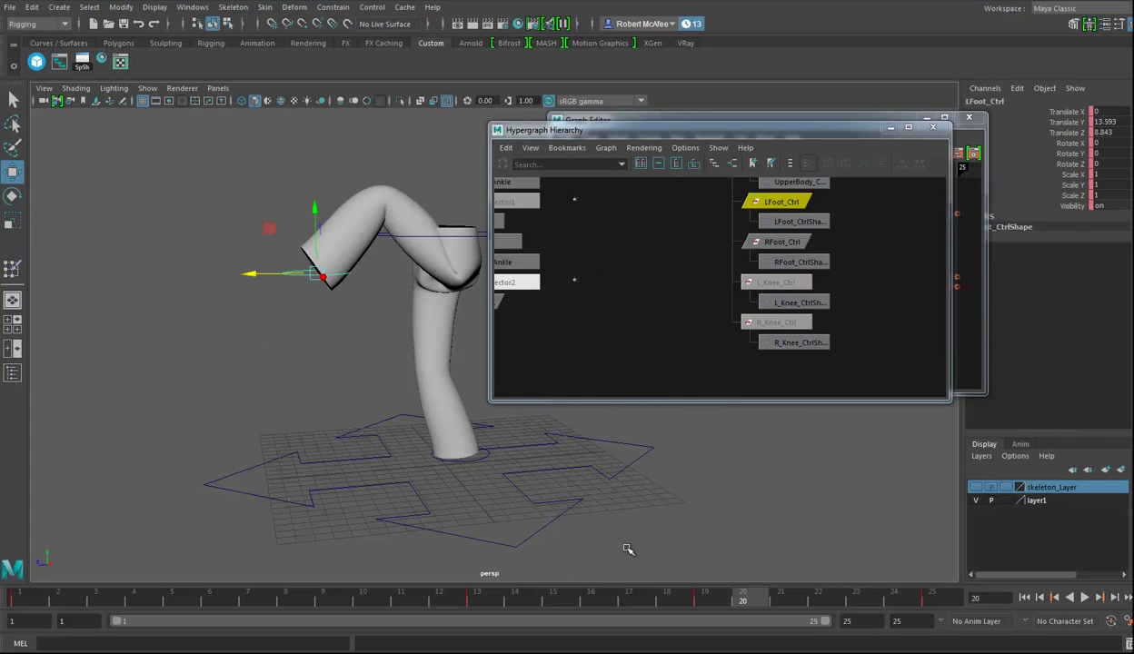
{"action": "left_click_drag", "start_coordinate": [750, 600], "coordinate": [717, 605]}
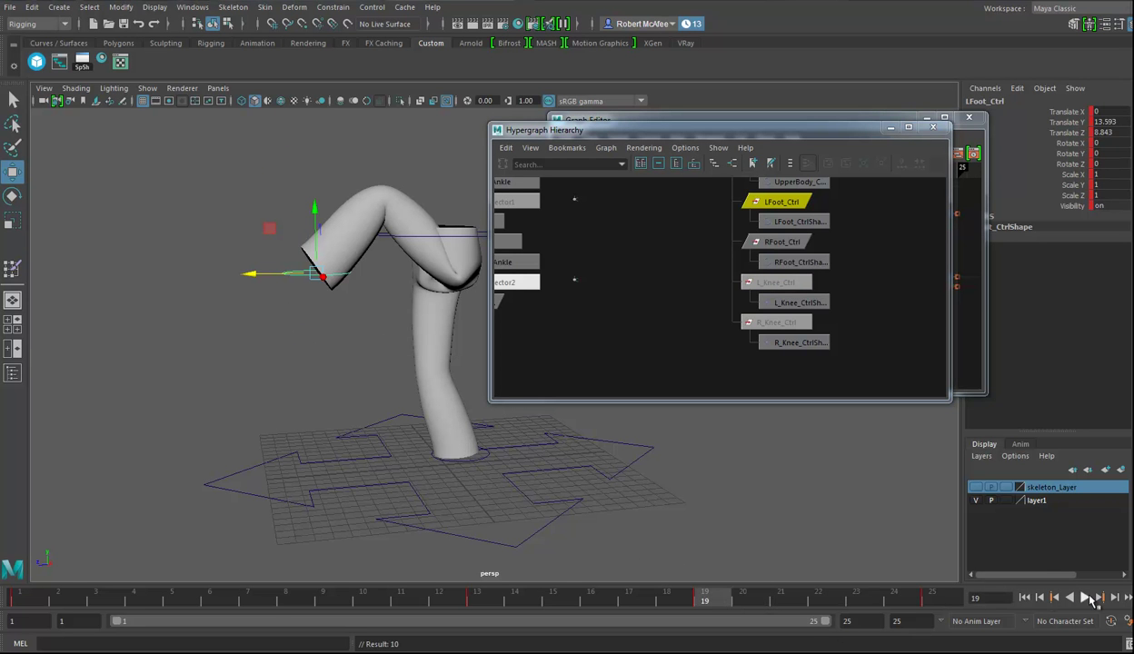
- Play back the walk cycle with the high left-foot step and view it from several angles
{"action": "left_click", "coordinate": [1087, 597]}
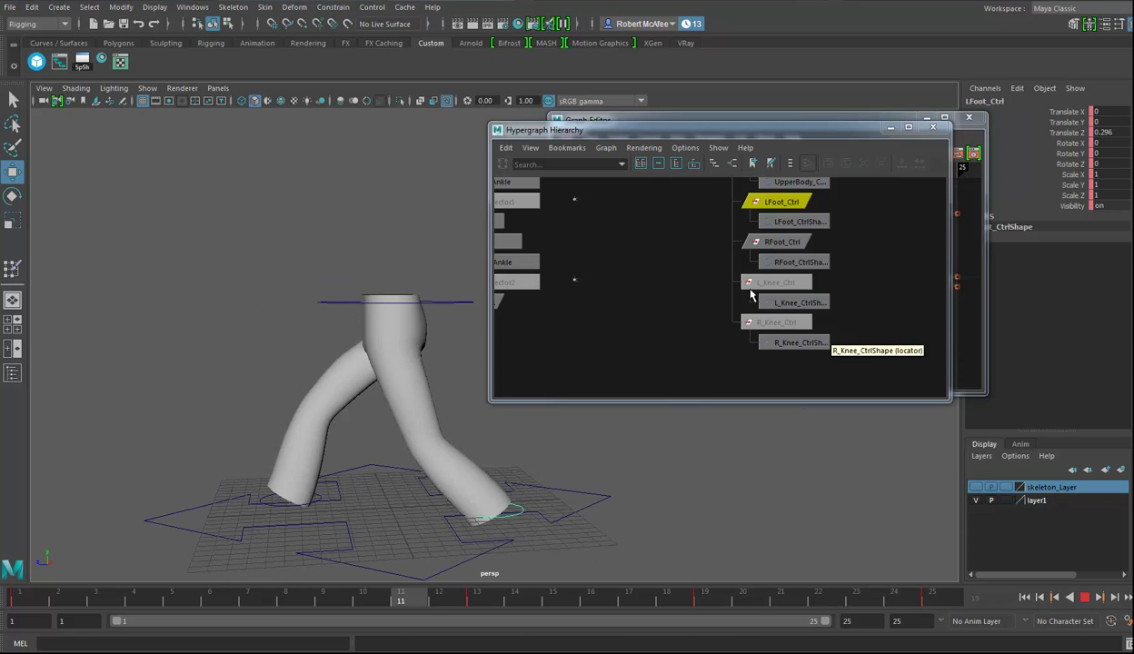
{"action": "left_click", "coordinate": [1084, 597]}
{"action": "left_click", "coordinate": [1084, 597]}
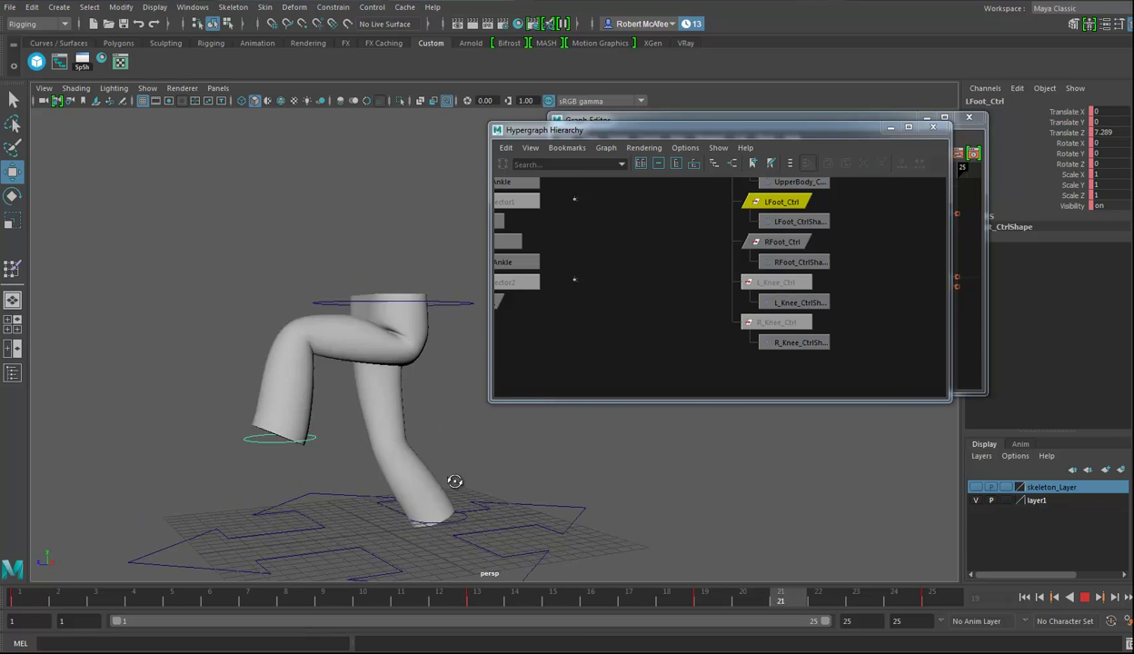
- View the walk cycle from other angles, close the Hypergraph Hierarchy, and stop the playback
{"action": "left_click_drag", "start_coordinate": [410, 354], "coordinate": [513, 460], "text": "alt"}
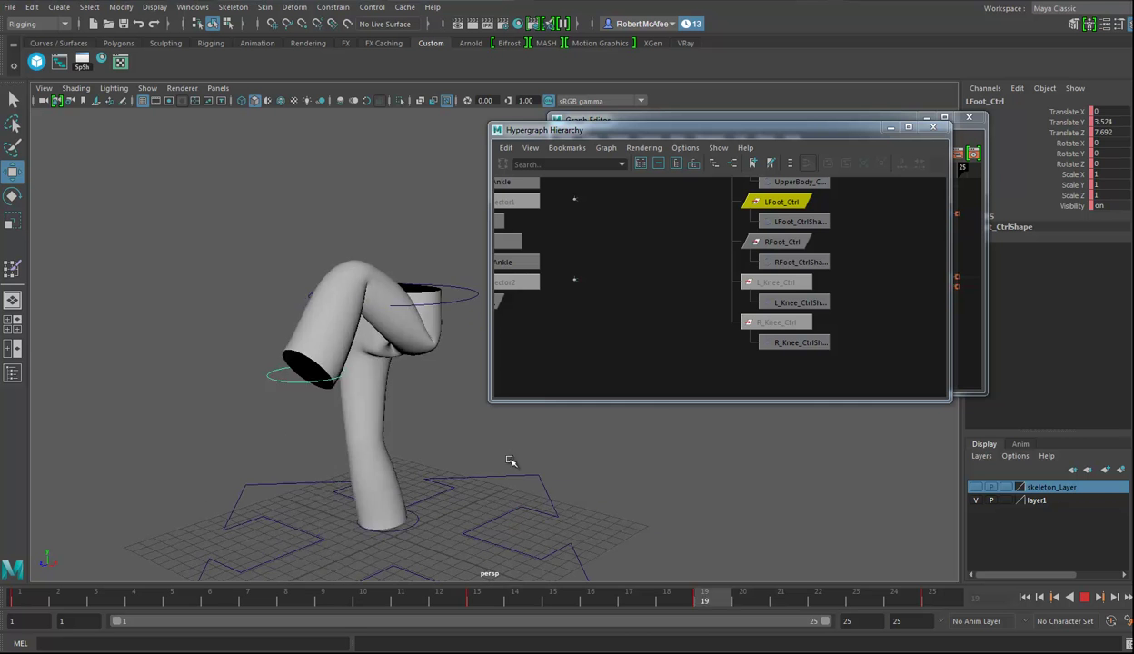
{"action": "left_click", "coordinate": [933, 129]}
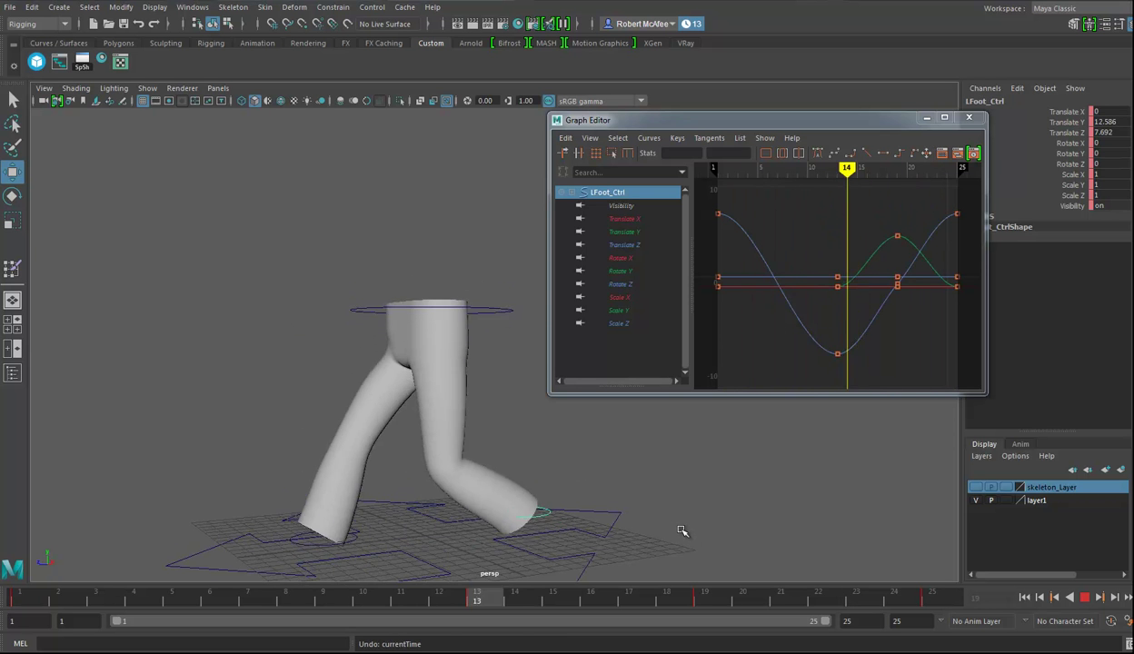
{"action": "key", "text": "Escape"}
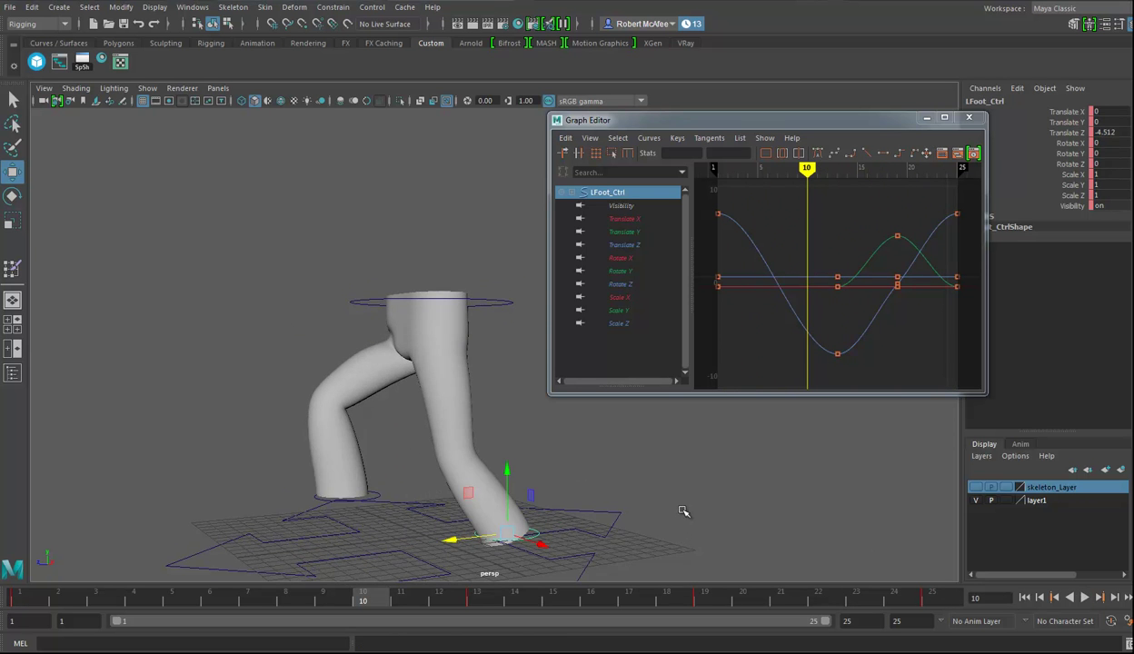
{"action": "left_click_drag", "start_coordinate": [678, 509], "coordinate": [689, 480], "text": "alt"}
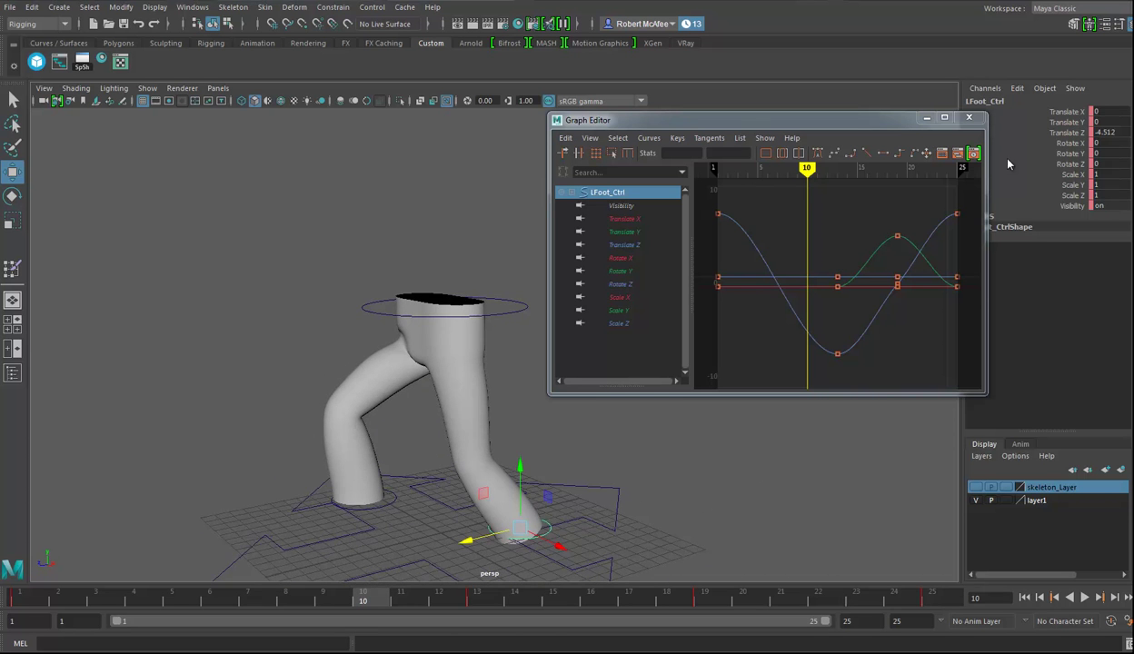
- Shift UpperBody_Ctrl sideways to about 1.306 in Translate X and key that pose at frames 1 and 25
{"action": "left_click", "coordinate": [514, 315]}
{"action": "left_click", "coordinate": [4, 597]}
{"action": "key", "text": "alt+v"}
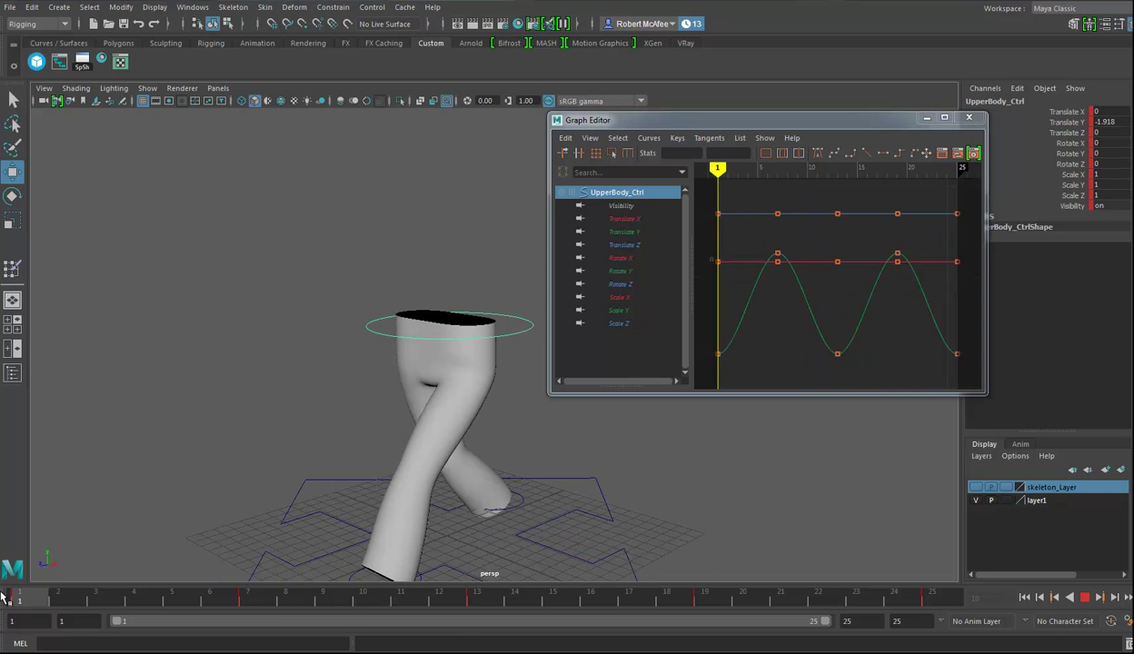
{"action": "left_click_drag", "start_coordinate": [338, 461], "coordinate": [407, 363], "text": "alt"}
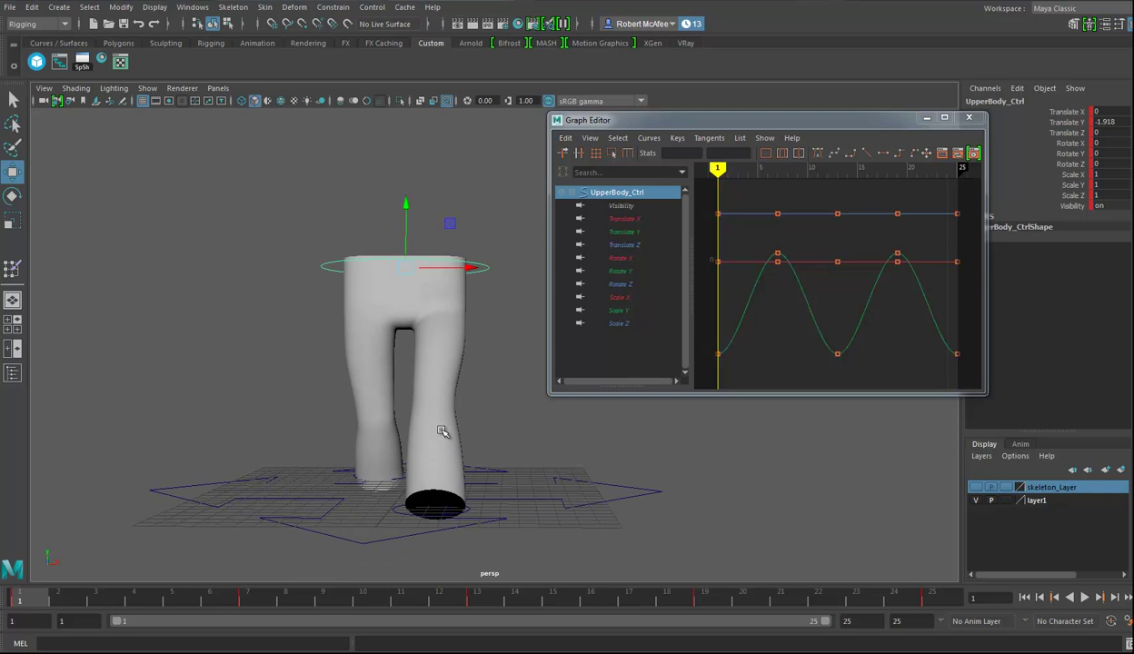
{"action": "left_click_drag", "start_coordinate": [404, 414], "coordinate": [364, 446], "text": "alt"}
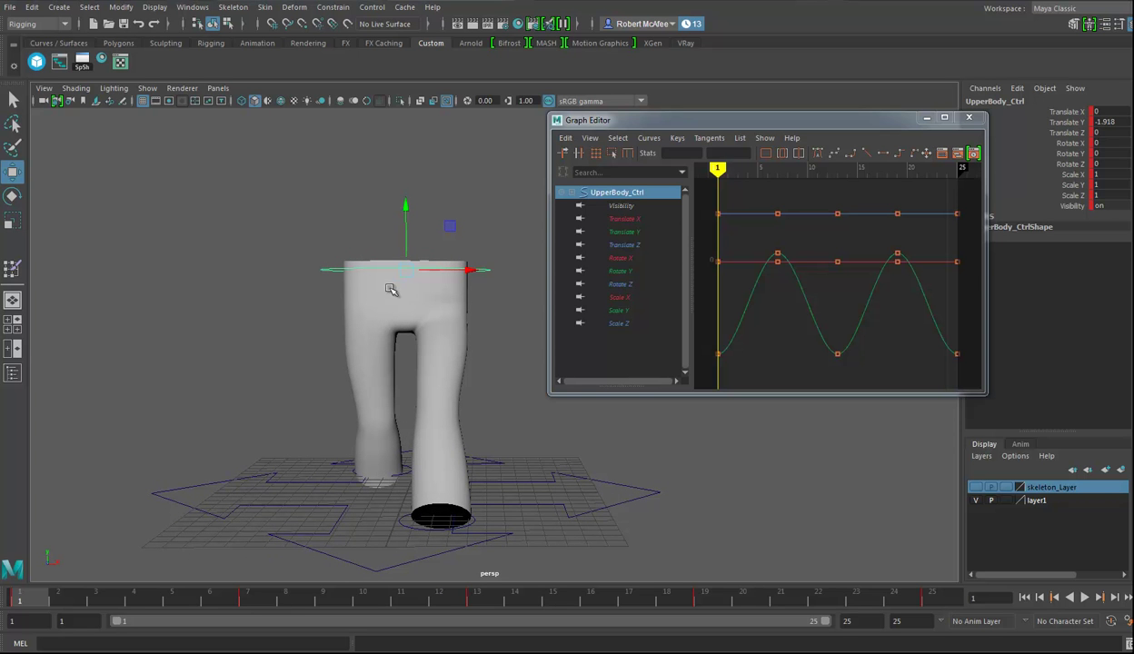
{"action": "left_click_drag", "start_coordinate": [471, 270], "coordinate": [491, 270]}
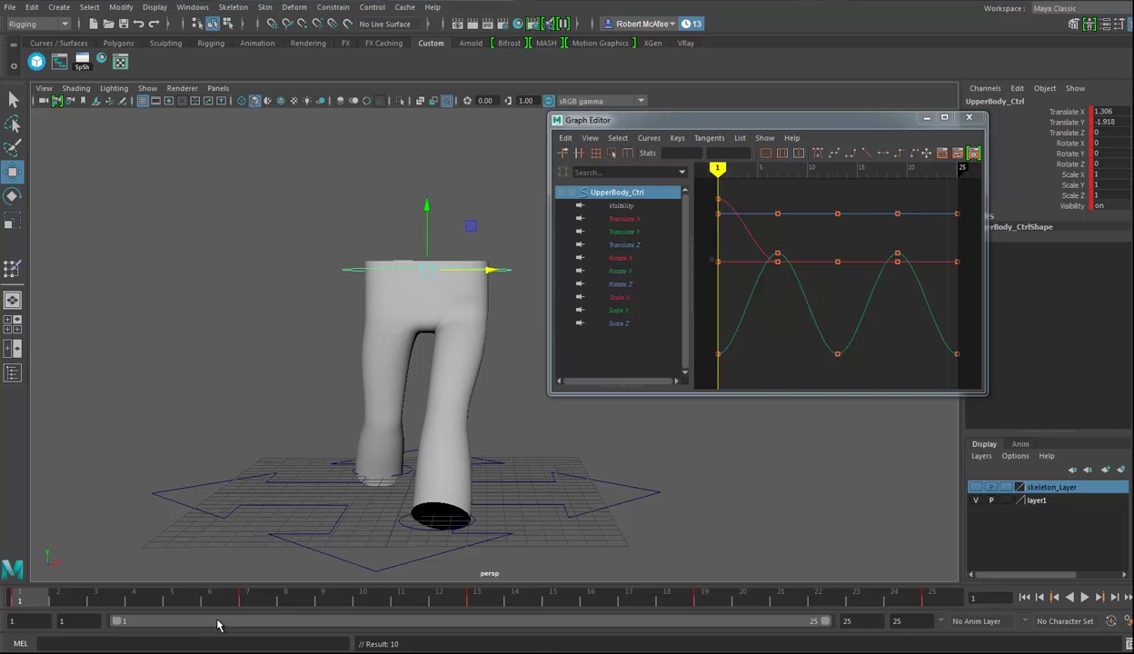
{"action": "left_click", "coordinate": [934, 602]}
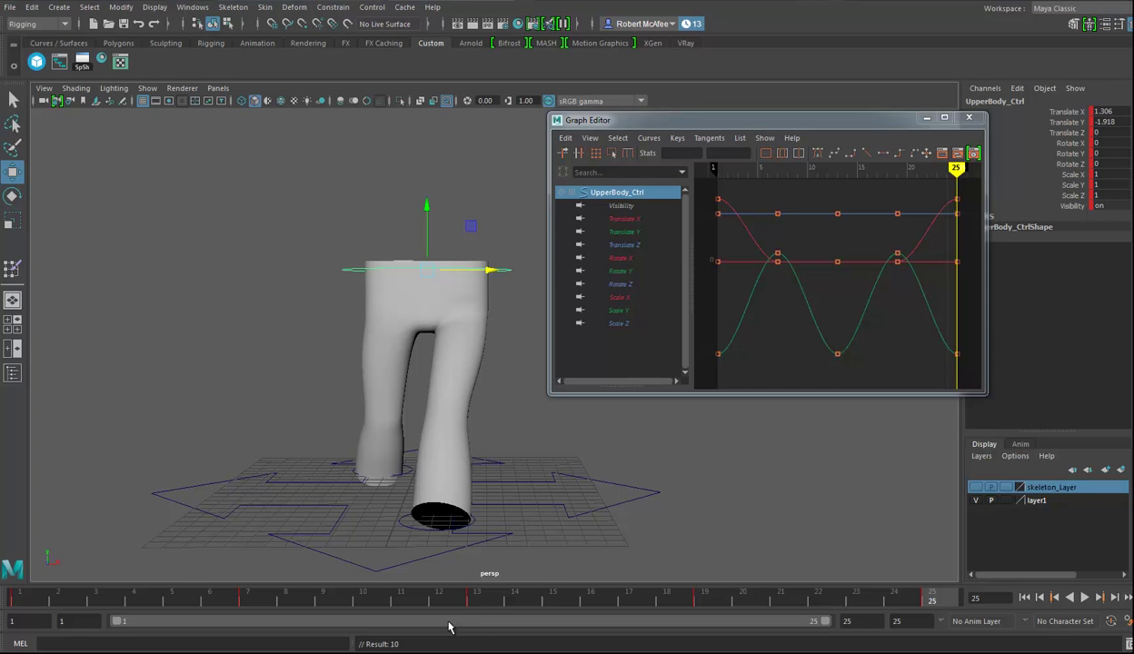
- Shift UpperBody_Ctrl to about -1.306 in Translate X, key it at frame 13, and play back the hip sway
{"action": "left_click", "coordinate": [484, 602]}
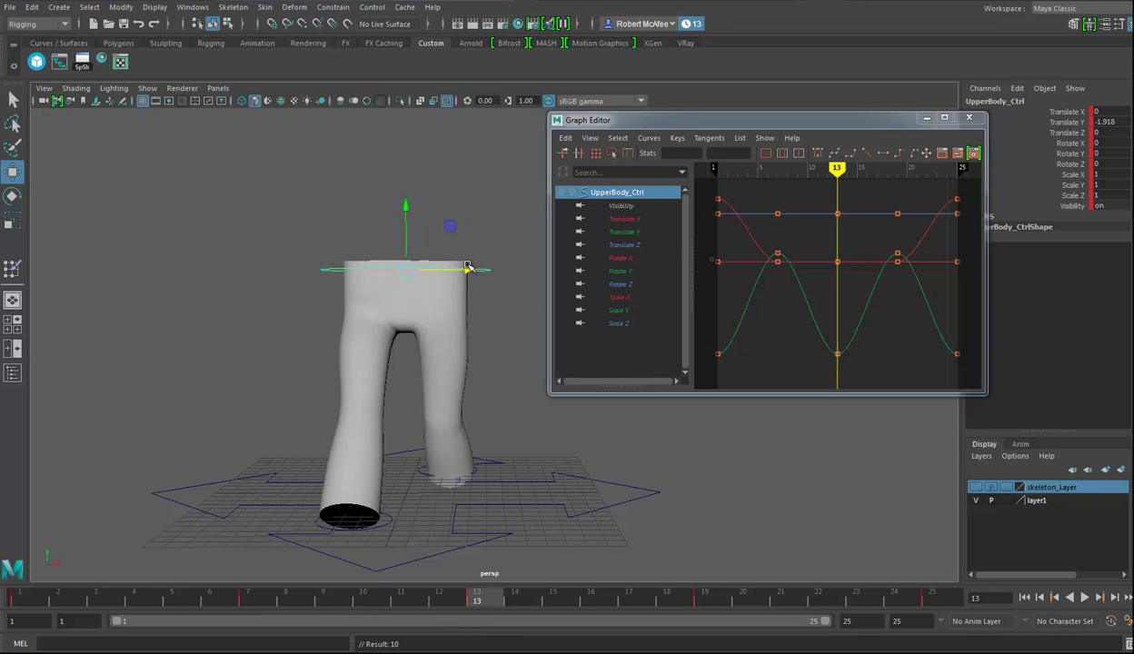
{"action": "left_click_drag", "start_coordinate": [474, 270], "coordinate": [453, 272]}
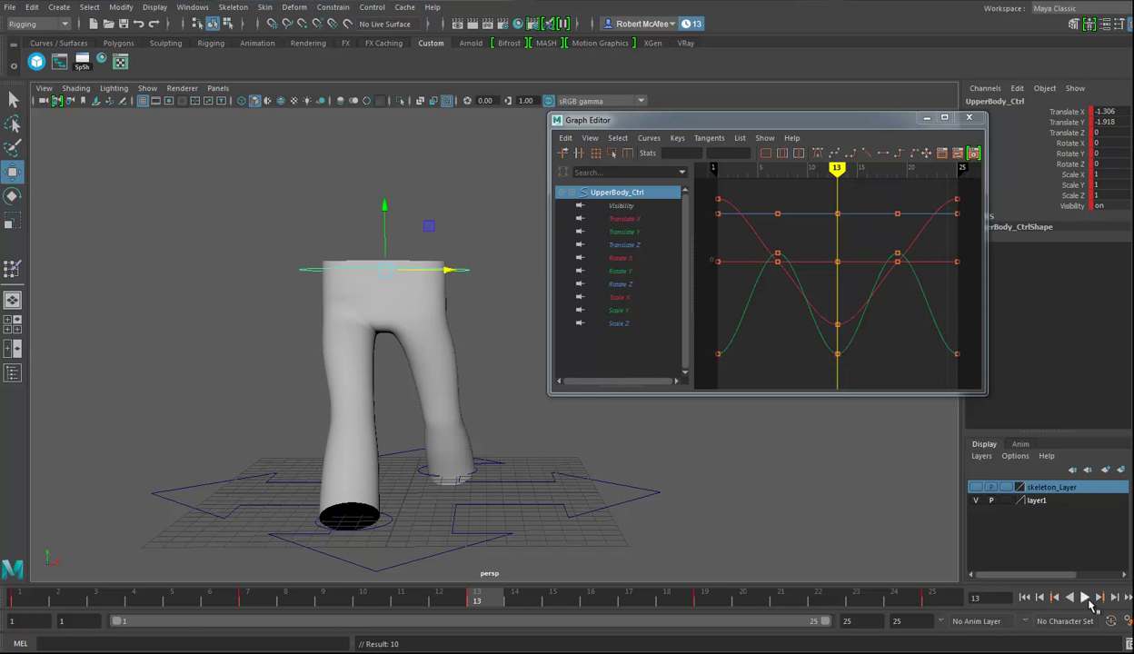
{"action": "left_click", "coordinate": [1084, 597]}
{"action": "left_click_drag", "start_coordinate": [459, 425], "coordinate": [482, 450], "text": "alt"}
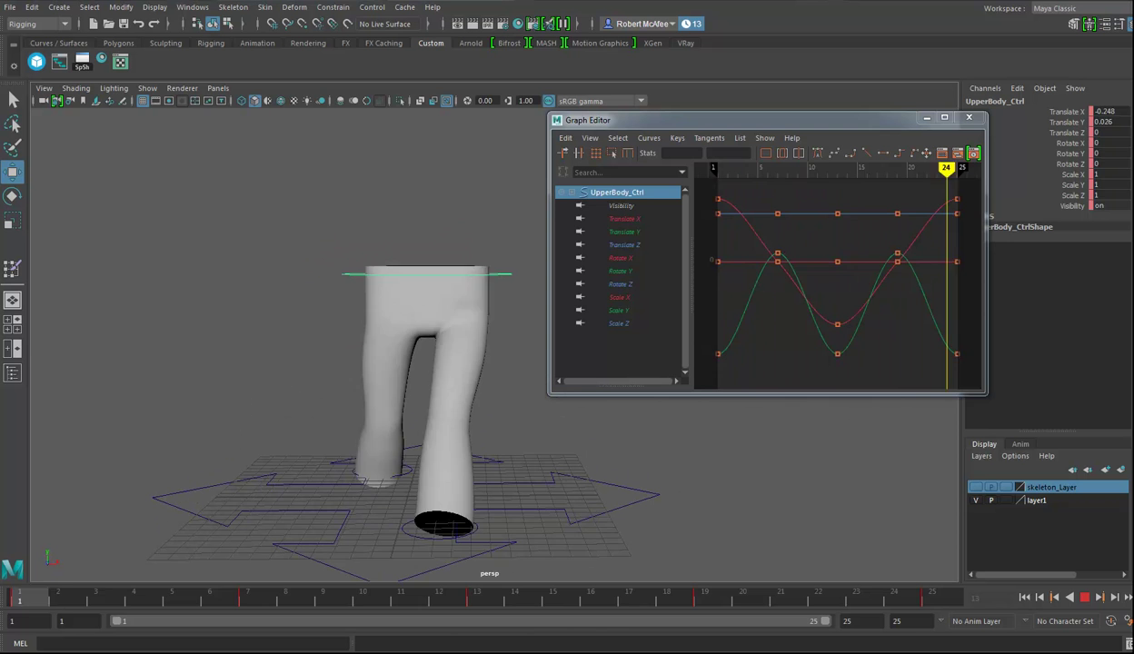
{"action": "left_click", "coordinate": [1084, 597]}
- Rotate UpperBody_Ctrl to about 2.265, -19.115, -6.886 in X, Y, Z and key the twist at frames 1 and 25
{"action": "left_click_drag", "start_coordinate": [66, 595], "coordinate": [100, 601]}
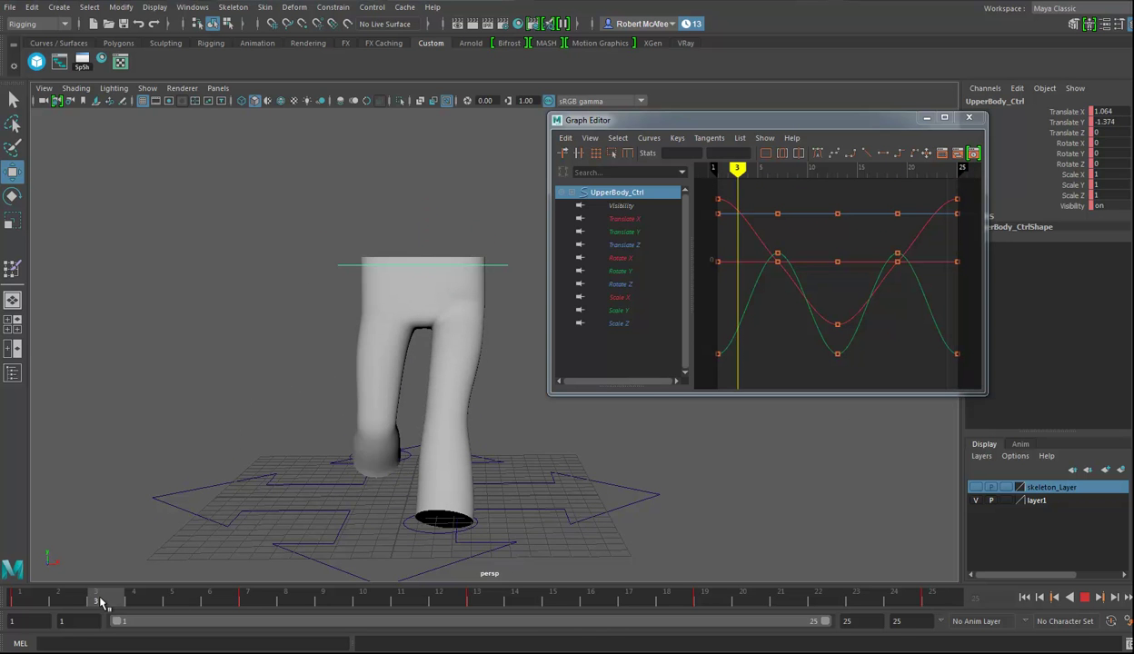
{"action": "left_click_drag", "start_coordinate": [434, 479], "coordinate": [438, 493], "text": "alt"}
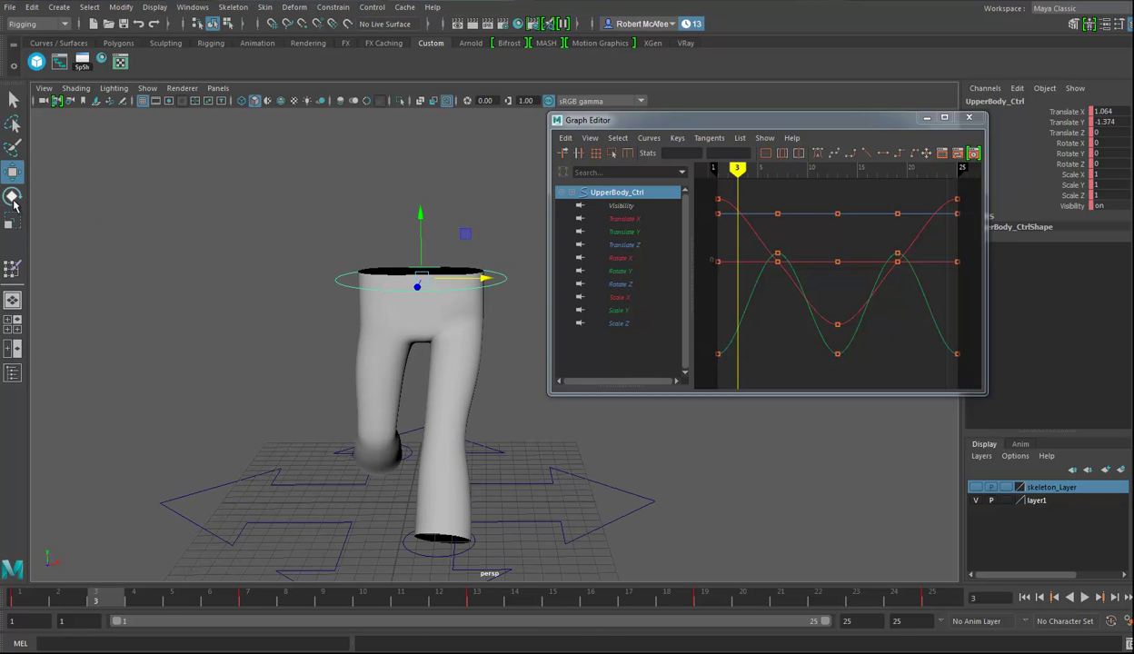
{"action": "left_click_drag", "start_coordinate": [522, 413], "coordinate": [531, 425], "text": "alt"}
{"action": "left_click", "coordinate": [19, 597]}
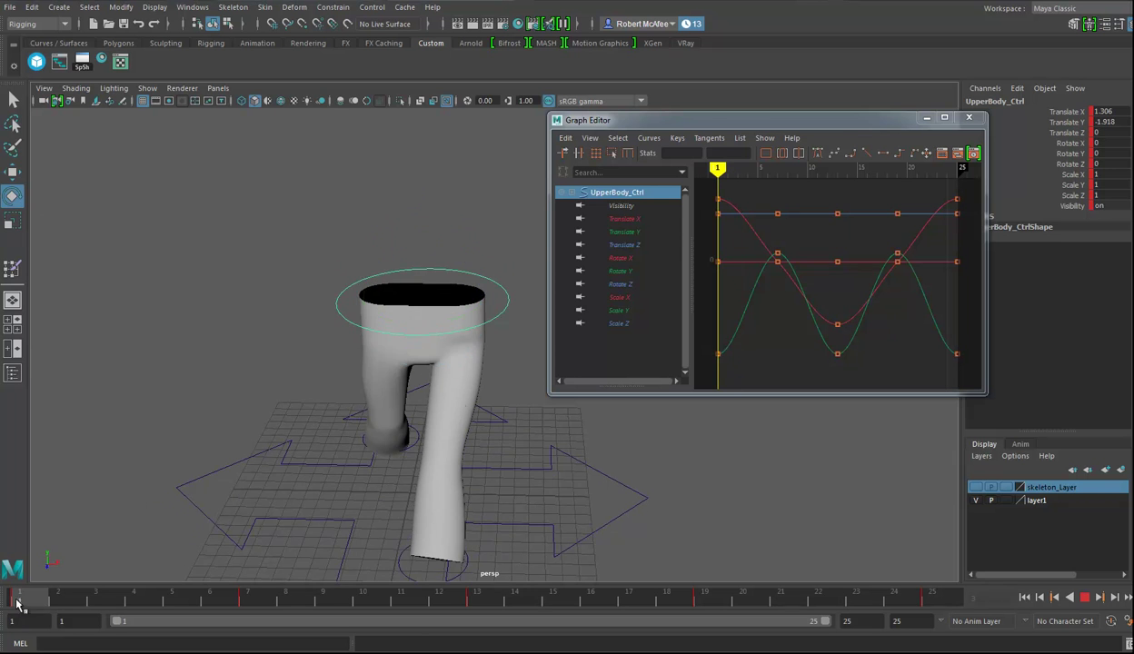
{"action": "left_click_drag", "start_coordinate": [390, 400], "coordinate": [422, 287], "text": "alt"}
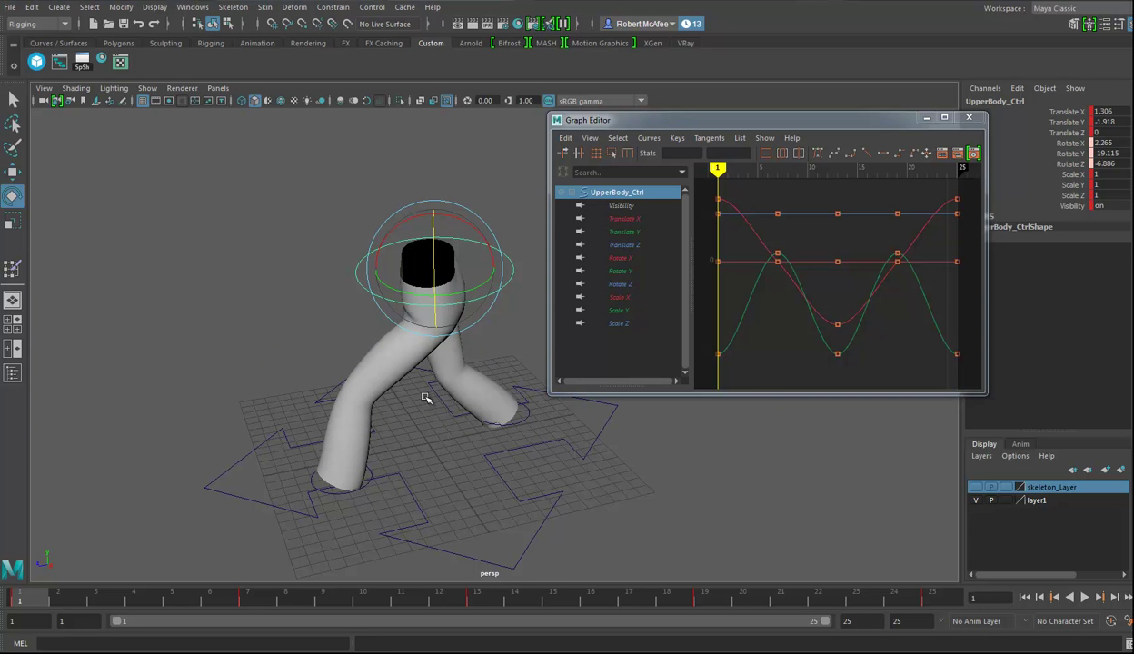
{"action": "left_click", "coordinate": [952, 602]}
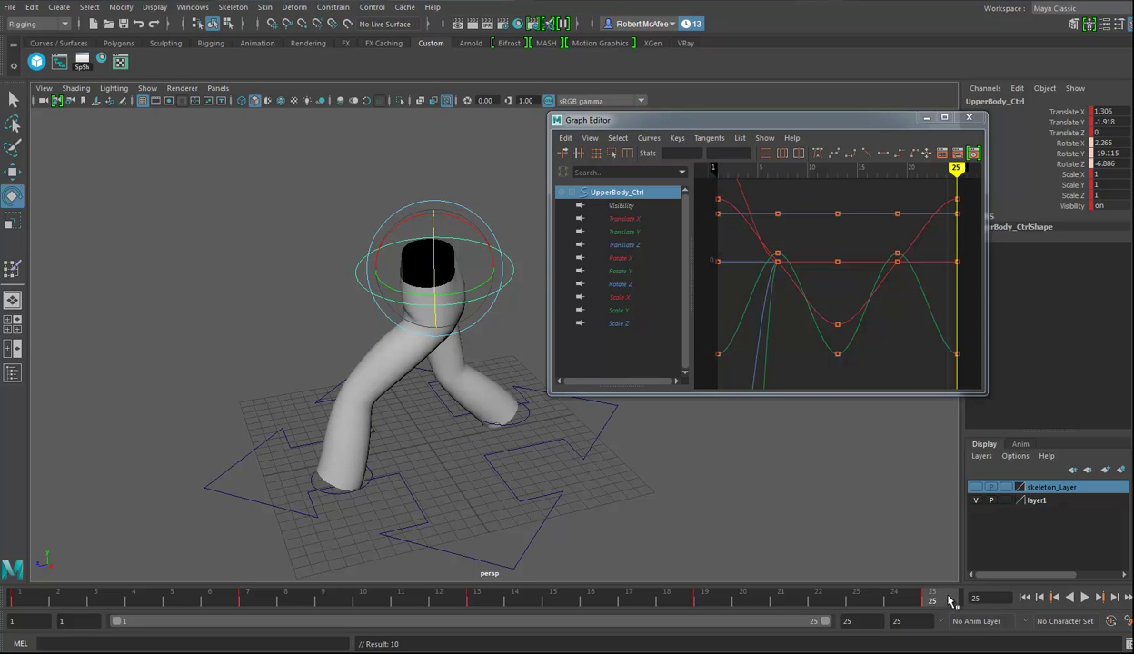
- Key the opposite hip twist on UpperBody_Ctrl at frame 13, rotated to about 3.944, 19.139, 11.875, and play it back
{"action": "left_click", "coordinate": [478, 599]}
{"action": "left_click_drag", "start_coordinate": [443, 347], "coordinate": [485, 399], "text": "alt"}
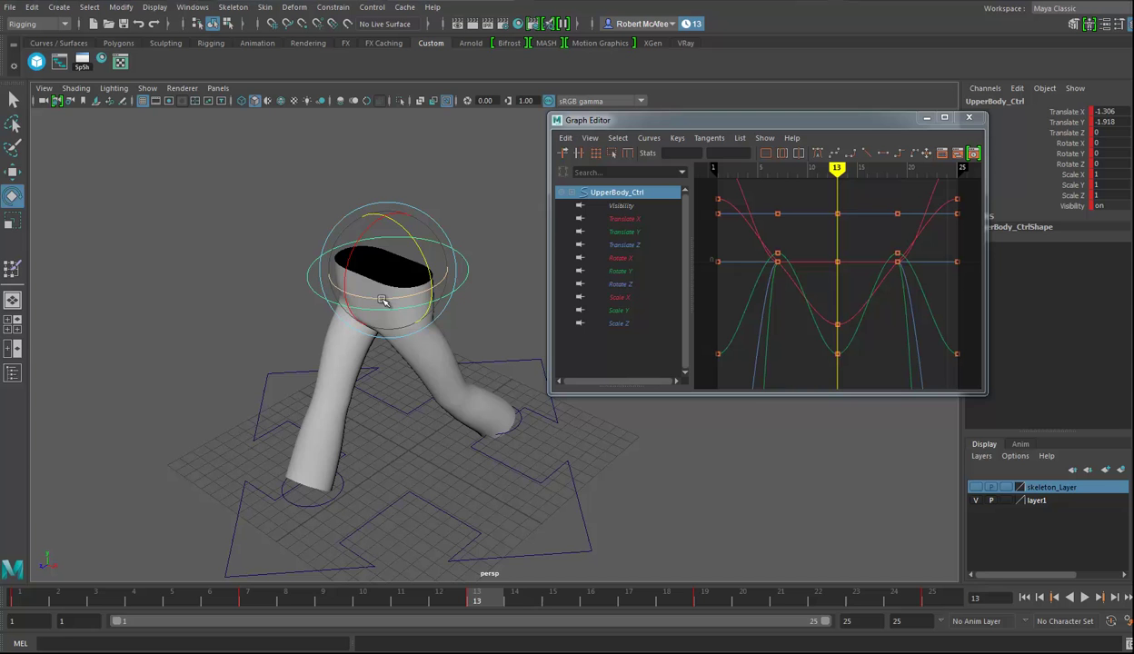
{"action": "left_click_drag", "start_coordinate": [382, 299], "coordinate": [400, 294]}
{"action": "left_click_drag", "start_coordinate": [411, 235], "coordinate": [415, 227]}
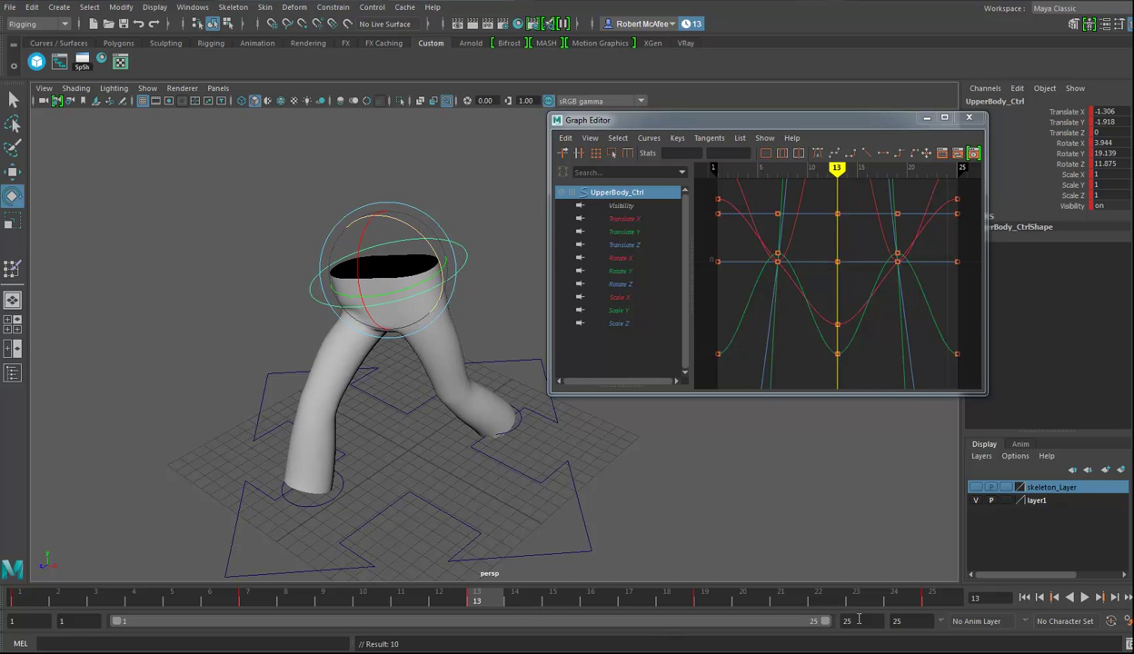
{"action": "left_click", "coordinate": [1088, 597]}
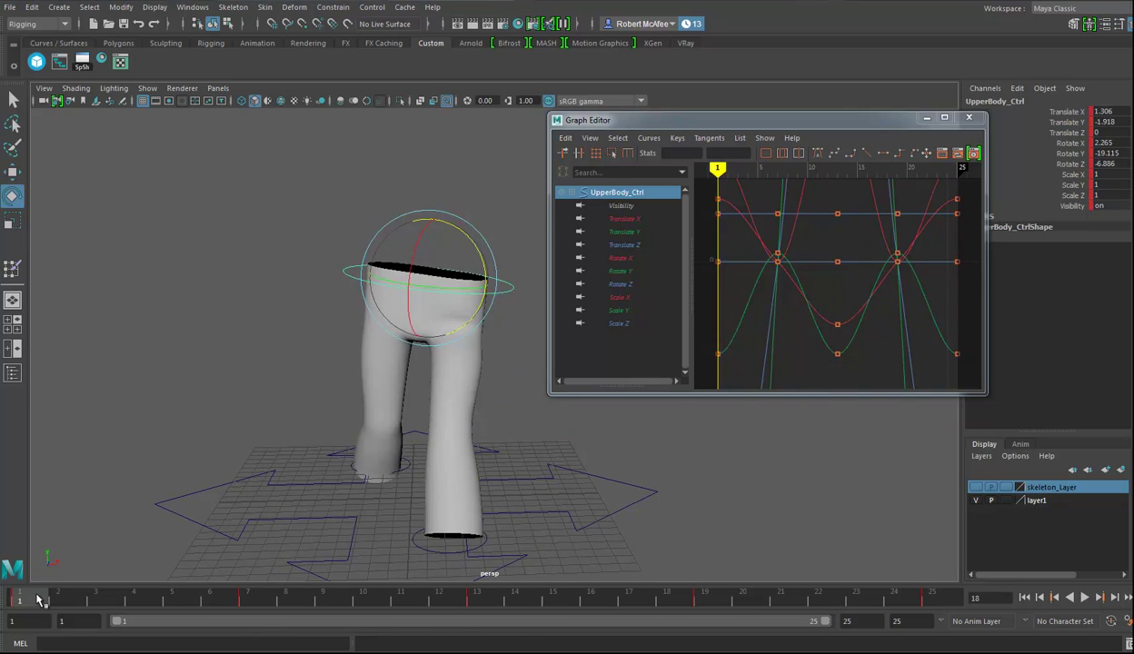
- Tilt UpperBody_Ctrl to about -1.844, -15.558, 7.273 in Rotate X, Y, Z and key it at frame 3
{"action": "mouse_move", "coordinate": [465, 446]}
{"action": "left_mouse_down", "text": "alt"}
{"action": "mouse_move", "coordinate": [463, 471]}
{"action": "mouse_move", "coordinate": [459, 454]}
{"action": "left_mouse_up", "text": "alt"}
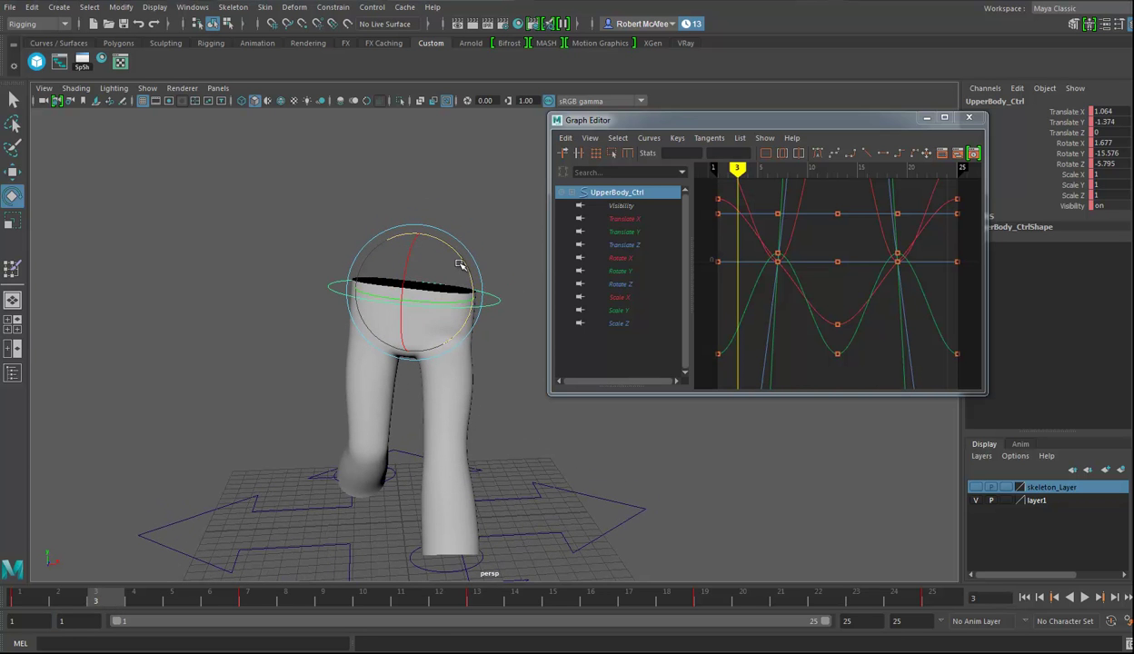
{"action": "left_click_drag", "start_coordinate": [464, 264], "coordinate": [460, 258]}
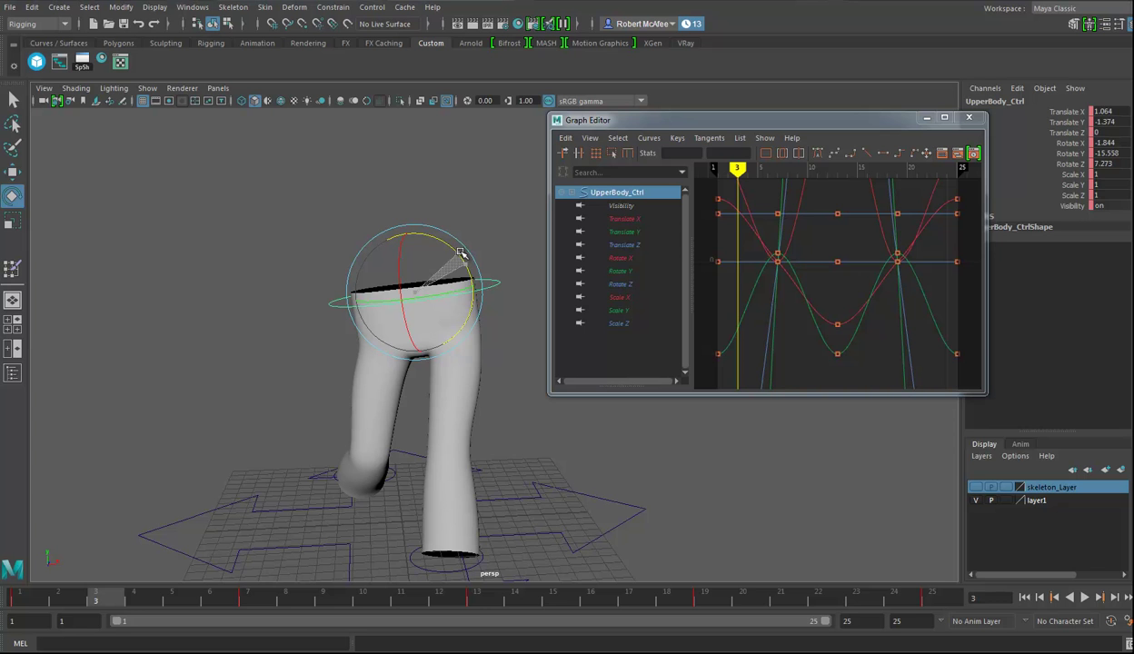
{"action": "key", "text": "s"}
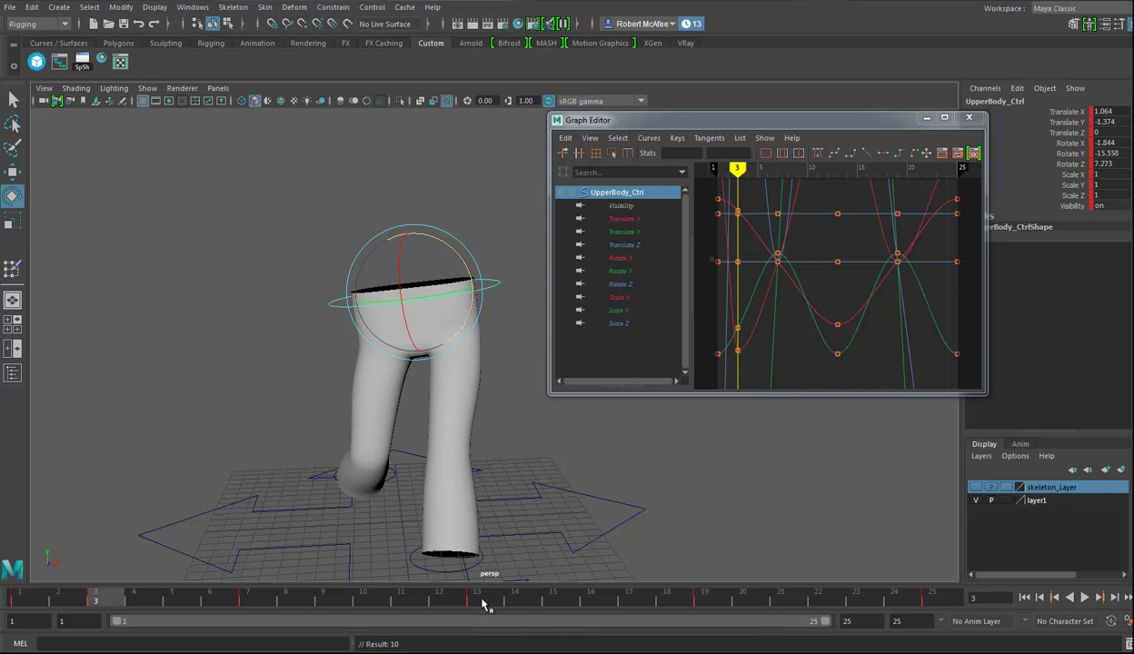
- Tilt UpperBody_Ctrl to about -2.512, 15.663, -10.487 in rotation, key it at frame 15, and play back the cycle
{"action": "left_click_drag", "start_coordinate": [484, 604], "coordinate": [558, 605]}
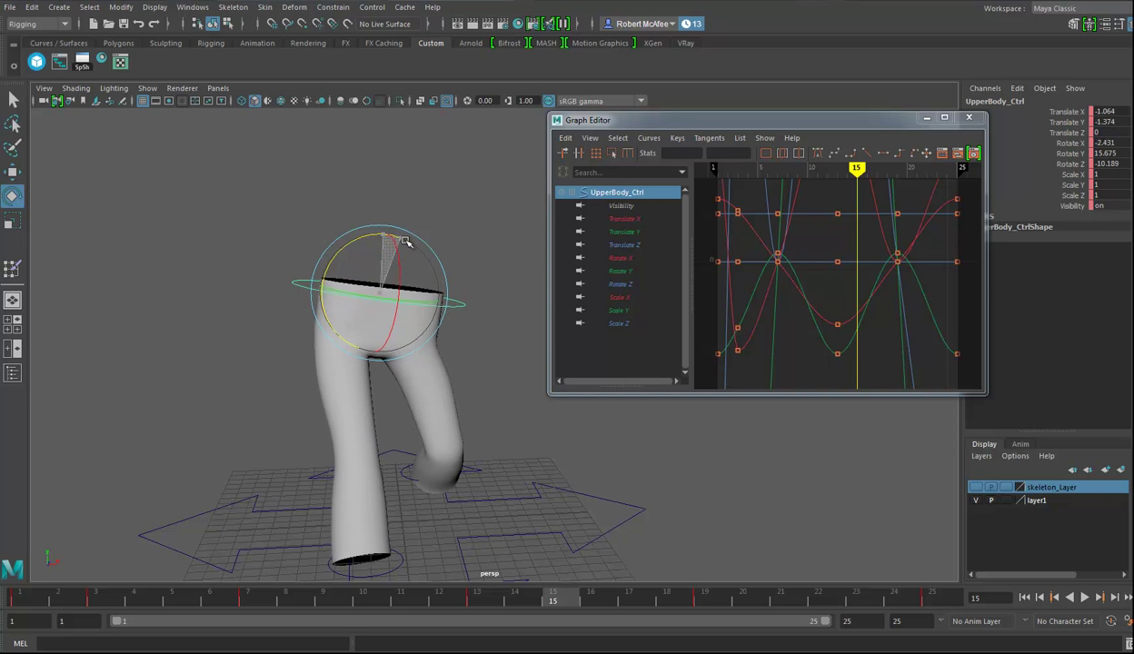
{"action": "key", "text": "s"}
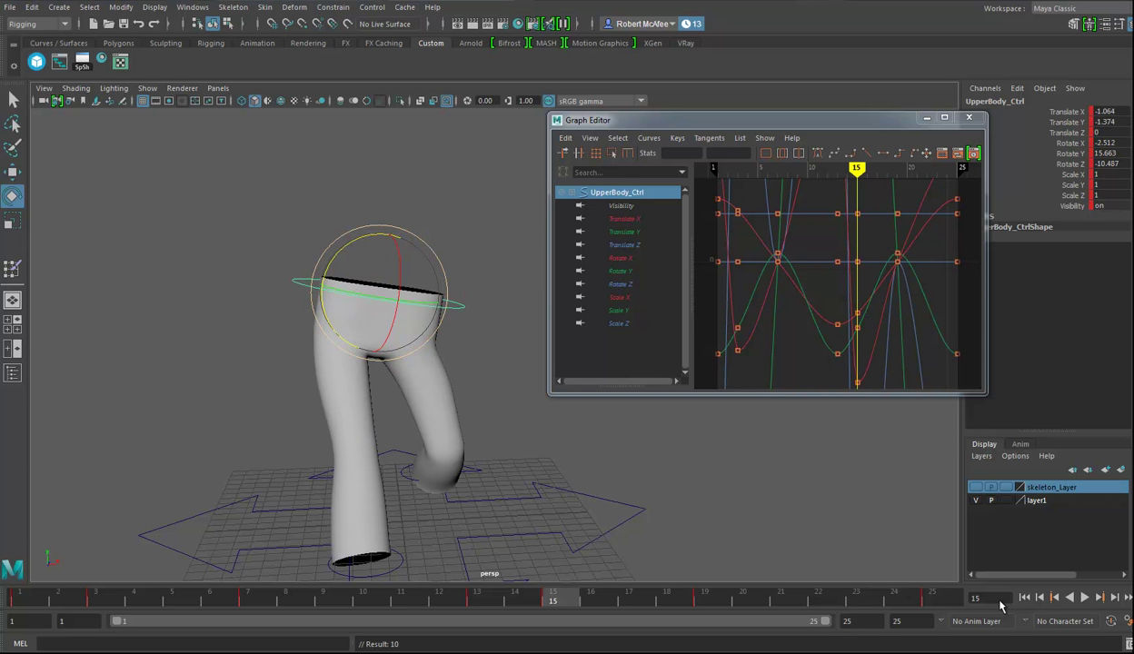
{"action": "left_click", "coordinate": [1086, 598]}
{"action": "left_click_drag", "start_coordinate": [679, 501], "coordinate": [387, 524], "text": "alt"}
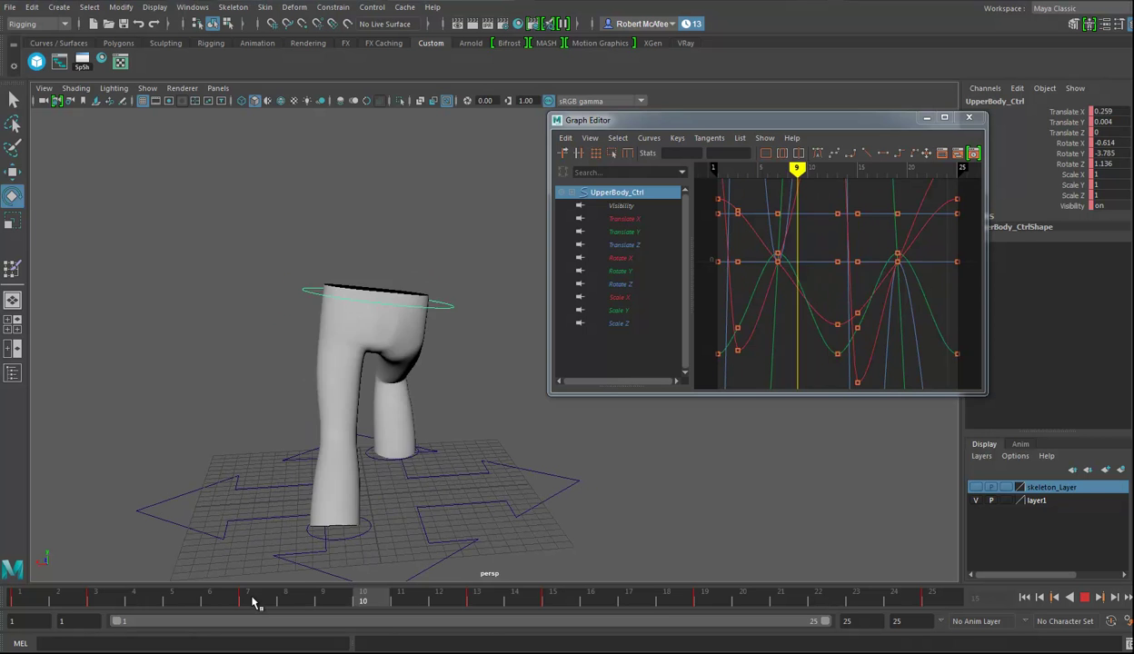
{"action": "key", "text": "Escape"}
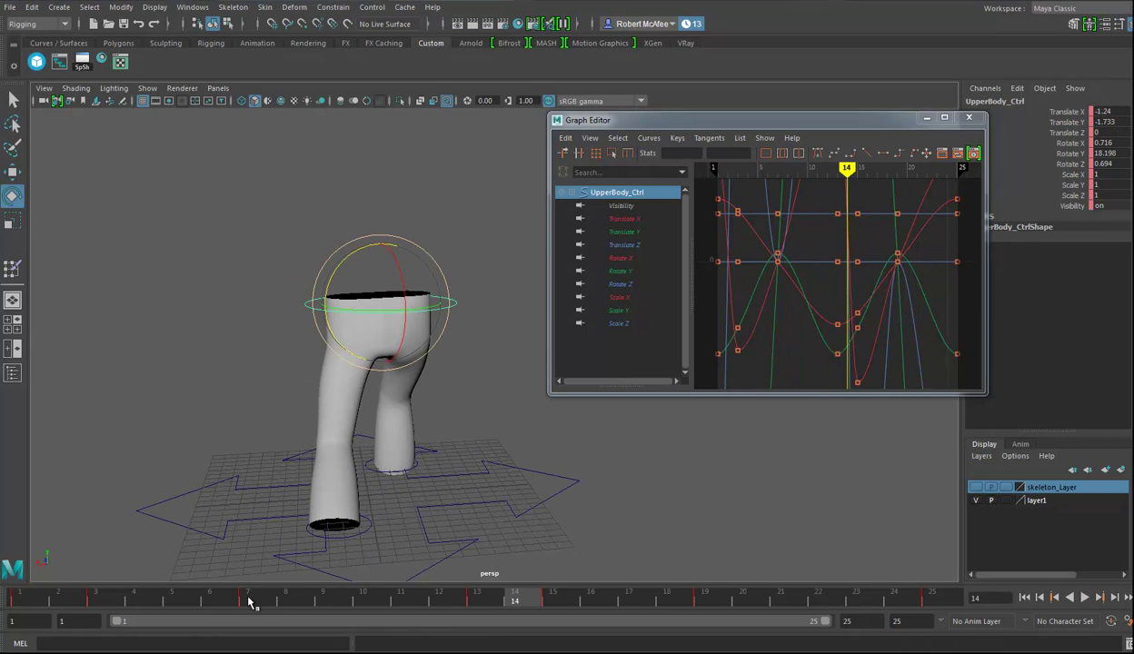
- Shift UpperBody_Ctrl over the planted foot at frame 7, to about 1.312 in Translate X, and key it
{"action": "left_click", "coordinate": [251, 600]}
{"action": "left_click_drag", "start_coordinate": [285, 445], "coordinate": [466, 377], "text": "alt"}
{"action": "key", "text": "w"}
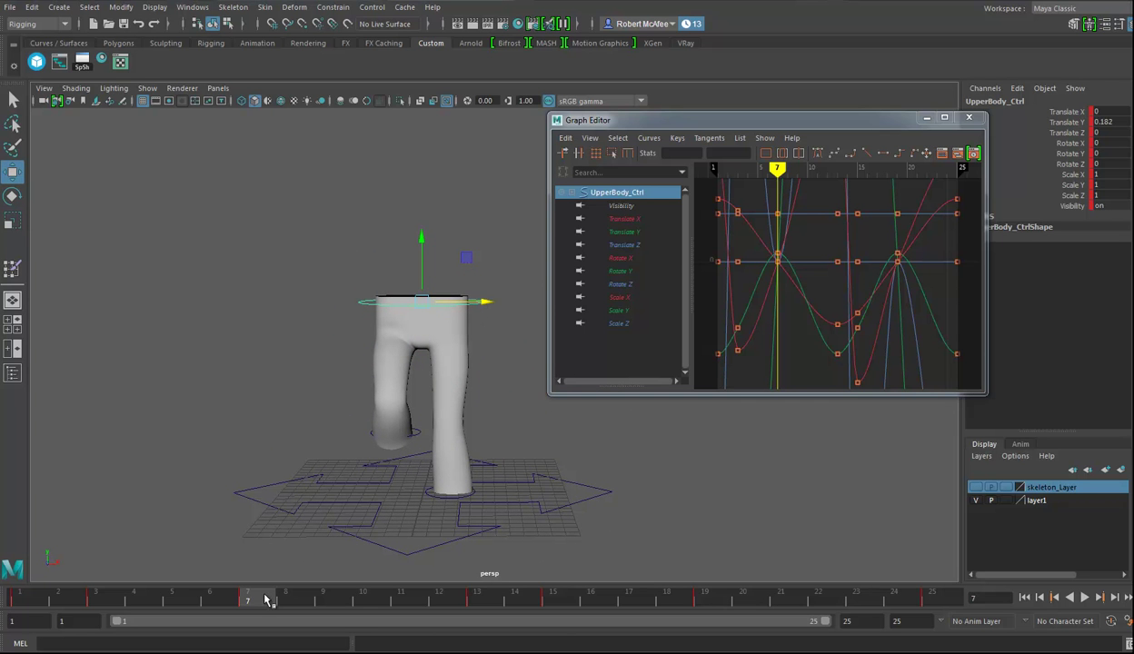
{"action": "left_click_drag", "start_coordinate": [474, 357], "coordinate": [444, 405], "text": "alt"}
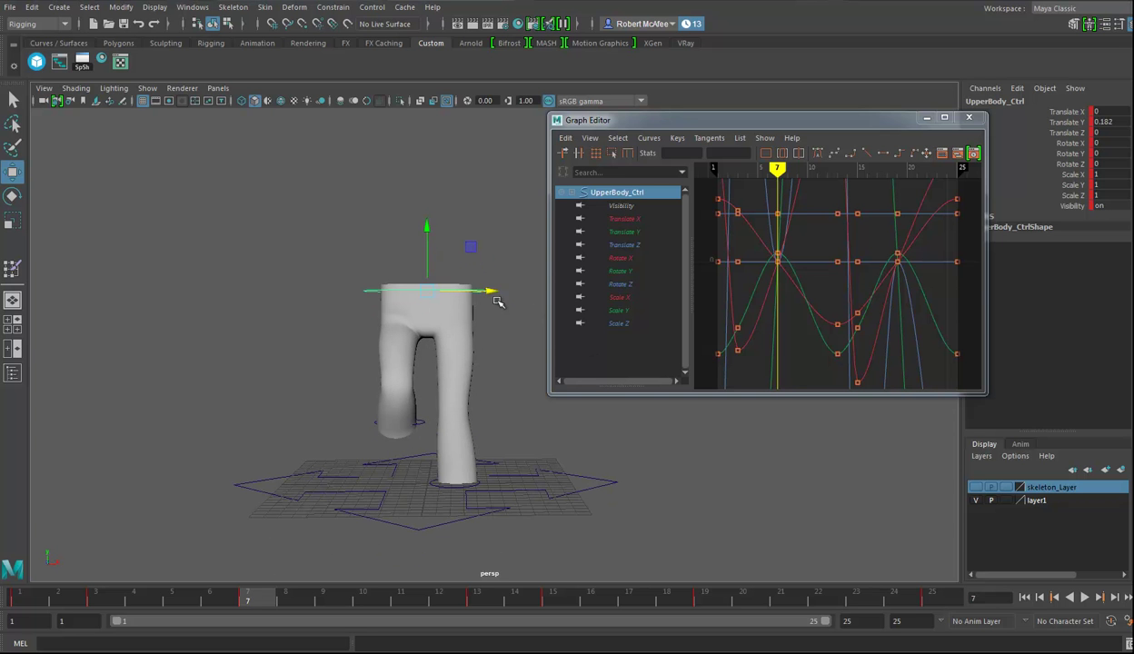
{"action": "left_click_drag", "start_coordinate": [490, 290], "coordinate": [506, 290]}
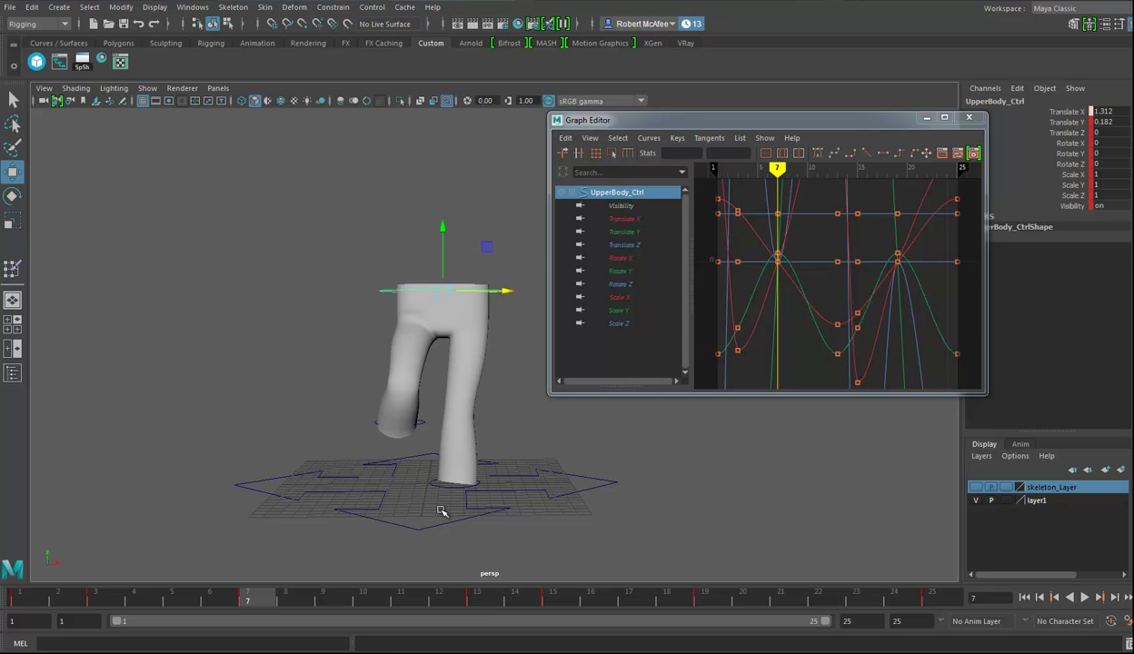
- Shift UpperBody_Ctrl to about -1.31 in Translate X, key it at frame 19, and play back the weight shift
{"action": "left_click", "coordinate": [705, 600]}
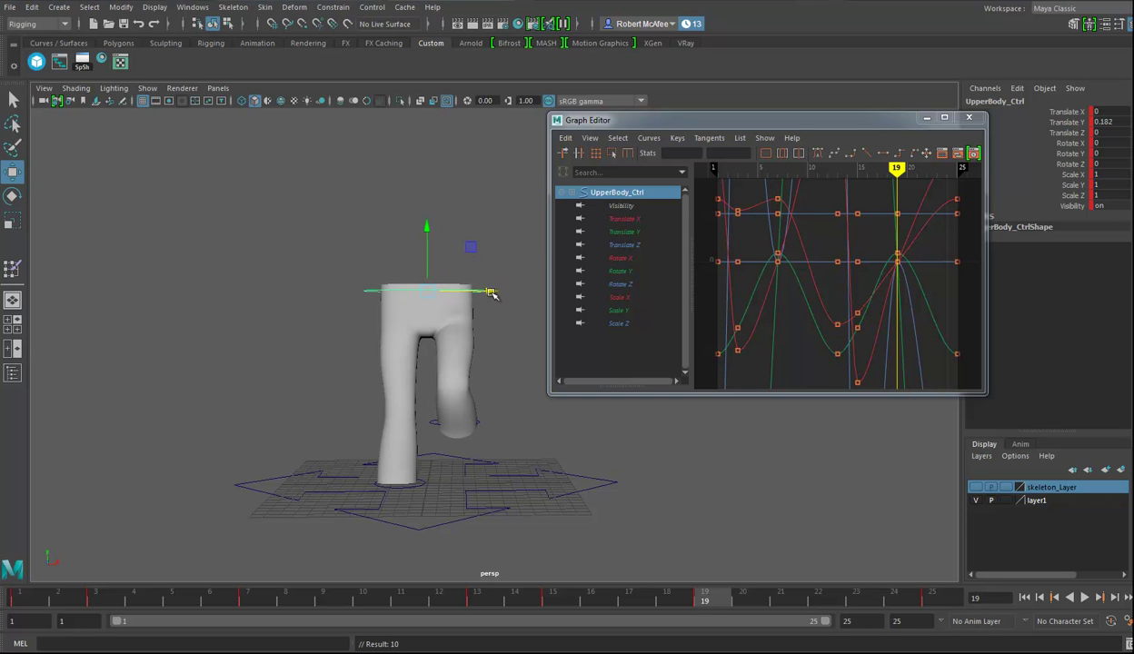
{"action": "left_click_drag", "start_coordinate": [490, 291], "coordinate": [479, 292]}
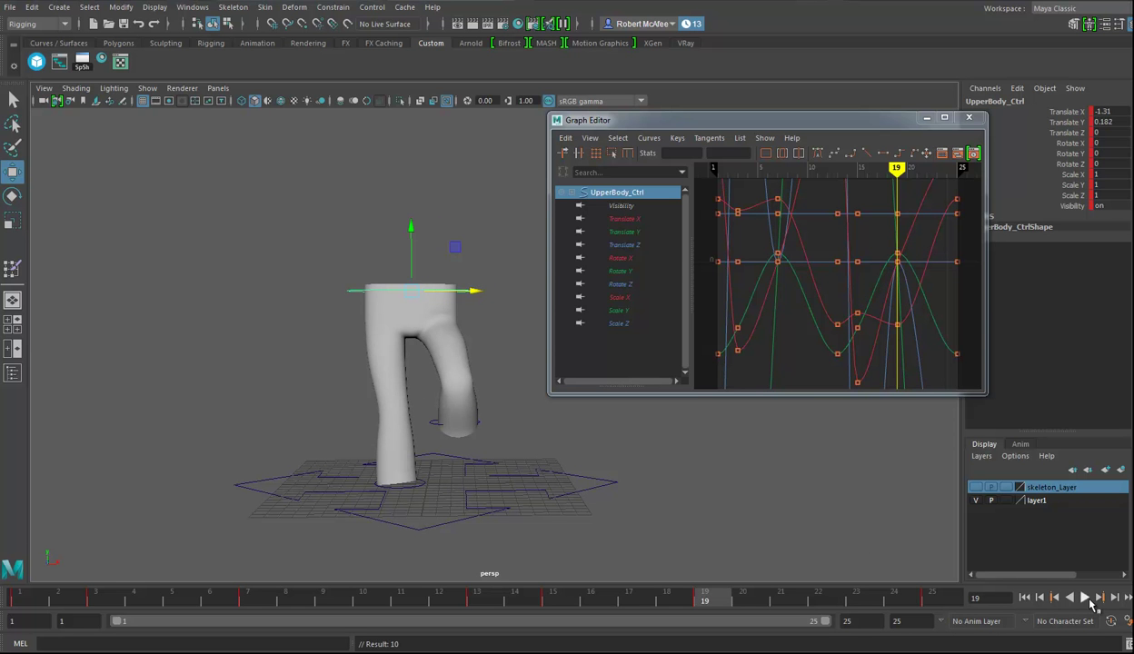
{"action": "left_click", "coordinate": [1084, 597]}
{"action": "mouse_move", "coordinate": [539, 468]}
{"action": "left_mouse_down", "text": "alt"}
{"action": "mouse_move", "coordinate": [428, 476]}
{"action": "mouse_move", "coordinate": [527, 489]}
{"action": "mouse_move", "coordinate": [508, 491]}
{"action": "left_mouse_up", "text": "alt"}
{"action": "key", "text": "Escape"}
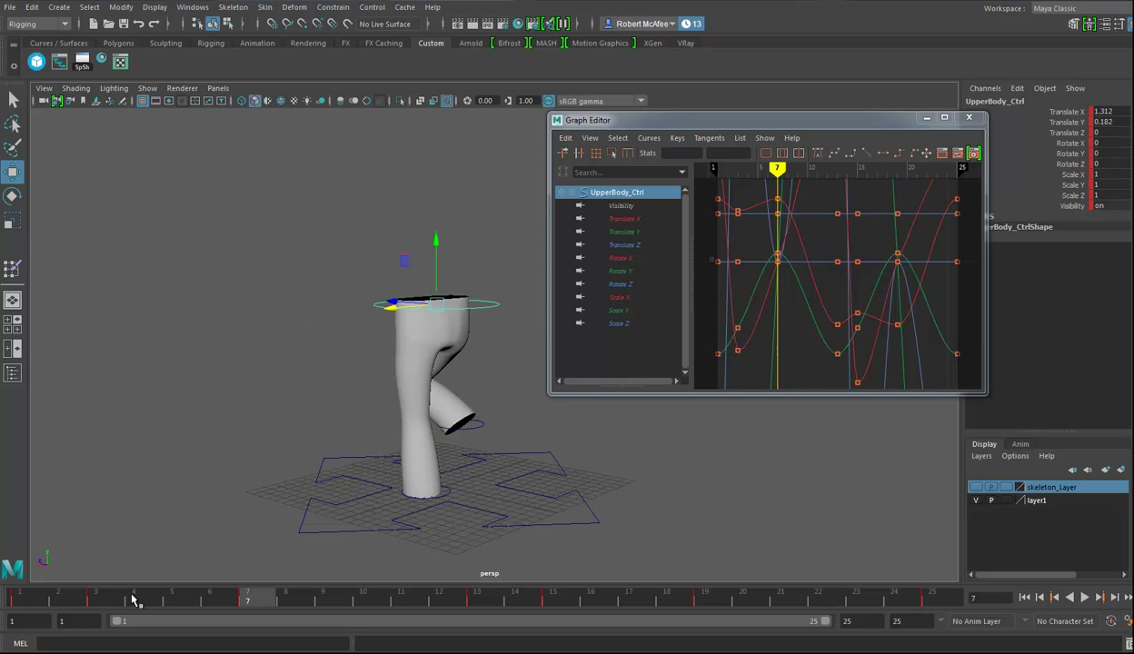
- Exaggerate UpperBody_Ctrl's tilt at frame 3 to about -6.048, -14.477, 23.396 in Rotate X, Y, Z and key it
{"action": "left_click", "coordinate": [114, 601]}
{"action": "left_click_drag", "start_coordinate": [400, 409], "coordinate": [443, 413], "text": "alt"}
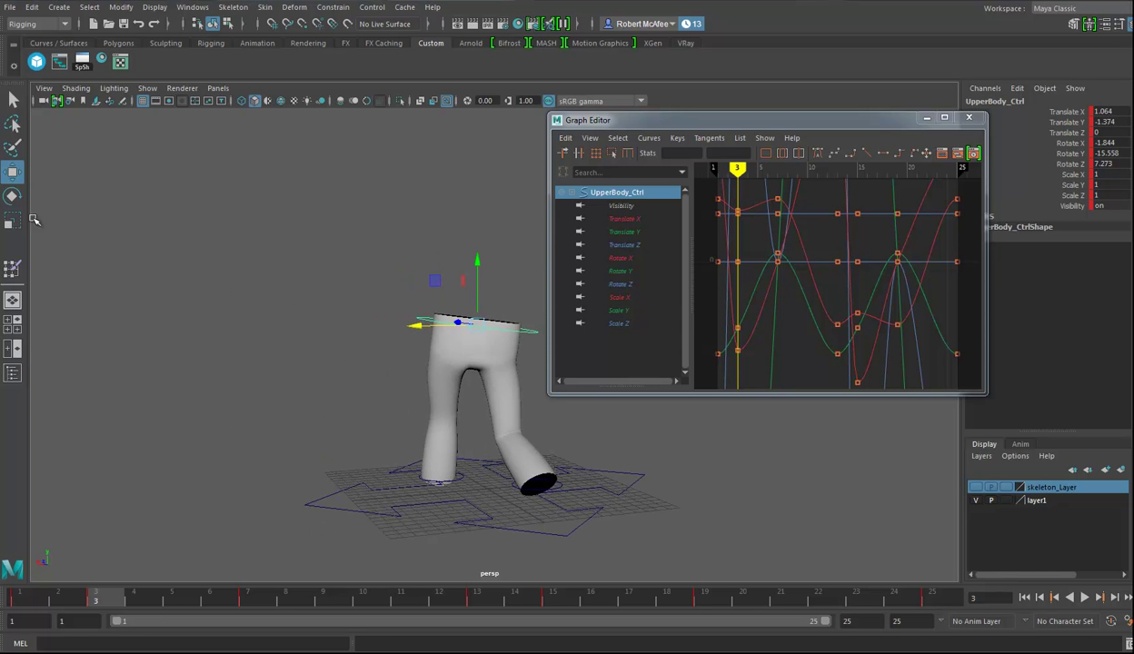
{"action": "key", "text": "e"}
{"action": "left_click_drag", "start_coordinate": [432, 289], "coordinate": [442, 276]}
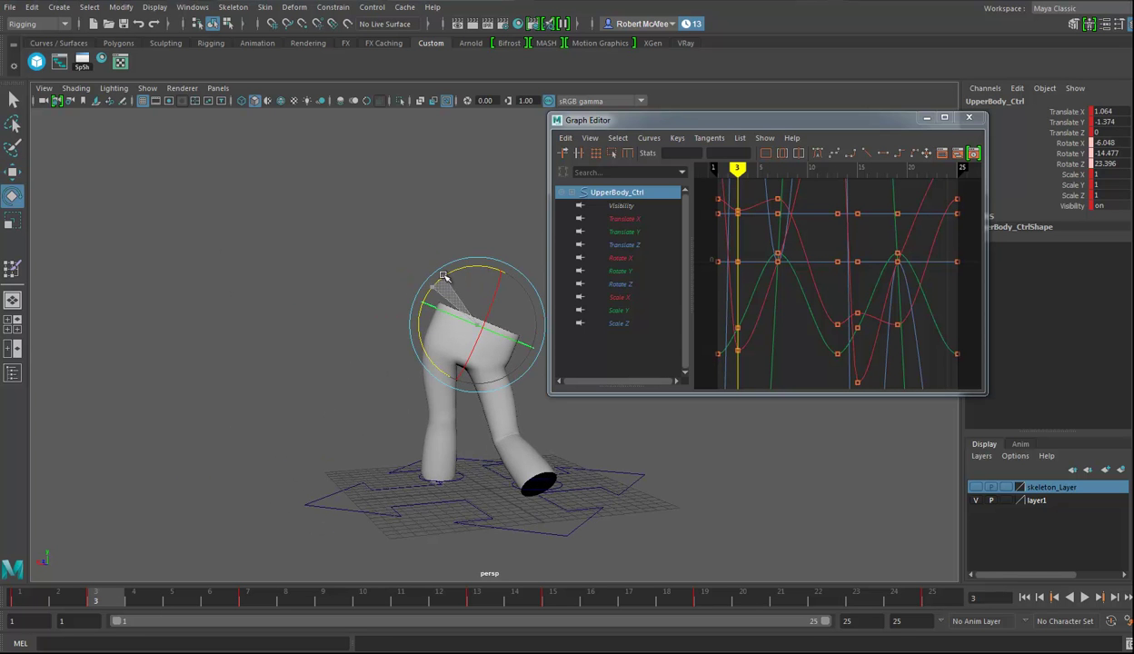
- Tilt UpperBody_Ctrl at frame 15 to about -10.124, 12.27, -41.295 in rotation, key it, and review the playback from several angles
{"action": "left_click", "coordinate": [556, 599]}
{"action": "left_click_drag", "start_coordinate": [469, 285], "coordinate": [661, 525]}
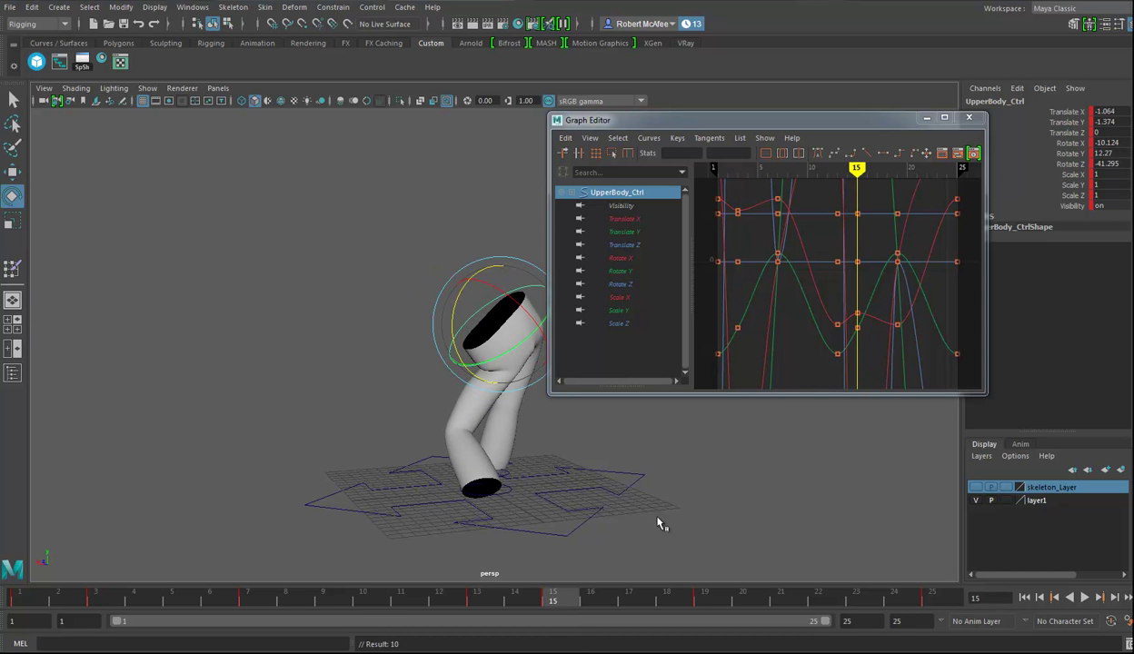
{"action": "left_click", "coordinate": [1085, 598]}
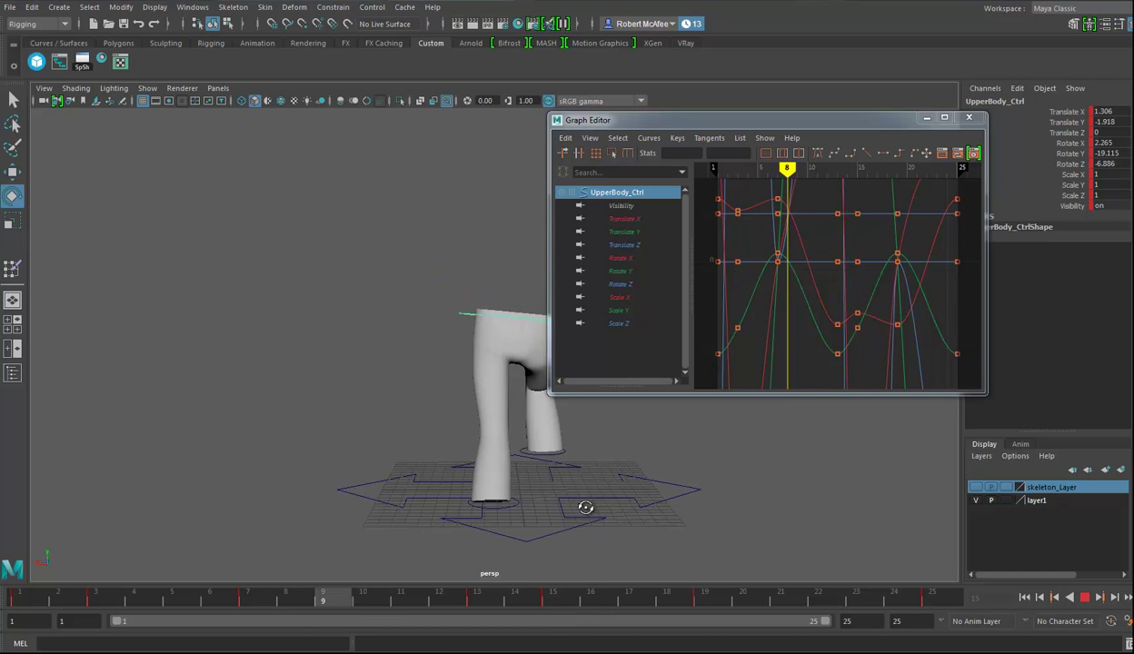
{"action": "left_click_drag", "start_coordinate": [414, 504], "coordinate": [546, 513], "text": "alt"}
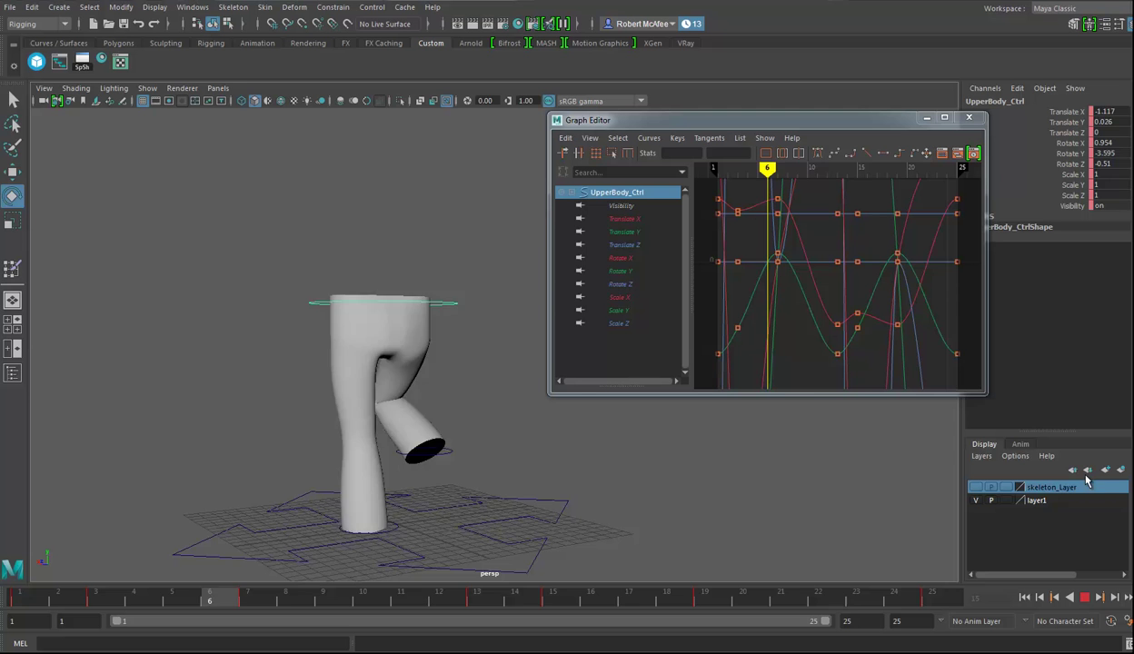
{"action": "left_click_drag", "start_coordinate": [645, 486], "coordinate": [621, 489], "text": "alt"}
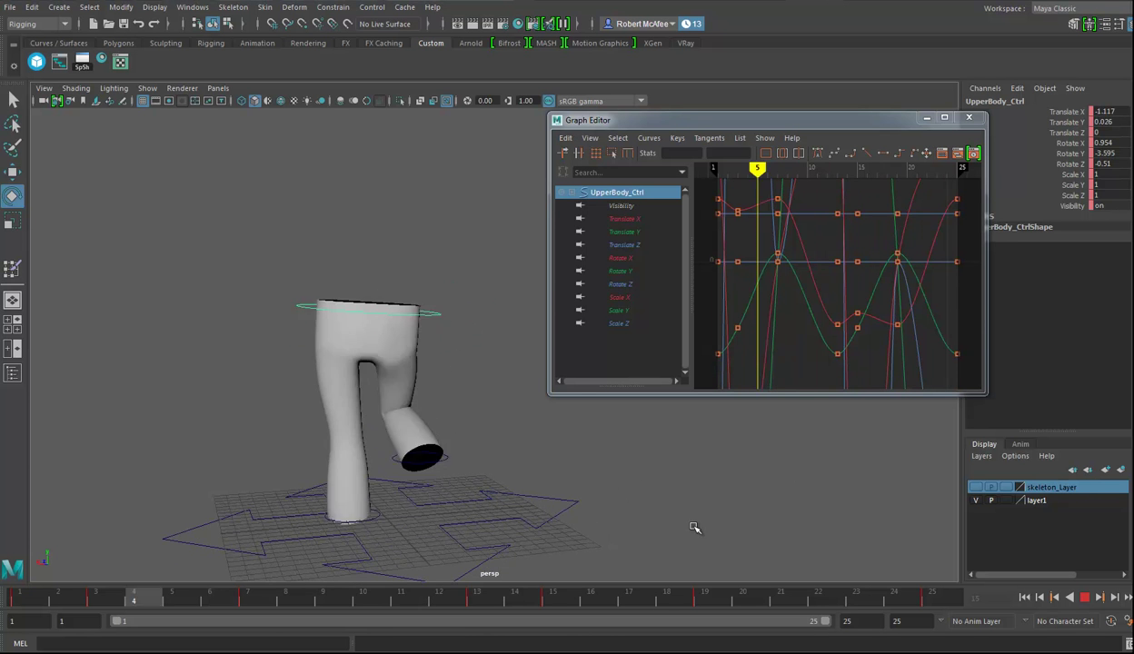
{"action": "left_click_drag", "start_coordinate": [695, 528], "coordinate": [412, 367], "text": "alt"}
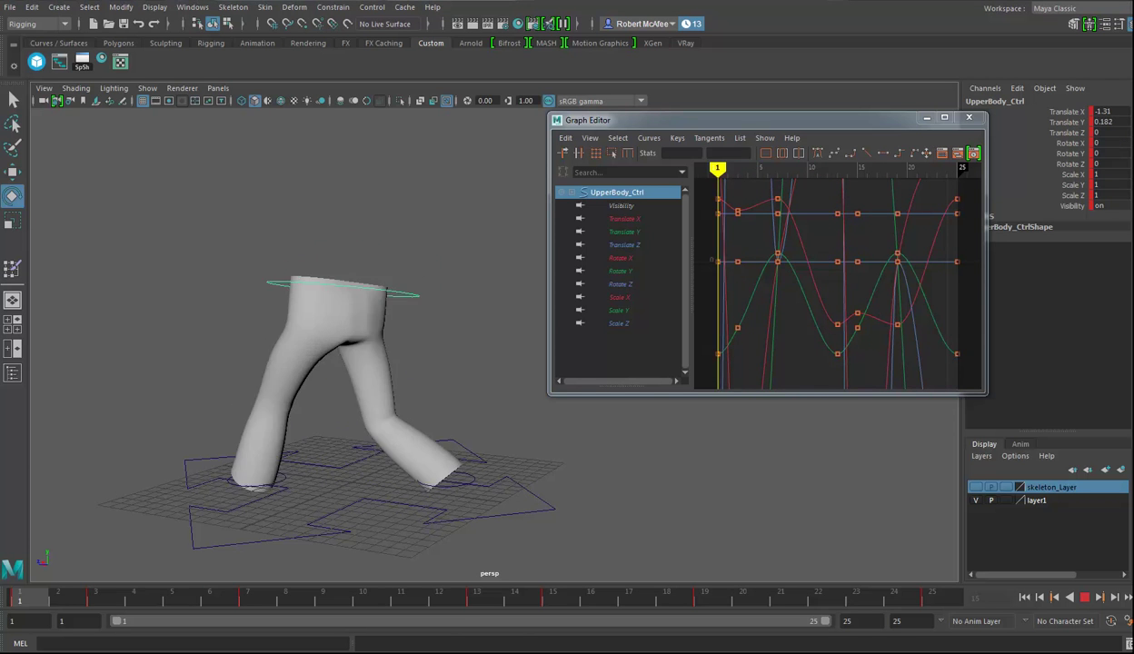
{"action": "left_click_drag", "start_coordinate": [653, 458], "coordinate": [643, 488], "text": "alt"}
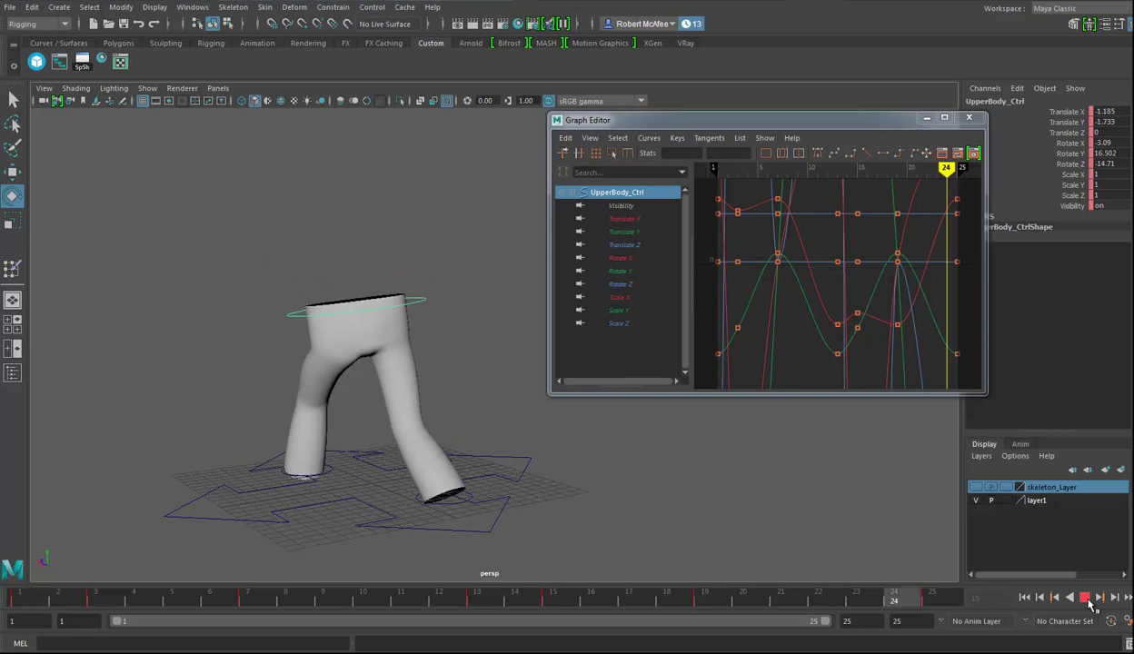
{"action": "left_click", "coordinate": [1084, 597]}
- Isolate UpperBody_Ctrl's Rotate Z curve and scale all its keys toward zero, to about -4.616 at frame 25
{"action": "right_click_drag", "start_coordinate": [464, 436], "coordinate": [636, 427], "text": "alt"}
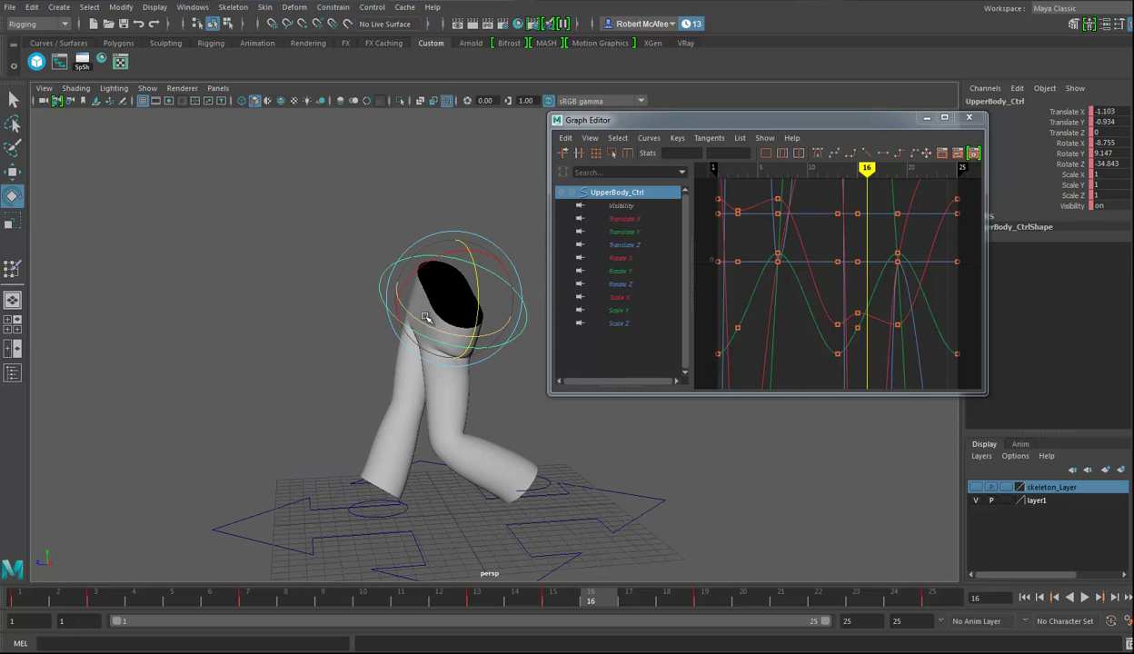
{"action": "left_click", "coordinate": [477, 279]}
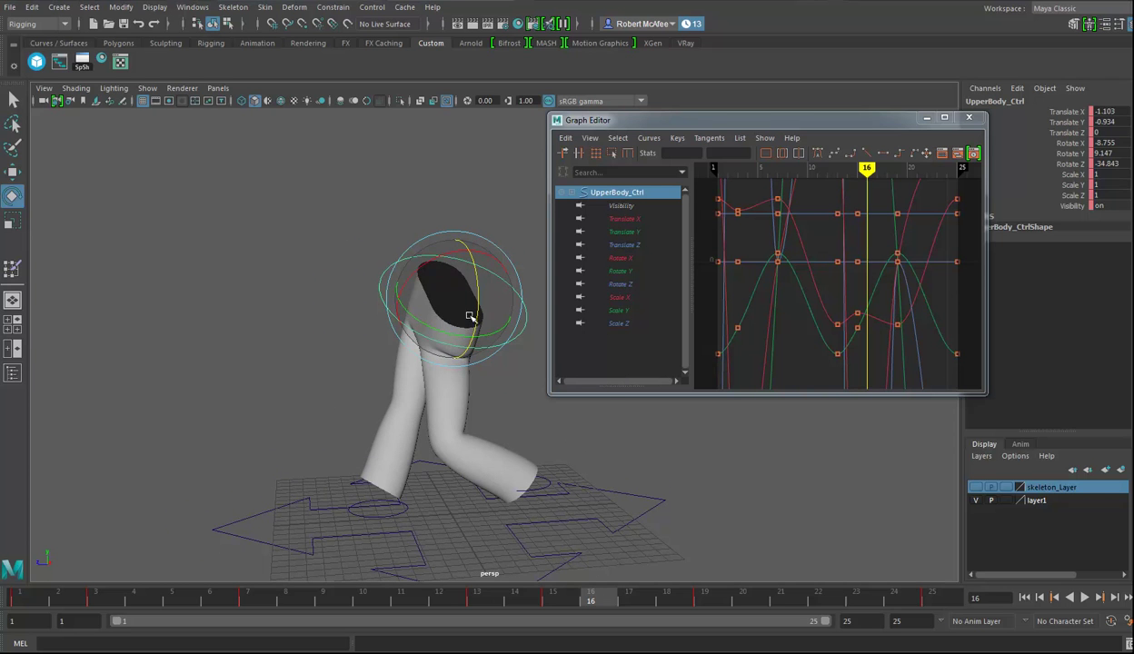
{"action": "left_click", "coordinate": [622, 284]}
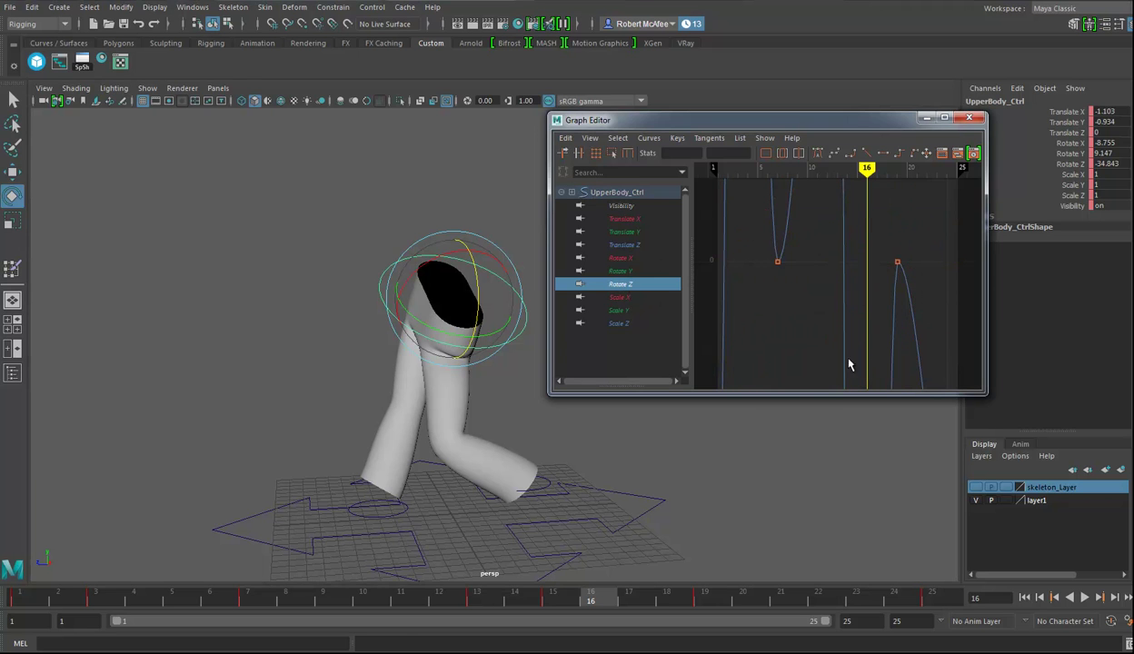
{"action": "key", "text": "f"}
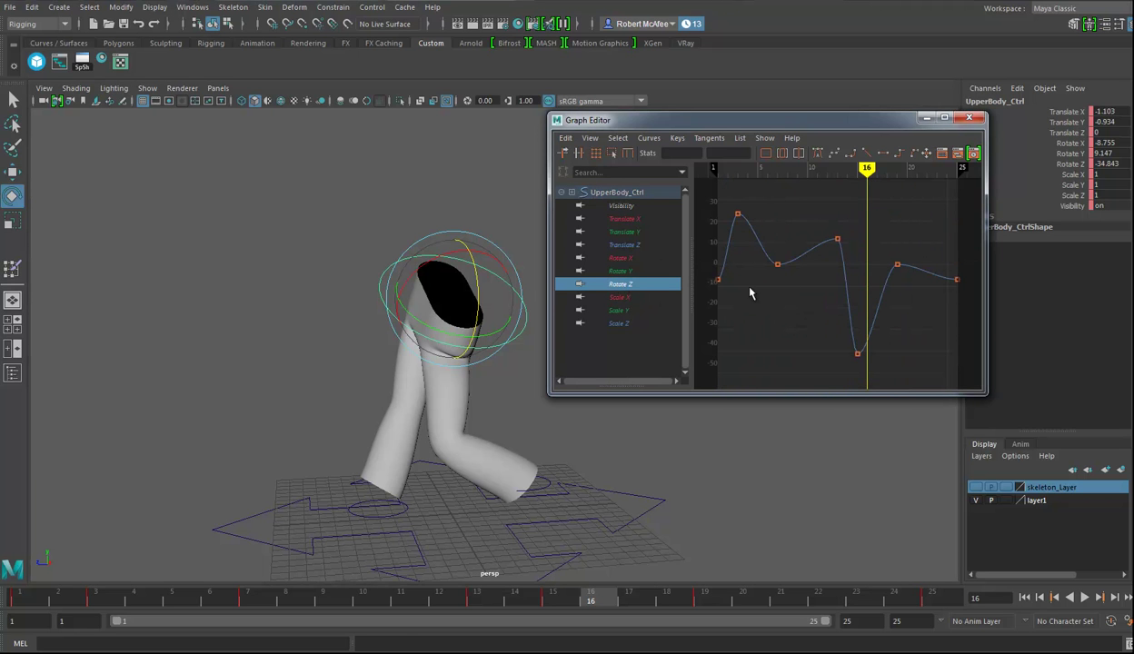
{"action": "left_click", "coordinate": [922, 264]}
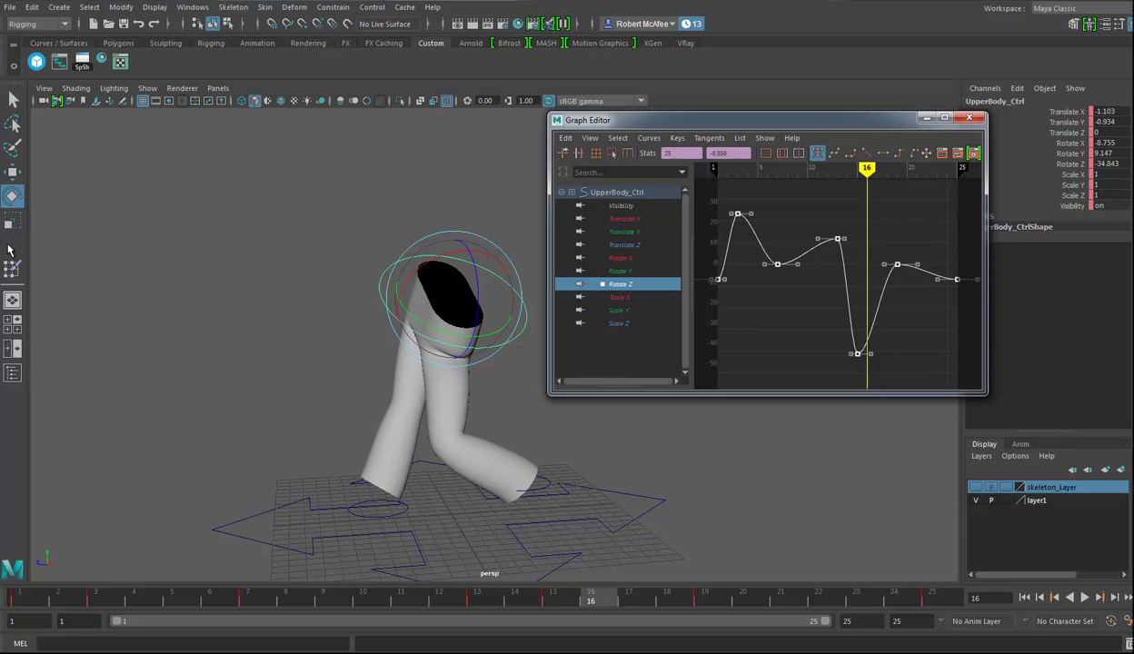
{"action": "key", "text": "r"}
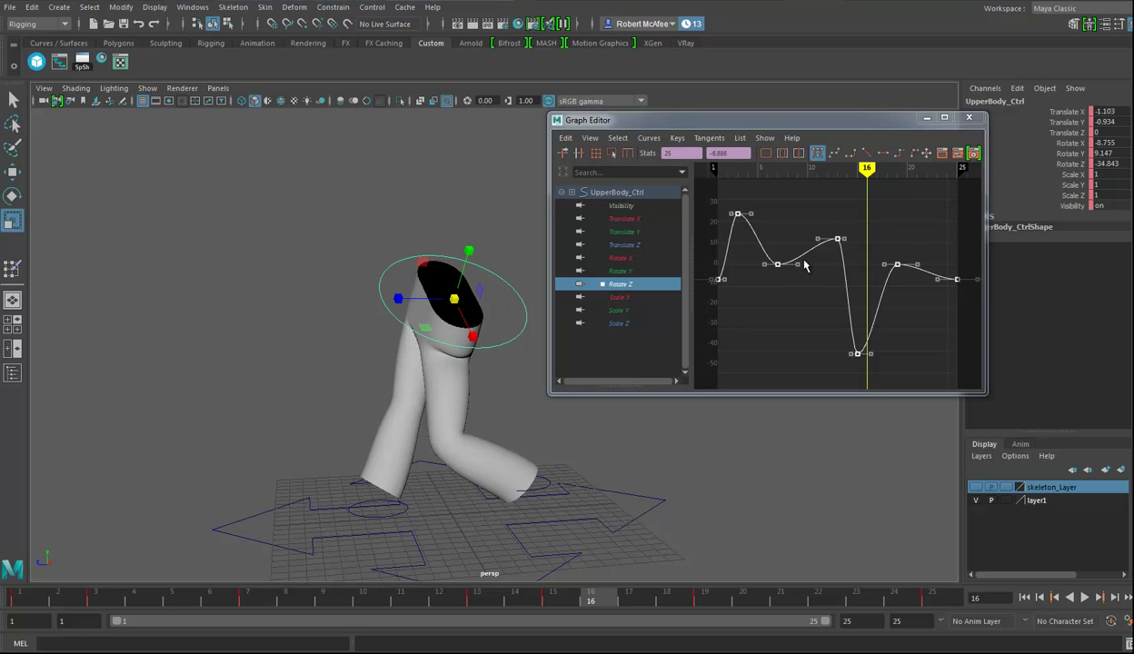
{"action": "middle_click_drag", "start_coordinate": [816, 262], "coordinate": [816, 282]}
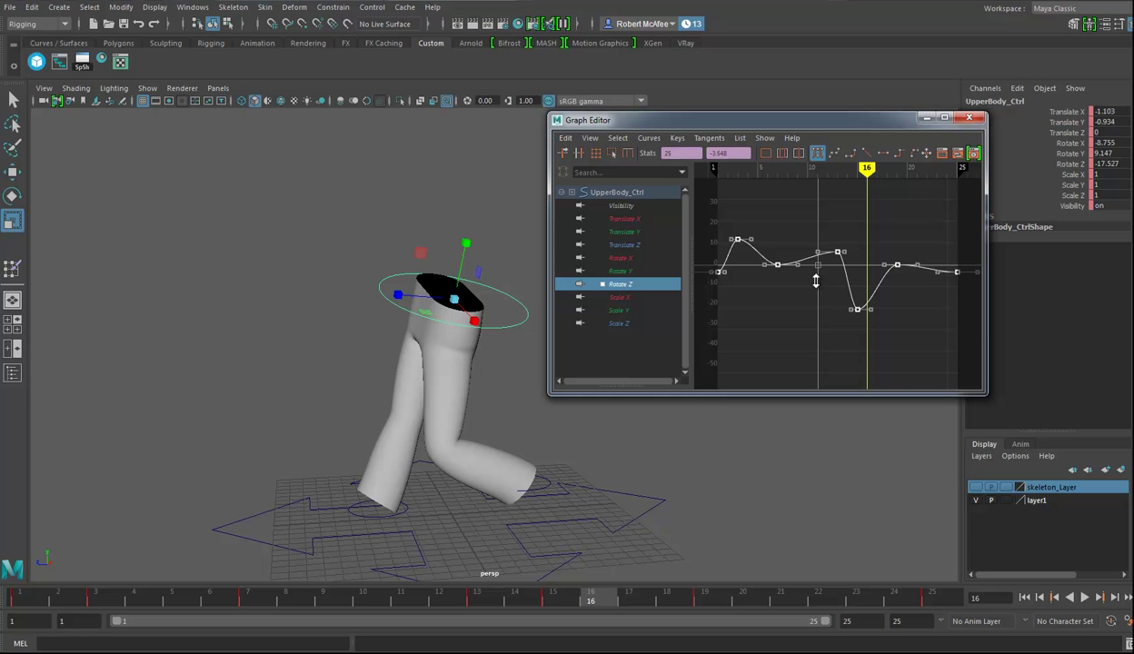
{"action": "mouse_move", "coordinate": [816, 282]}
{"action": "middle_mouse_down"}
{"action": "mouse_move", "coordinate": [815, 273]}
{"action": "mouse_move", "coordinate": [821, 286]}
{"action": "middle_mouse_up"}
- Play back the cycle to check the reduced tilt, then close the Graph Editor
{"action": "left_click", "coordinate": [1081, 598]}
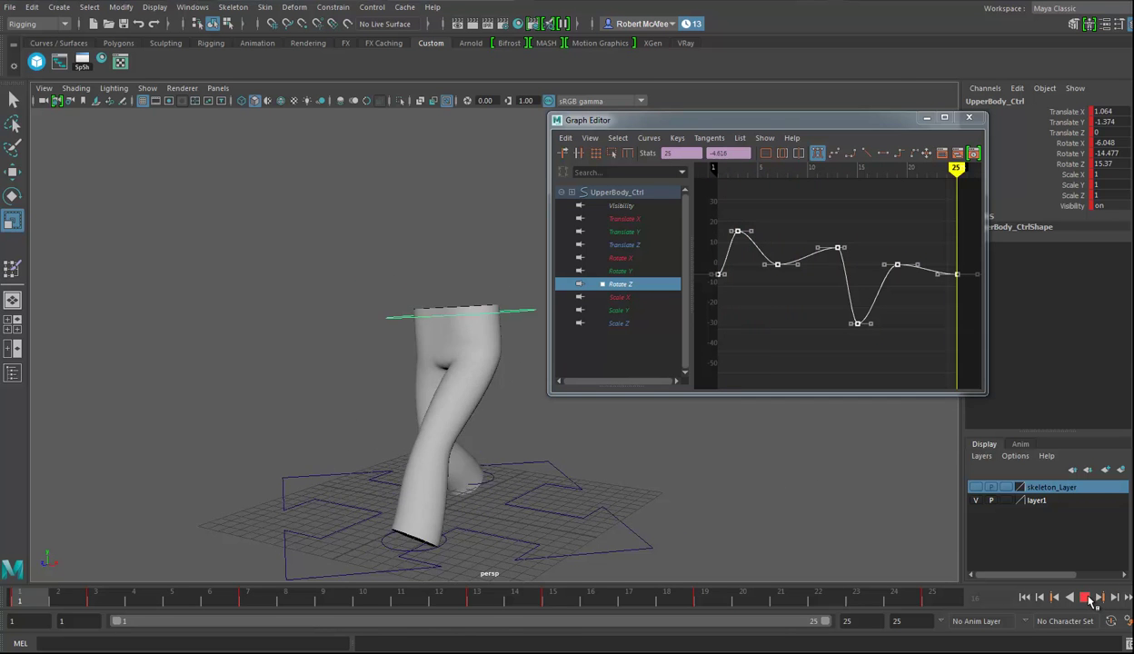
{"action": "key", "text": "Escape"}
{"action": "left_click", "coordinate": [968, 117]}
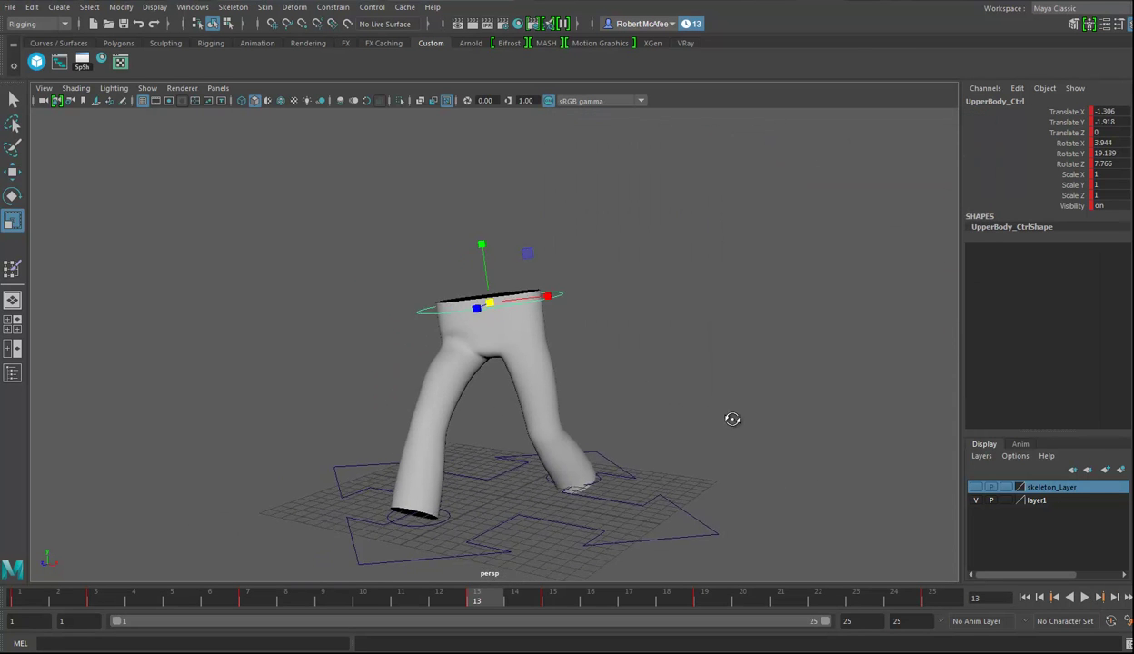
- Return to frame 1 and make skeleton_Layer visible
{"action": "left_click_drag", "start_coordinate": [732, 418], "coordinate": [709, 389], "text": "alt"}
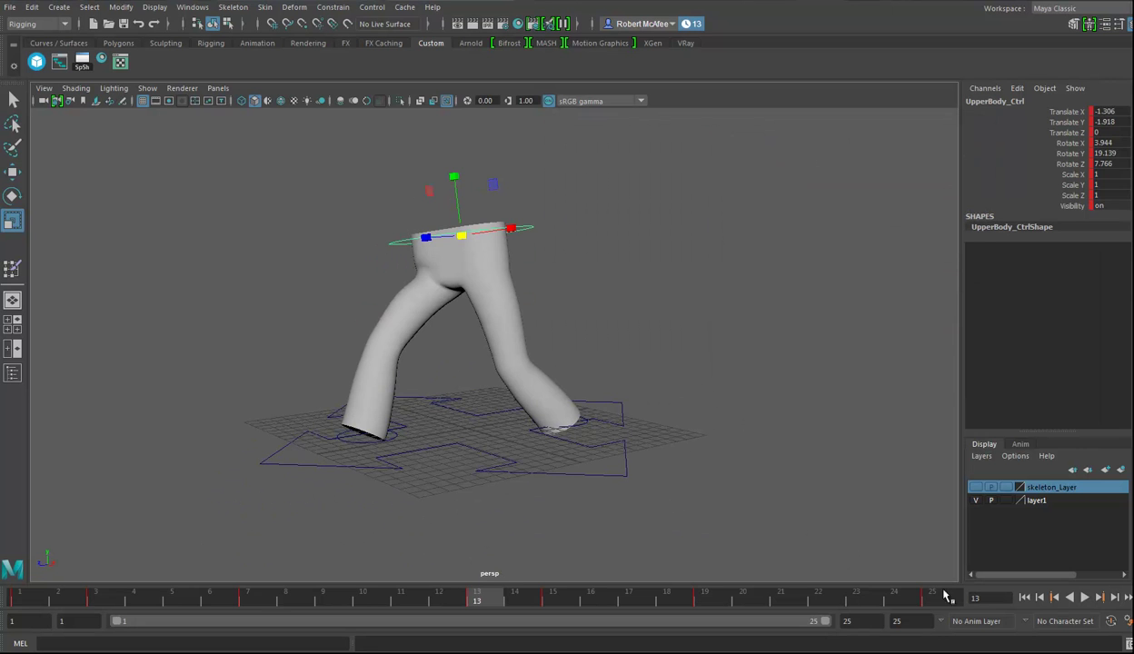
{"action": "left_click", "coordinate": [25, 600]}
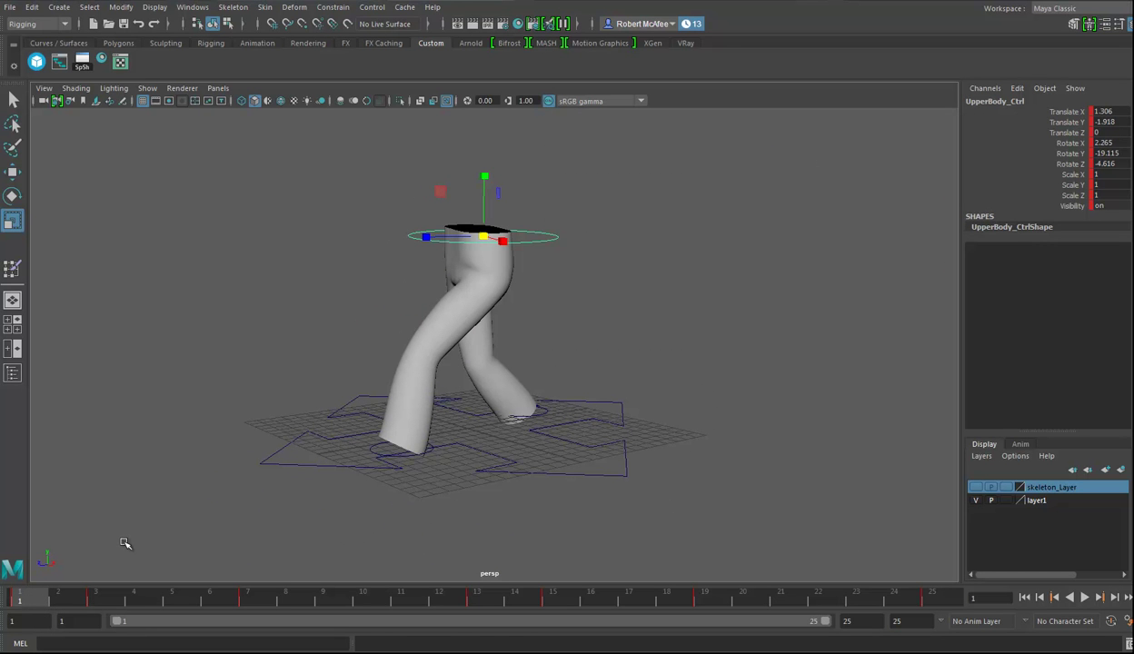
{"action": "left_click_drag", "start_coordinate": [261, 447], "coordinate": [529, 438], "text": "alt"}
{"action": "left_click", "coordinate": [976, 487]}
- Create a polygon plane at the origin and scale it uniformly to about 14.717
{"action": "left_click", "coordinate": [59, 7]}
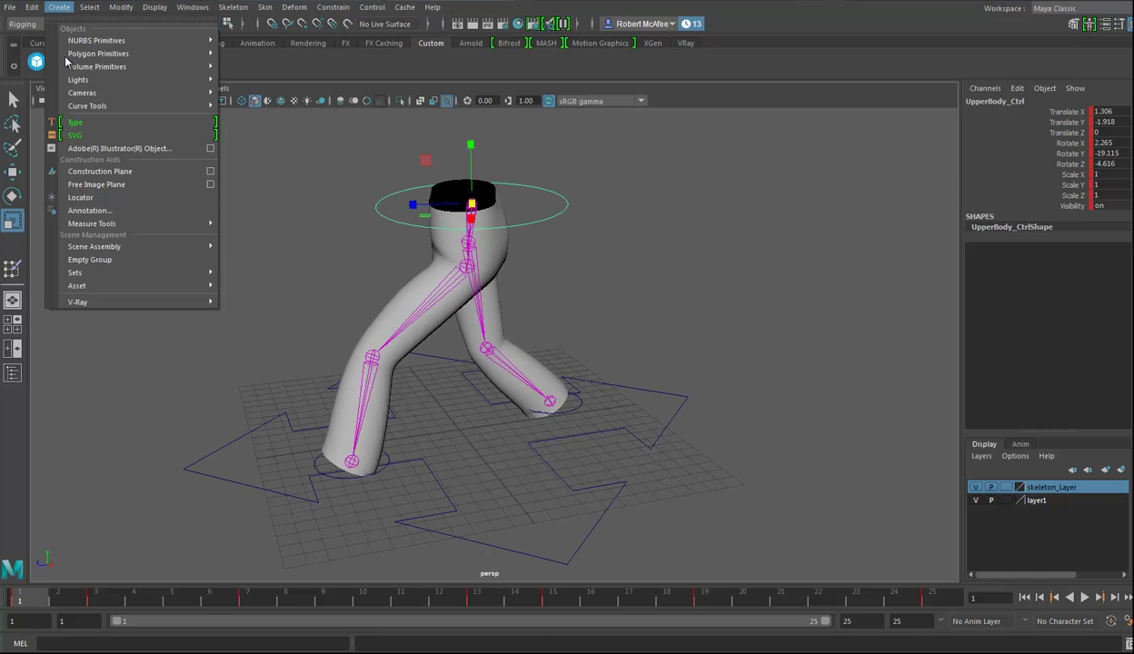
{"action": "mouse_move", "coordinate": [109, 56]}
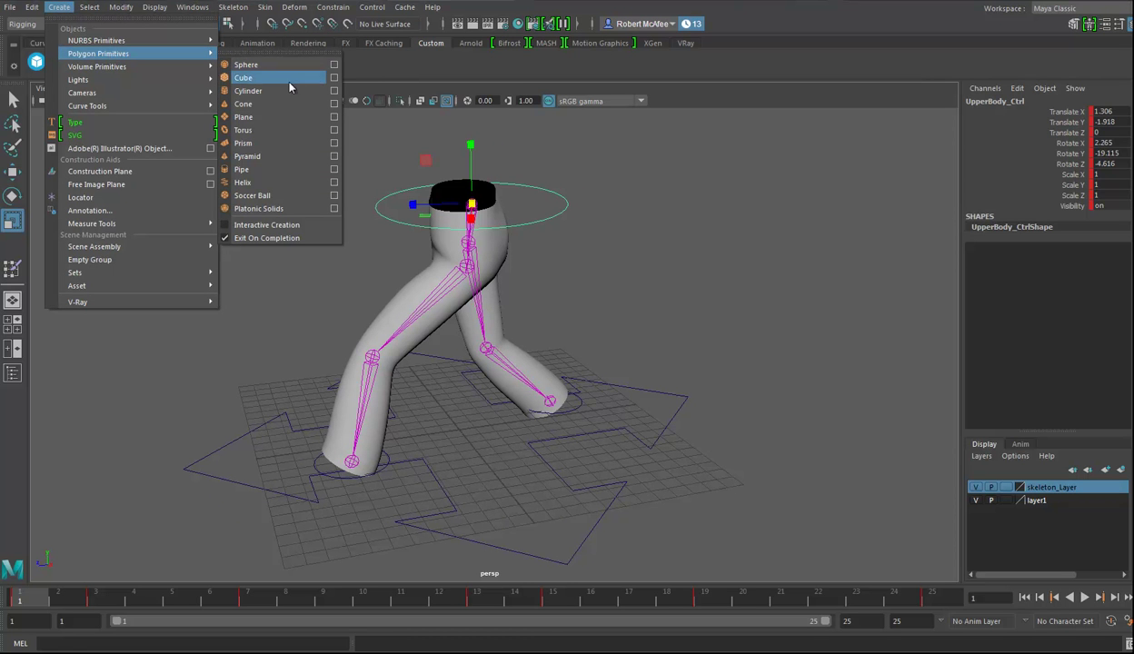
{"action": "left_click", "coordinate": [243, 116]}
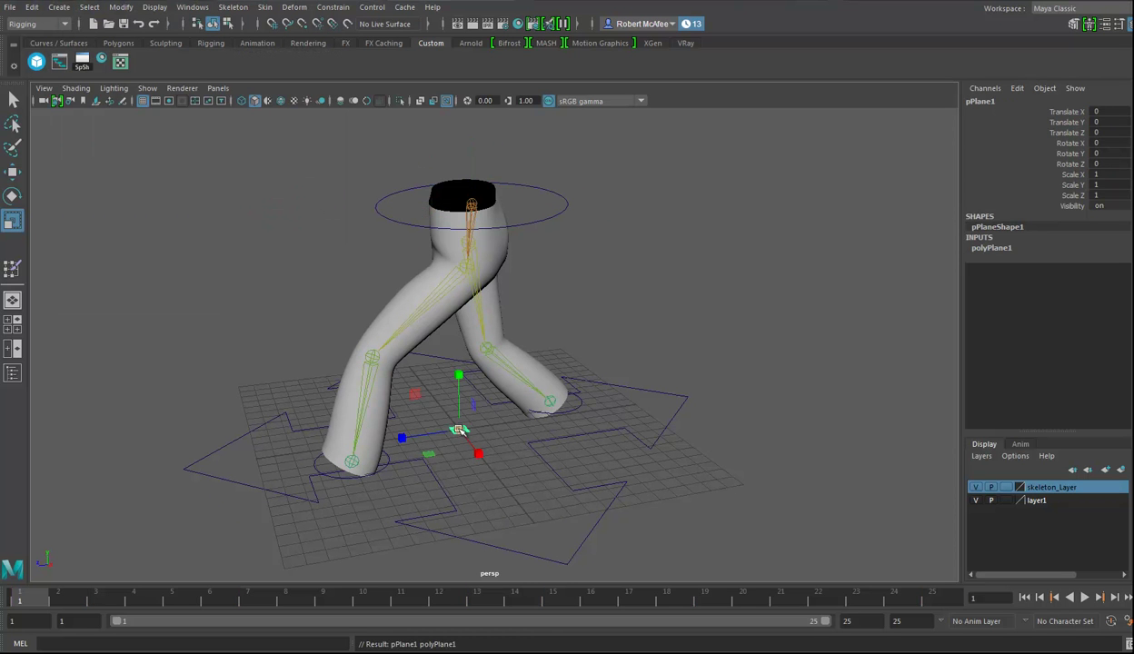
{"action": "left_click_drag", "start_coordinate": [459, 430], "coordinate": [618, 426]}
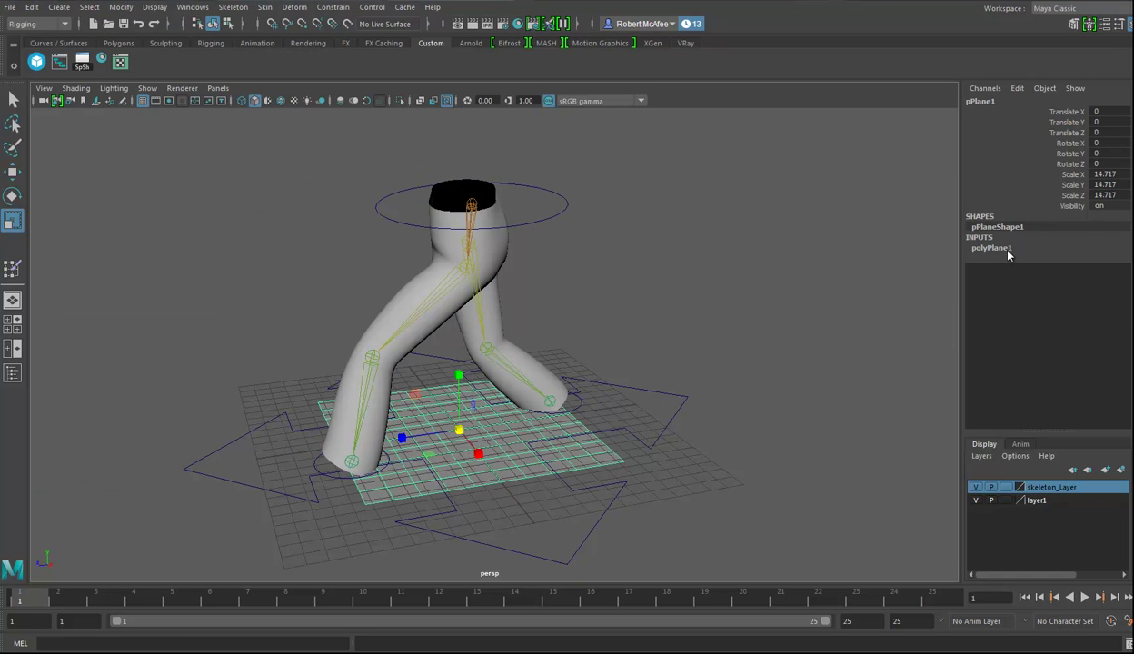
- Set the plane's Subdivisions Width and Subdivisions Height to 1
{"action": "left_click", "coordinate": [993, 248]}
{"action": "left_click_drag", "start_coordinate": [1054, 278], "coordinate": [1052, 289]}
{"action": "middle_click_drag", "start_coordinate": [730, 431], "coordinate": [434, 442]}
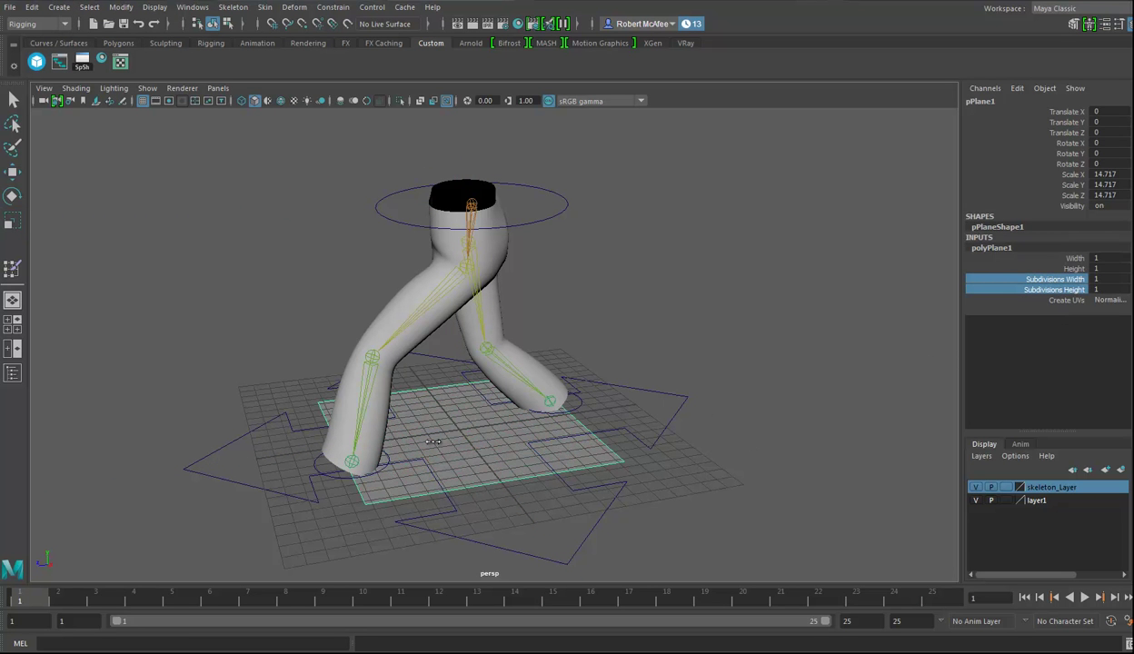
- Hide layer1 so only the skeleton and controls remain, and switch the plane to edge selection
{"action": "right_click_drag", "start_coordinate": [397, 473], "coordinate": [454, 469], "text": "alt"}
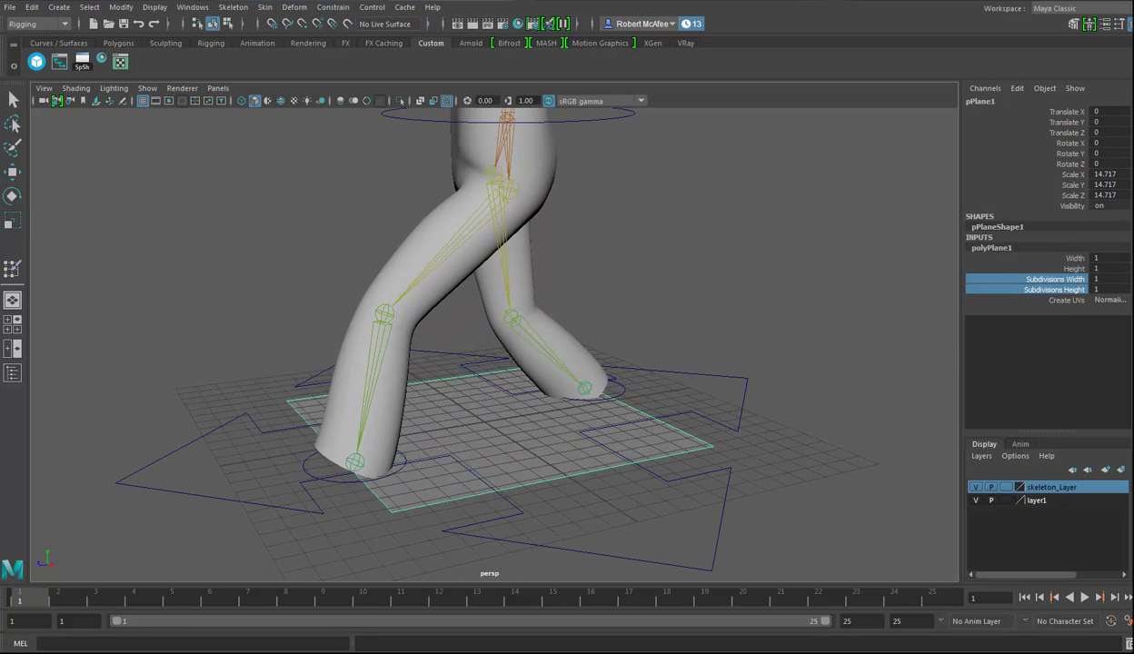
{"action": "left_click", "coordinate": [976, 501]}
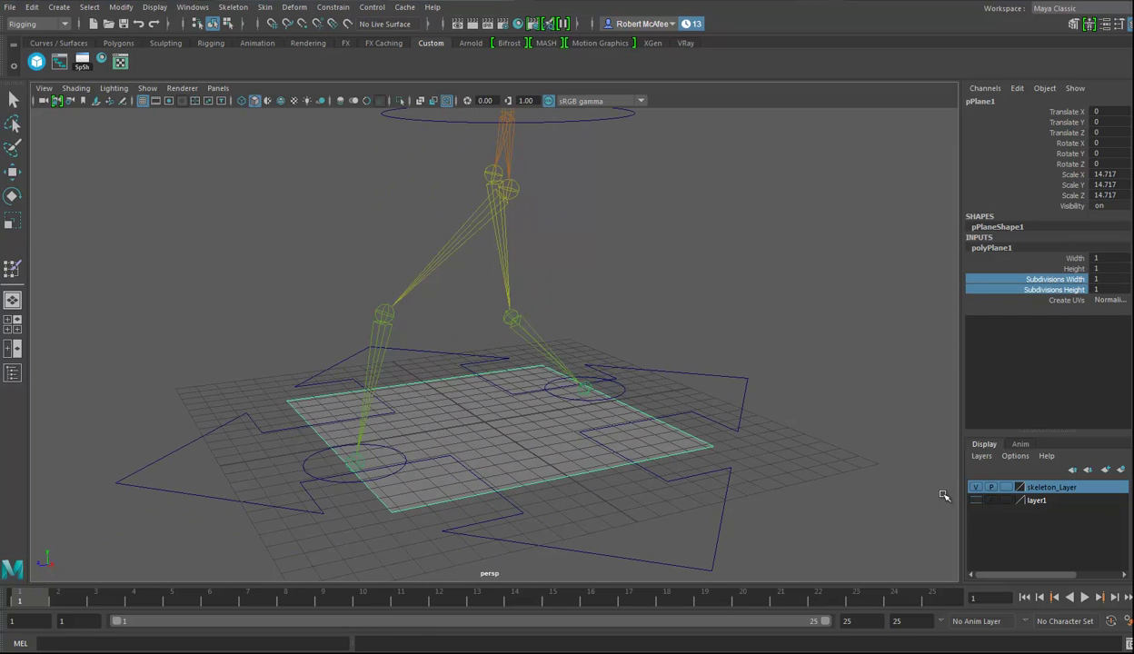
{"action": "right_click", "coordinate": [371, 506]}
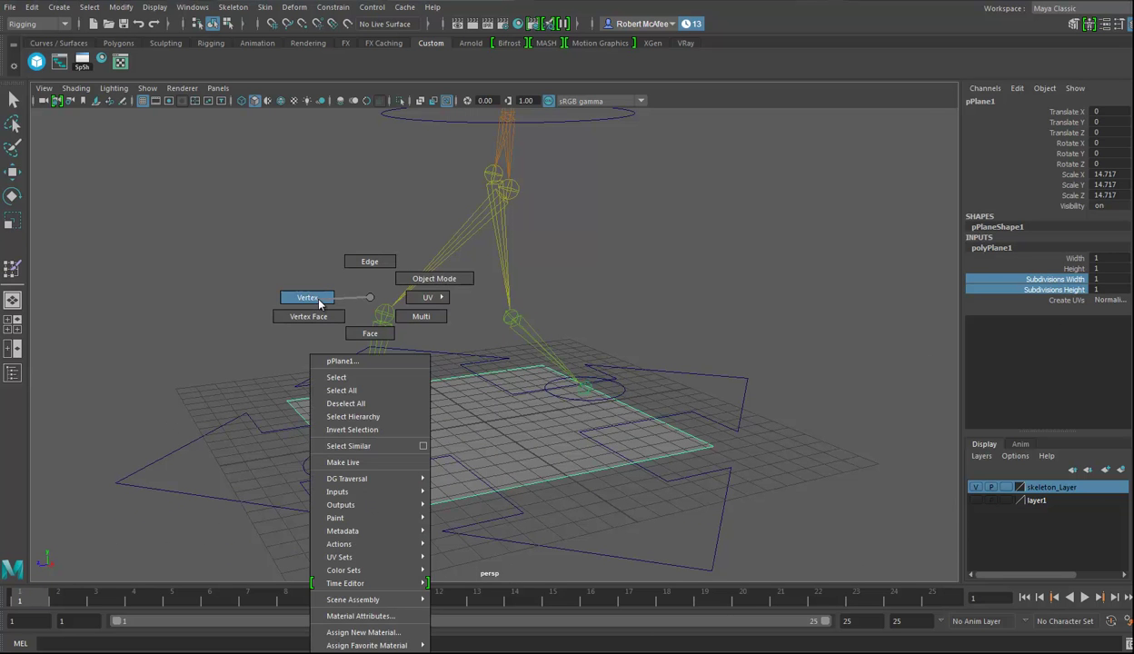
{"action": "left_click", "coordinate": [368, 262]}
- Snap the plane's front and back edges along Z to the two foot joints so its length matches the stride
{"action": "left_click", "coordinate": [381, 491]}
{"action": "key", "text": "r"}
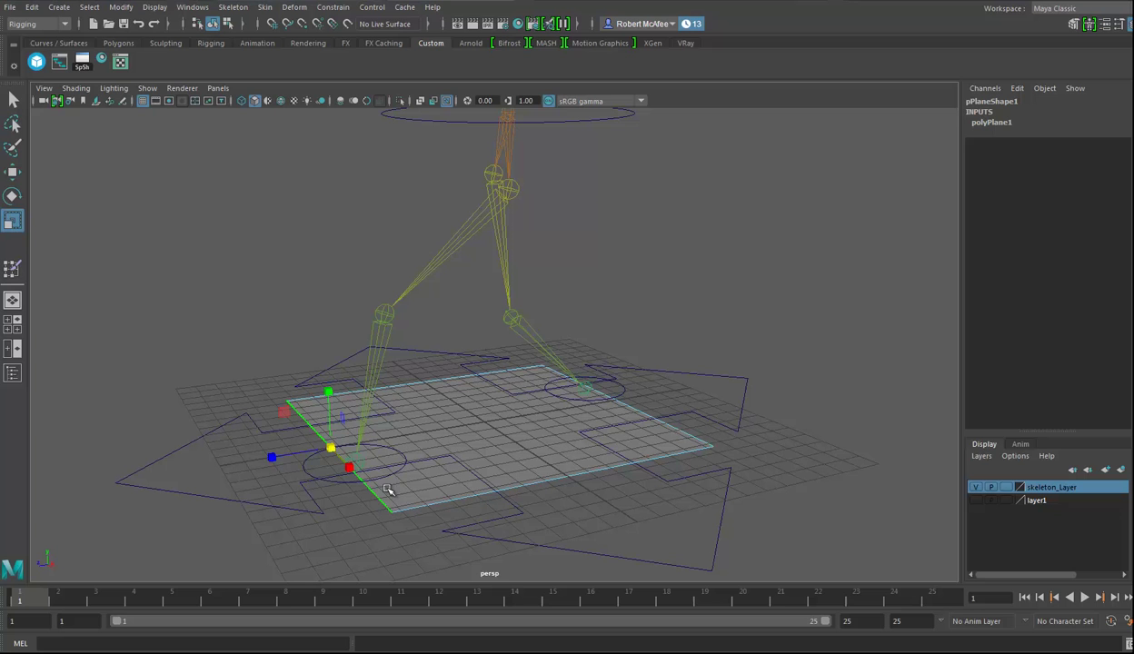
{"action": "key", "text": "e"}
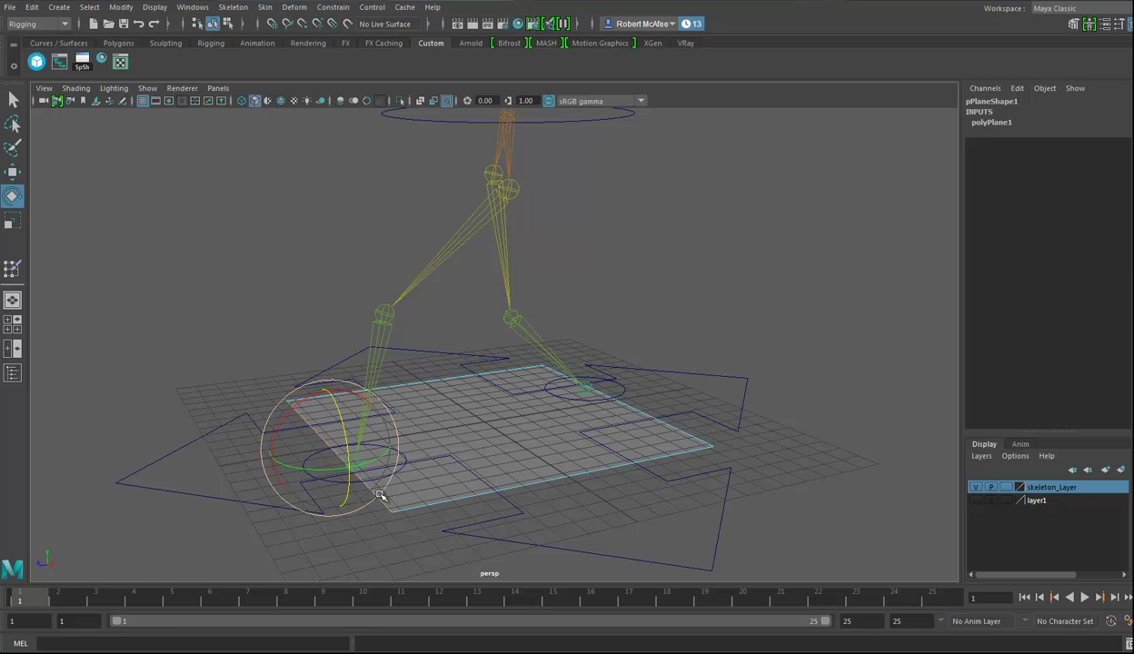
{"action": "key", "text": "w"}
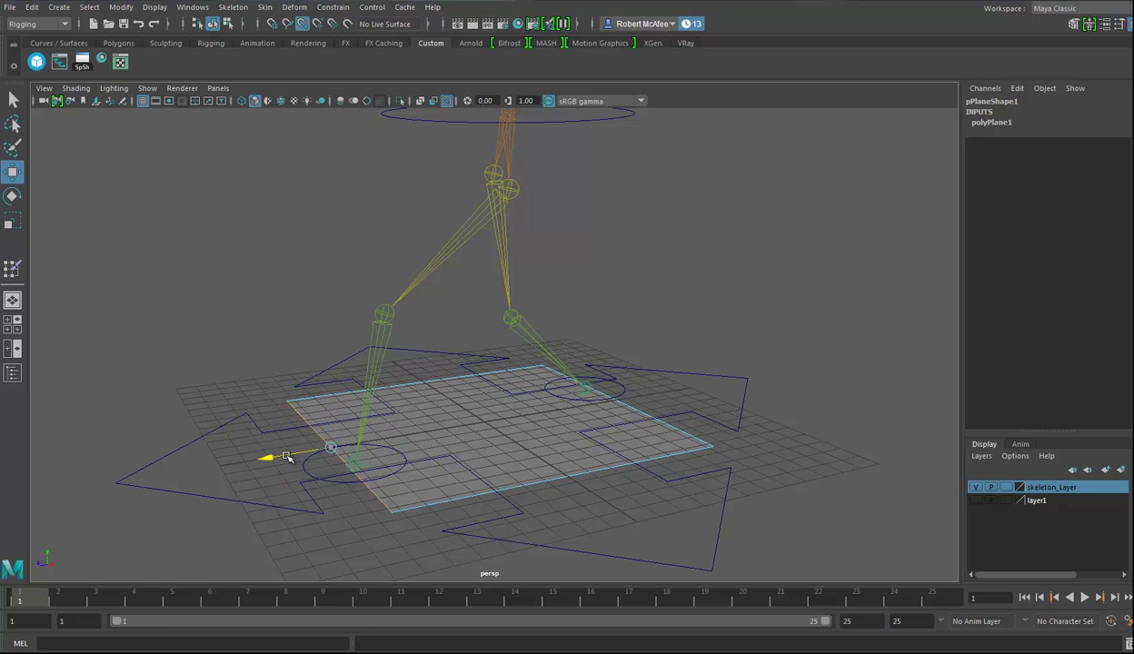
{"action": "left_click_drag", "start_coordinate": [286, 457], "coordinate": [334, 468]}
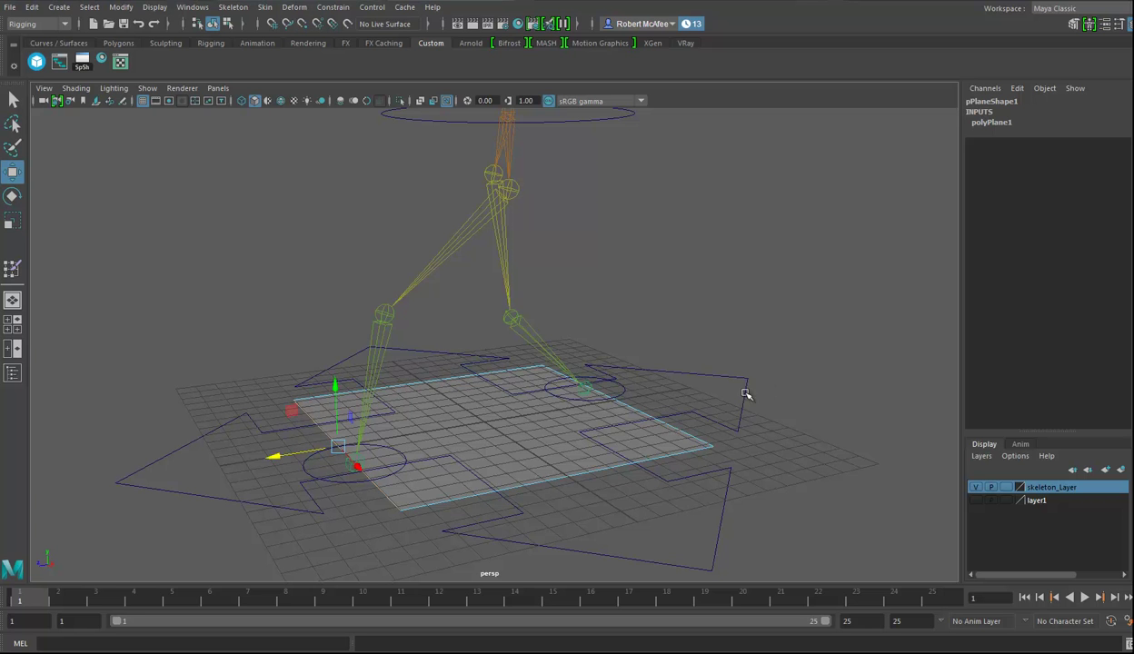
{"action": "left_click", "coordinate": [674, 425]}
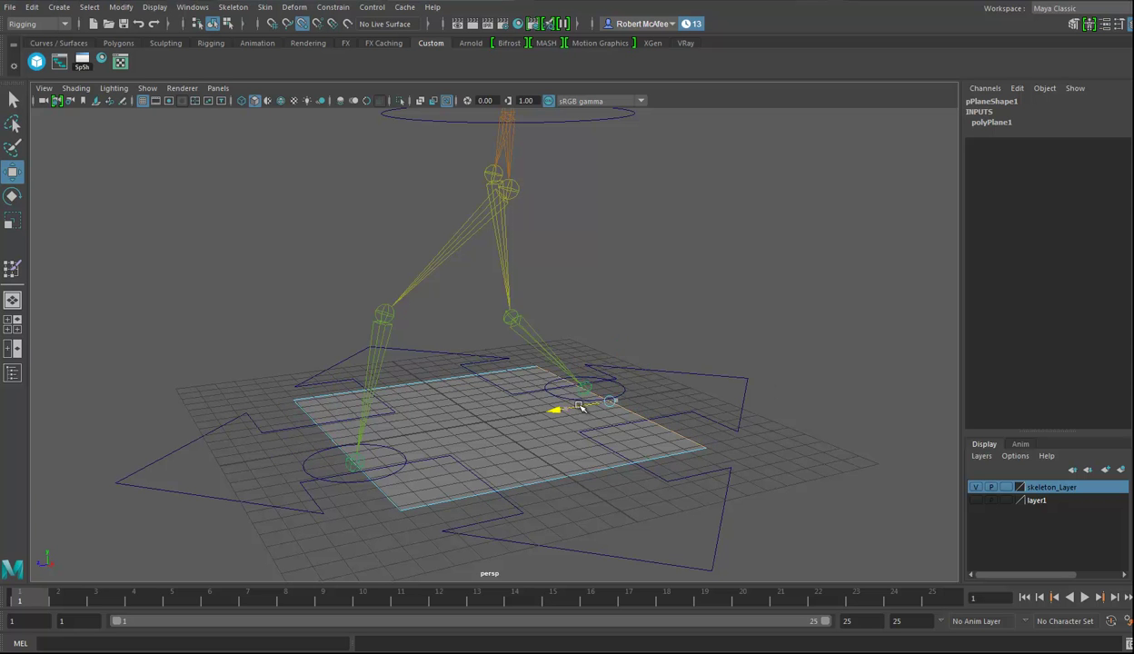
- Select the plane's two side edges and scale them outward along X to widen the plane well beyond the grid
{"action": "left_click", "coordinate": [548, 478]}
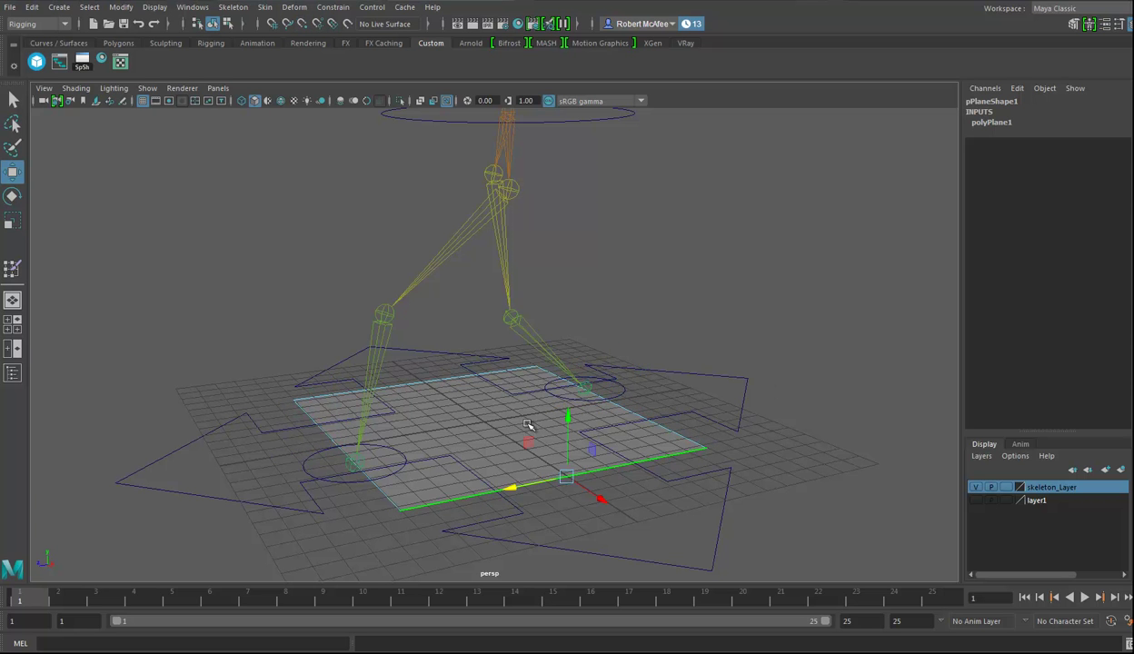
{"action": "left_click", "coordinate": [444, 380]}
{"action": "key", "text": "r"}
{"action": "left_click_drag", "start_coordinate": [515, 426], "coordinate": [664, 549]}
{"action": "scroll", "coordinate": [595, 463], "scroll_direction": "down", "scroll_amount": 5}
{"action": "left_click_drag", "start_coordinate": [610, 455], "coordinate": [532, 473], "text": "alt"}
- Split the plane's edge ring with a new edge through the middle, halving the stride length
{"action": "right_click", "coordinate": [531, 465]}
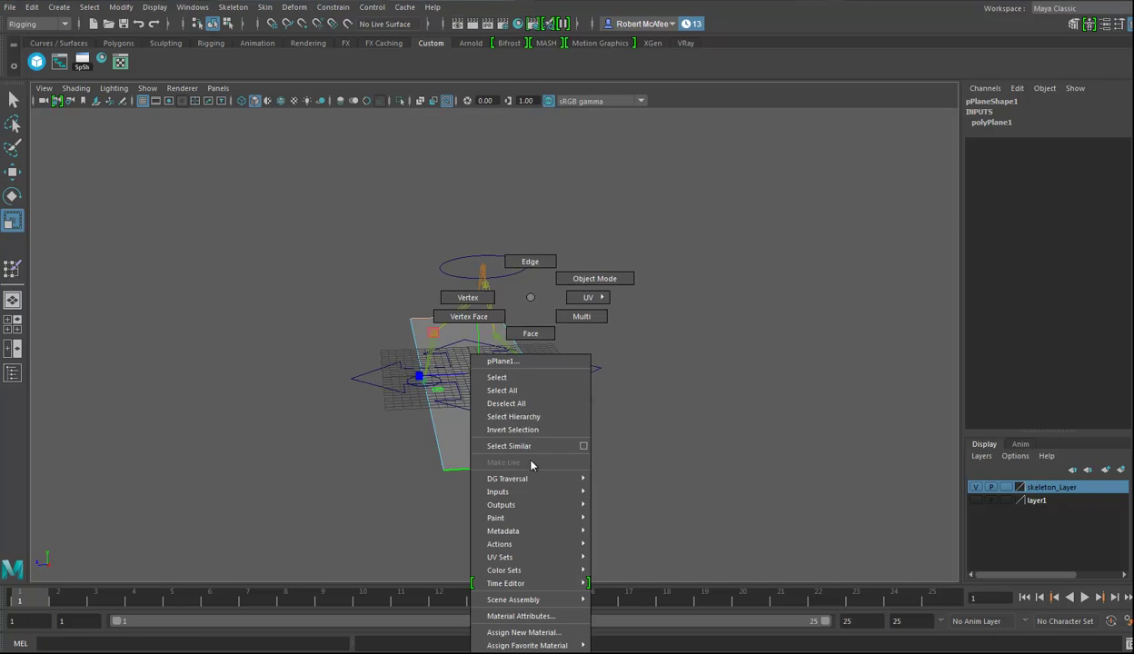
{"action": "left_click", "coordinate": [525, 303]}
{"action": "right_click_drag", "start_coordinate": [521, 467], "coordinate": [498, 503], "text": "ctrl"}
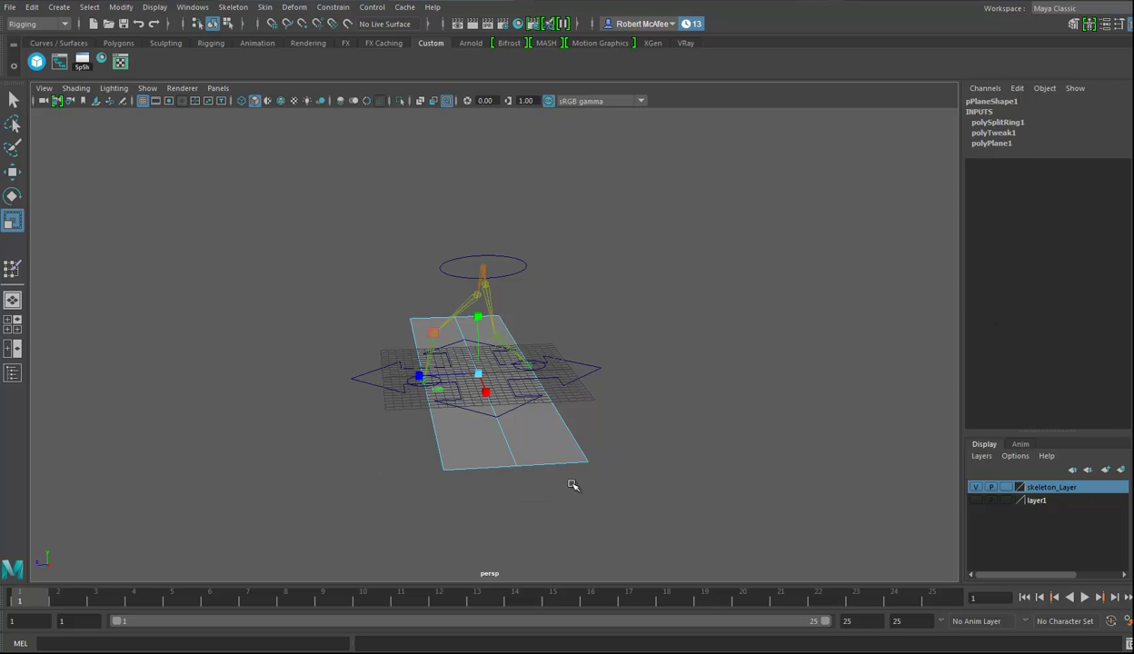
- Split both halves of the plane lengthwise with a new edge each, dividing it into four equal strips
{"action": "left_click", "coordinate": [545, 463]}
{"action": "key", "text": "g"}
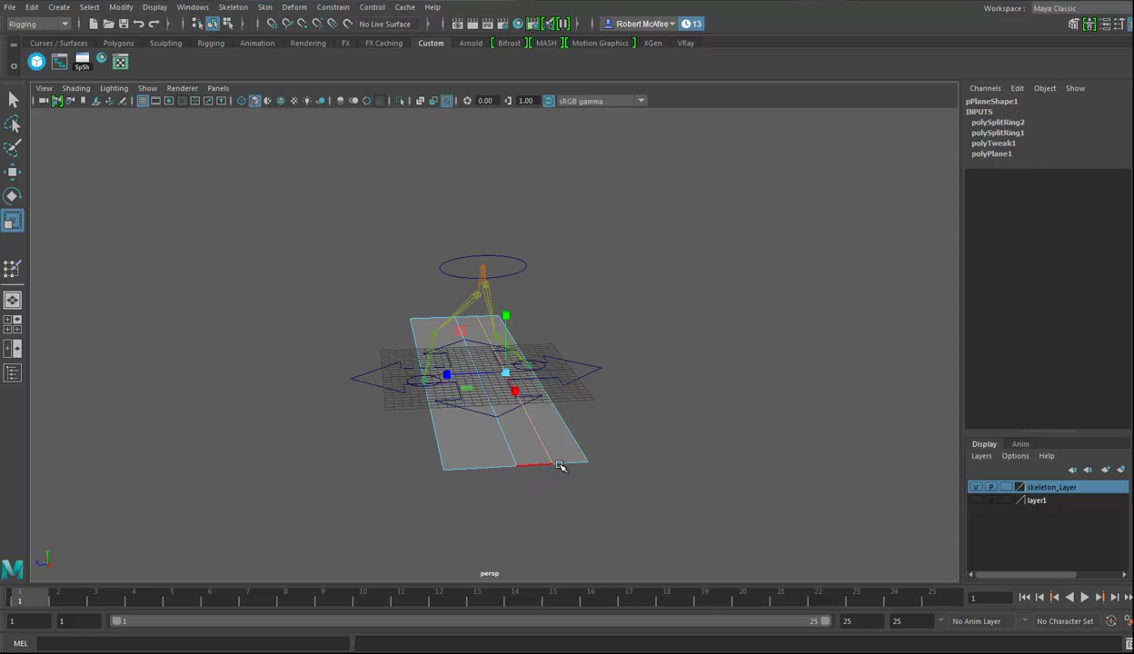
{"action": "left_click", "coordinate": [480, 471]}
{"action": "key", "text": "g"}
{"action": "mouse_move", "coordinate": [497, 397]}
{"action": "left_mouse_down", "text": "alt"}
{"action": "mouse_move", "coordinate": [473, 386]}
{"action": "mouse_move", "coordinate": [488, 405]}
{"action": "left_mouse_up", "text": "alt"}
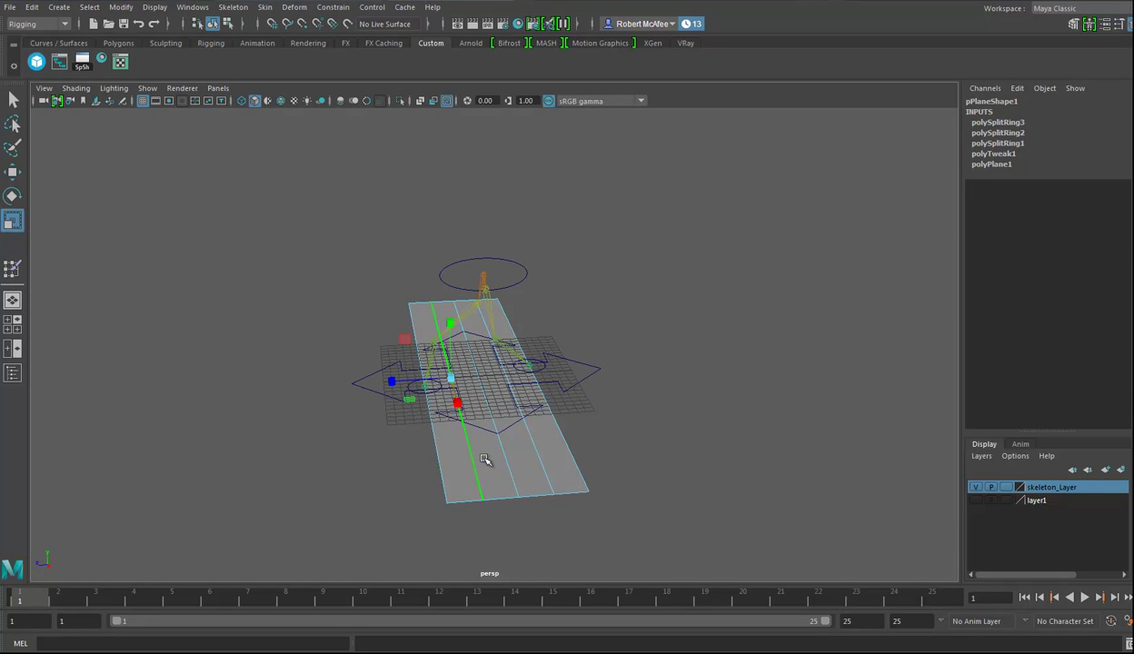
- Select all the plane's faces and extrude them upward with a Local Translate Z of about 0.303
{"action": "right_click_drag", "start_coordinate": [474, 451], "coordinate": [492, 329]}
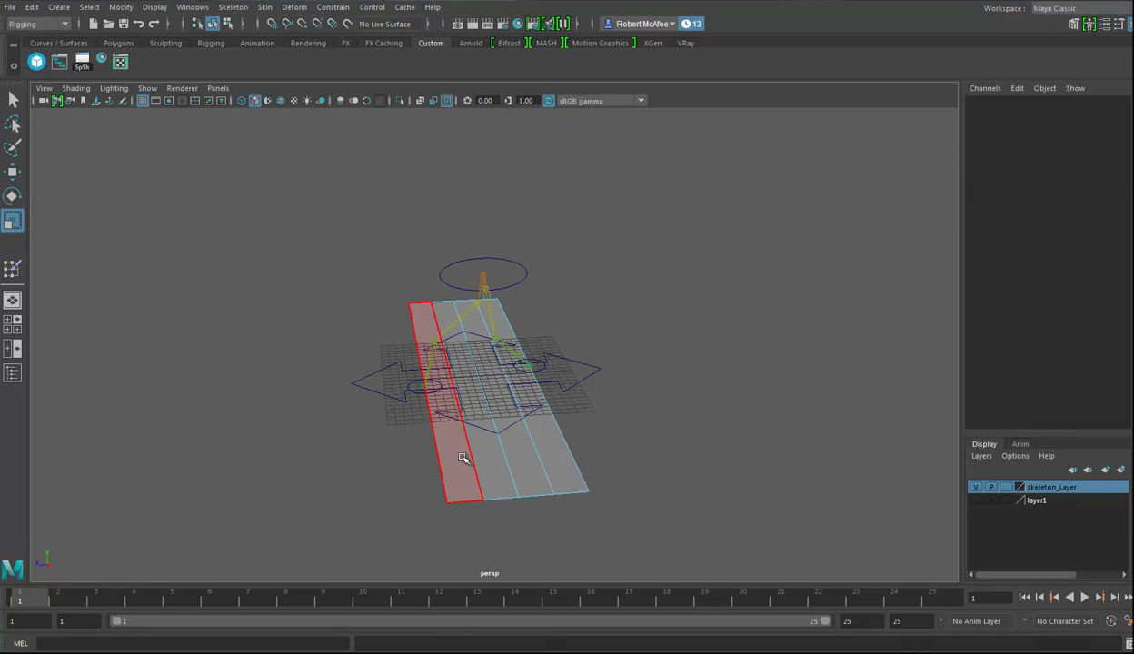
{"action": "left_click_drag", "start_coordinate": [552, 456], "coordinate": [441, 203]}
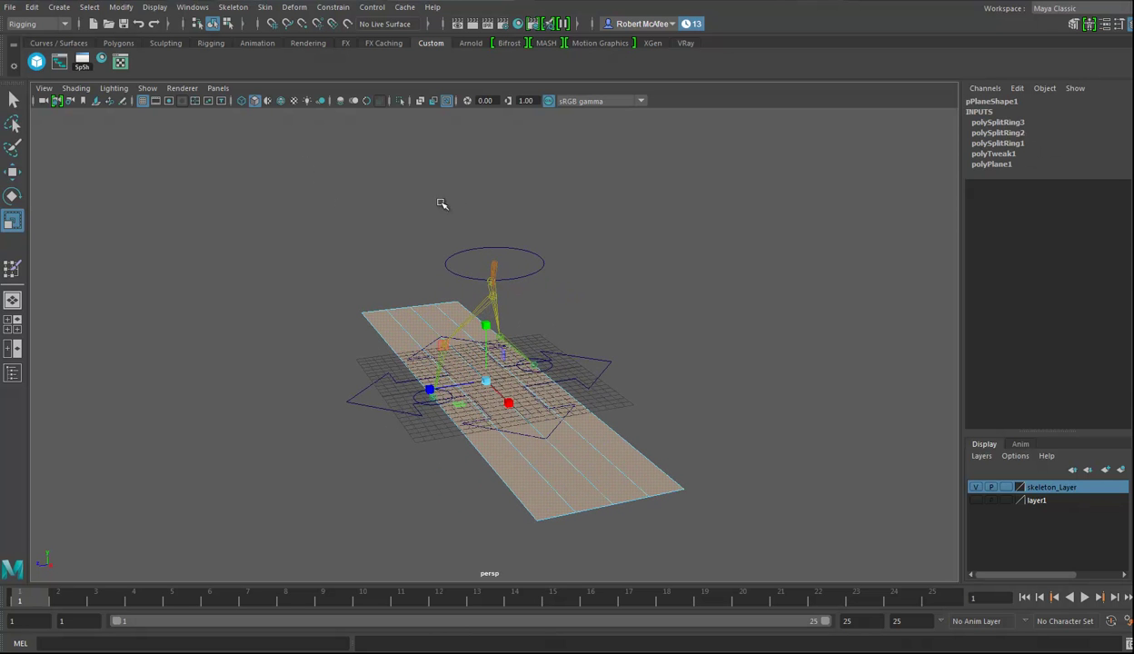
{"action": "key", "text": "ctrl+e"}
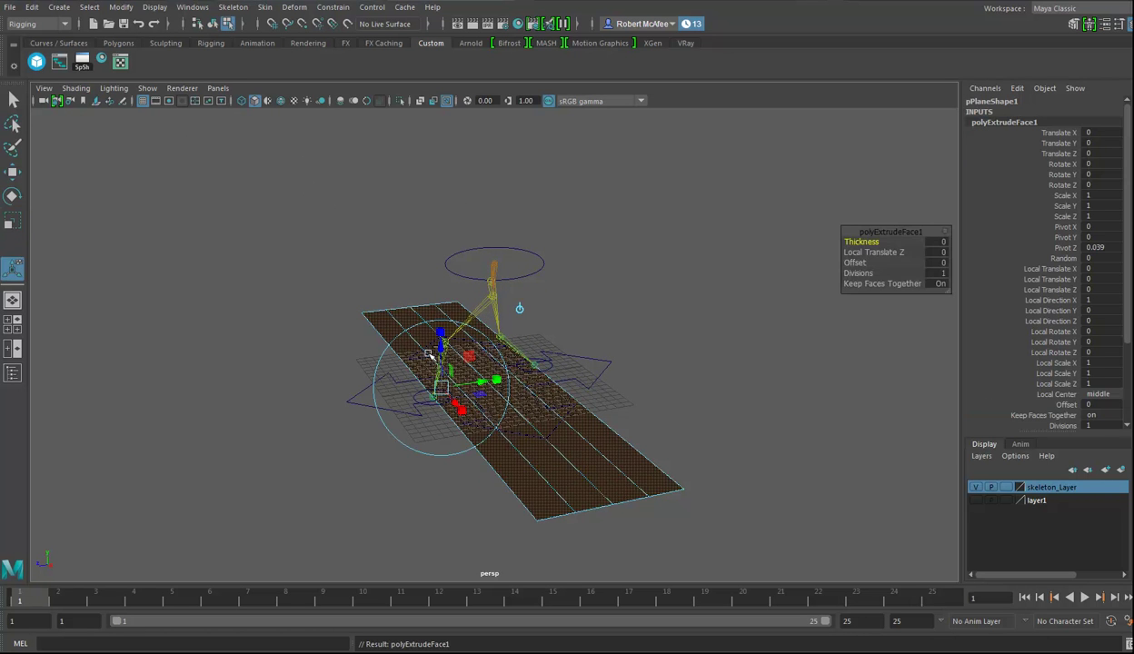
{"action": "left_click_drag", "start_coordinate": [435, 351], "coordinate": [432, 339]}
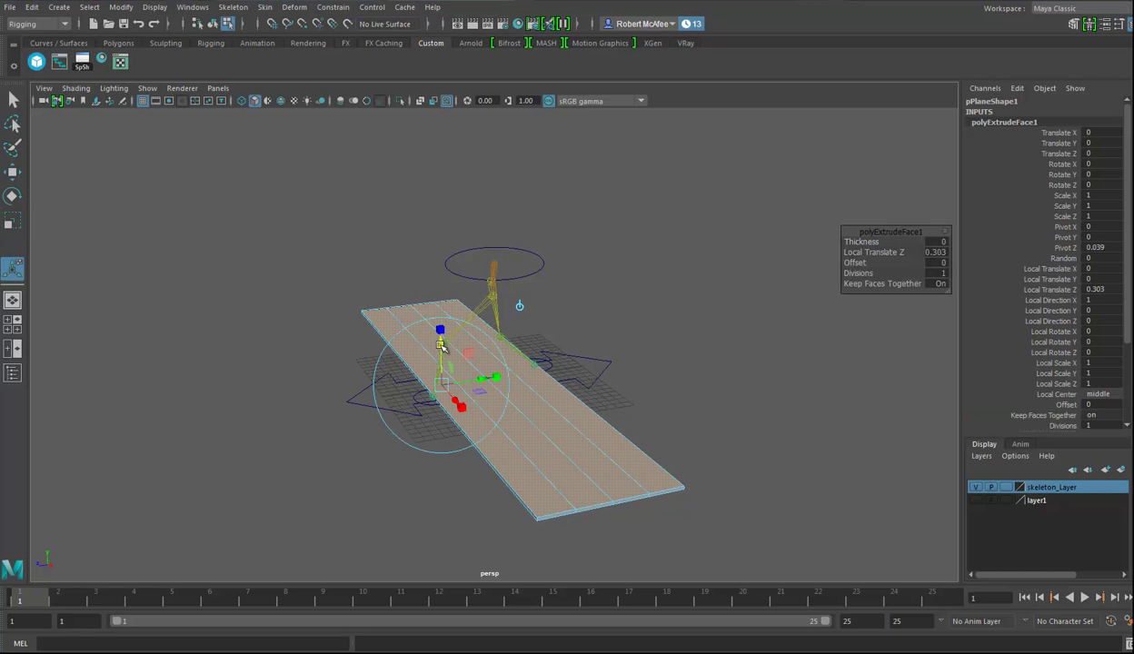
- Turn off Keep Faces Together for the extrusion and narrow the strips to a Local Scale Y of about 0.905
{"action": "scroll", "coordinate": [1081, 372], "scroll_direction": "down", "scroll_amount": 3}
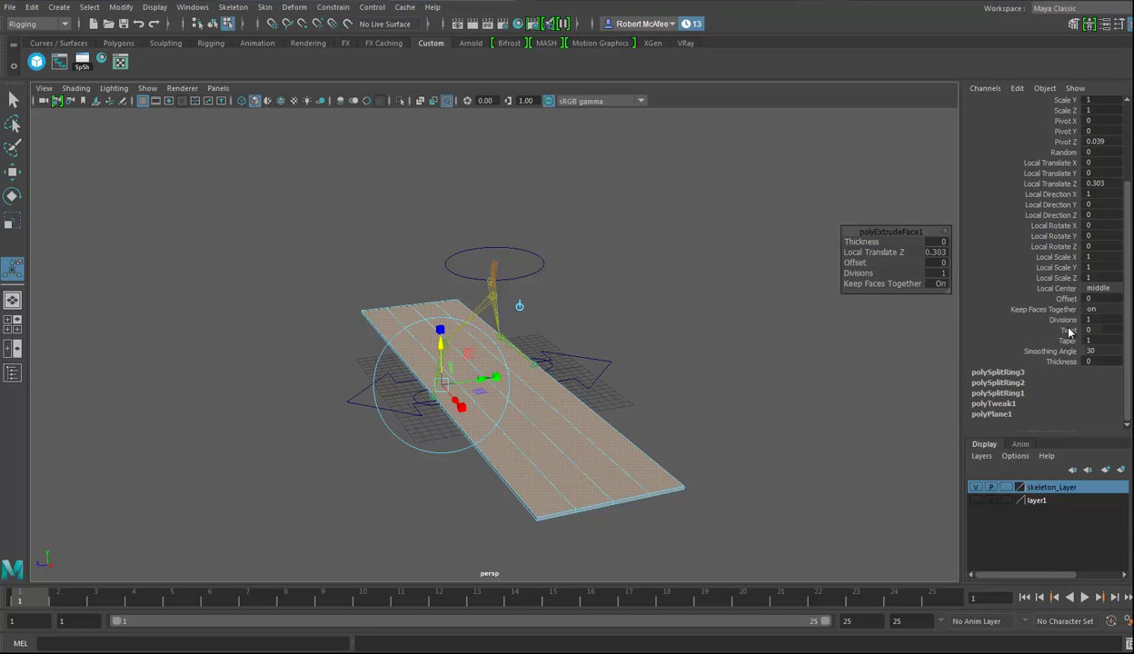
{"action": "double_click", "coordinate": [1102, 307]}
{"action": "type", "text": "0"}
{"action": "key", "text": "Return"}
{"action": "left_click_drag", "start_coordinate": [498, 377], "coordinate": [491, 378]}
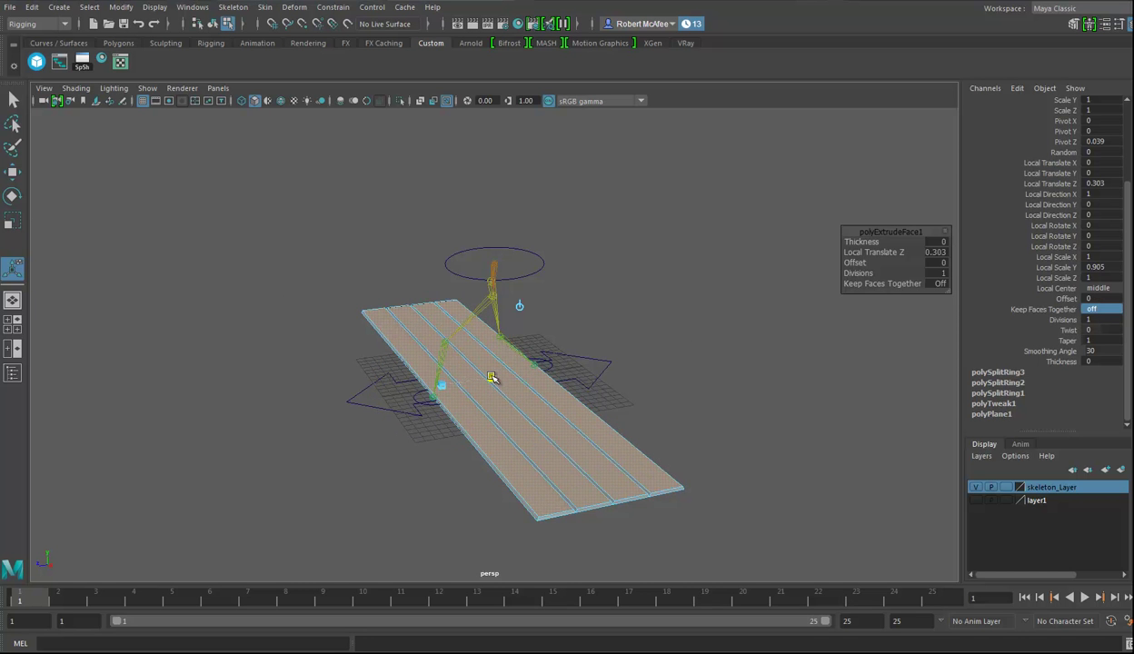
{"action": "mouse_move", "coordinate": [581, 454]}
{"action": "left_mouse_down", "text": "alt"}
{"action": "mouse_move", "coordinate": [587, 464]}
{"action": "mouse_move", "coordinate": [570, 410]}
{"action": "mouse_move", "coordinate": [582, 458]}
{"action": "mouse_move", "coordinate": [610, 474]}
{"action": "mouse_move", "coordinate": [597, 444]}
{"action": "left_mouse_up", "text": "alt"}
- Freeze the transformations of the whole plane object and delete its construction history
{"action": "right_click_drag", "start_coordinate": [573, 297], "coordinate": [637, 279]}
{"action": "mouse_move", "coordinate": [562, 441]}
{"action": "left_mouse_down", "text": "alt"}
{"action": "mouse_move", "coordinate": [623, 410]}
{"action": "mouse_move", "coordinate": [646, 423]}
{"action": "mouse_move", "coordinate": [578, 434]}
{"action": "left_mouse_up", "text": "alt"}
{"action": "left_click_drag", "start_coordinate": [419, 444], "coordinate": [690, 422], "text": "alt"}
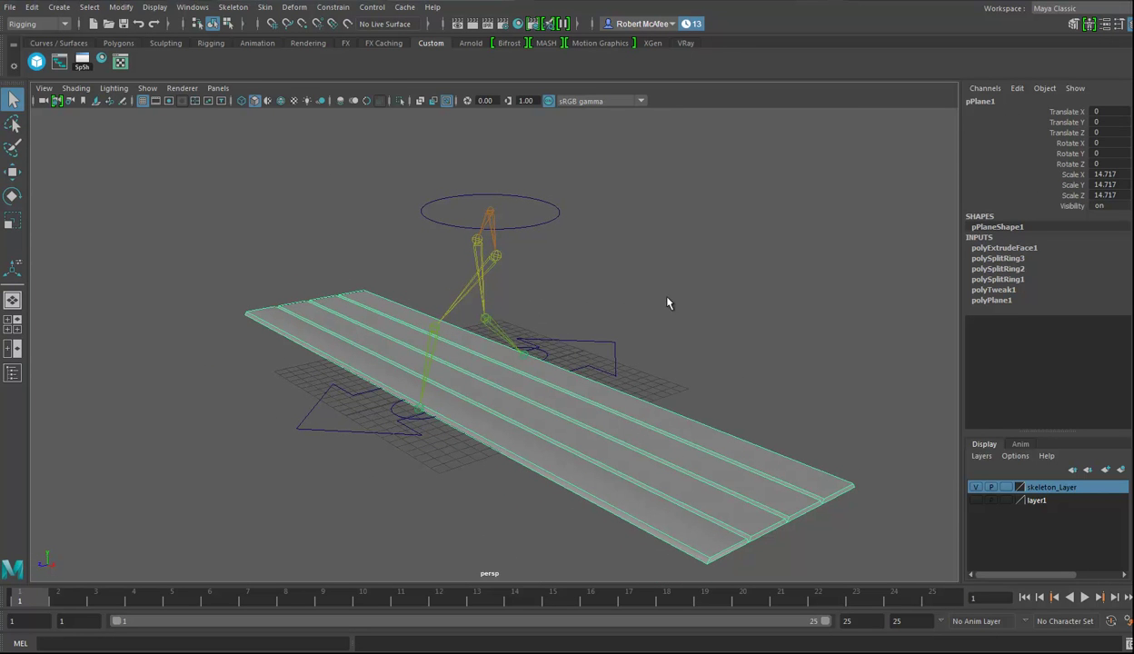
{"action": "left_click", "coordinate": [121, 7]}
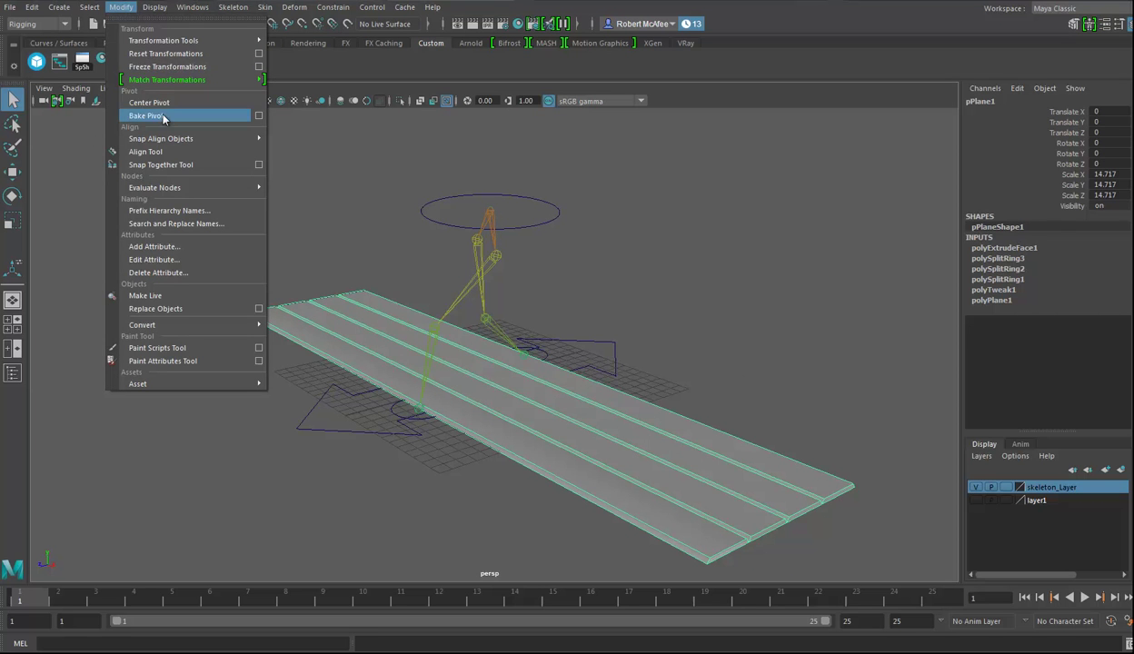
{"action": "left_click", "coordinate": [167, 67]}
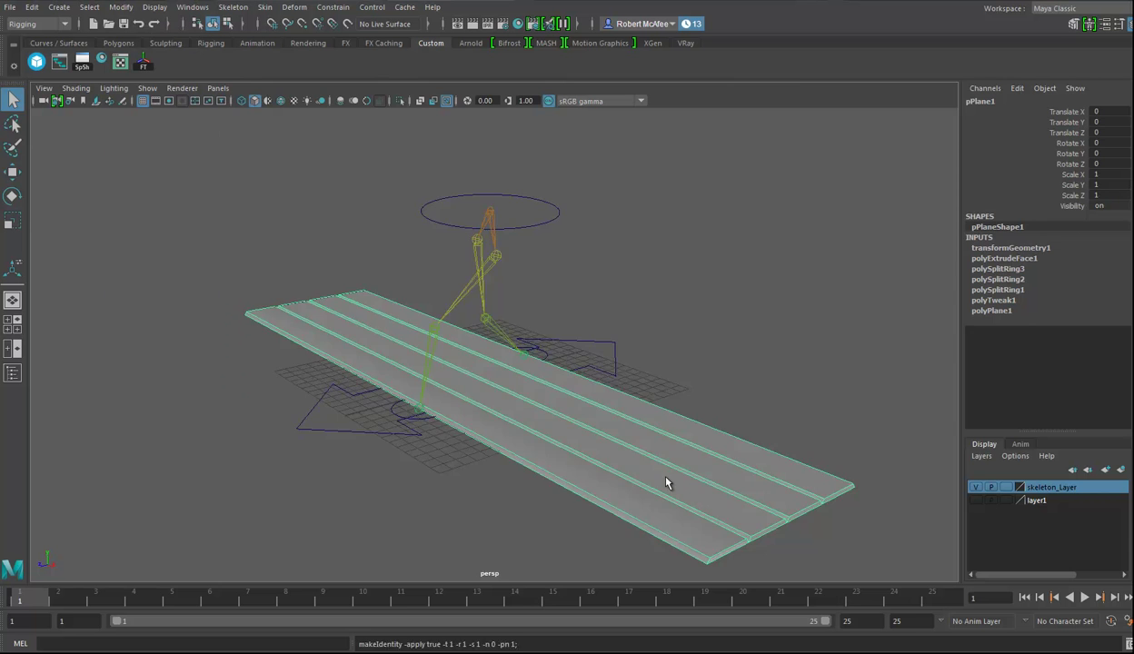
{"action": "left_click_drag", "start_coordinate": [666, 482], "coordinate": [643, 441], "text": "alt"}
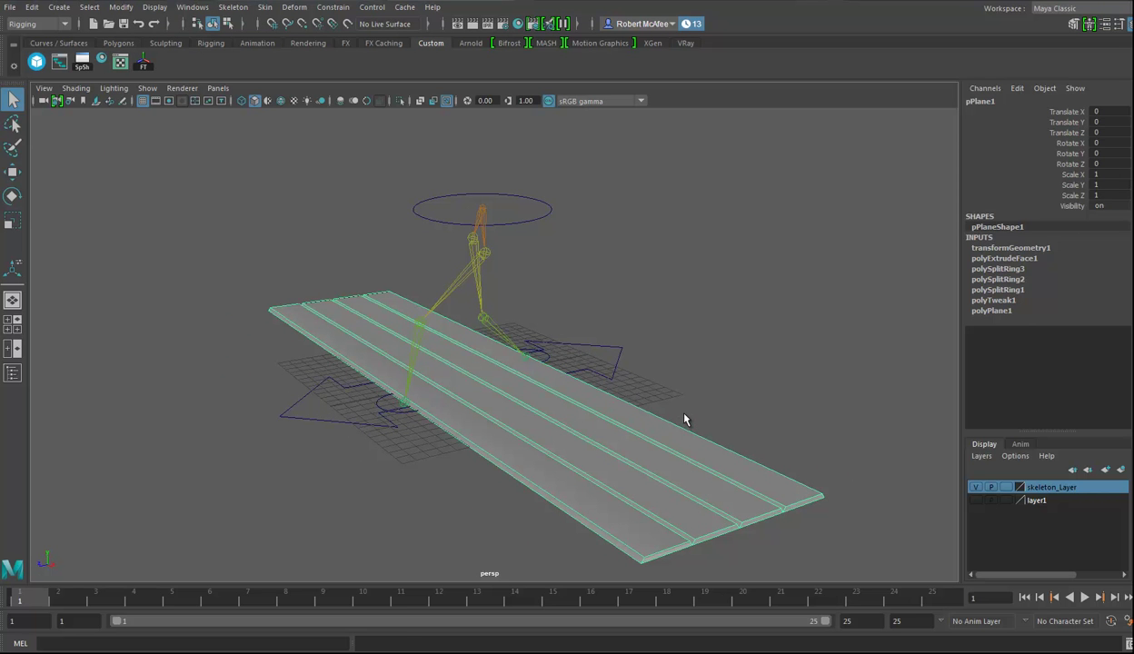
{"action": "key", "text": "alt+shift+d"}
{"action": "left_click_drag", "start_coordinate": [621, 397], "coordinate": [636, 443], "text": "alt"}
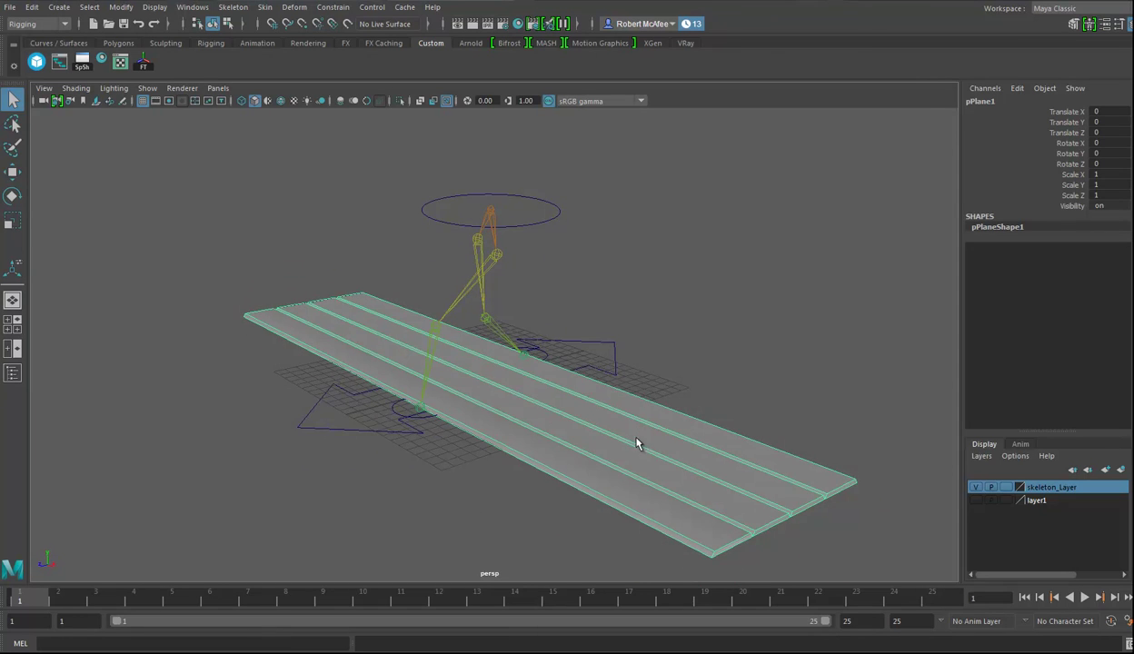
{"action": "middle_click_drag", "start_coordinate": [636, 443], "coordinate": [627, 433], "text": "alt"}
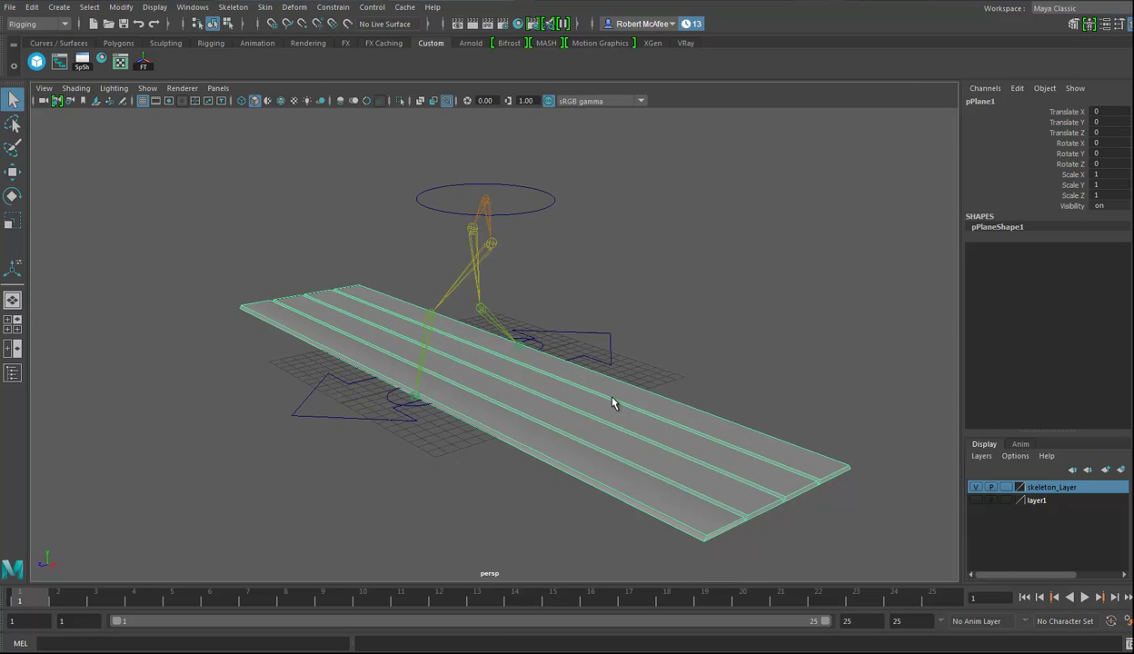
{"action": "left_click_drag", "start_coordinate": [780, 476], "coordinate": [779, 459], "text": "alt"}
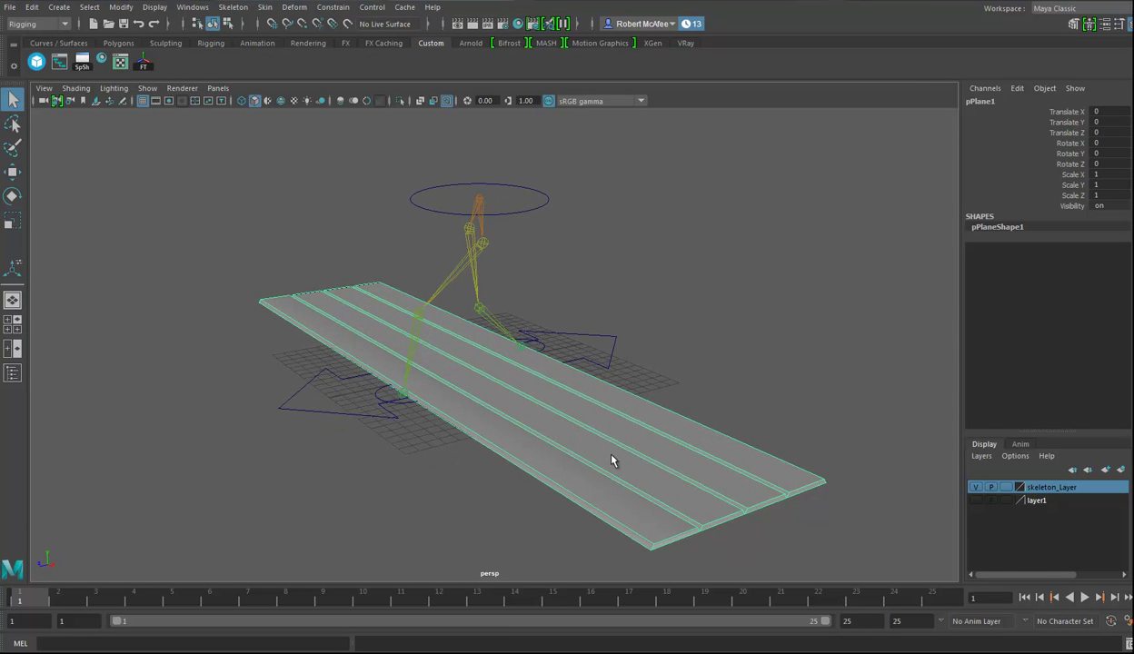
- Hide skeleton_Layer and give LFoot_Ctrl's Translate Z keys at frames 1 and 13 linear tangents in the Graph Editor
{"action": "left_click", "coordinate": [975, 488]}
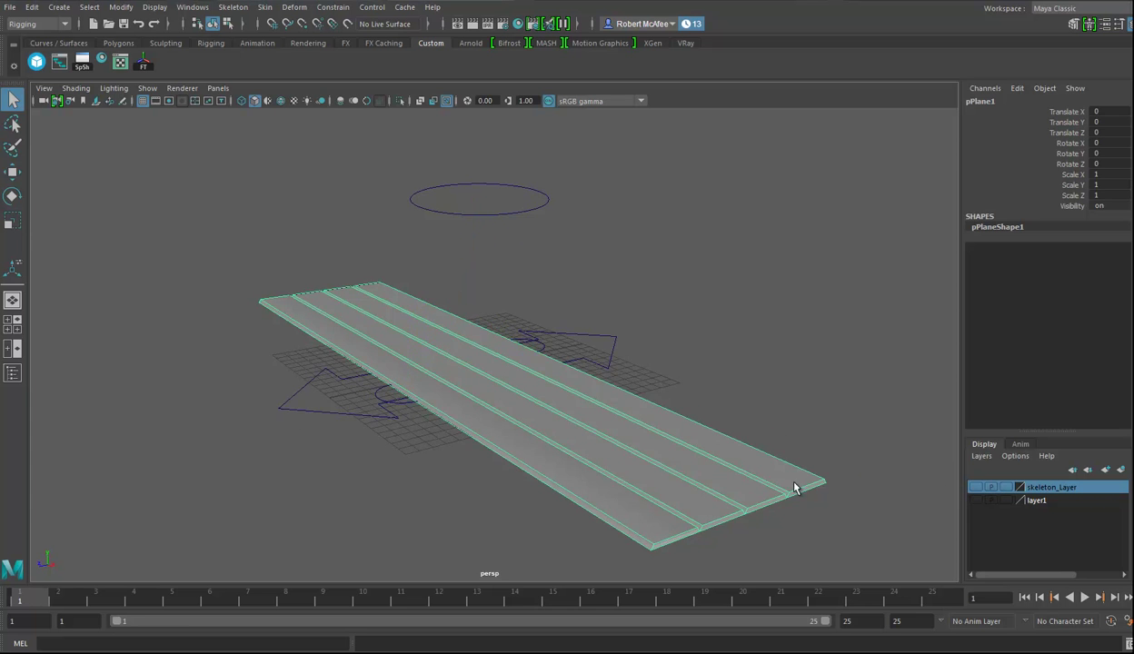
{"action": "left_click_drag", "start_coordinate": [792, 487], "coordinate": [740, 486], "text": "alt"}
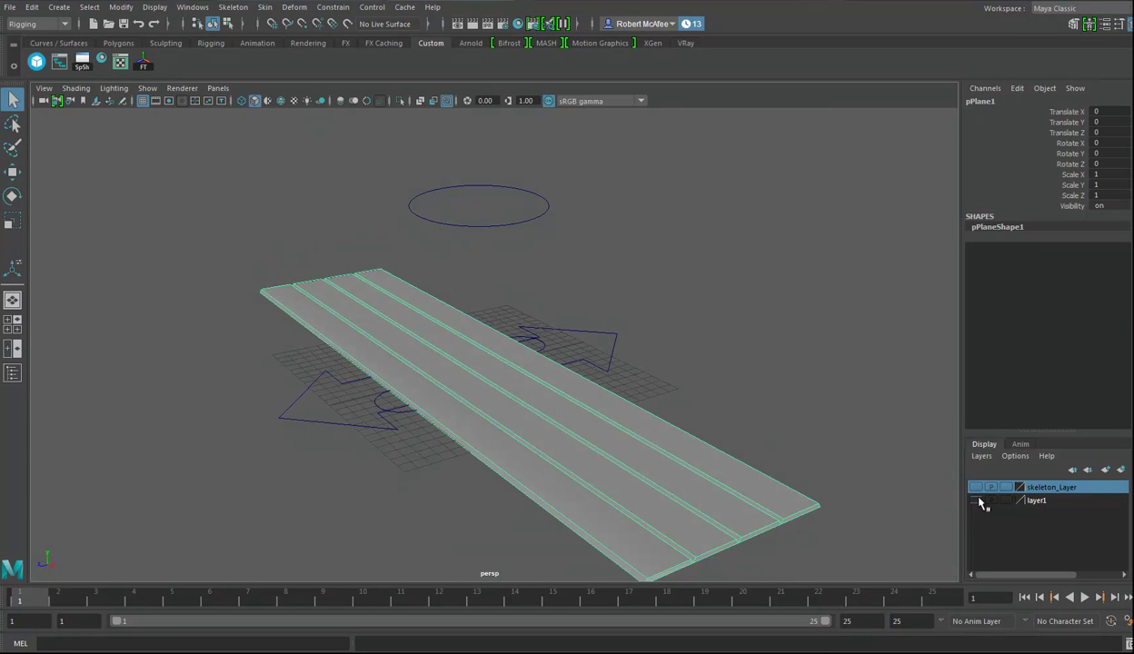
{"action": "left_click", "coordinate": [379, 411]}
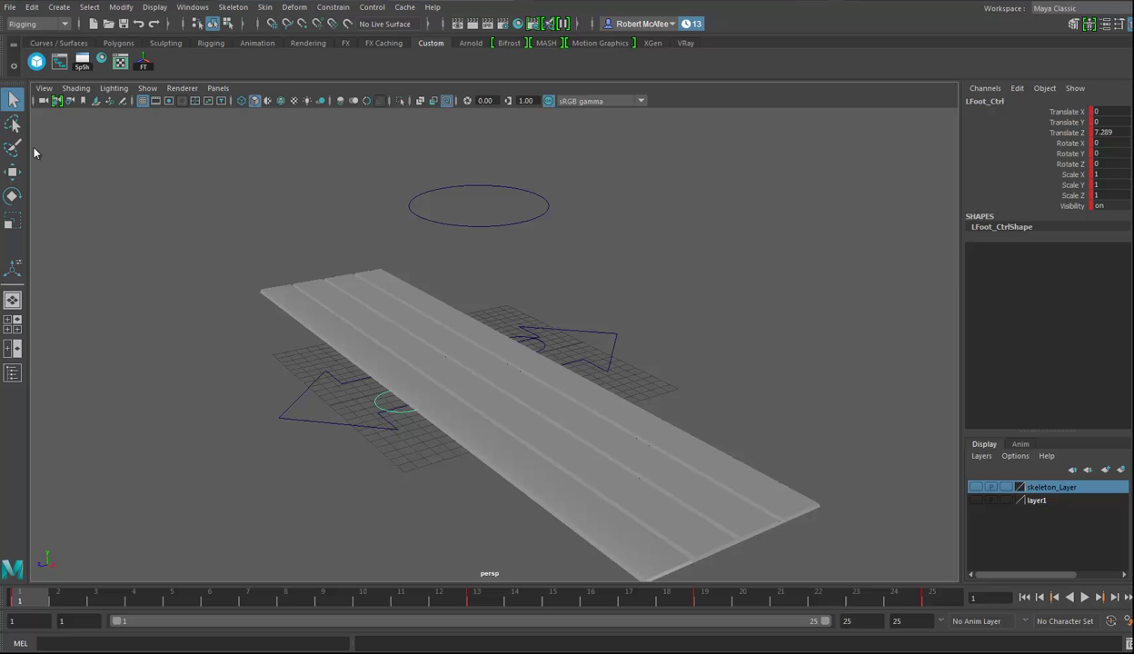
{"action": "left_click", "coordinate": [192, 7]}
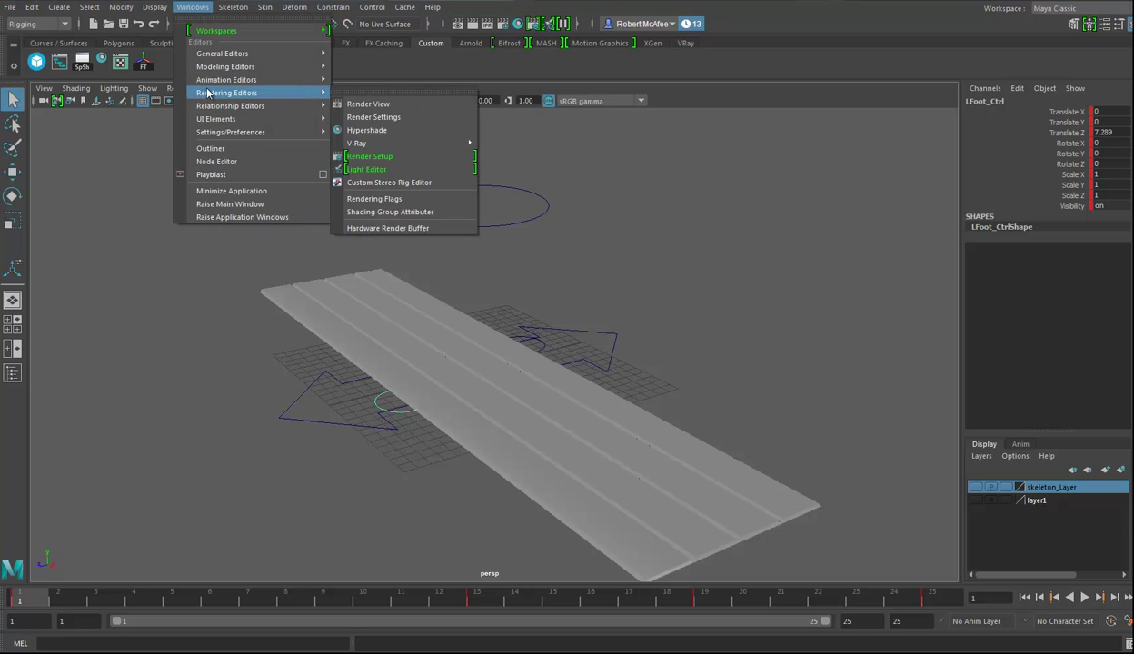
{"action": "left_click", "coordinate": [359, 90]}
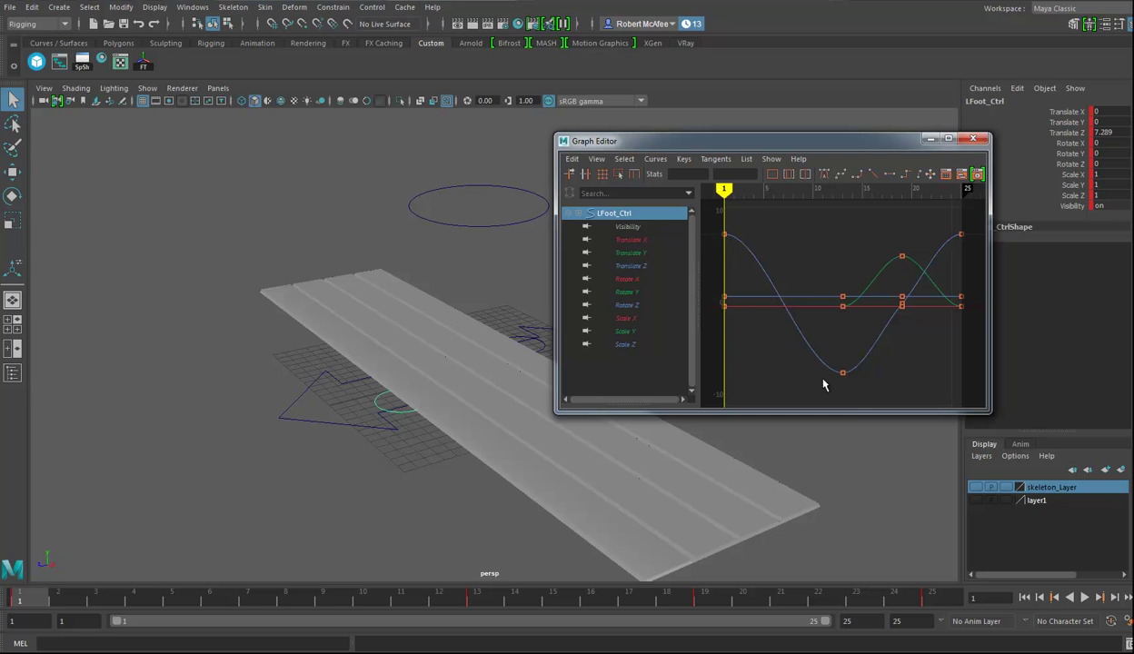
{"action": "left_click", "coordinate": [636, 265]}
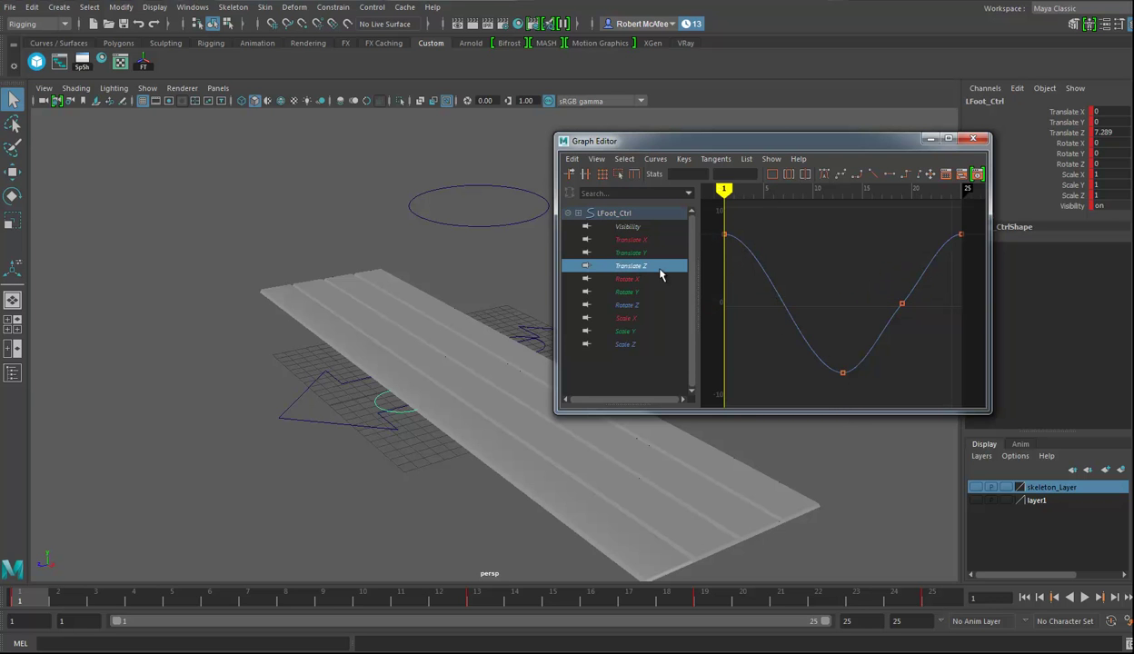
{"action": "mouse_move", "coordinate": [715, 224]}
{"action": "left_mouse_down"}
{"action": "mouse_move", "coordinate": [771, 329]}
{"action": "mouse_move", "coordinate": [850, 411]}
{"action": "left_mouse_up"}
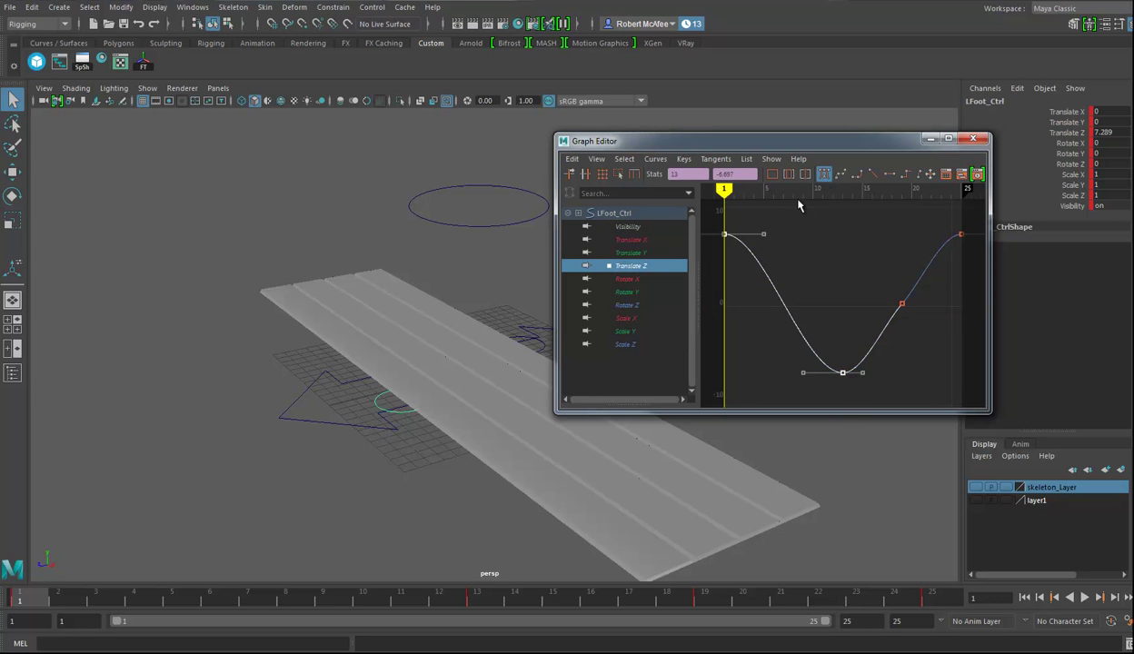
{"action": "left_click", "coordinate": [873, 175]}
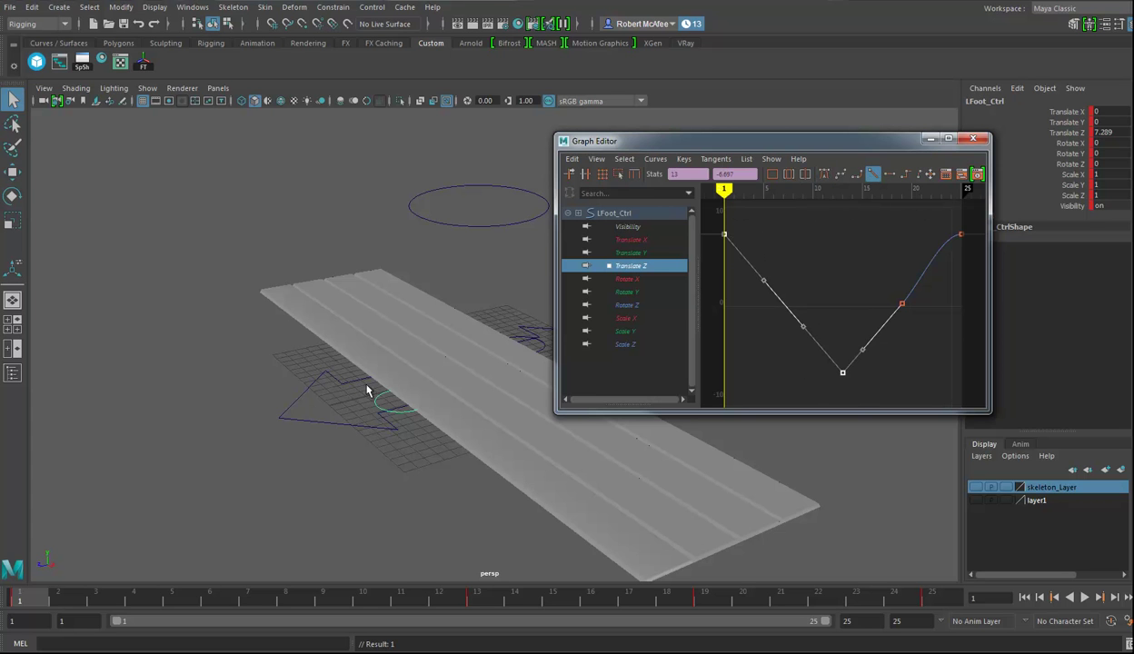
- Give RFoot_Ctrl's Translate Z keys at frames -11 and 1 linear tangents, and close the Graph Editor
{"action": "left_click", "coordinate": [530, 338]}
{"action": "middle_click_drag", "start_coordinate": [815, 329], "coordinate": [827, 341], "text": "alt"}
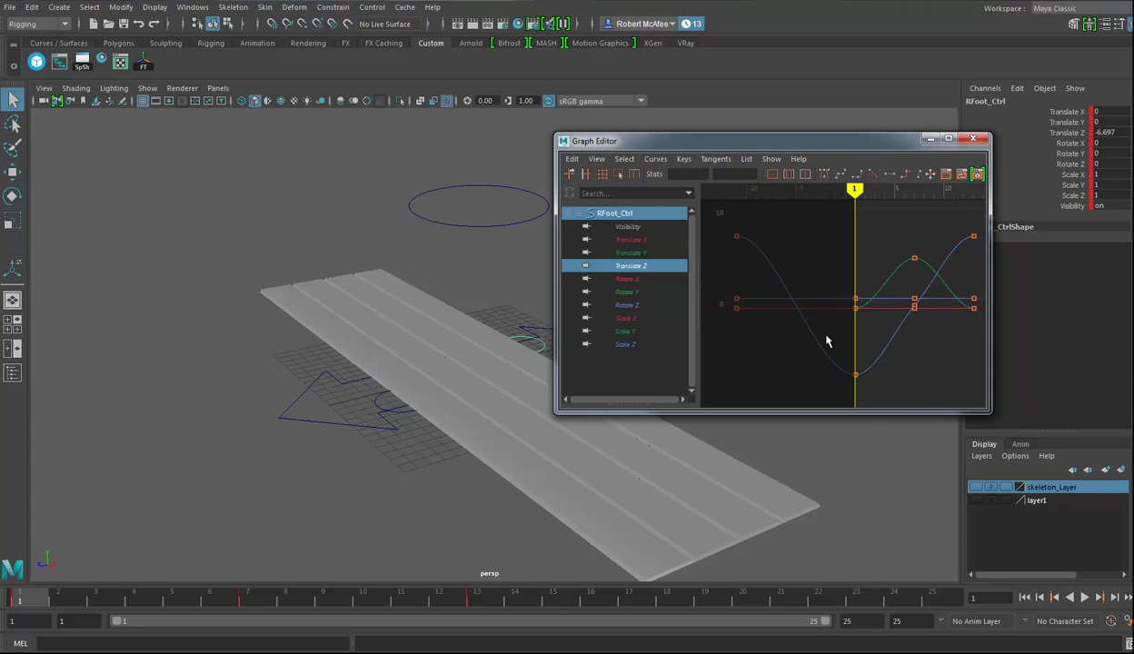
{"action": "left_click", "coordinate": [737, 237]}
{"action": "left_click_drag", "start_coordinate": [844, 398], "coordinate": [866, 364]}
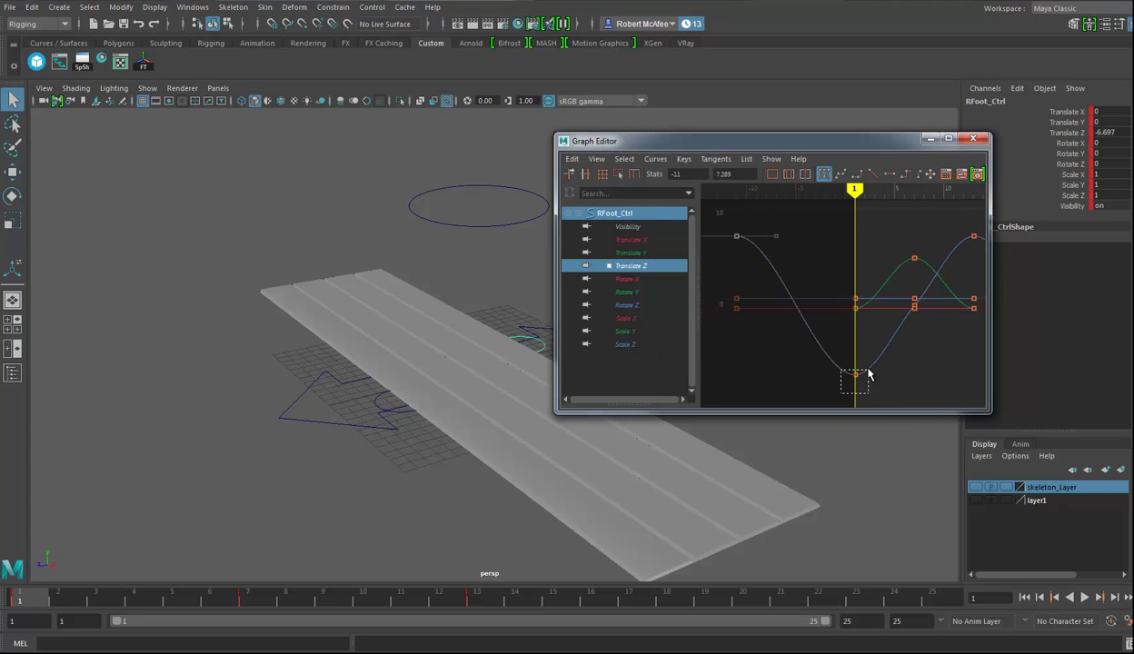
{"action": "left_click", "coordinate": [629, 269]}
{"action": "left_click_drag", "start_coordinate": [729, 229], "coordinate": [805, 333]}
{"action": "left_click_drag", "start_coordinate": [807, 369], "coordinate": [857, 405]}
{"action": "left_click", "coordinate": [873, 174]}
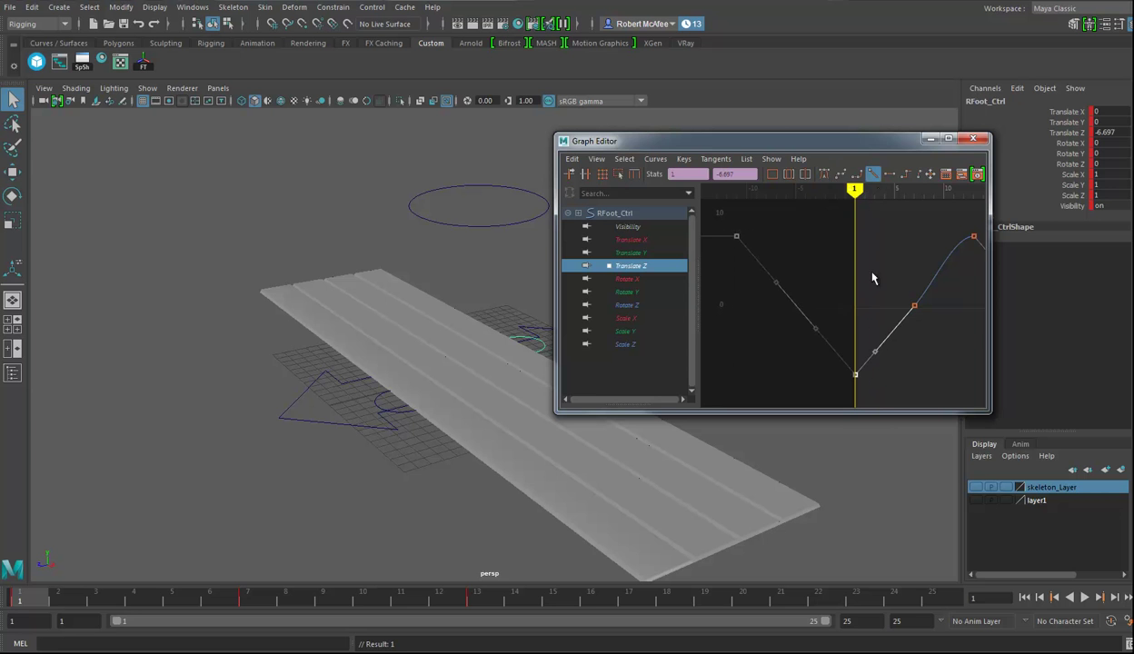
{"action": "left_click", "coordinate": [973, 138]}
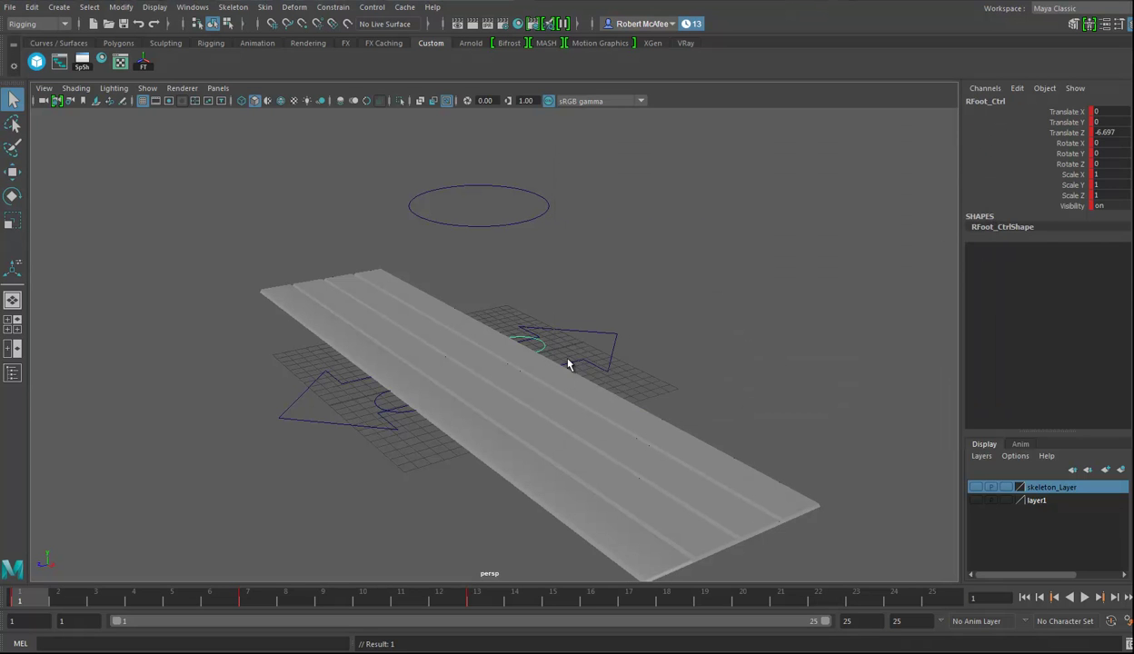
- Play back the walk cycle to check the linear foot motion, and stop playback
{"action": "left_click", "coordinate": [1084, 598]}
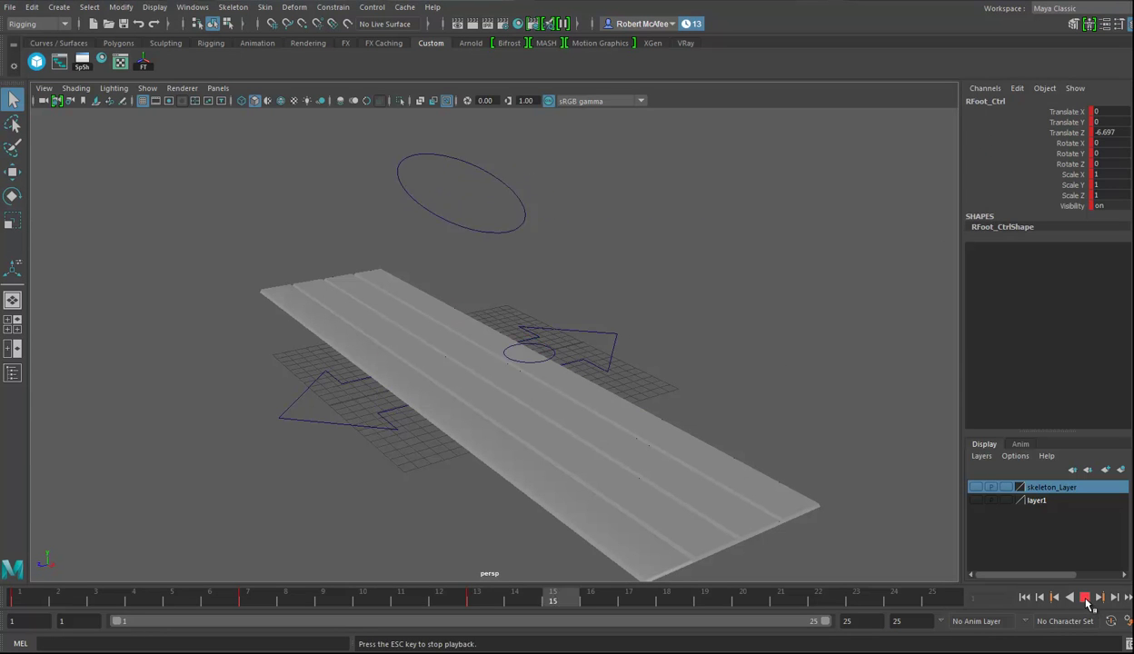
{"action": "left_click", "coordinate": [1084, 598]}
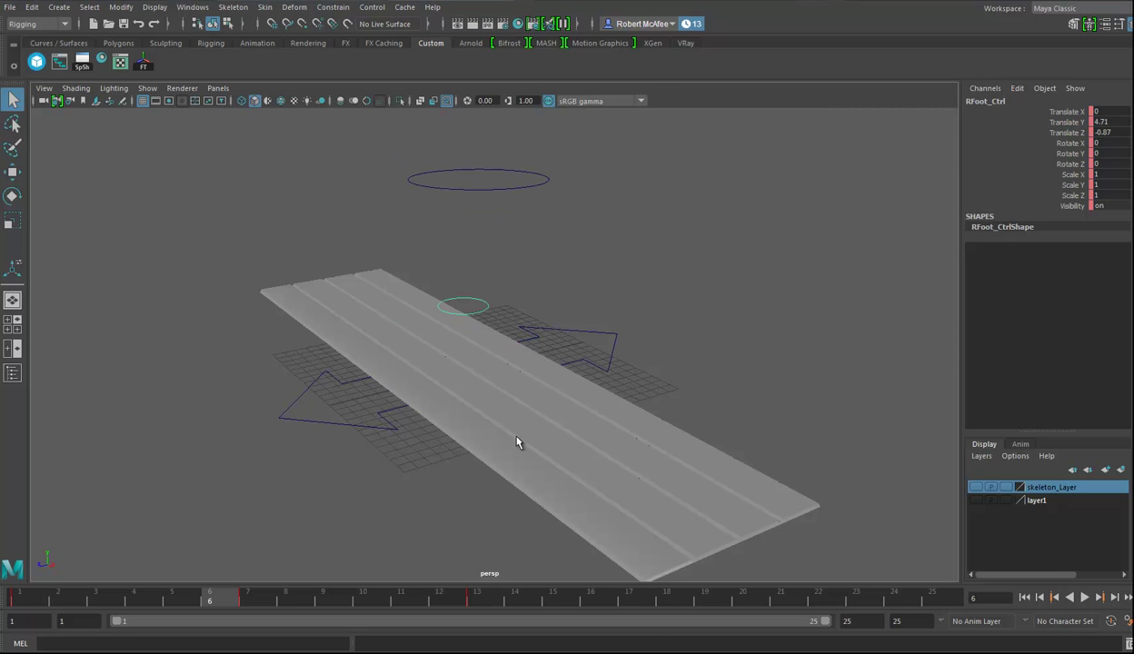
{"action": "left_click_drag", "start_coordinate": [519, 440], "coordinate": [623, 432], "text": "alt"}
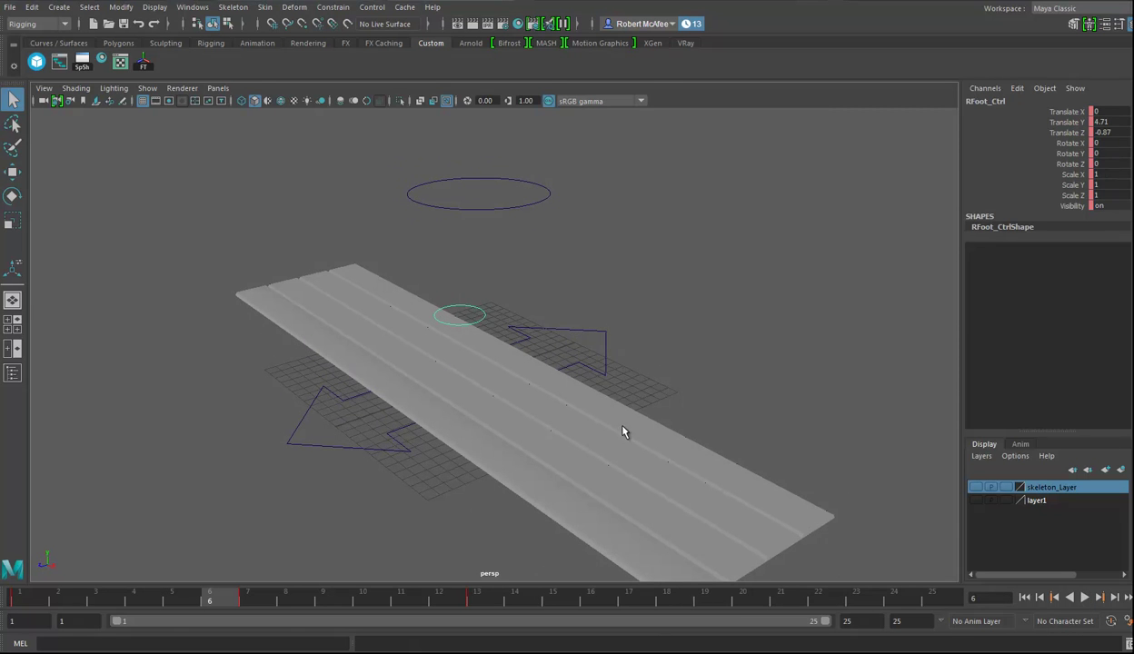
- Show the leg mesh in layer1, select the ground plane and return to frame 1
{"action": "left_click", "coordinate": [977, 500]}
{"action": "left_click_drag", "start_coordinate": [636, 468], "coordinate": [701, 431], "text": "alt"}
{"action": "left_click", "coordinate": [653, 490]}
{"action": "left_click_drag", "start_coordinate": [653, 491], "coordinate": [673, 502], "text": "alt"}
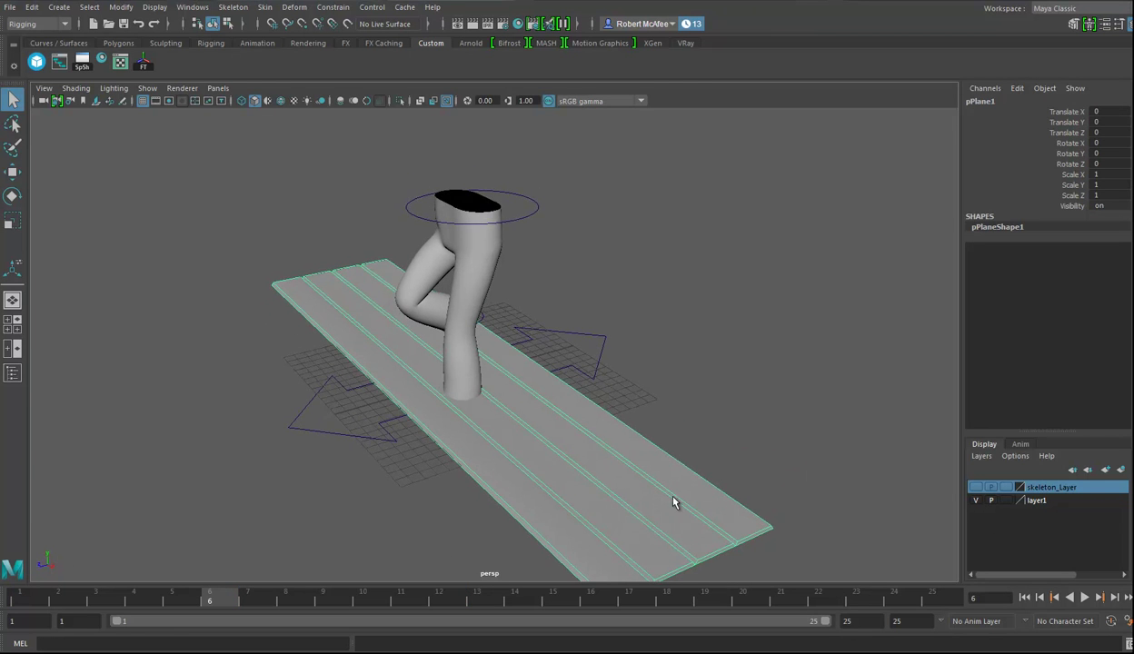
{"action": "left_click_drag", "start_coordinate": [600, 487], "coordinate": [582, 460], "text": "alt"}
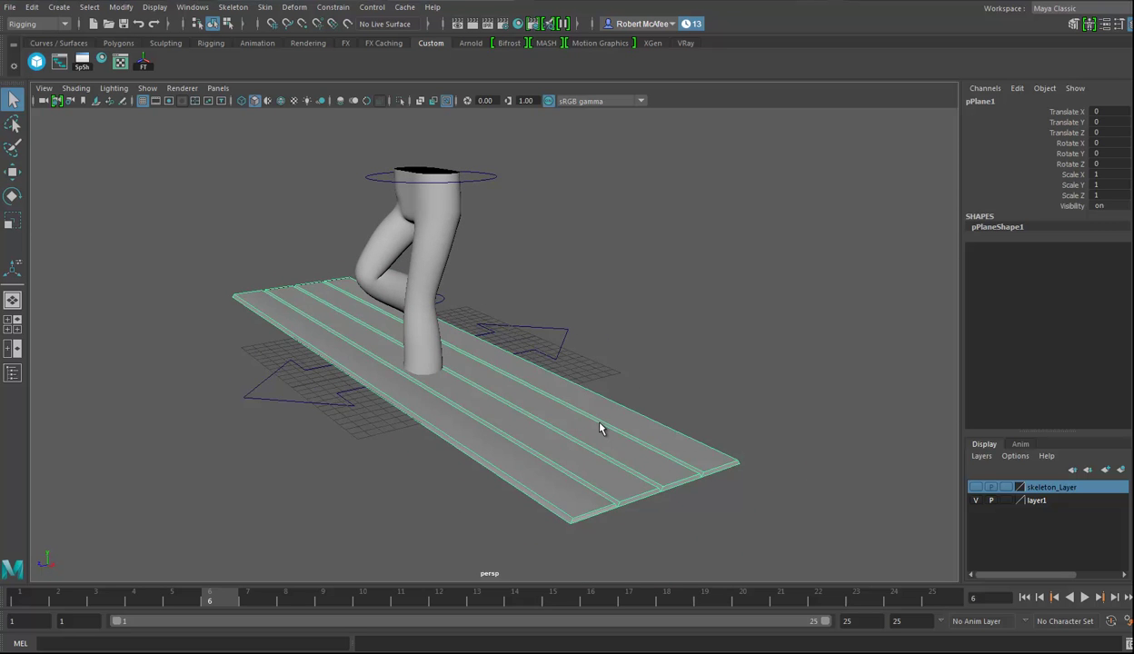
{"action": "left_click_drag", "start_coordinate": [600, 429], "coordinate": [520, 461], "text": "alt"}
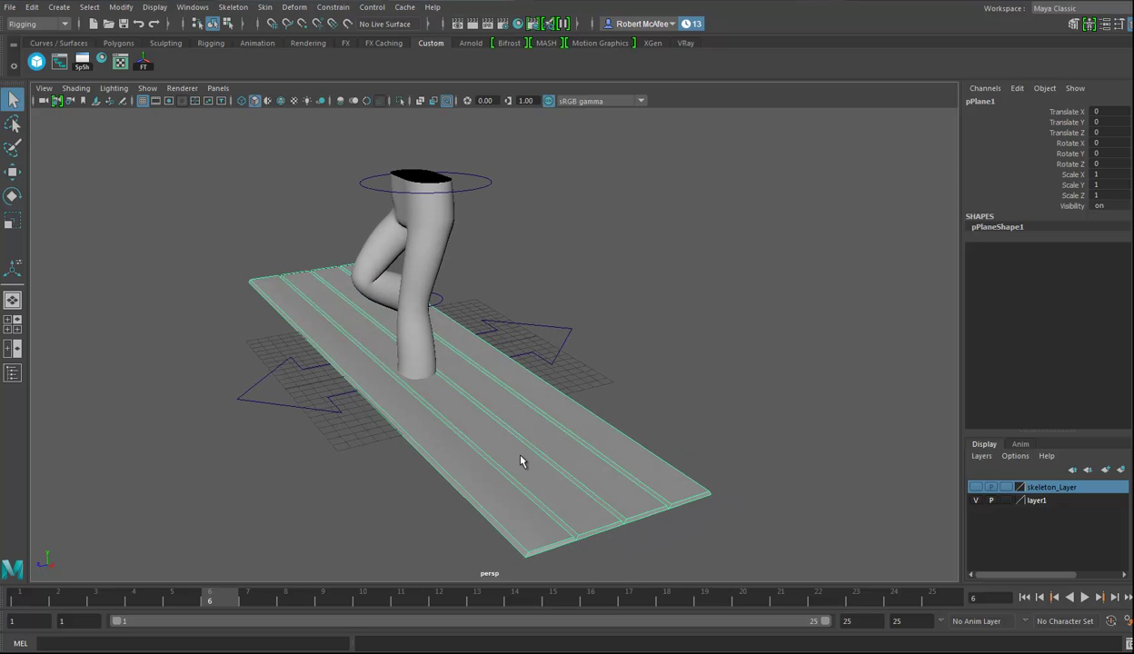
{"action": "left_click_drag", "start_coordinate": [179, 587], "coordinate": [18, 583]}
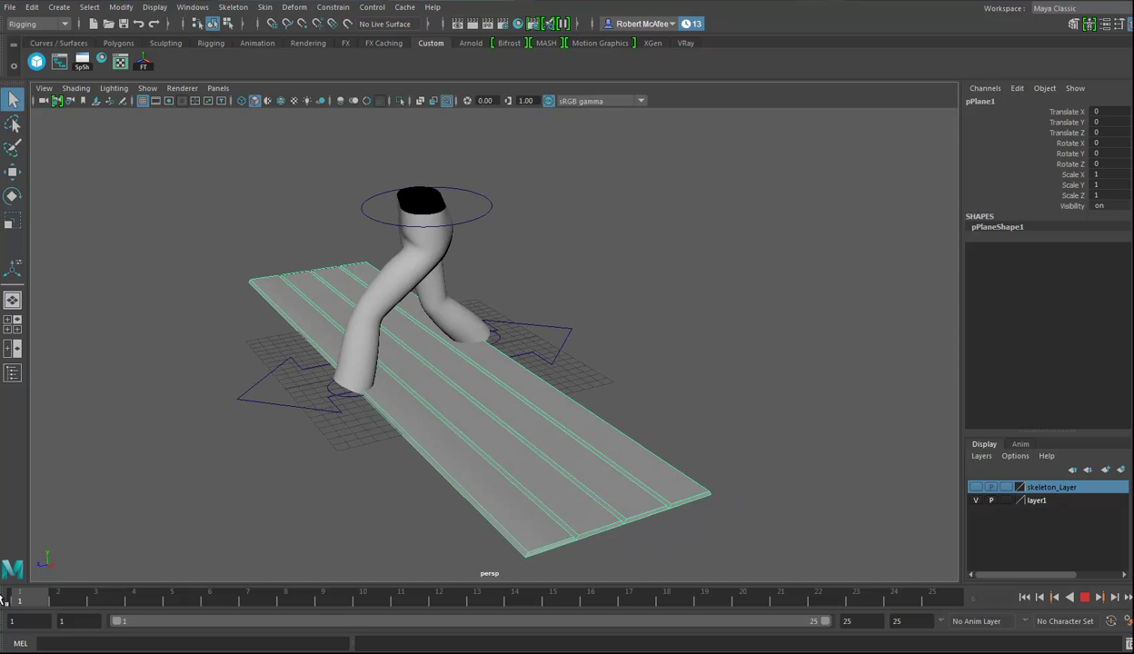
{"action": "mouse_move", "coordinate": [561, 426]}
{"action": "left_mouse_down", "text": "alt"}
{"action": "mouse_move", "coordinate": [534, 410]}
{"action": "mouse_move", "coordinate": [573, 415]}
{"action": "mouse_move", "coordinate": [569, 435]}
{"action": "left_mouse_up", "text": "alt"}
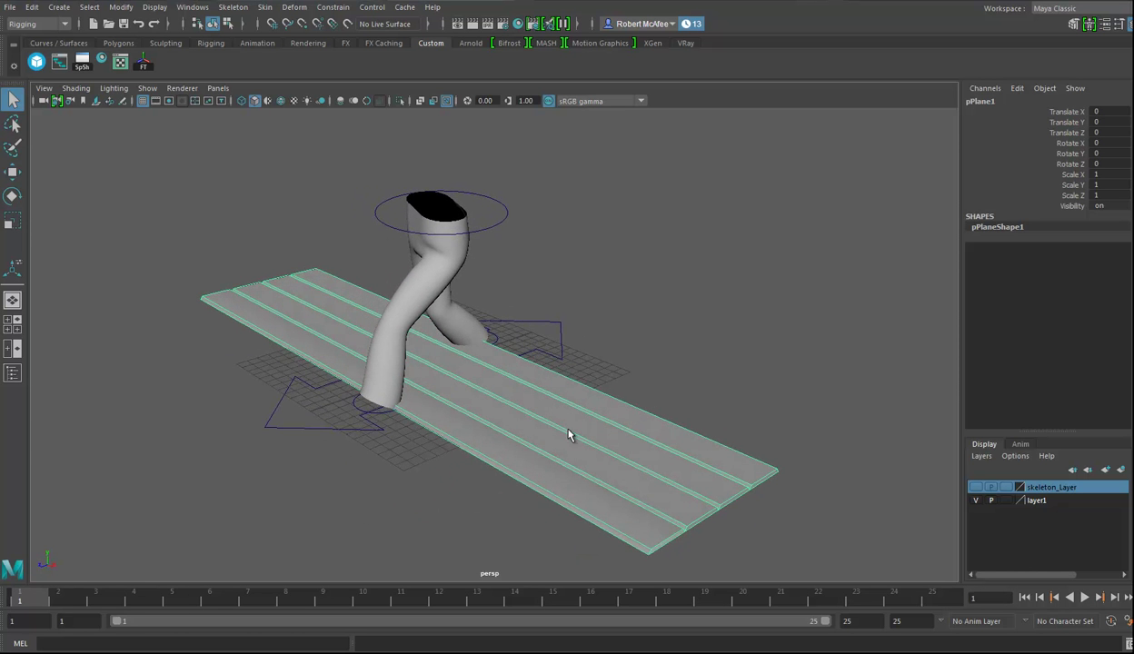
- Move the ground plane's pivot along Z, snapping it to the plane's front edge at the leading foot
{"action": "left_click", "coordinate": [13, 172]}
{"action": "left_click_drag", "start_coordinate": [493, 384], "coordinate": [427, 349], "text": "alt"}
{"action": "scroll", "coordinate": [465, 412], "scroll_direction": "up", "scroll_amount": 3}
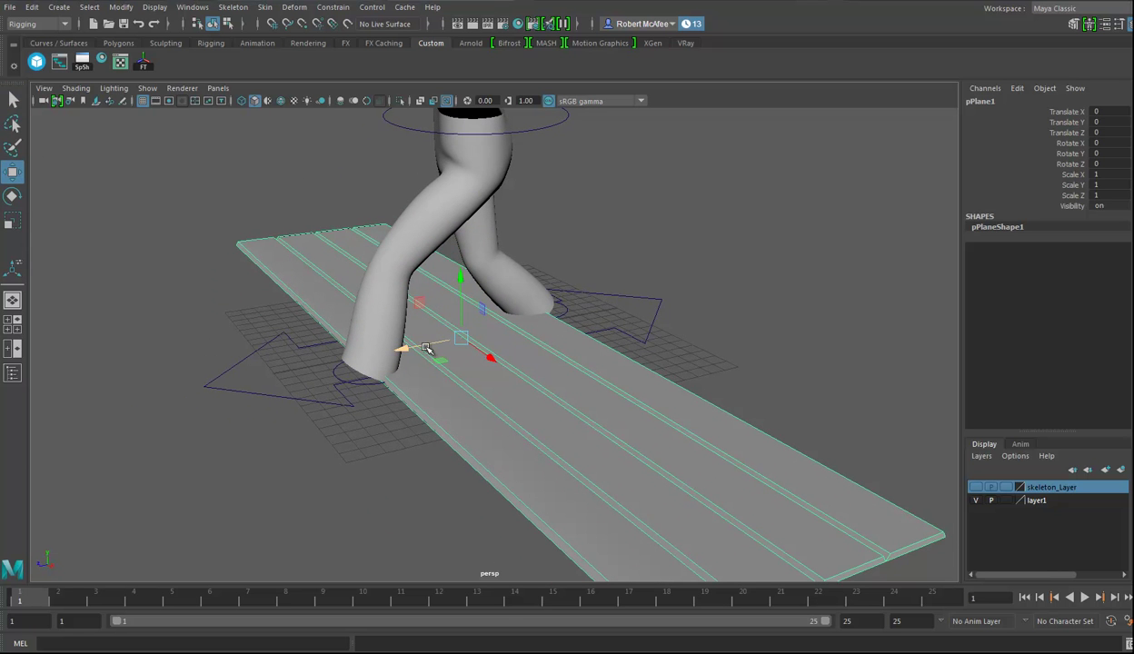
{"action": "scroll", "coordinate": [433, 347], "scroll_direction": "down", "scroll_amount": 3}
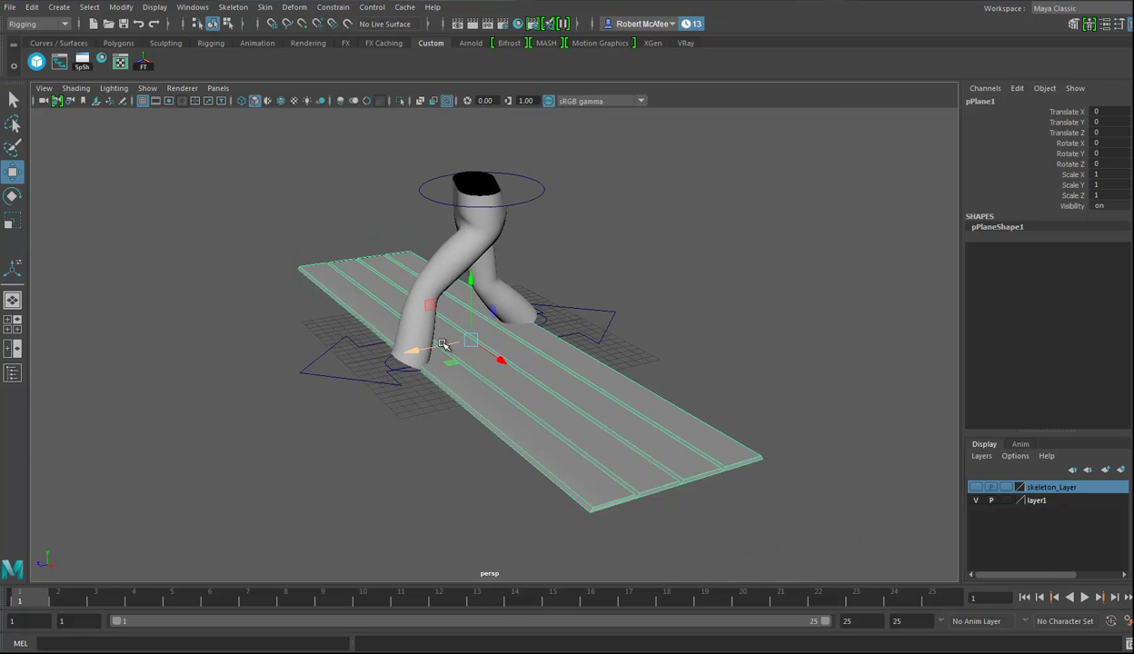
{"action": "key", "text": "v"}
{"action": "left_click_drag", "start_coordinate": [454, 344], "coordinate": [329, 331]}
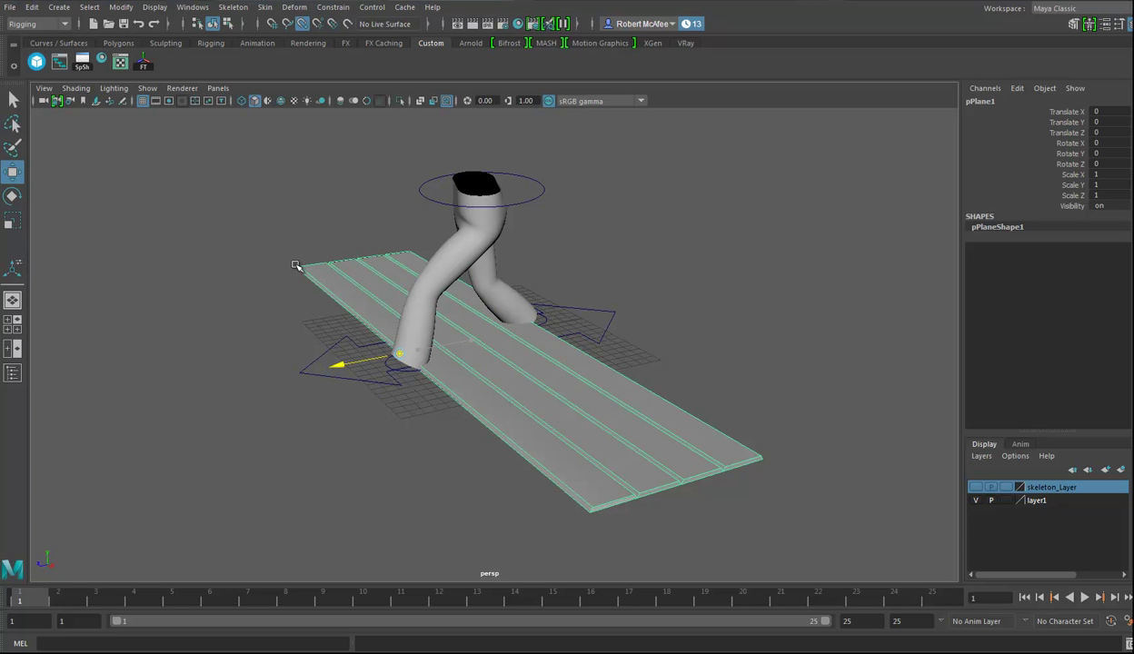
{"action": "middle_click_drag", "start_coordinate": [296, 268], "coordinate": [292, 270]}
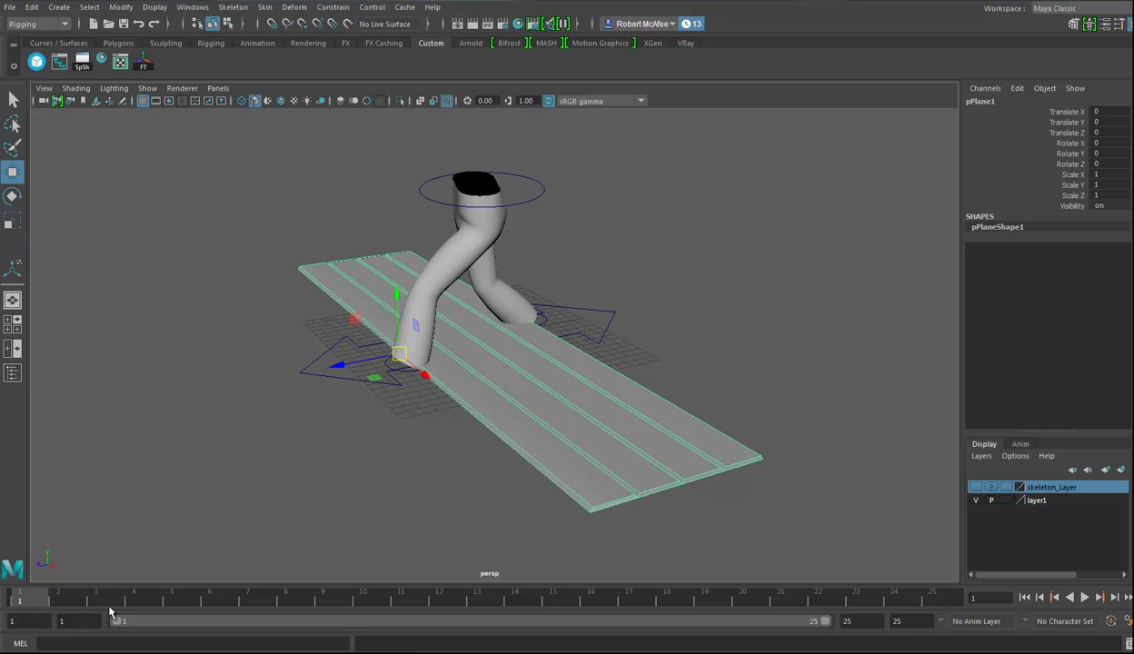
- Duplicate the ground plane, snap the copy along Z to the original's rear edge at -13.986, and select that Translate Z value
{"action": "left_click_drag", "start_coordinate": [436, 493], "coordinate": [415, 491], "text": "alt"}
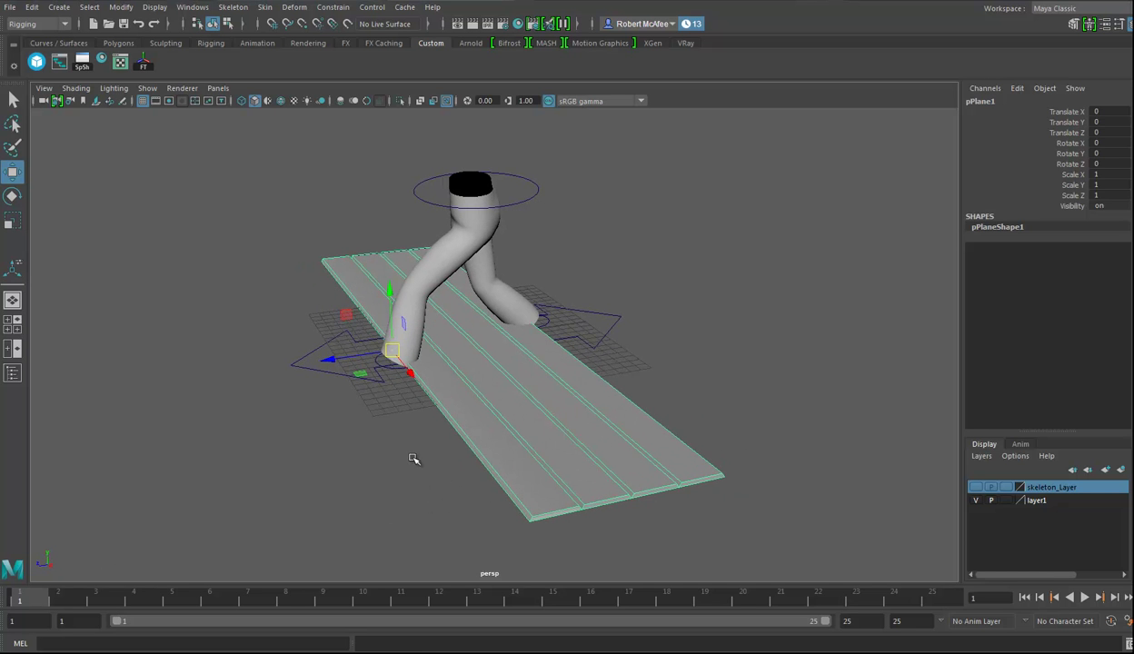
{"action": "key", "text": "ctrl+d"}
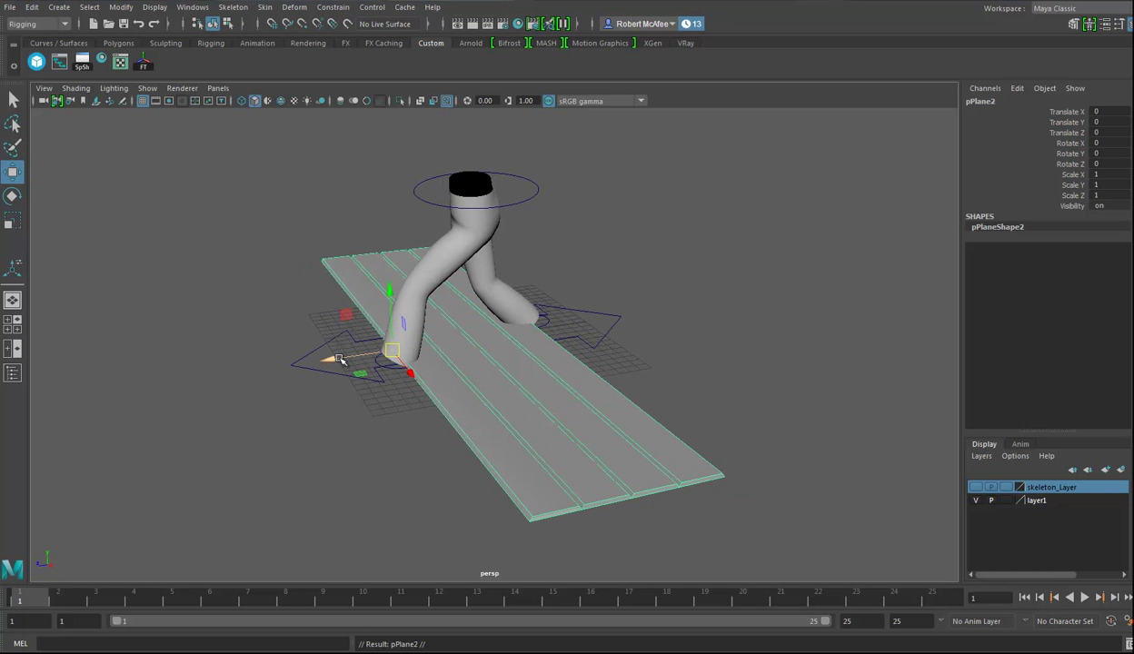
{"action": "left_click_drag", "start_coordinate": [338, 360], "coordinate": [751, 486]}
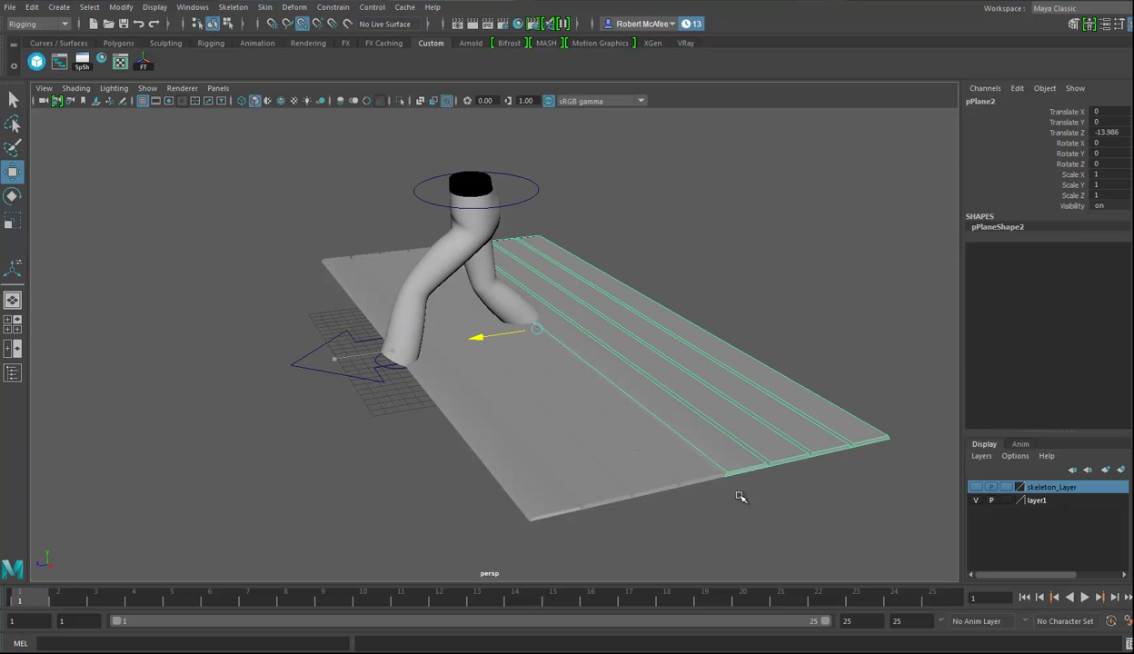
{"action": "double_click", "coordinate": [1124, 133]}
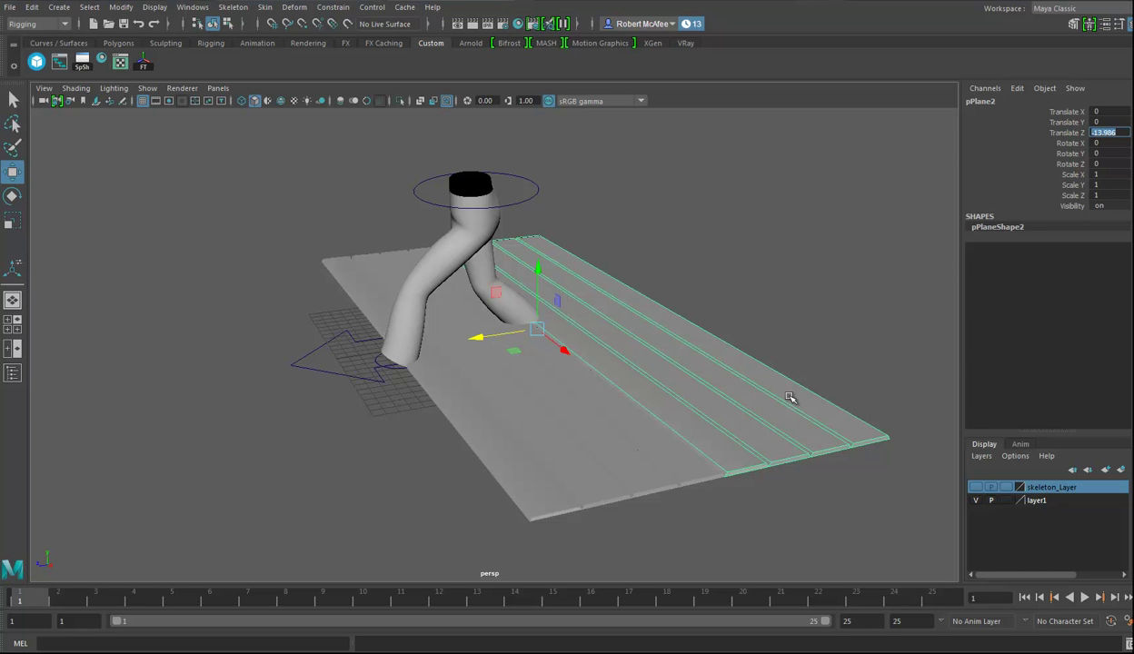
- Delete the offset copy and bring back the duplicate plane at Translate Z 0
{"action": "key", "text": "BackSpace"}
{"action": "key", "text": "Delete"}
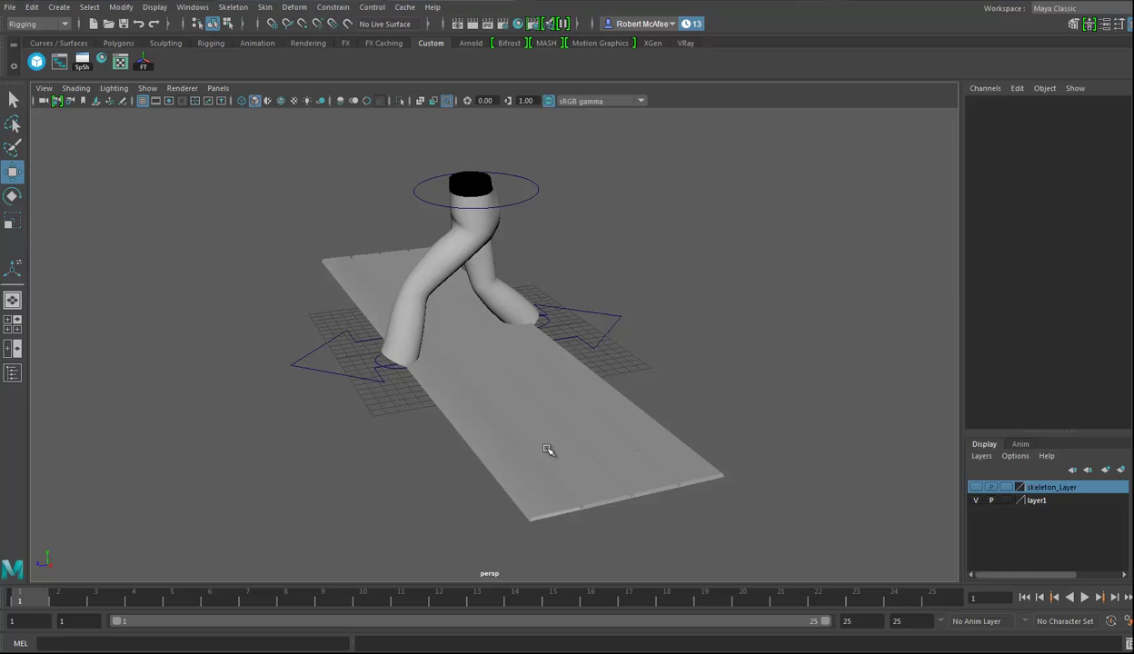
{"action": "key", "text": "ctrl+z"}
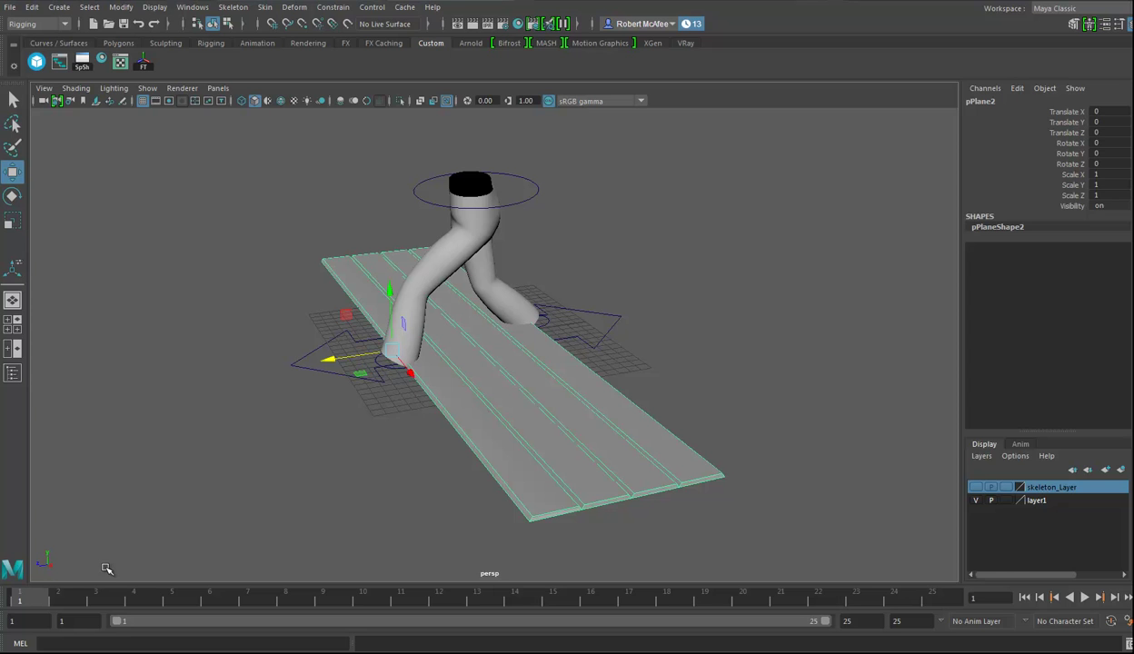
- Undo keying all channels and key only the duplicate plane's Translate Z at 0 on frame 1
{"action": "key", "text": "s"}
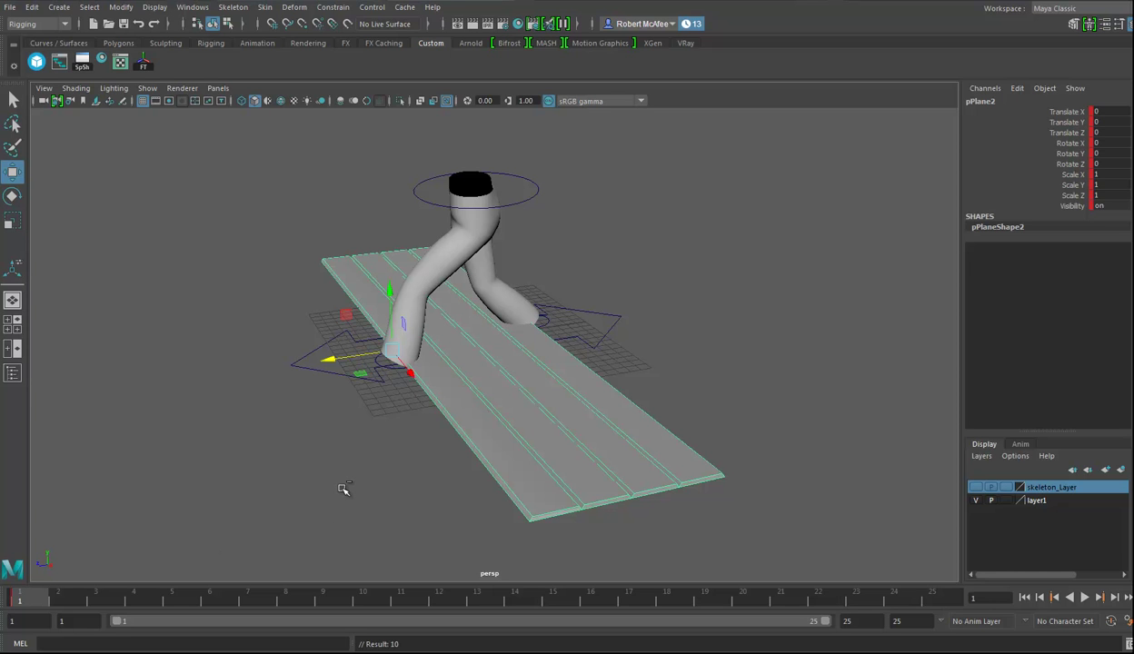
{"action": "key", "text": "ctrl+z"}
{"action": "left_click", "coordinate": [1076, 134]}
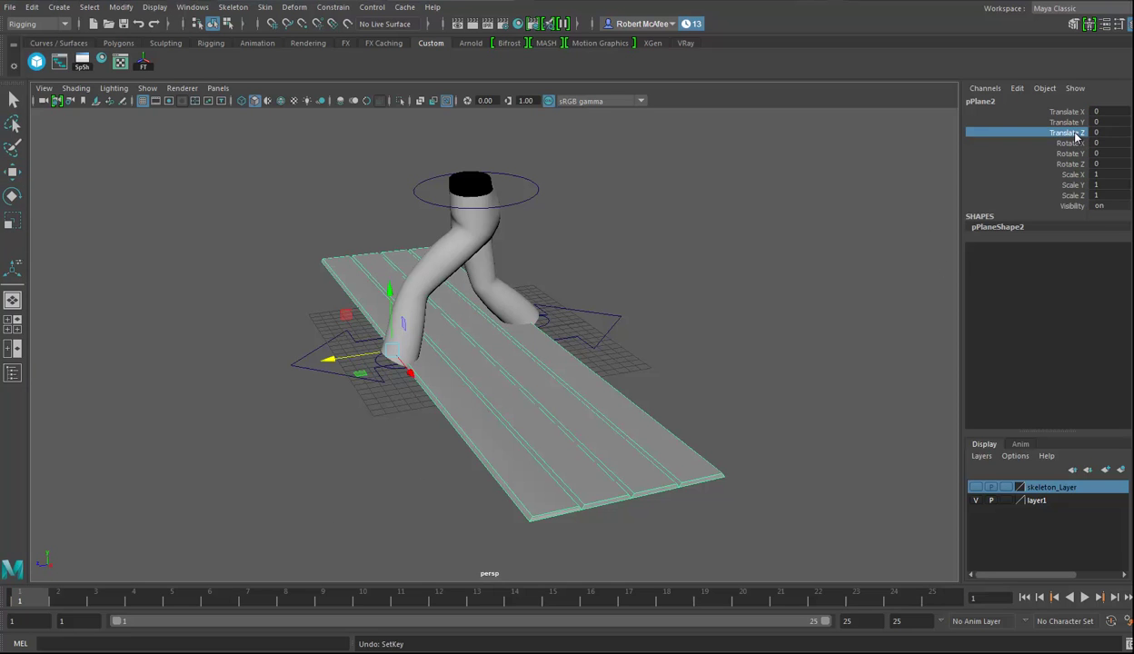
{"action": "right_click", "coordinate": [1076, 135]}
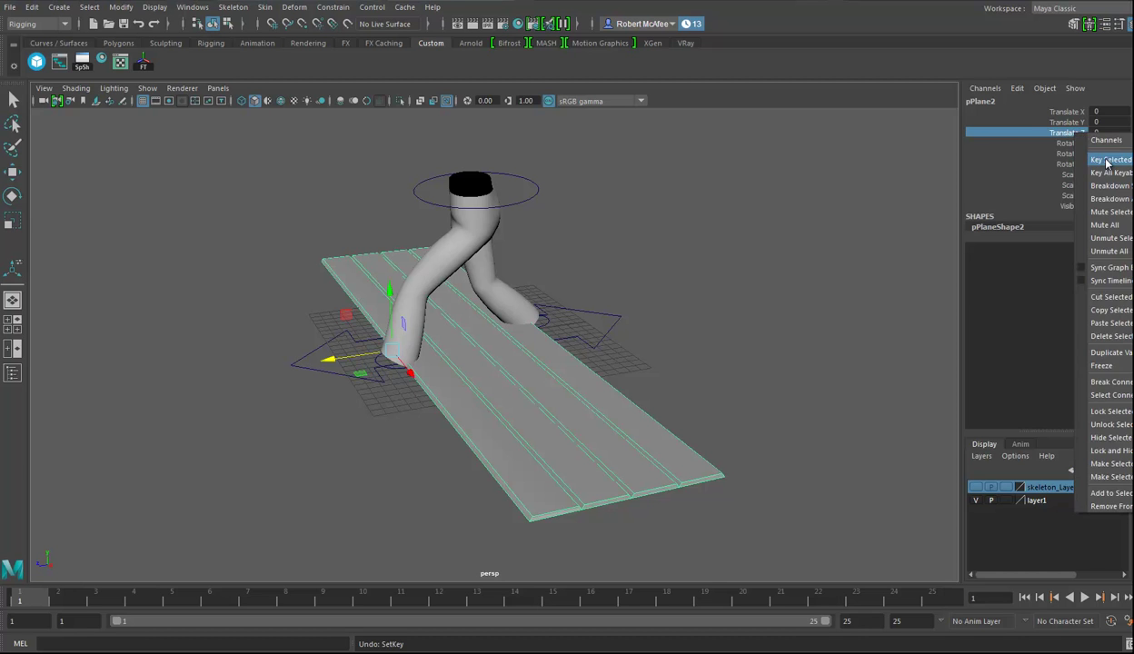
{"action": "left_click", "coordinate": [1083, 146]}
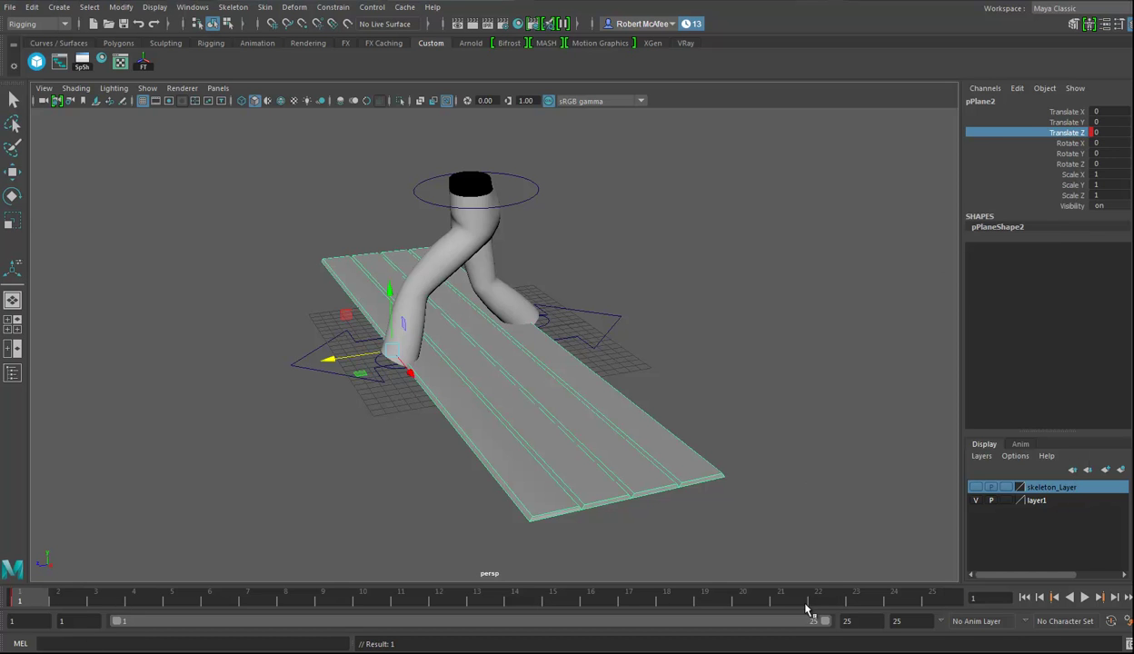
- Set the duplicate plane's Translate Z to -13.986 at frame 25 and key that channel
{"action": "left_click", "coordinate": [951, 601]}
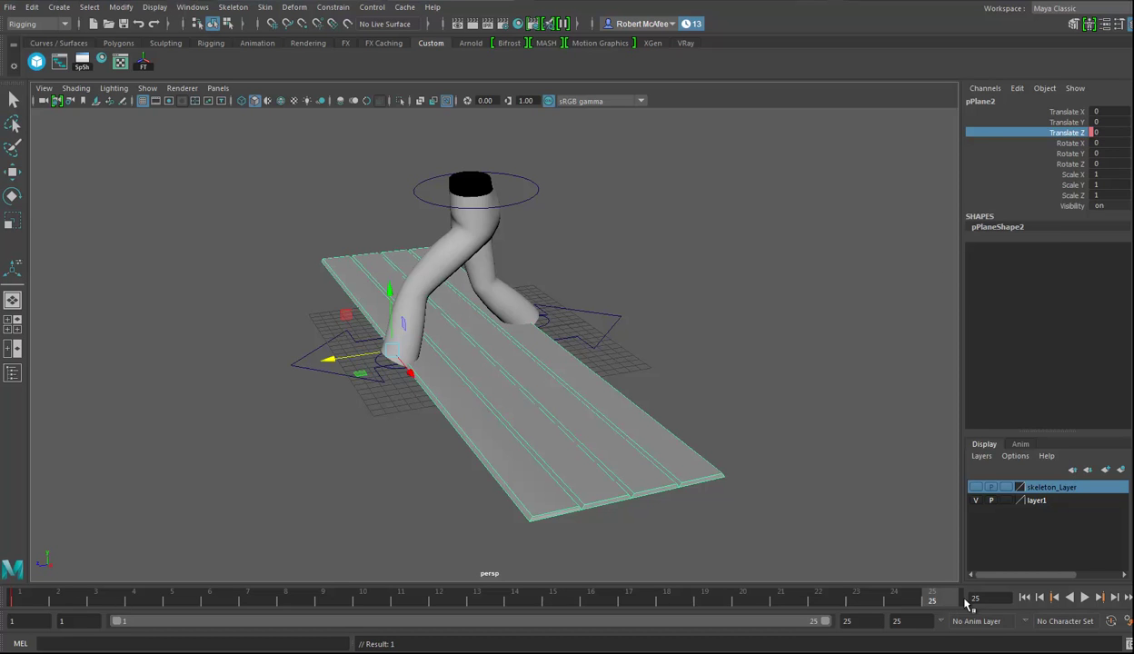
{"action": "double_click", "coordinate": [1119, 133]}
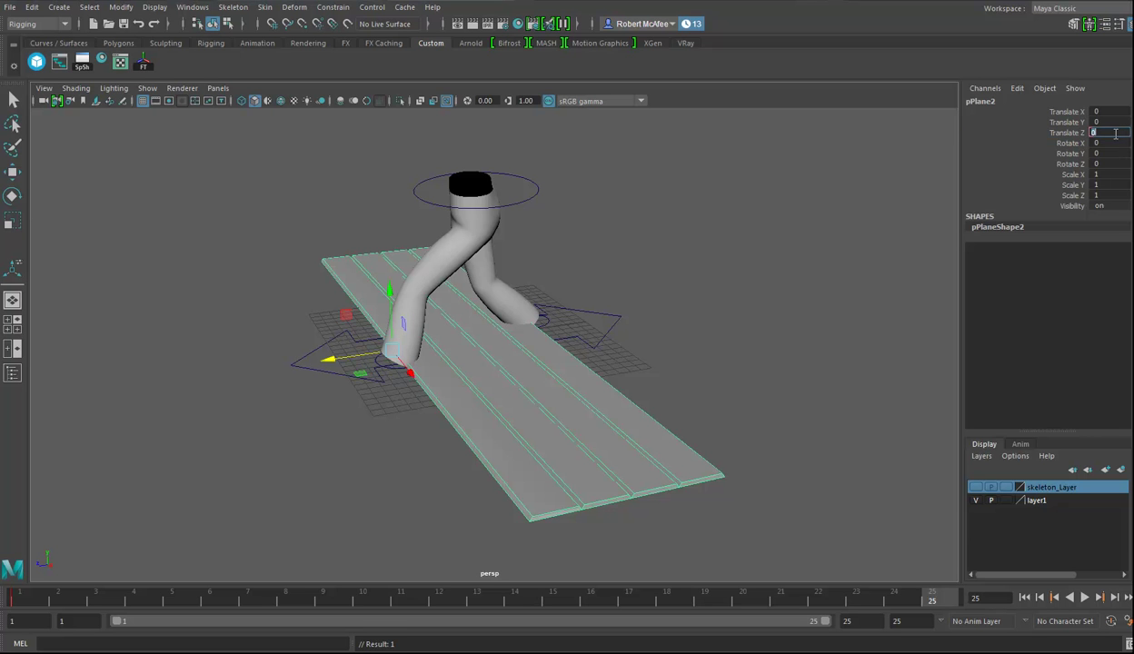
{"action": "type", "text": "-13.986"}
{"action": "key", "text": "Return"}
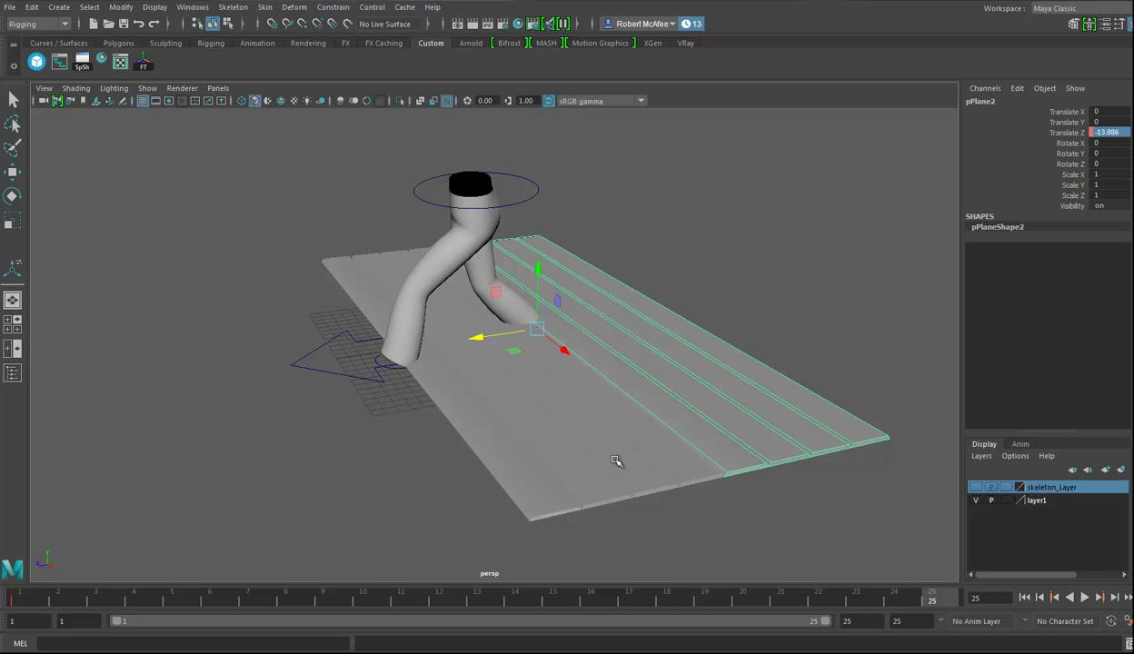
{"action": "left_click", "coordinate": [1052, 134]}
{"action": "right_click", "coordinate": [1051, 136]}
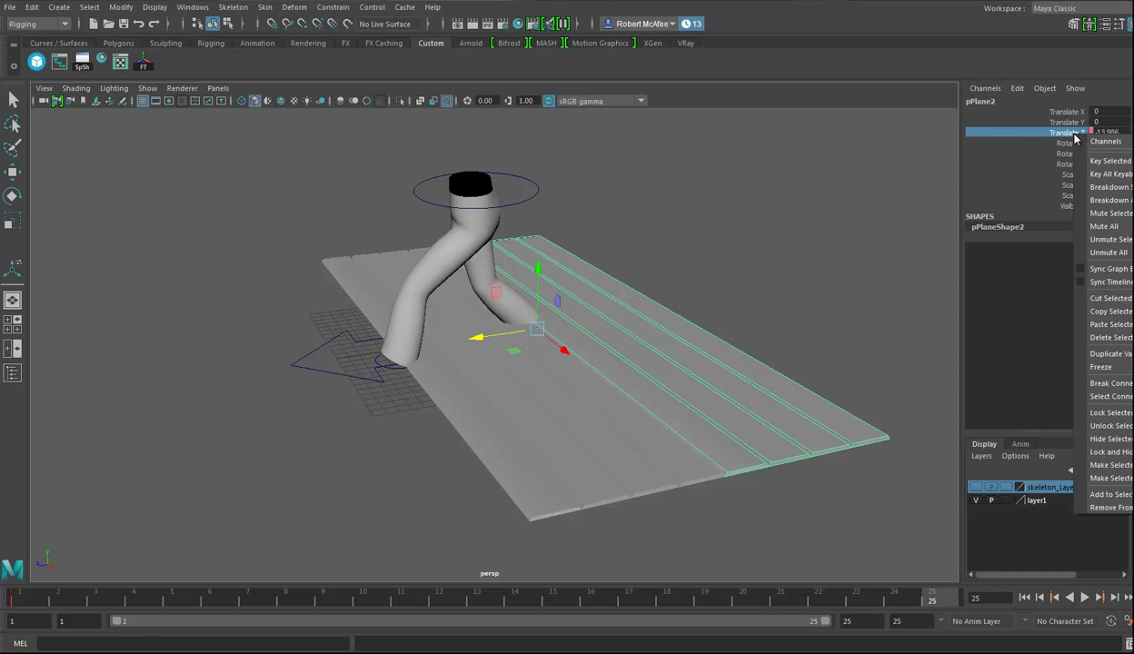
{"action": "left_click", "coordinate": [1108, 162]}
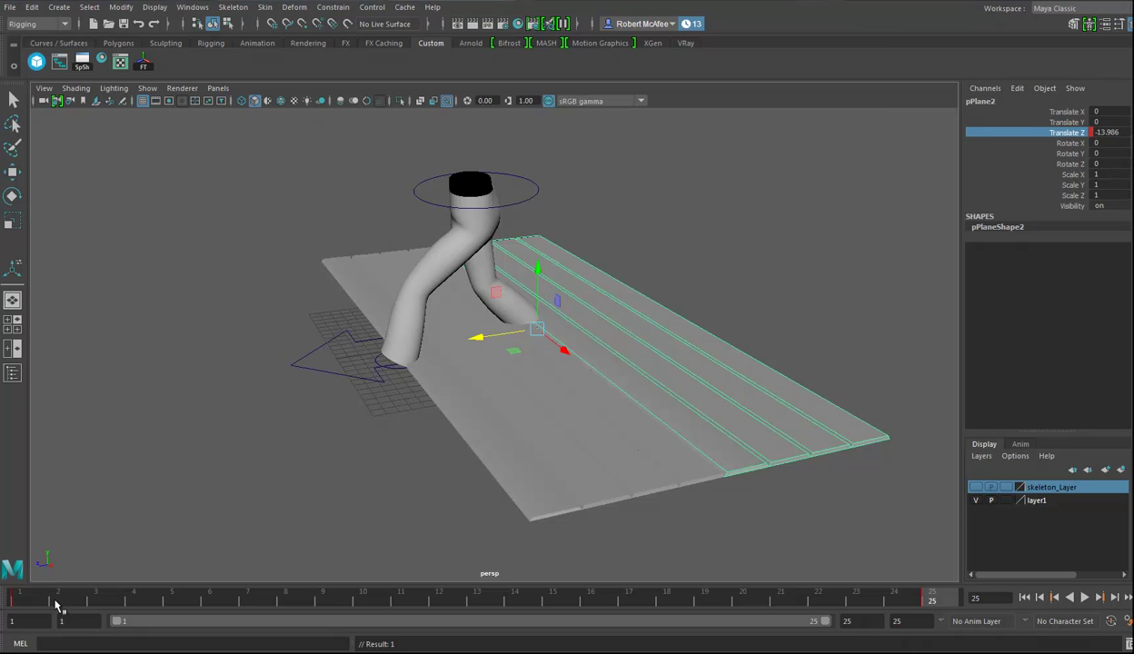
- Scrub the timeline to check the moving plane, and delete the original stationary plane
{"action": "left_click_drag", "start_coordinate": [50, 600], "coordinate": [856, 601]}
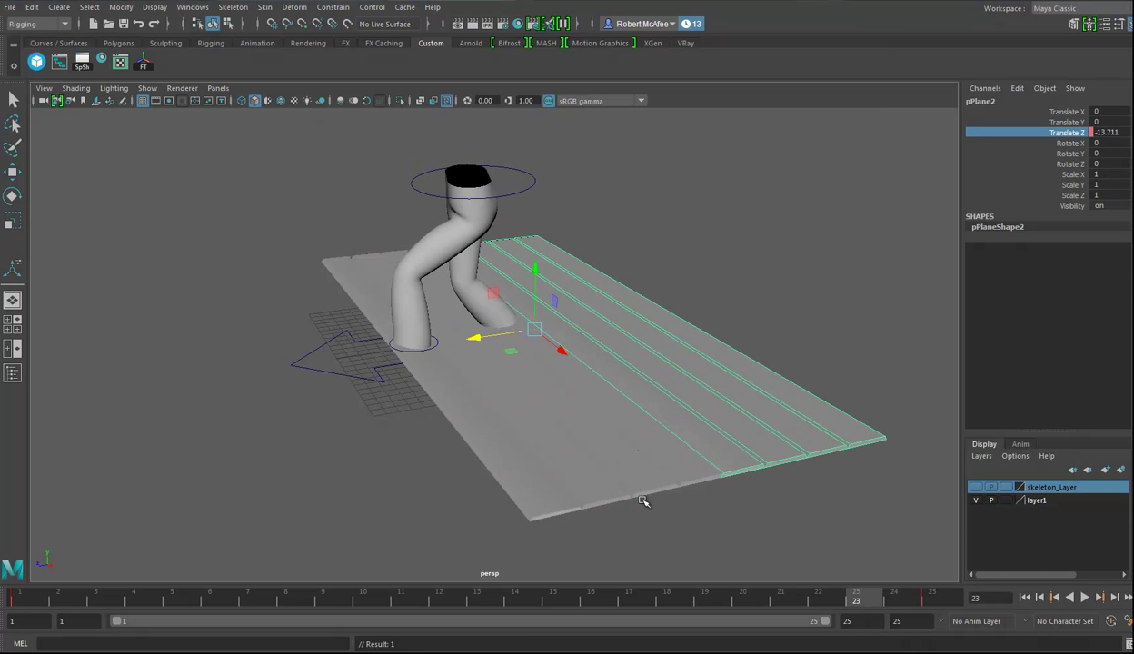
{"action": "left_click", "coordinate": [607, 462]}
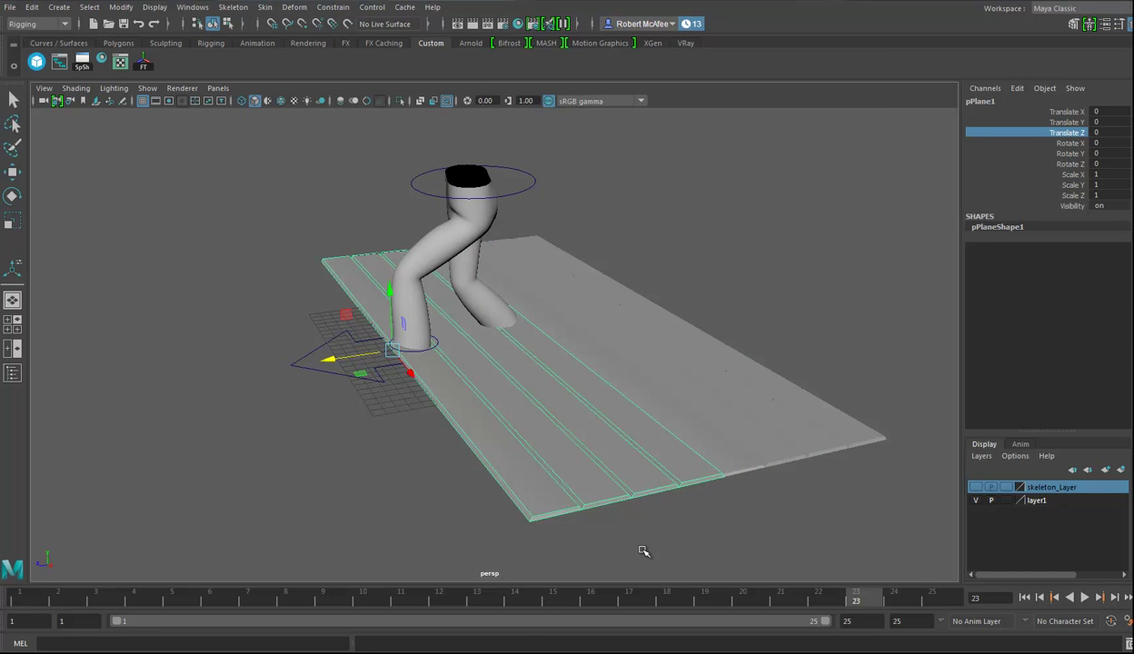
{"action": "key", "text": "Delete"}
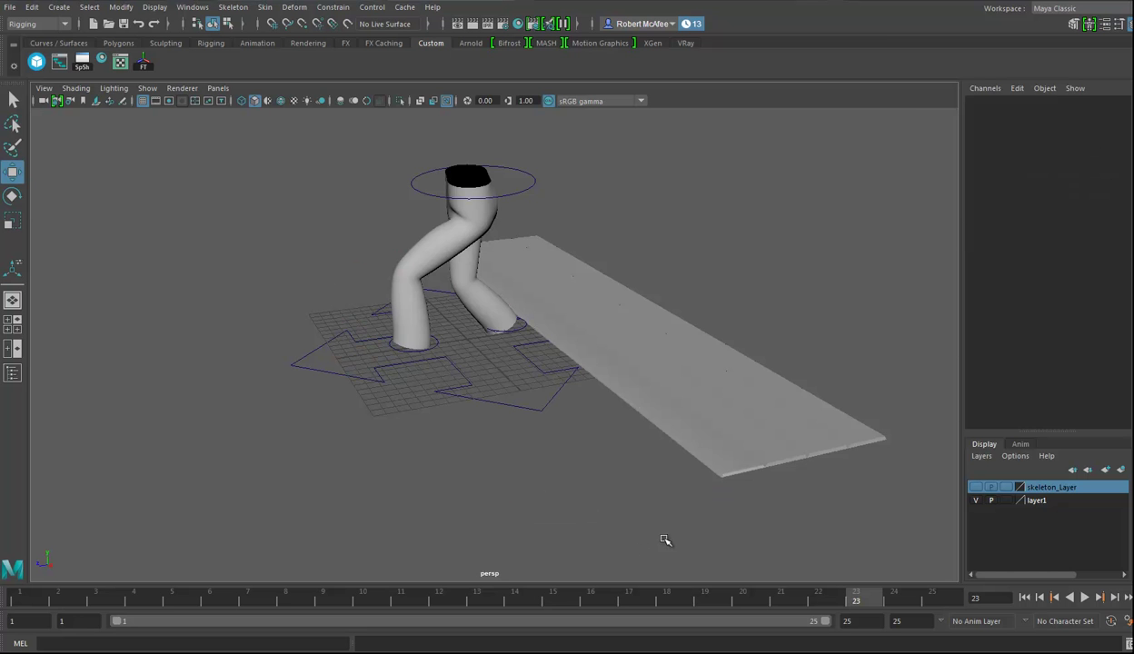
- Select the remaining animated plane, play back its motion under the legs, and stop at frame 16
{"action": "left_click", "coordinate": [688, 425]}
{"action": "key", "text": "alt+v"}
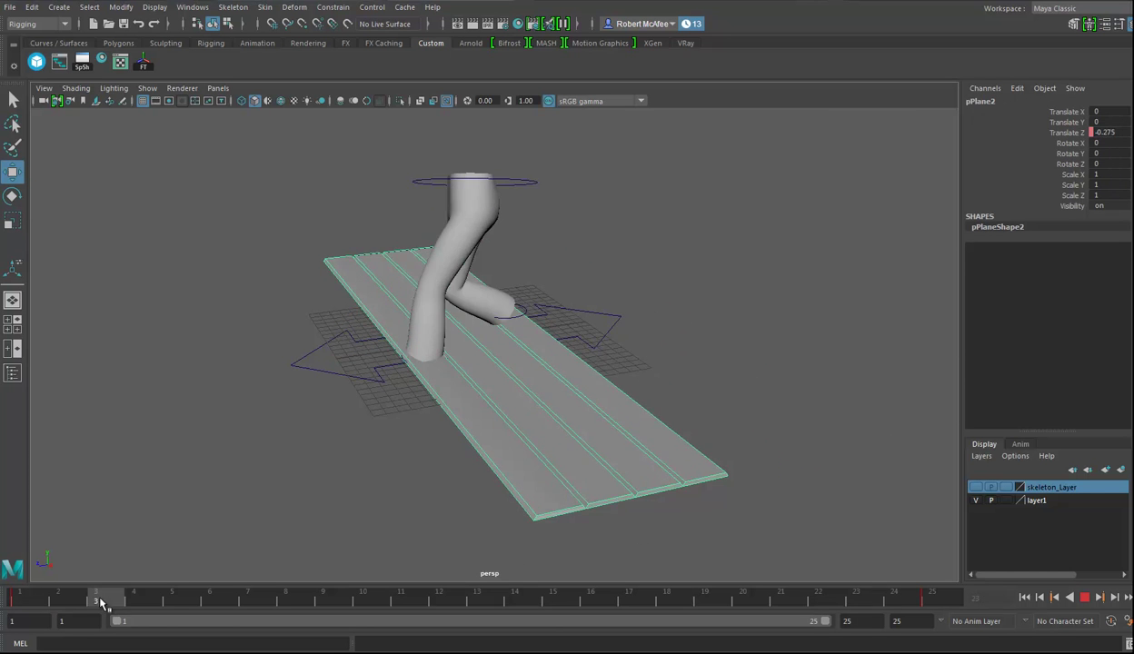
{"action": "left_click", "coordinate": [590, 602]}
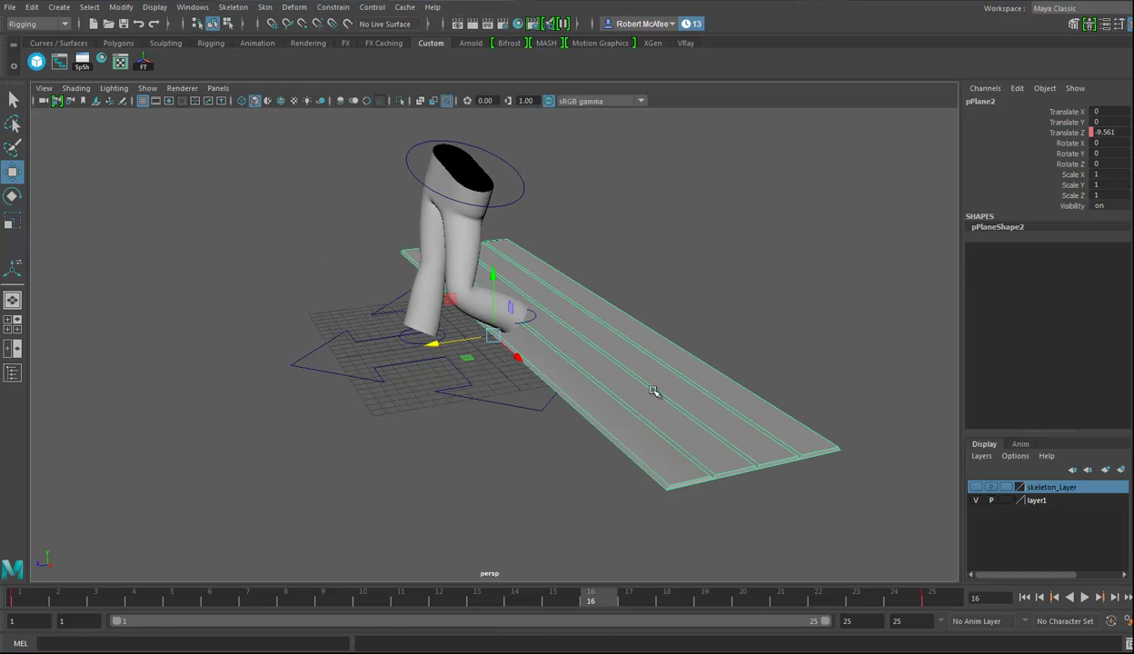
- Give the plane's Translate Z curve linear tangents in the Graph Editor, and close the editor
{"action": "left_click", "coordinate": [192, 7]}
{"action": "mouse_move", "coordinate": [222, 56]}
{"action": "mouse_move", "coordinate": [222, 80]}
{"action": "left_click", "coordinate": [382, 90]}
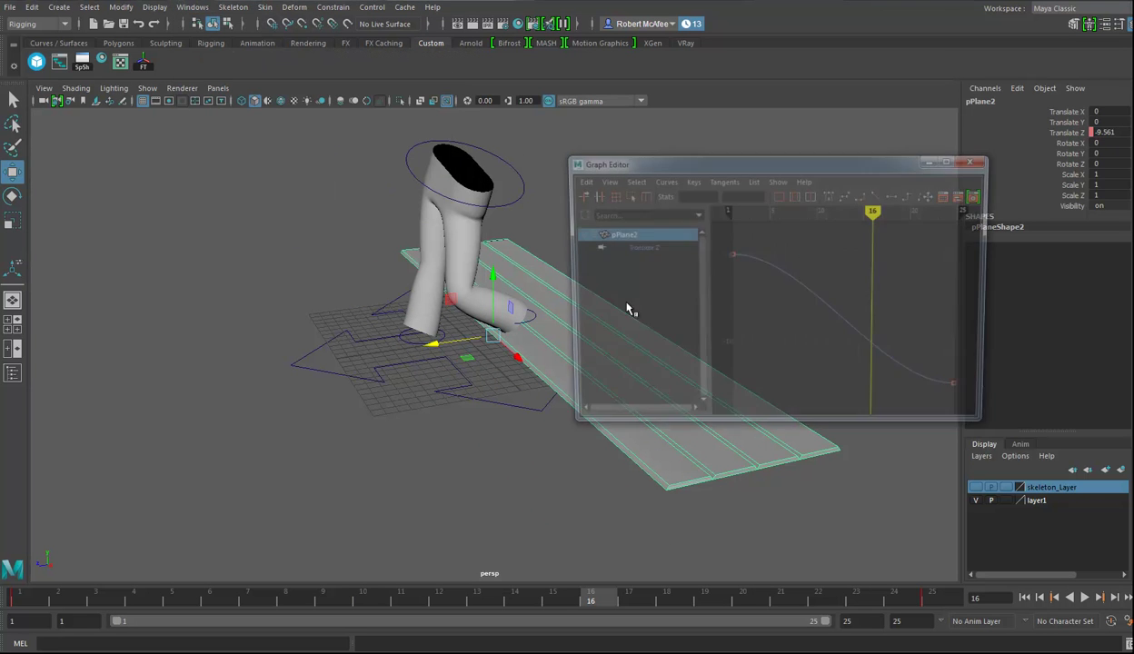
{"action": "left_click", "coordinate": [823, 298]}
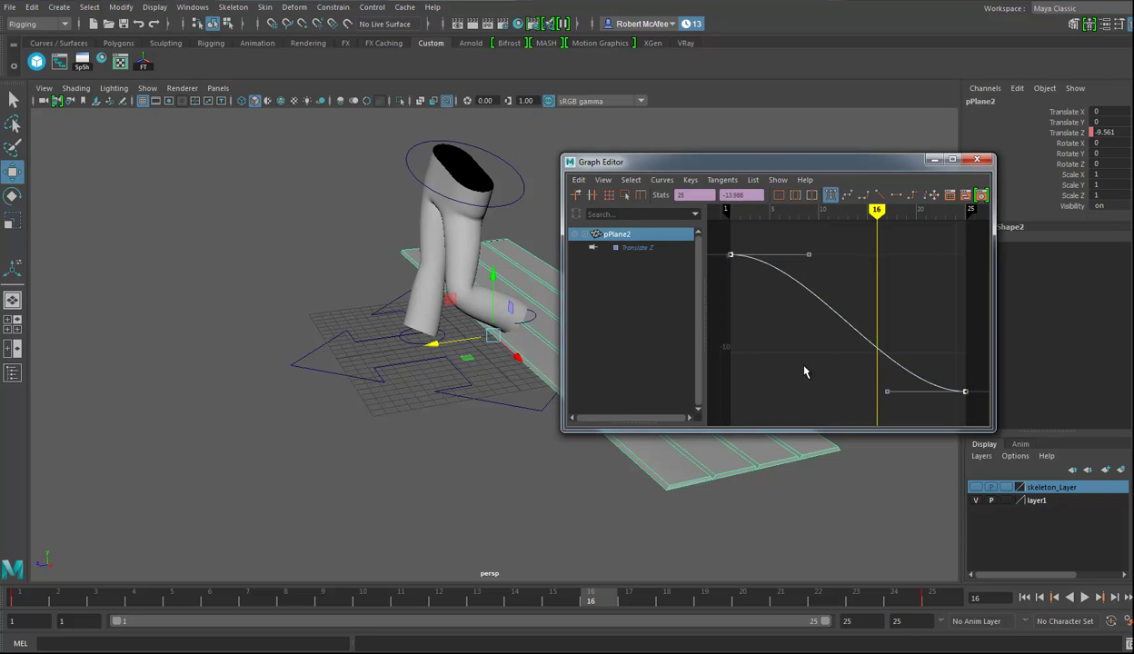
{"action": "left_click", "coordinate": [848, 195]}
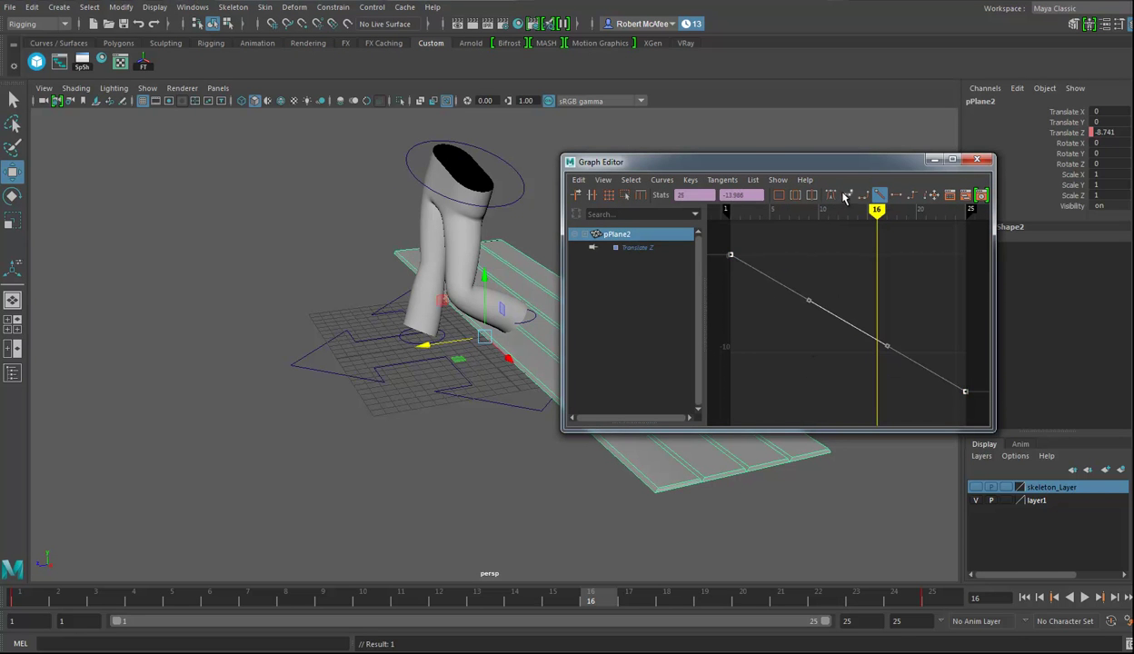
{"action": "left_click", "coordinate": [978, 161]}
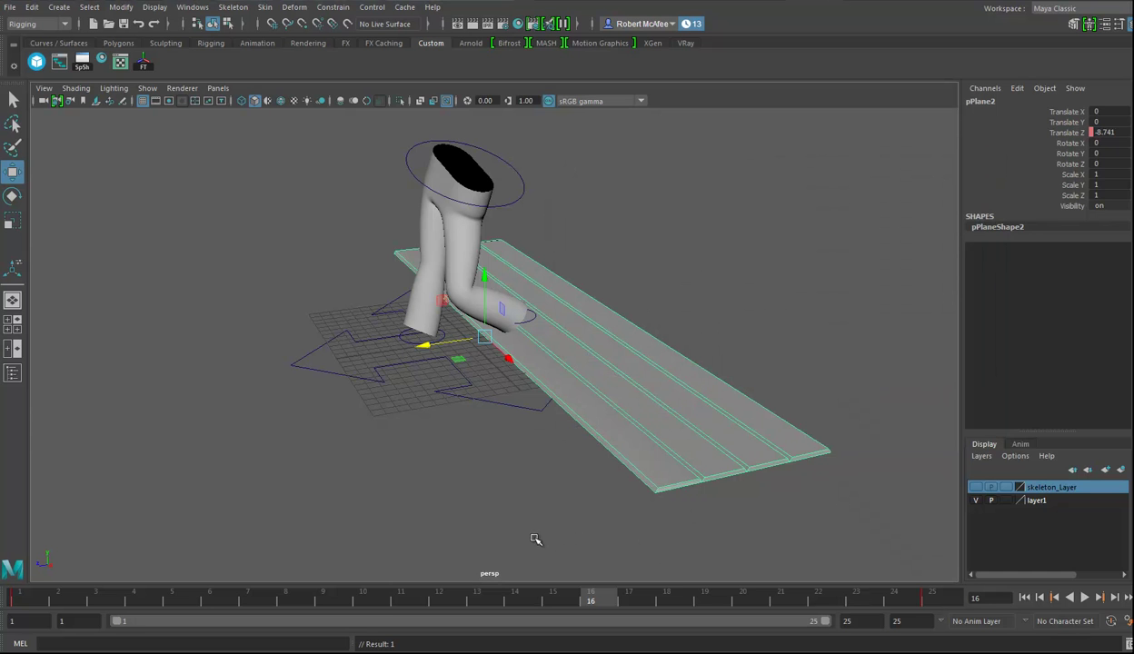
- Play back and scrub the walk cycle to check the feet against the linearly moving plane
{"action": "left_click", "coordinate": [47, 601]}
{"action": "key", "text": "alt+v"}
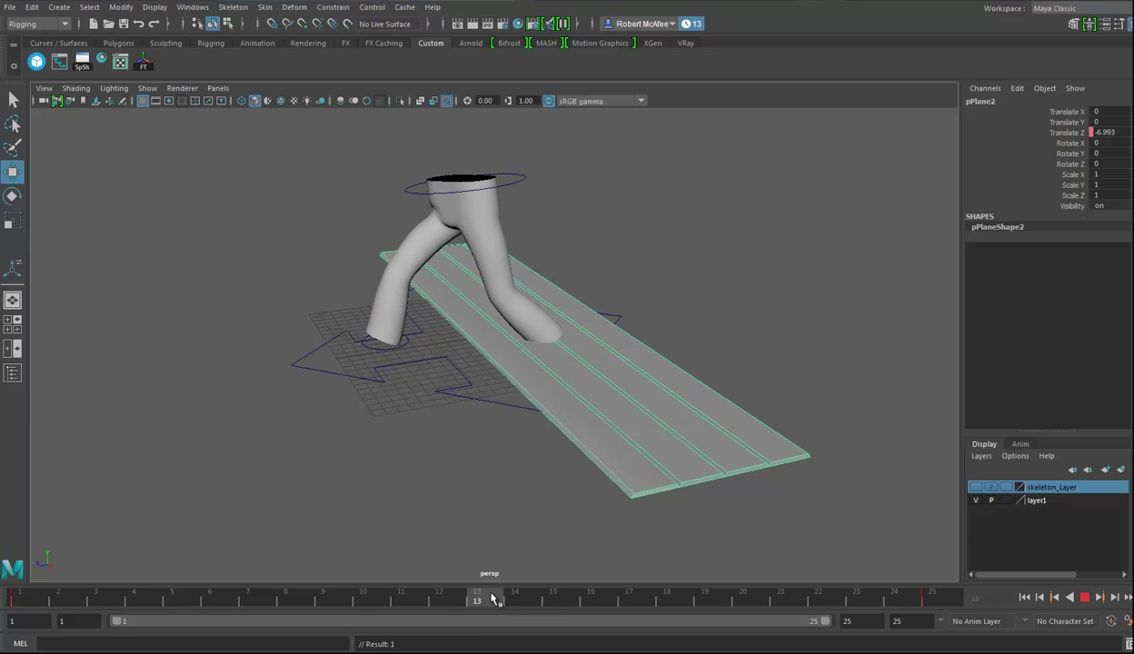
{"action": "left_click_drag", "start_coordinate": [492, 598], "coordinate": [171, 598]}
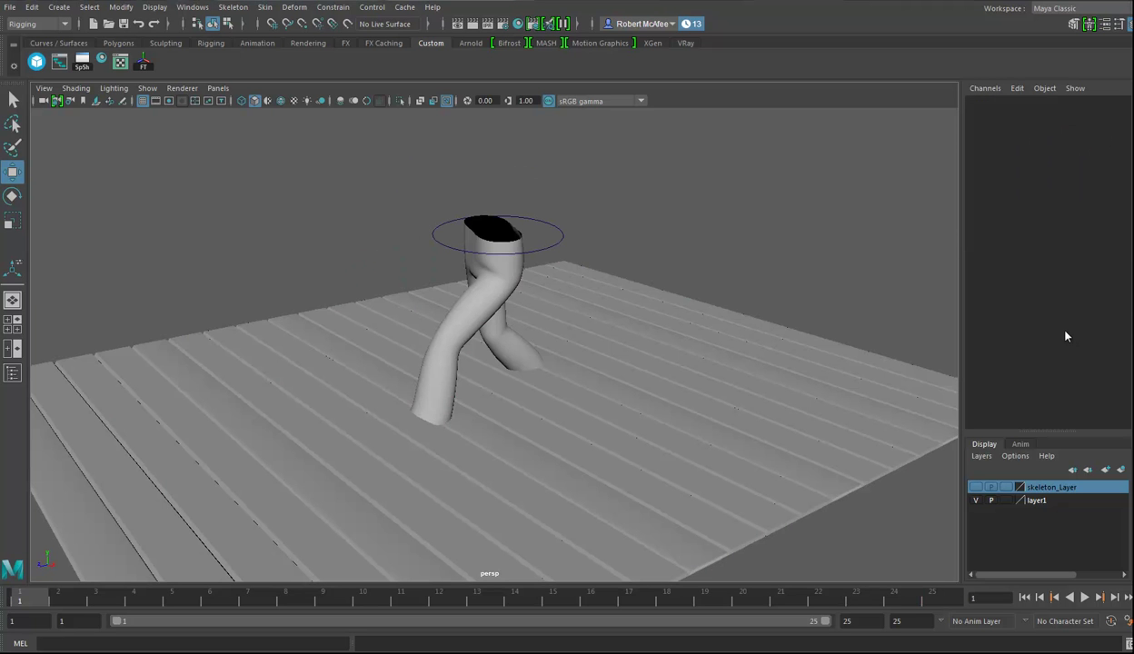
- Check the walk cycle over the extended striped ground across frames 1 to 25
{"action": "left_click_drag", "start_coordinate": [644, 400], "coordinate": [627, 423], "text": "alt"}
{"action": "left_click_drag", "start_coordinate": [41, 600], "coordinate": [934, 600]}
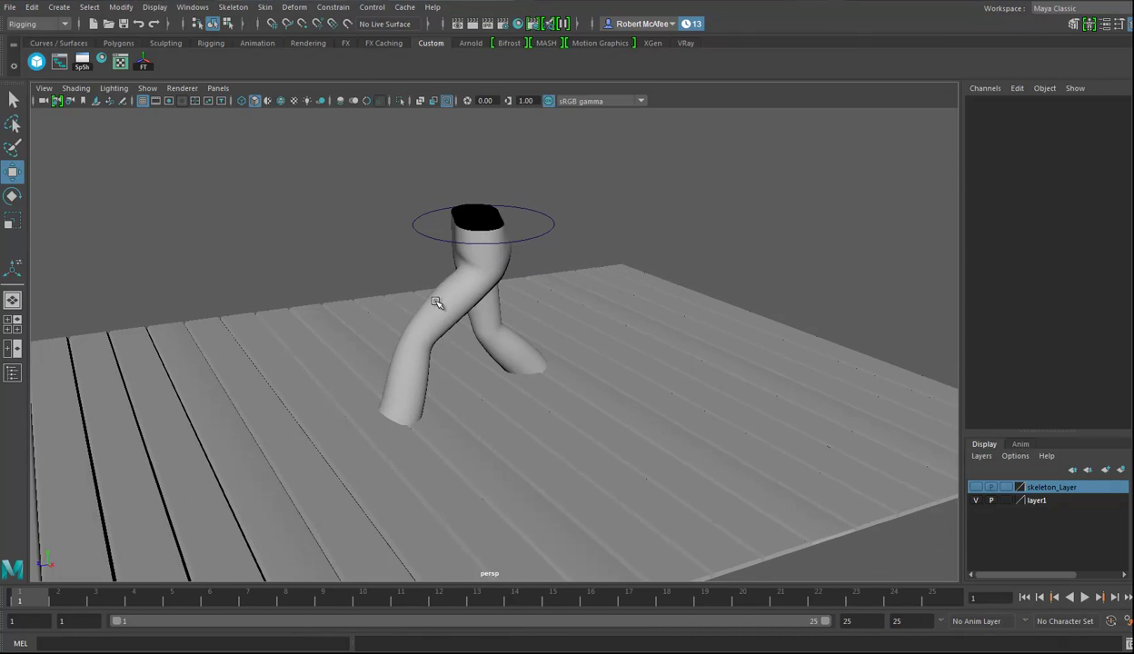
{"action": "key", "text": "Escape"}
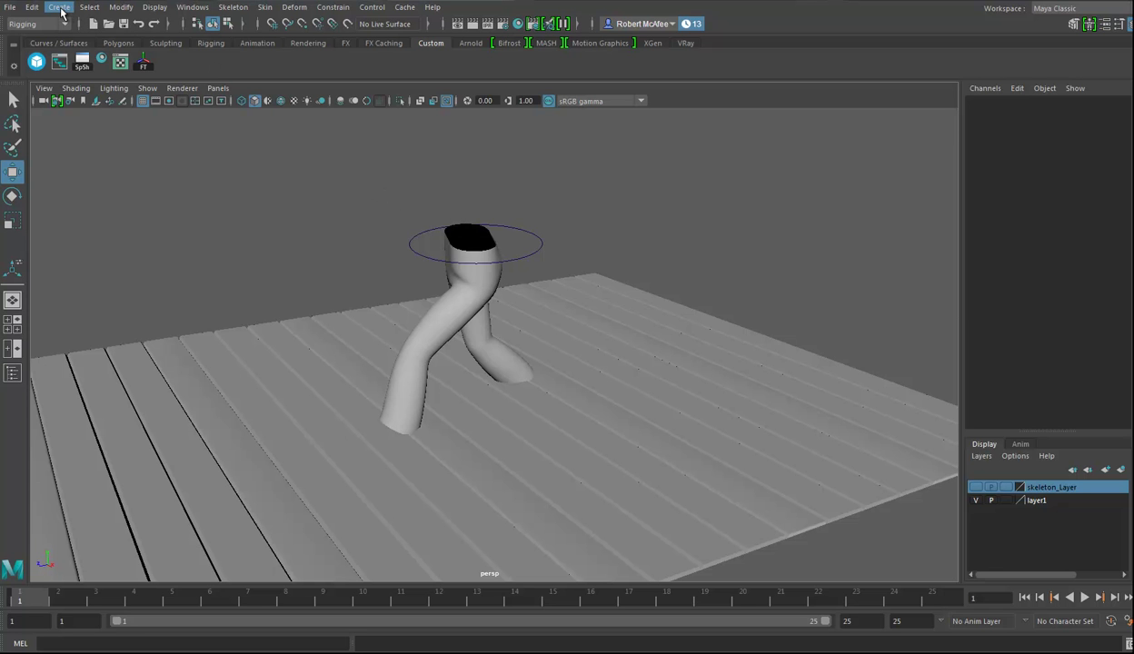
- Add a V-Ray Dome Light to the scene
{"action": "left_click", "coordinate": [61, 9]}
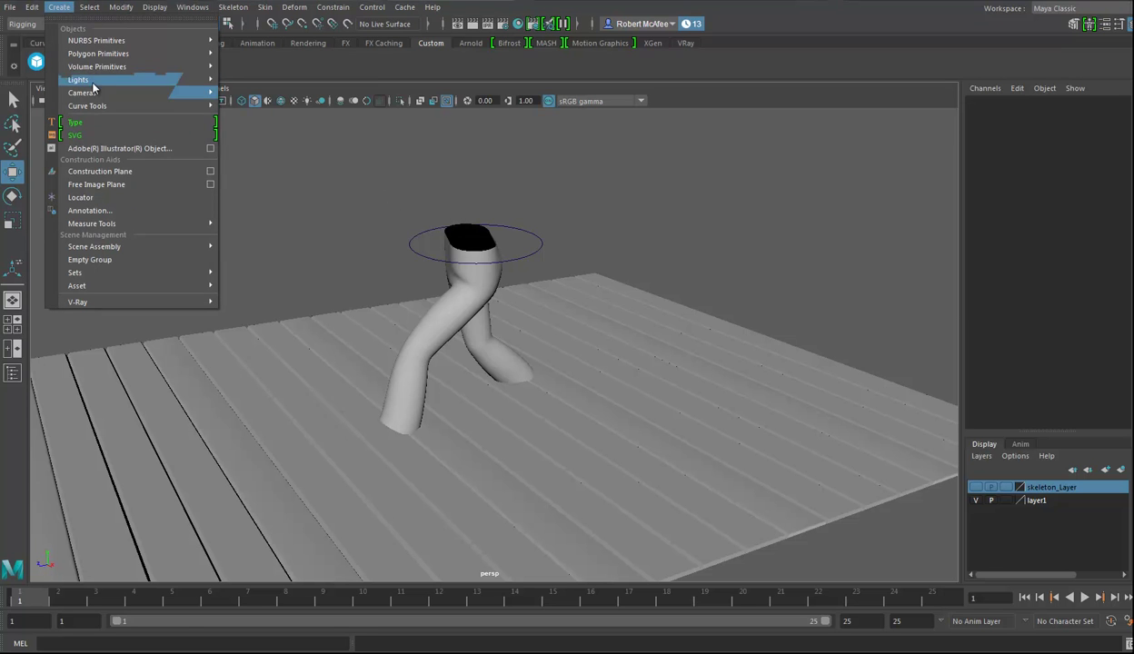
{"action": "mouse_move", "coordinate": [127, 79]}
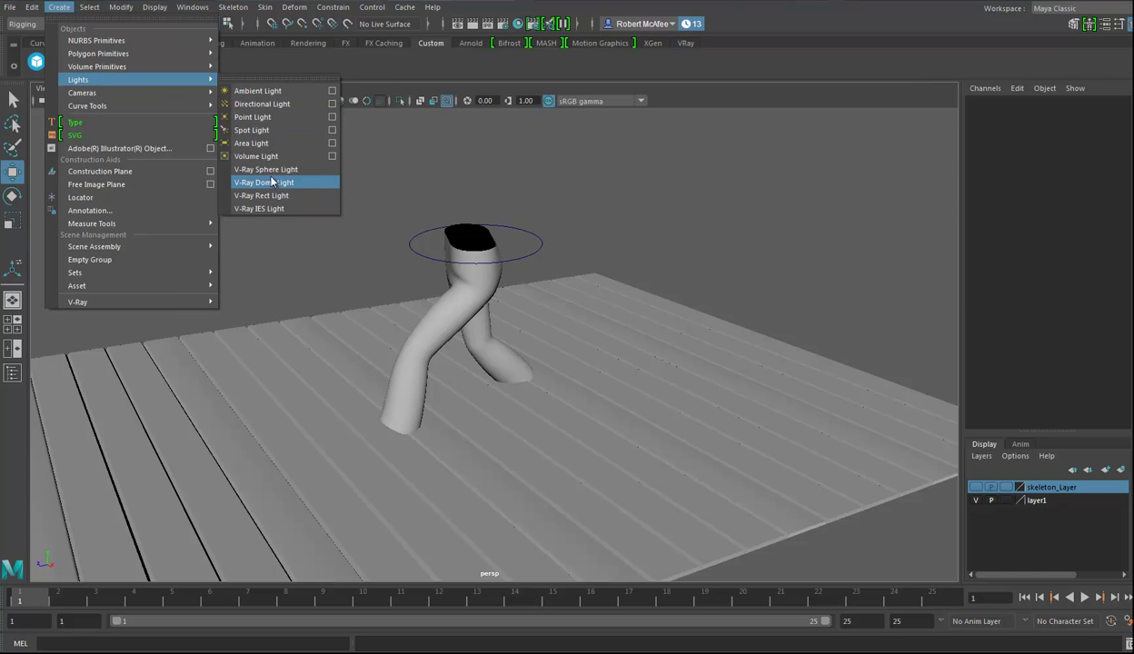
{"action": "left_click", "coordinate": [270, 183]}
{"action": "left_click_drag", "start_coordinate": [529, 234], "coordinate": [577, 218], "text": "alt"}
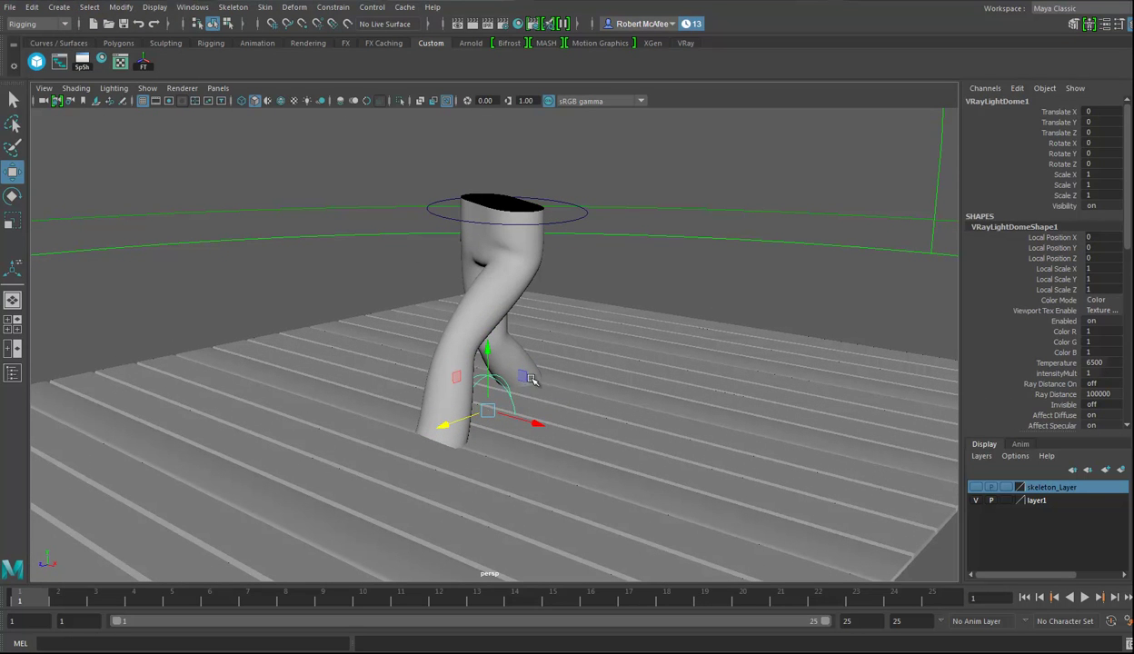
- Test-render the current frame with Maya Software, and save the scene as WalkingPJS03_animation in the scenes folder
{"action": "left_click", "coordinate": [472, 25]}
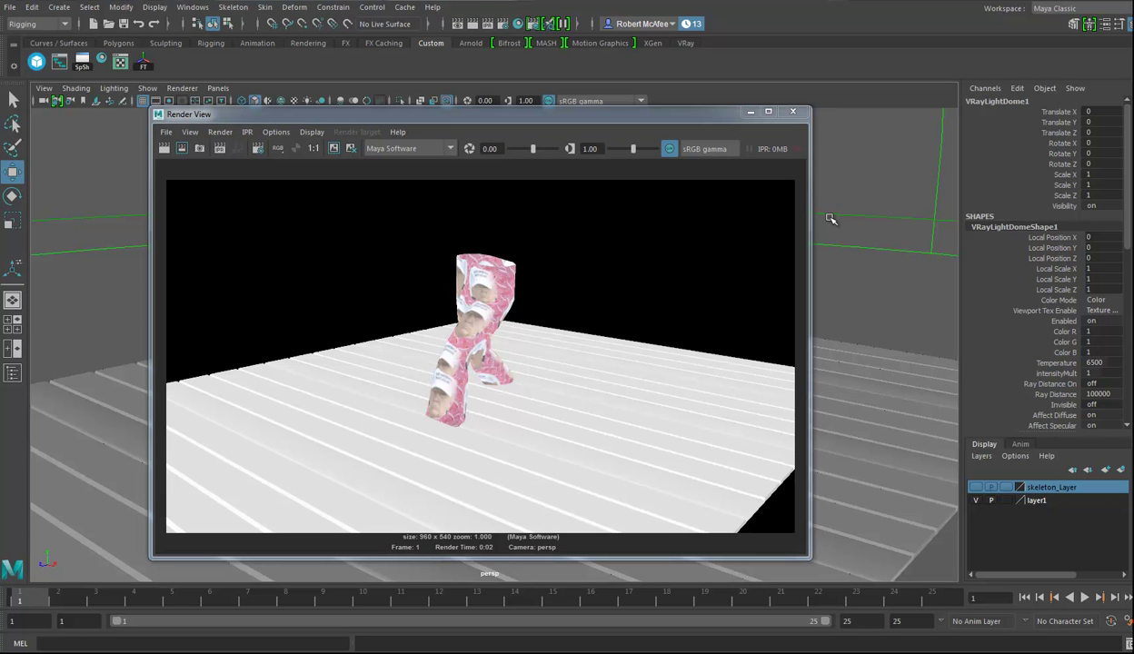
{"action": "left_click", "coordinate": [9, 6]}
{"action": "left_click", "coordinate": [337, 163]}
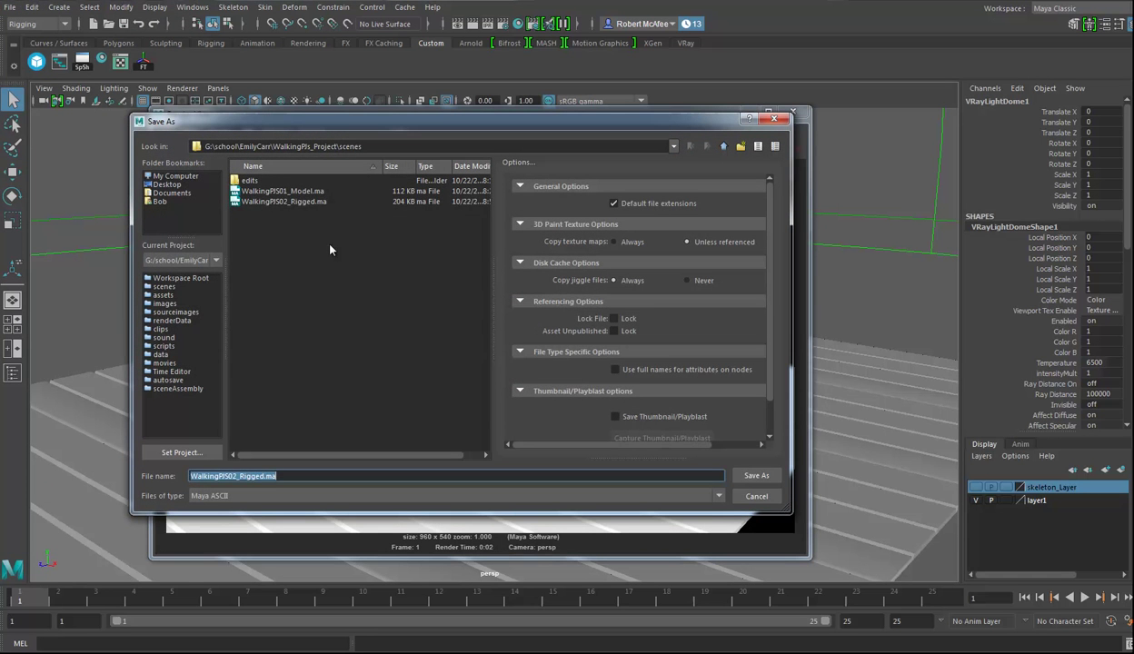
{"action": "left_click", "coordinate": [261, 202]}
{"action": "left_click", "coordinate": [325, 476]}
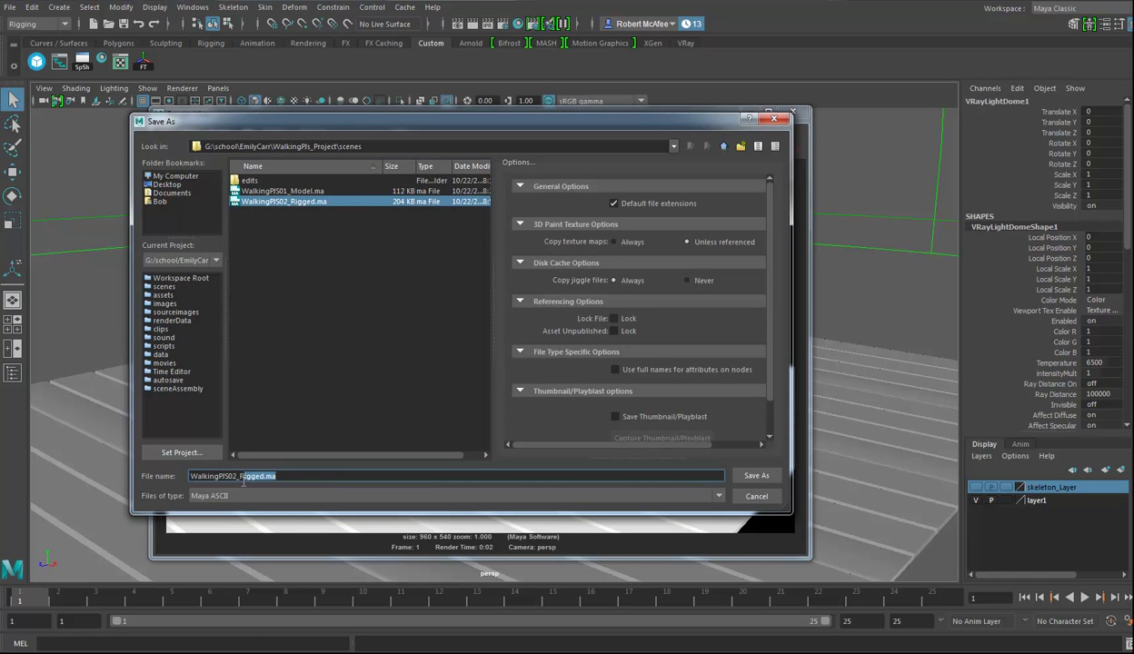
{"action": "type", "text": "3"}
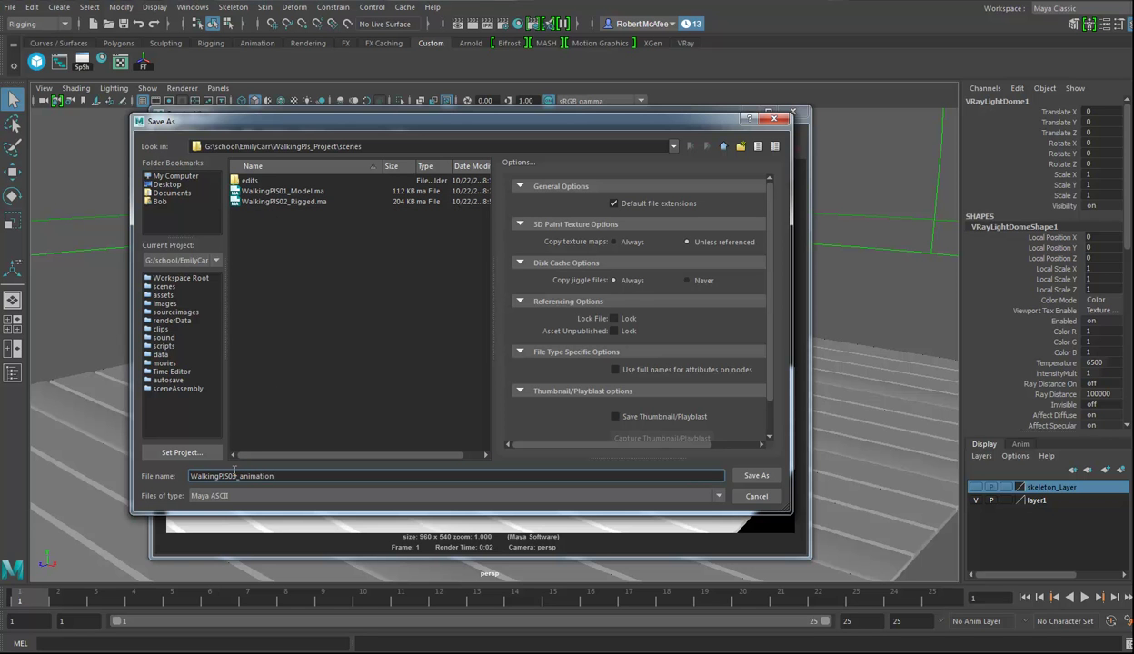
{"action": "type", "text": "_animation"}
{"action": "key", "text": "Return"}
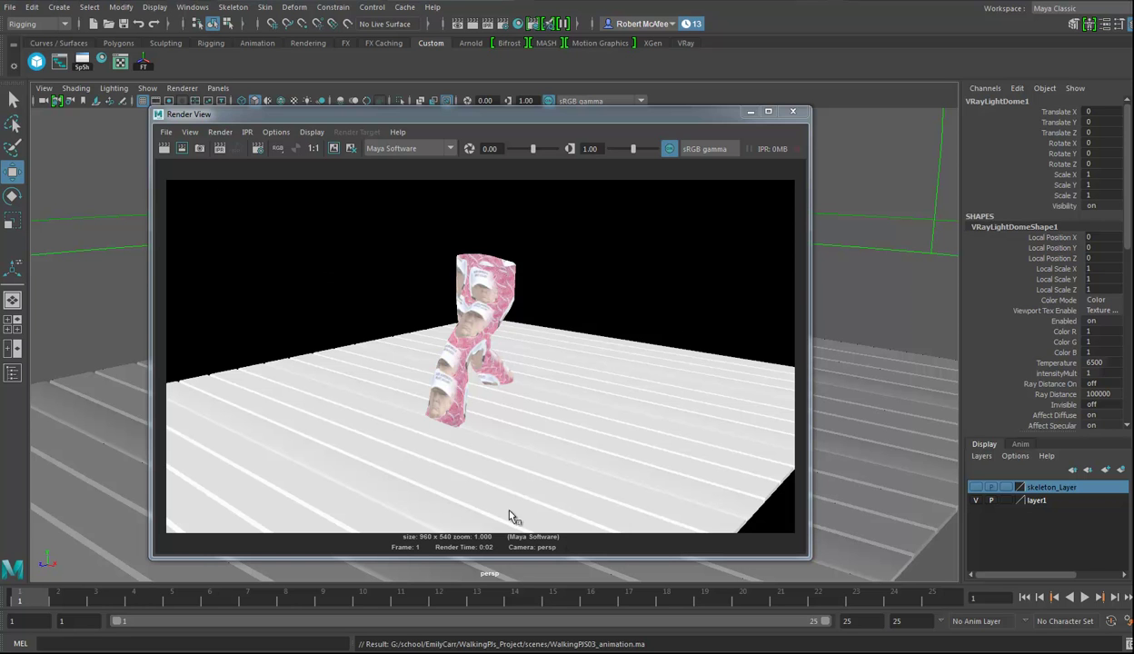
- Switch the renderer to V-Ray, render the current frame and bring the V-Ray frame buffer fully into view
{"action": "left_click", "coordinate": [430, 151]}
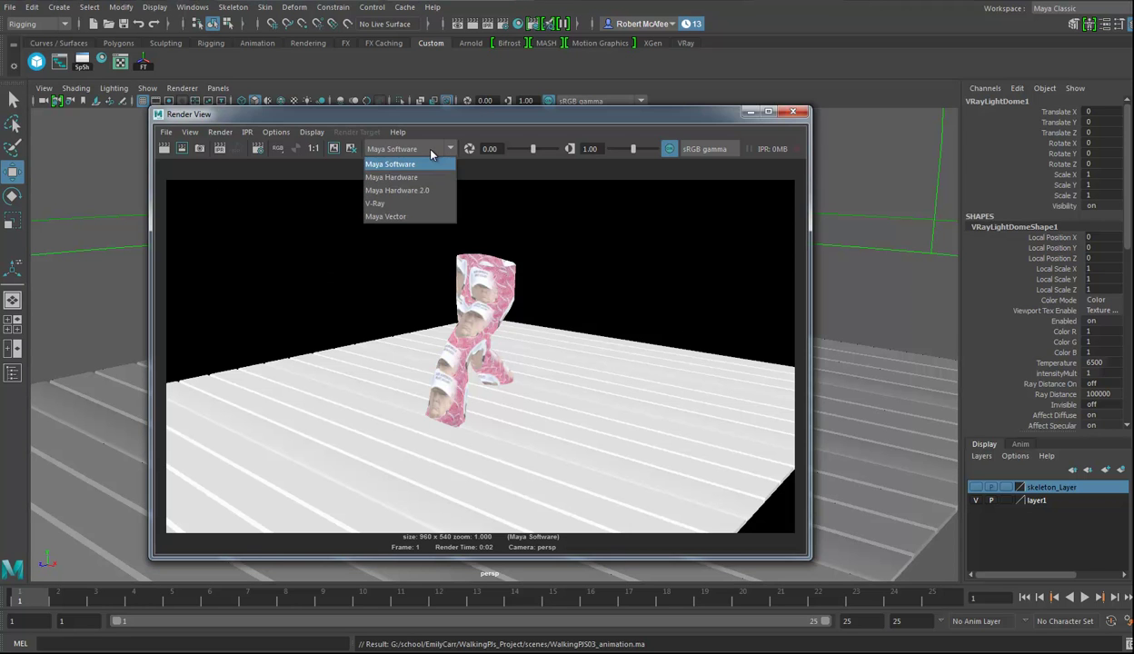
{"action": "left_click", "coordinate": [382, 204]}
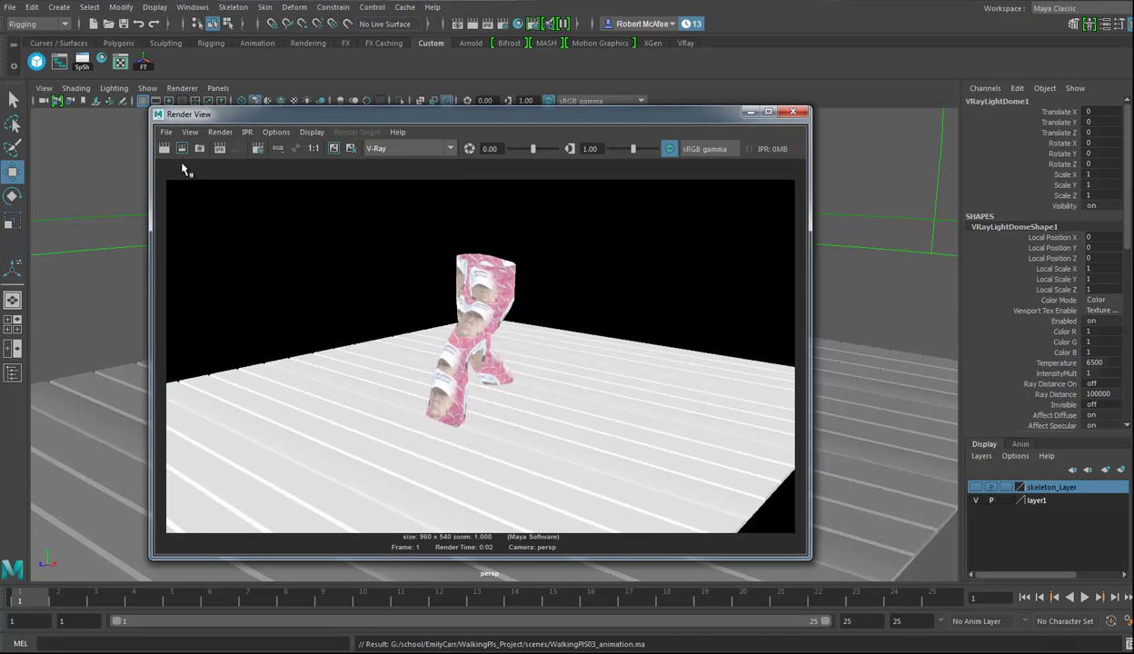
{"action": "left_click", "coordinate": [165, 150]}
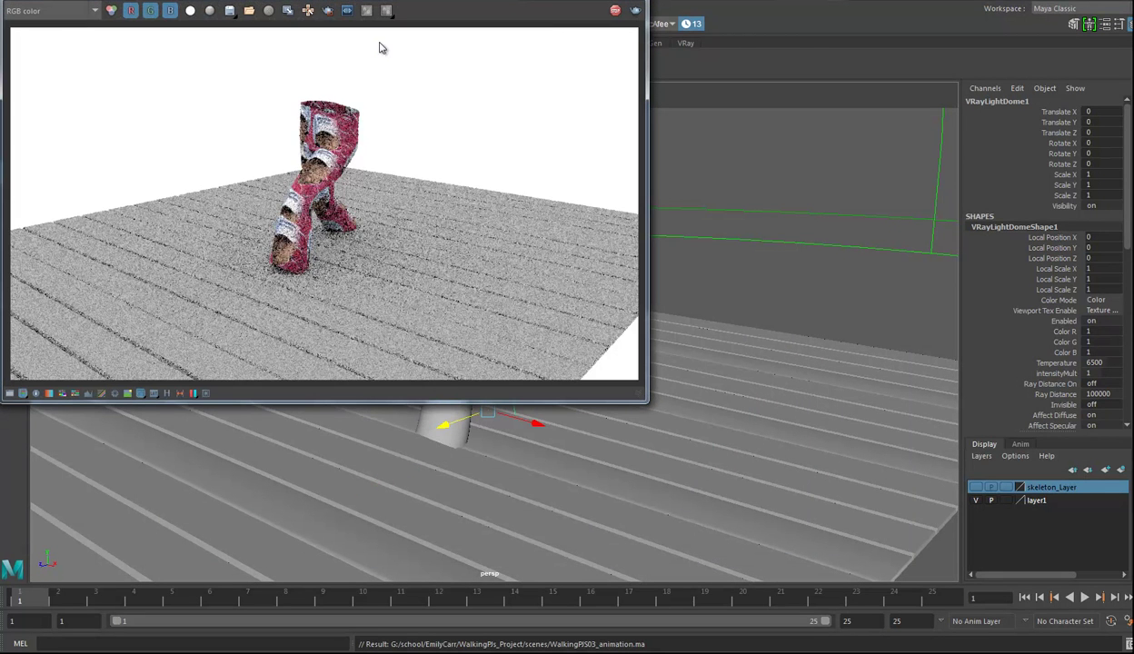
{"action": "left_click_drag", "start_coordinate": [348, 2], "coordinate": [532, 123]}
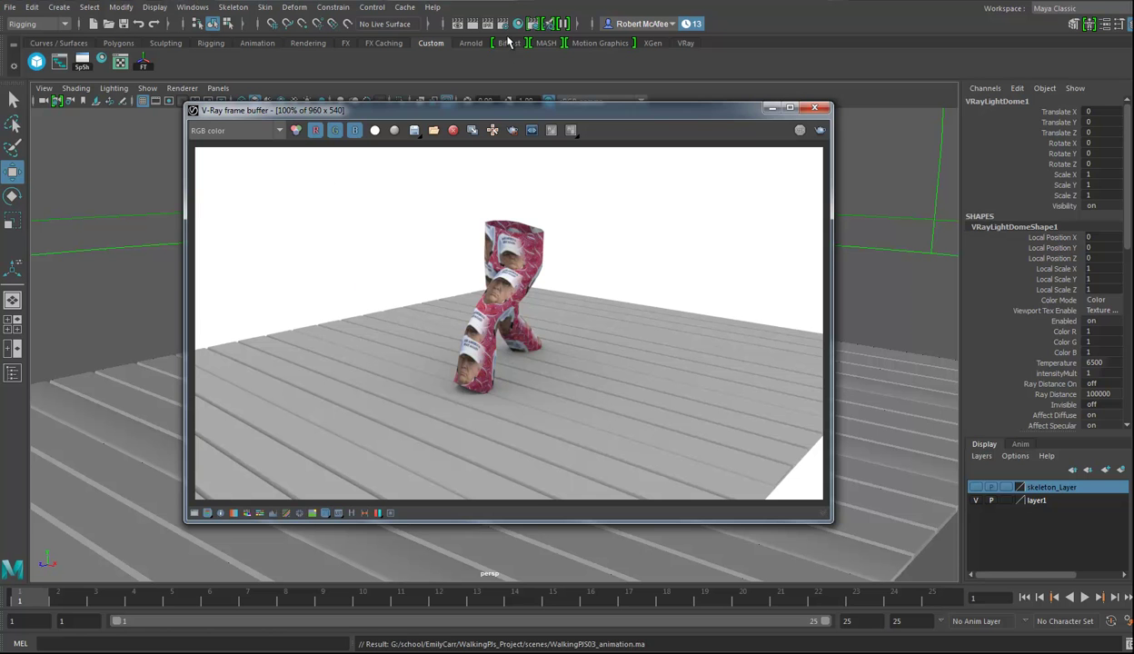
{"action": "left_click", "coordinate": [520, 26]}
{"action": "left_click", "coordinate": [507, 24]}
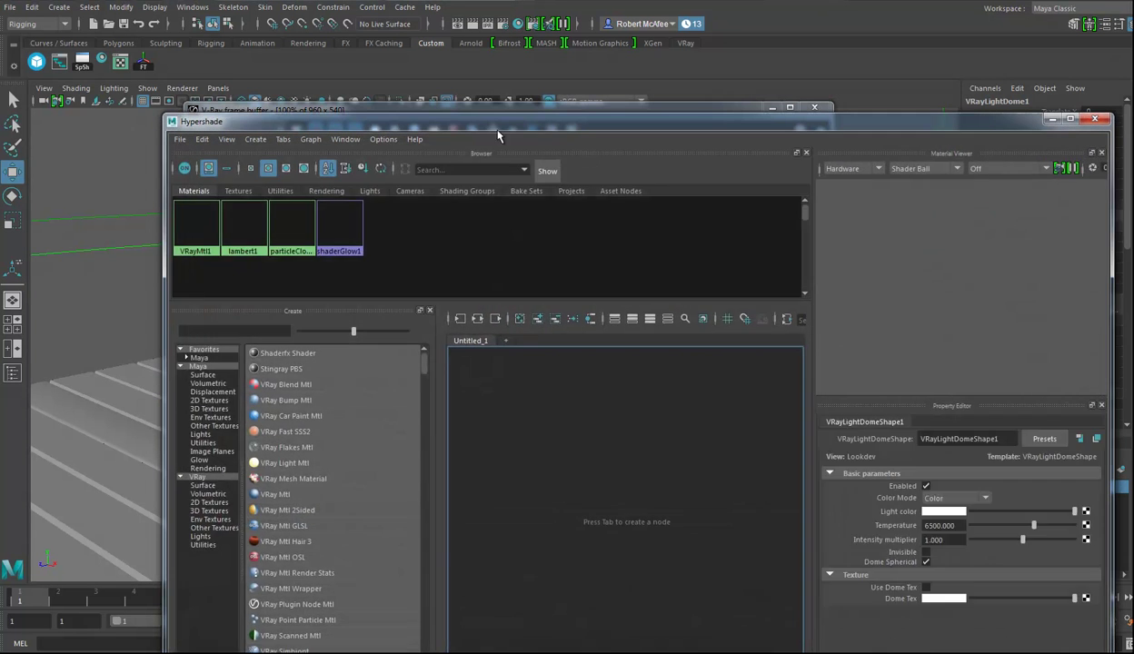
{"action": "left_click", "coordinate": [1095, 121]}
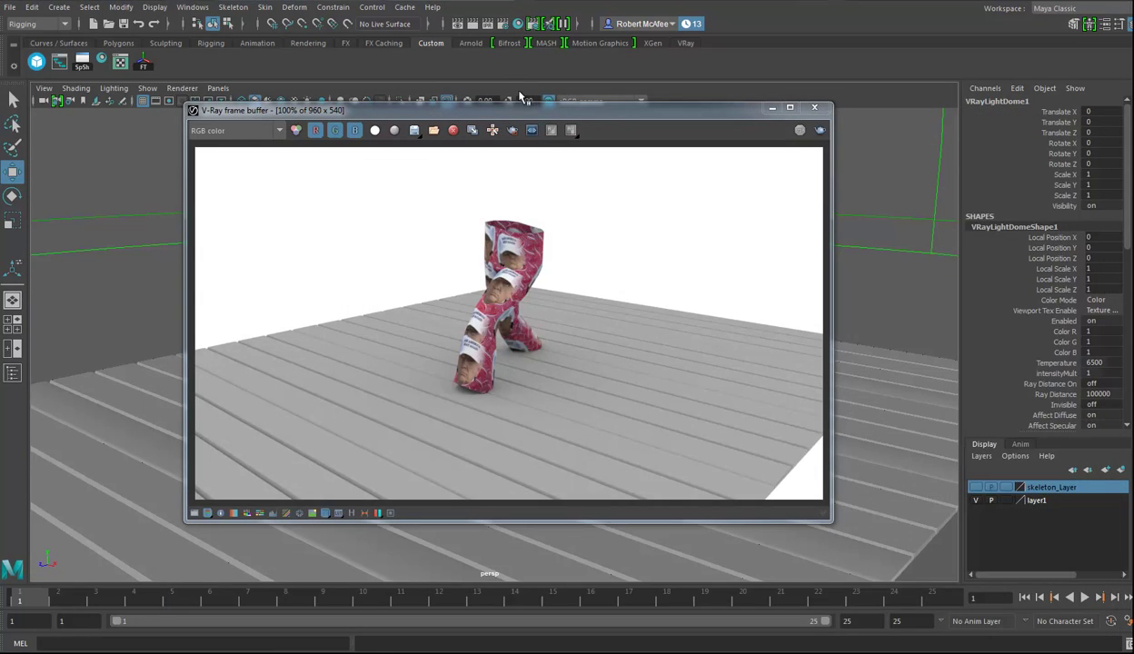
- In the V-Ray render settings, set the image sampler type to Adaptive and the render region X size to 32
{"action": "left_click", "coordinate": [503, 25]}
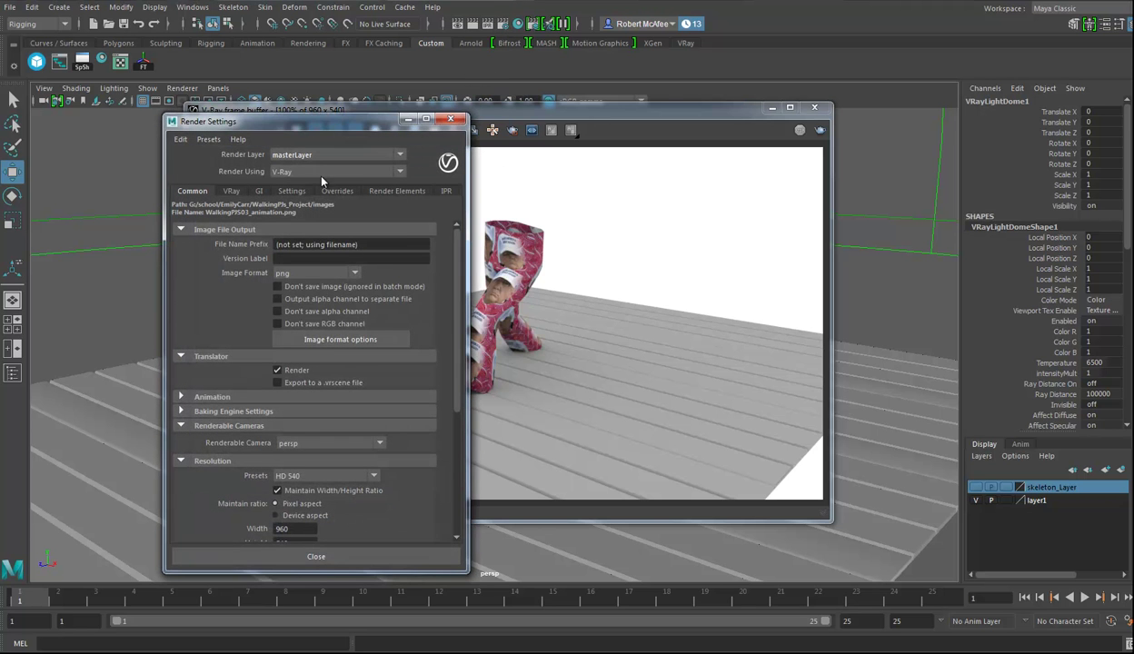
{"action": "left_click_drag", "start_coordinate": [266, 128], "coordinate": [268, 114]}
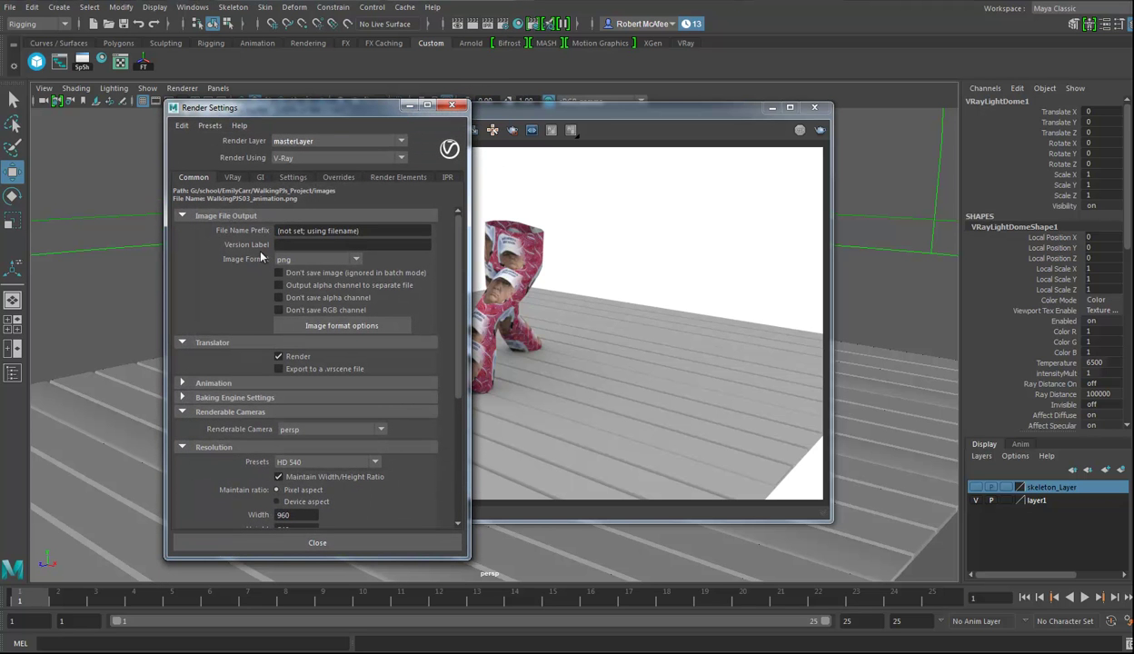
{"action": "left_click", "coordinate": [348, 178]}
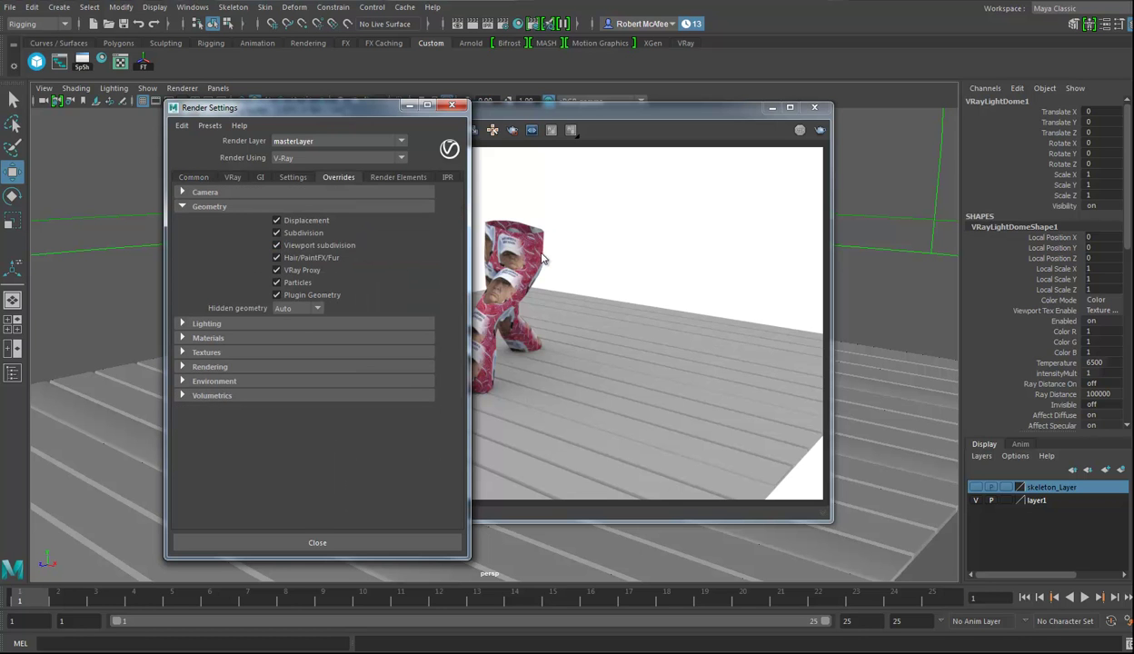
{"action": "left_click", "coordinate": [295, 178]}
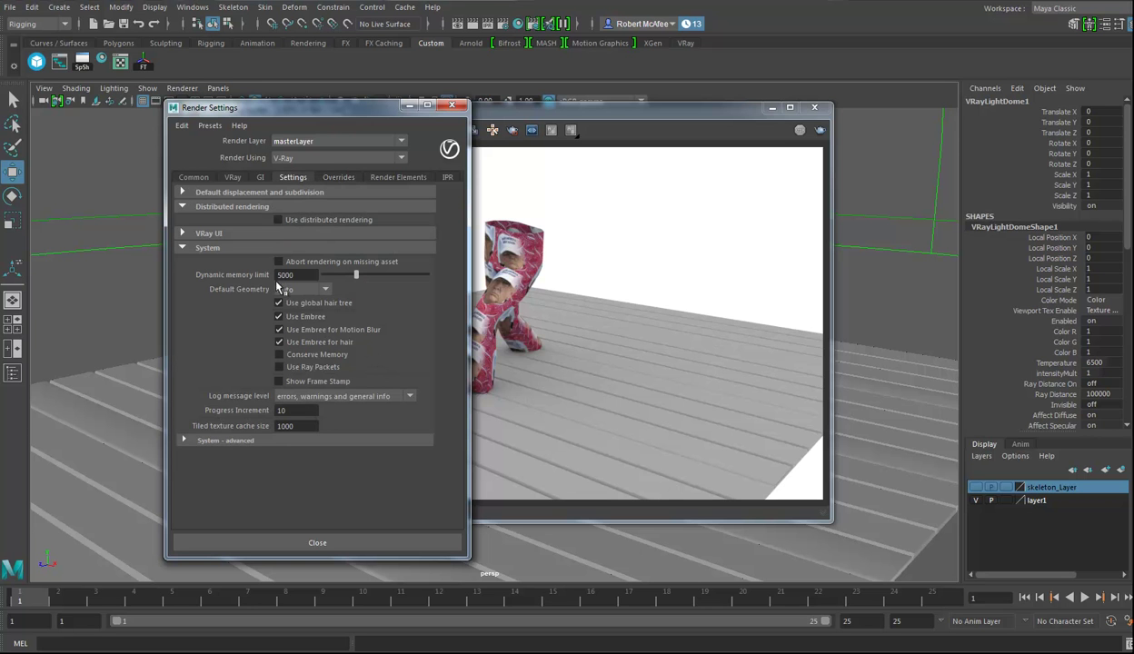
{"action": "left_click", "coordinate": [233, 178]}
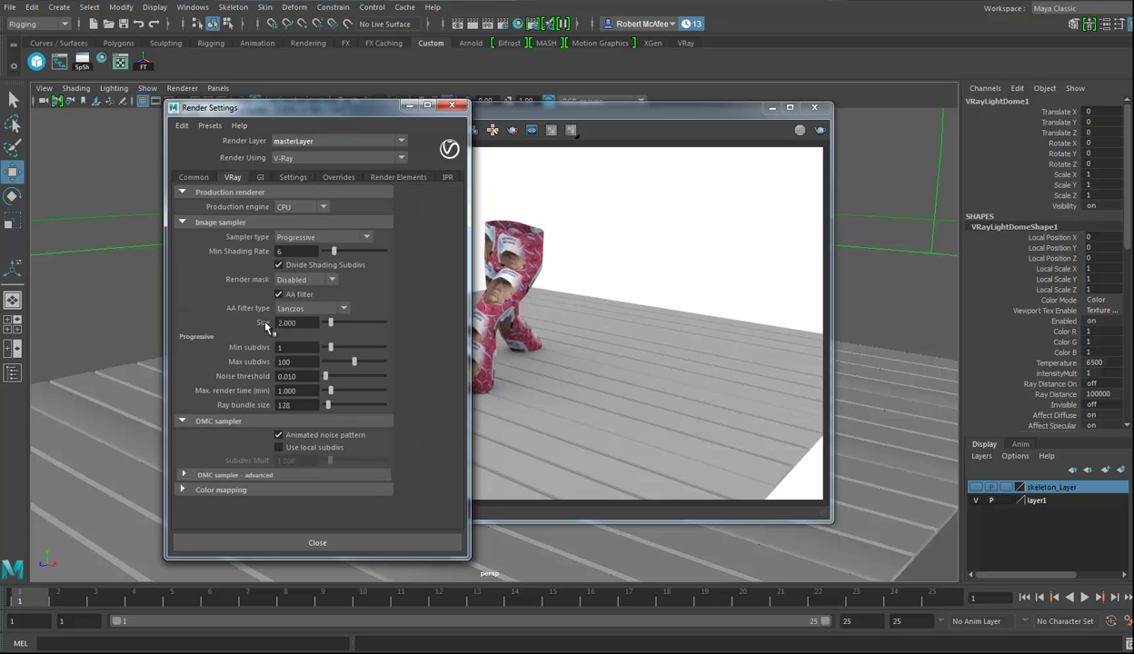
{"action": "left_click", "coordinate": [335, 237]}
{"action": "left_click", "coordinate": [304, 262]}
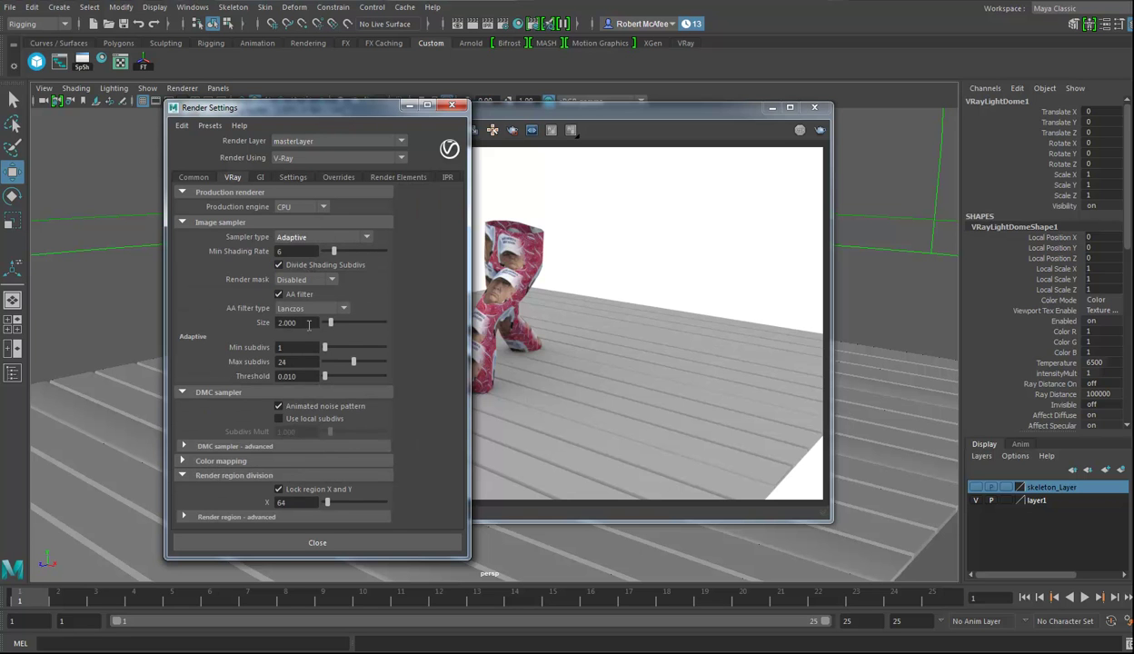
{"action": "double_click", "coordinate": [285, 502]}
- Set the default displacement and subdivision max subdivs to 5 and the dynamic memory limit to 16000
{"action": "left_click", "coordinate": [303, 178]}
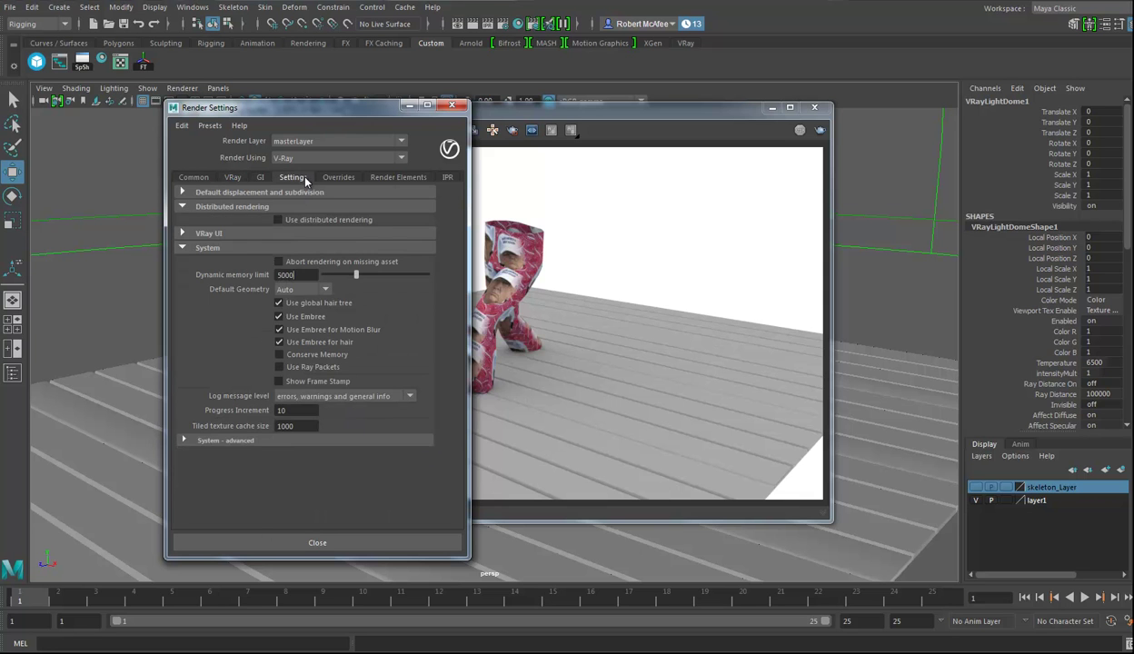
{"action": "left_click", "coordinate": [251, 191]}
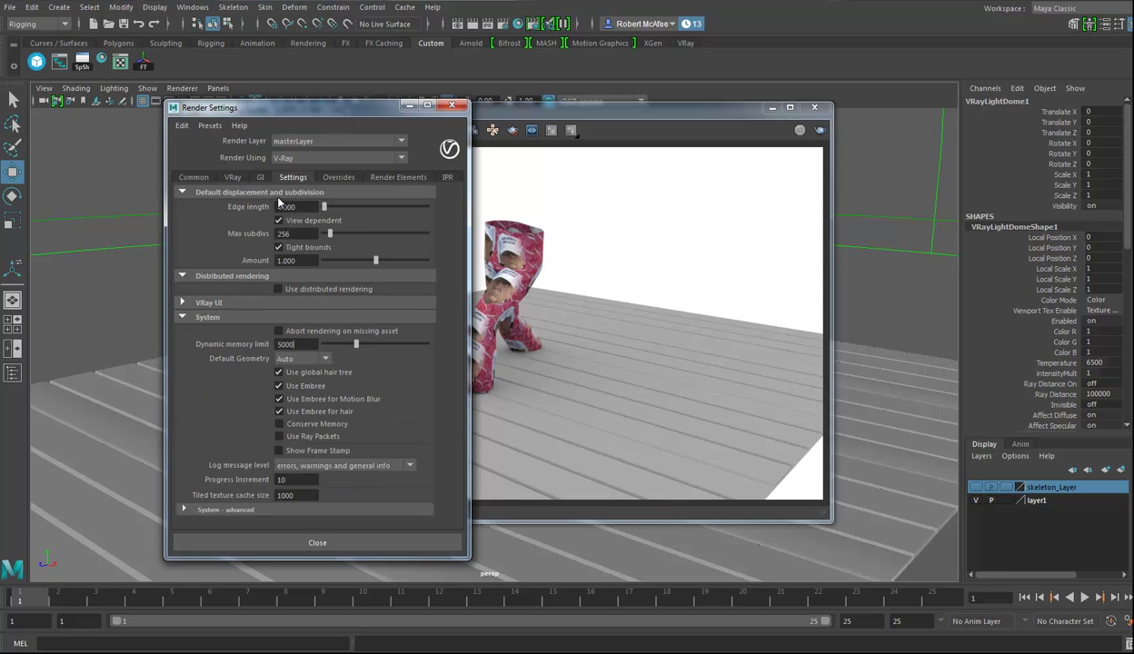
{"action": "left_click", "coordinate": [307, 233]}
{"action": "type", "text": "5"}
{"action": "left_click_drag", "start_coordinate": [356, 345], "coordinate": [423, 345]}
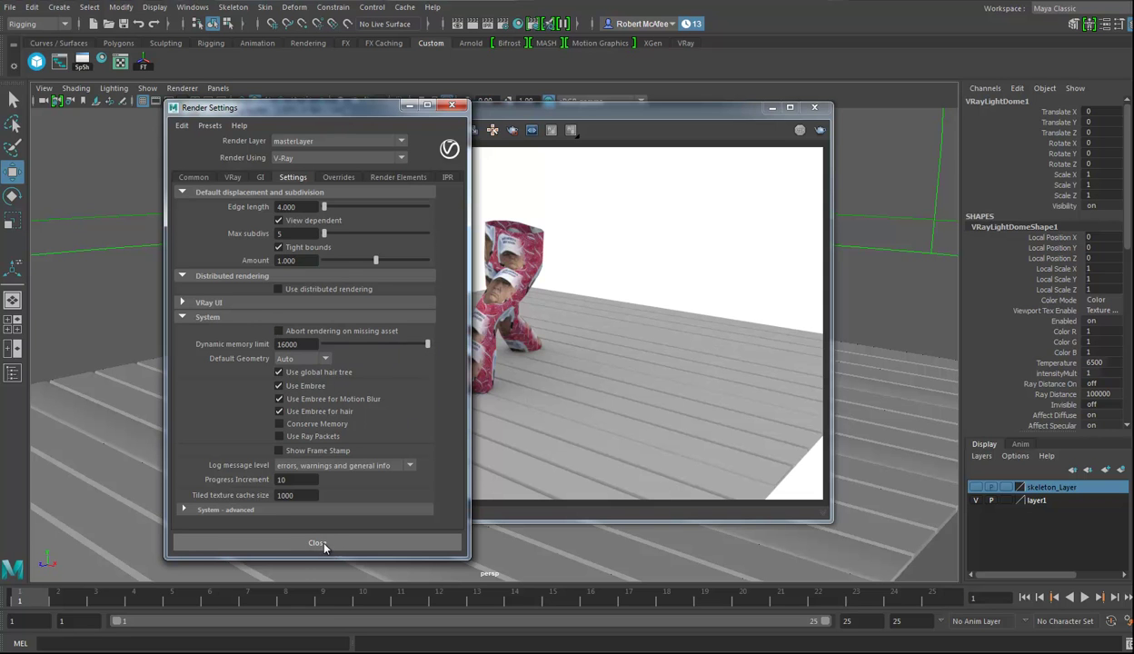
- Review the V-Ray sampler and environment override settings, and re-render the frame to check the result
{"action": "left_click", "coordinate": [233, 177]}
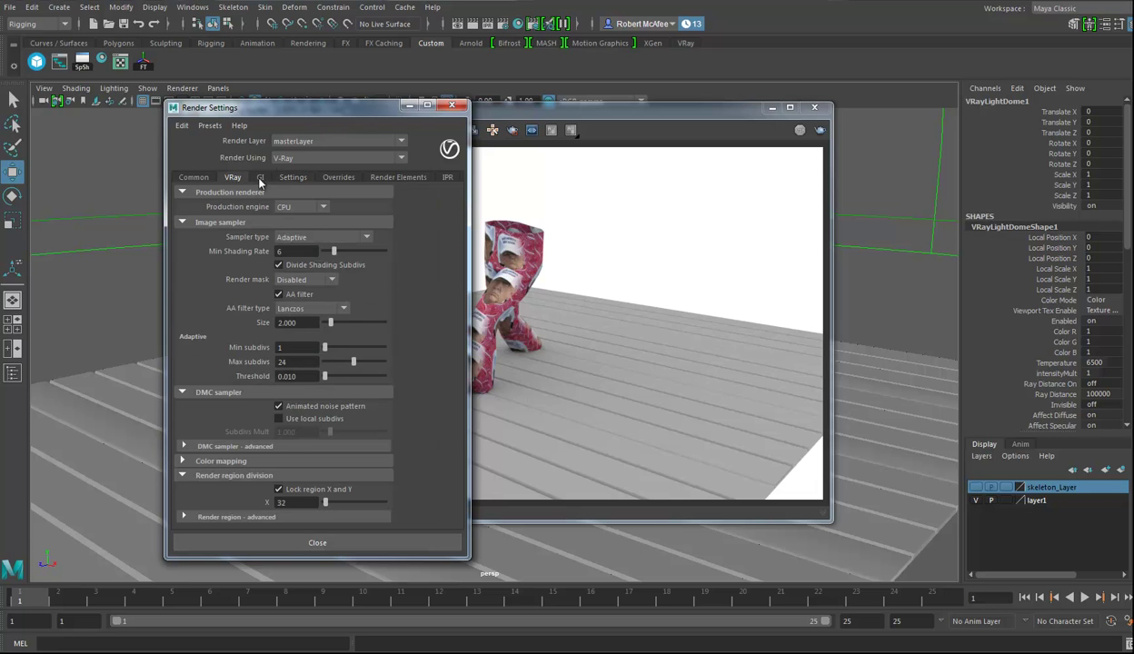
{"action": "left_click", "coordinate": [300, 178]}
{"action": "left_click", "coordinate": [340, 179]}
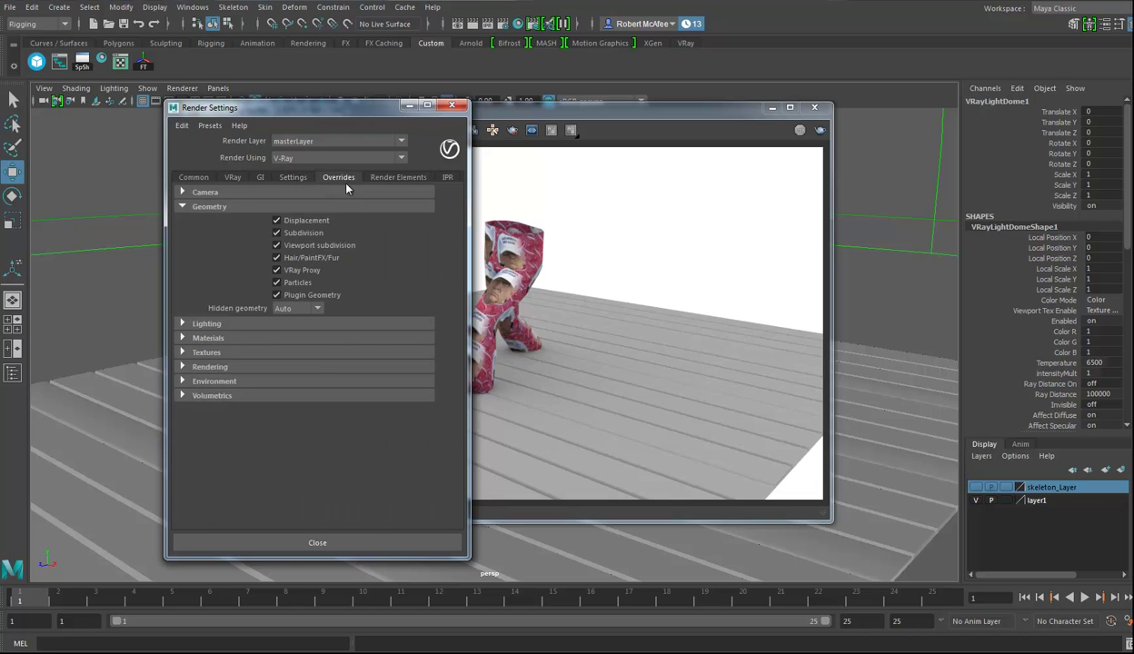
{"action": "left_click", "coordinate": [272, 383]}
{"action": "left_click", "coordinate": [271, 383]}
{"action": "left_click", "coordinate": [452, 107]}
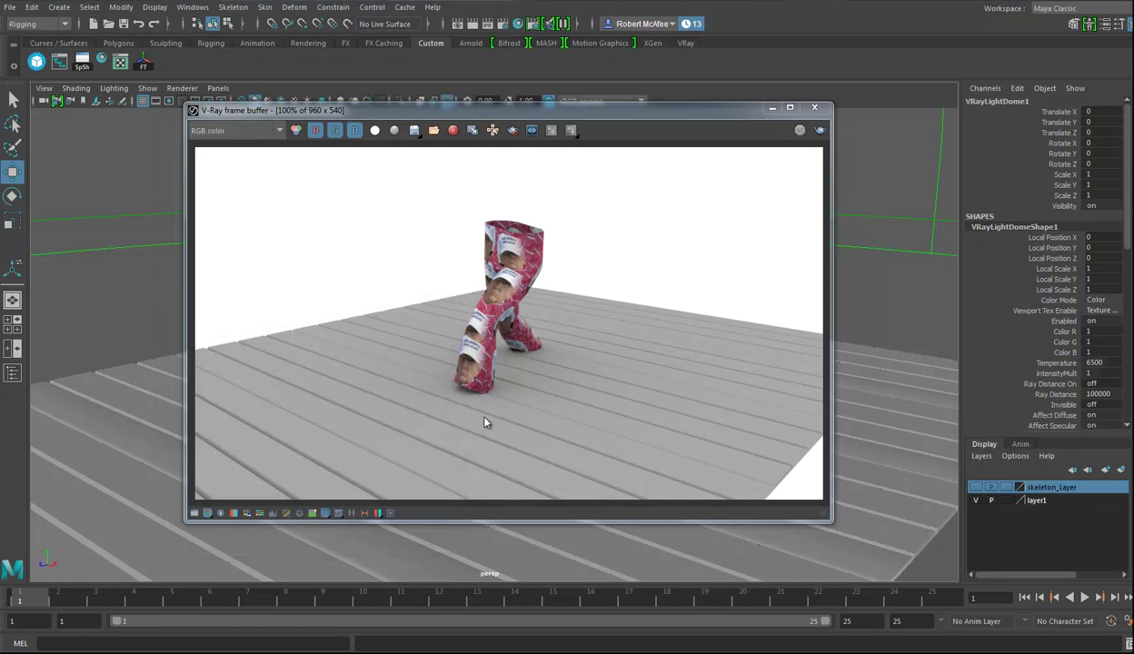
{"action": "left_click", "coordinate": [820, 130]}
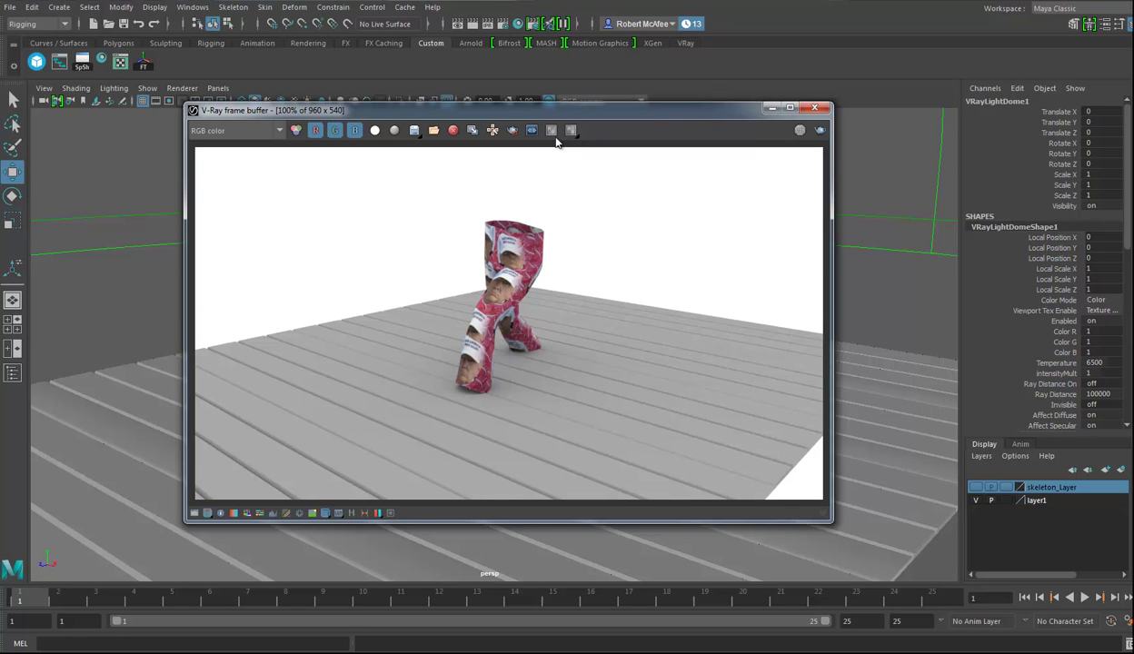
{"action": "left_click", "coordinate": [815, 111]}
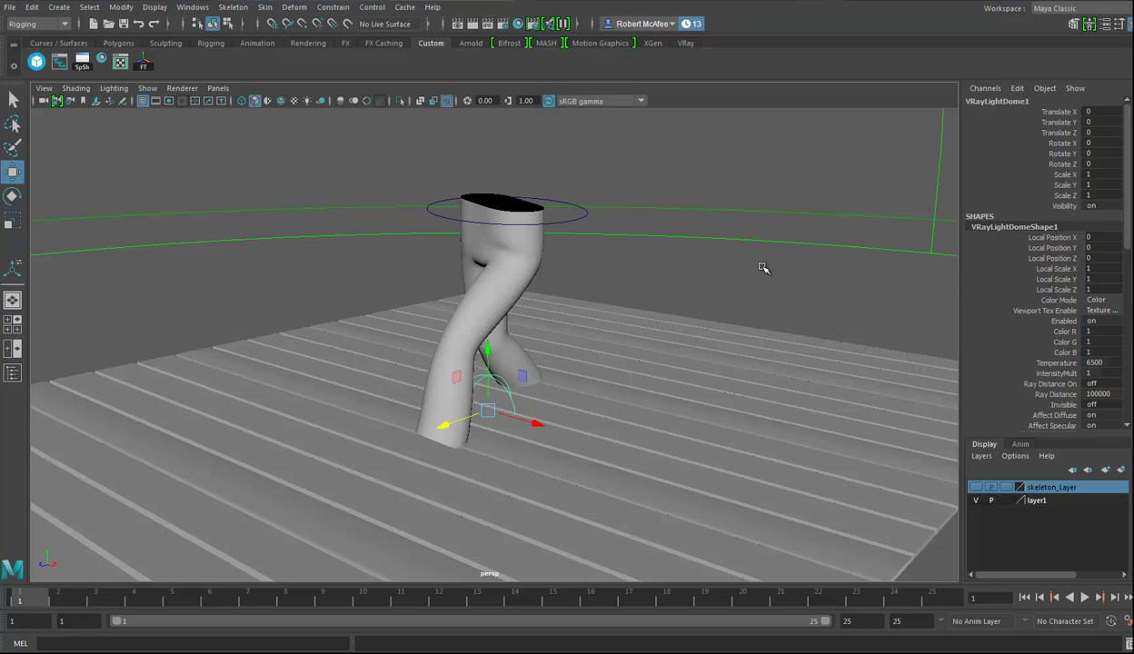
- Delete the dome light and create a V-Ray Rect Light in its place
{"action": "left_click", "coordinate": [748, 281]}
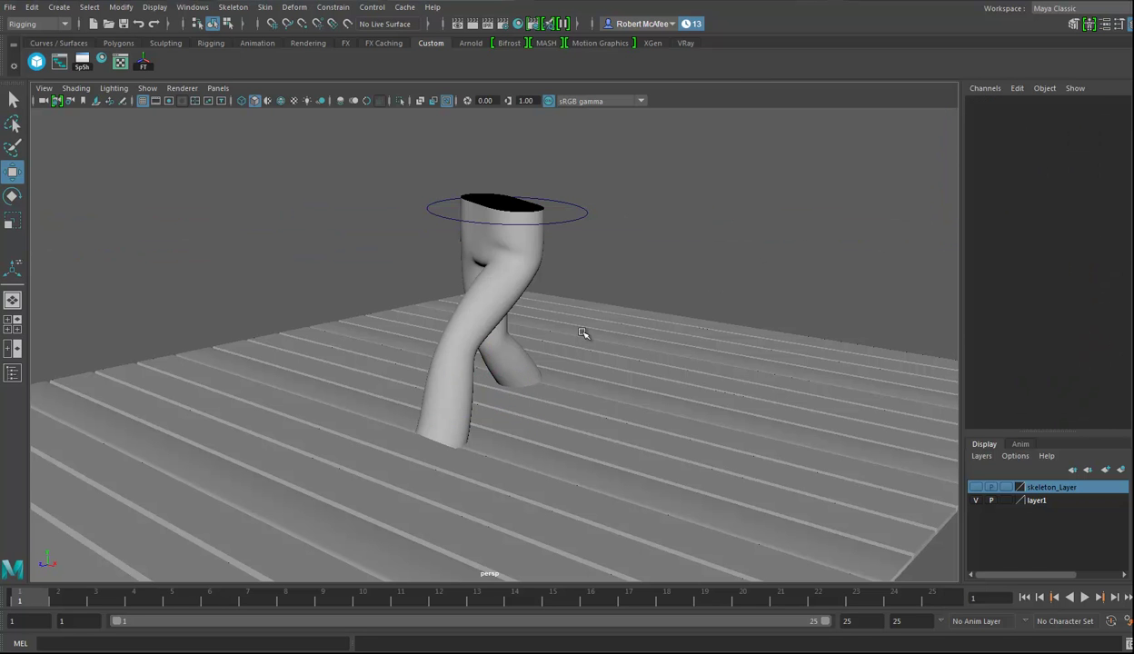
{"action": "left_click", "coordinate": [83, 8]}
{"action": "mouse_move", "coordinate": [59, 7]}
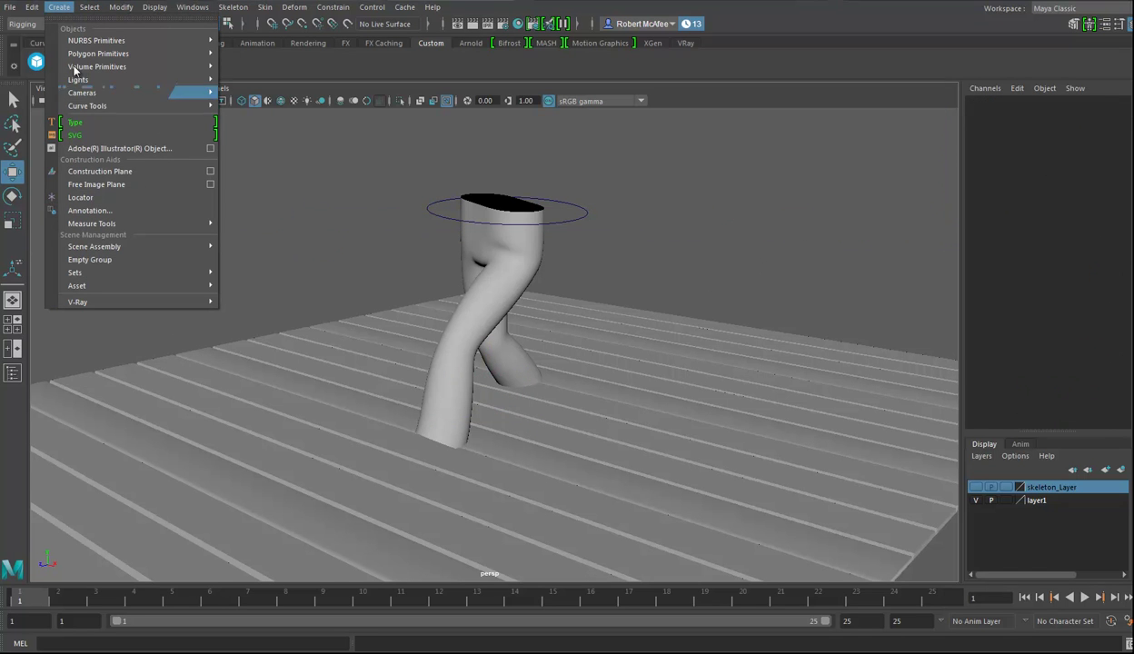
{"action": "mouse_move", "coordinate": [137, 80]}
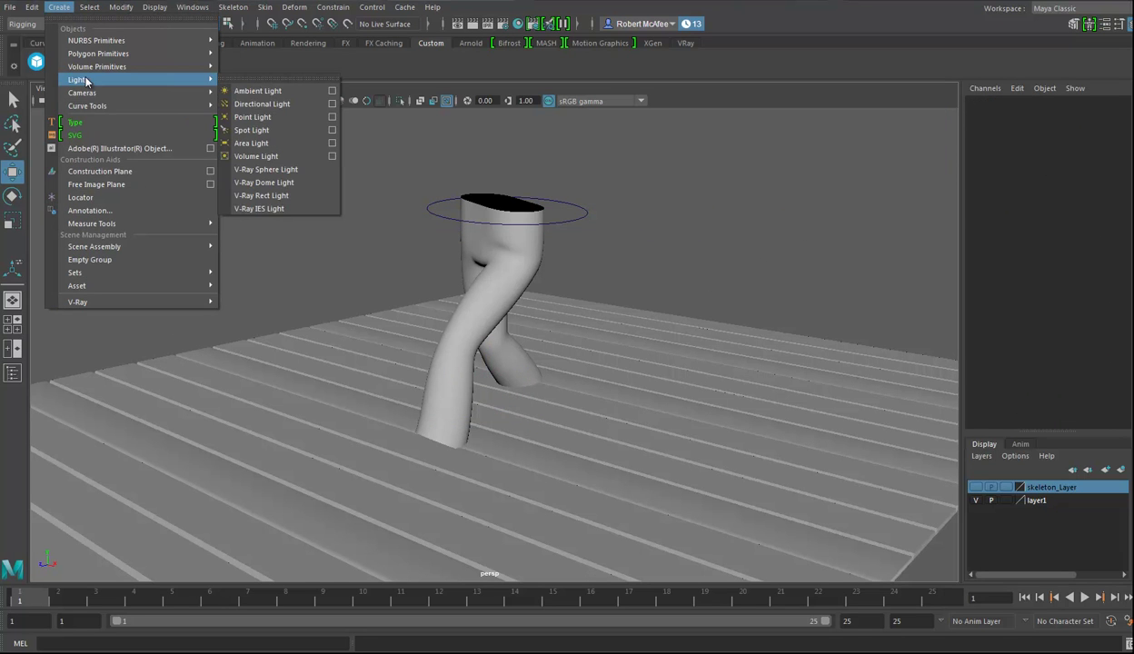
{"action": "left_click", "coordinate": [279, 199]}
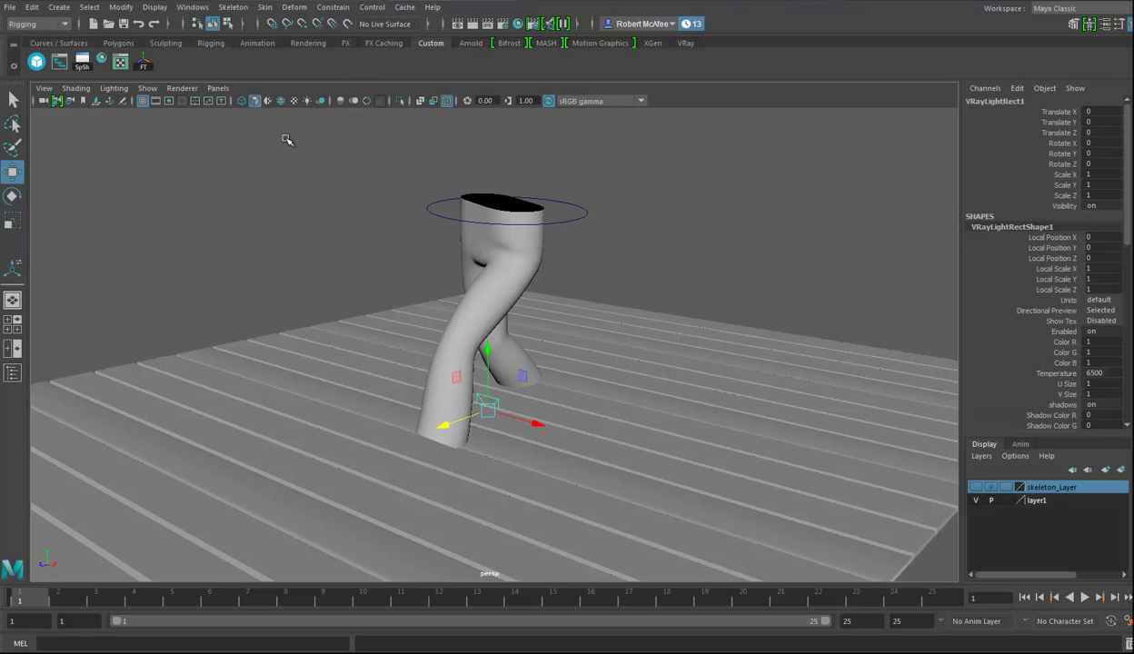
- Look through the rect light to aim it down at the legs, at Translate 12.979, 34.148, 19.211 and Rotate -49.2, 32.4, 0
{"action": "left_click_drag", "start_coordinate": [662, 333], "coordinate": [324, 172], "text": "alt"}
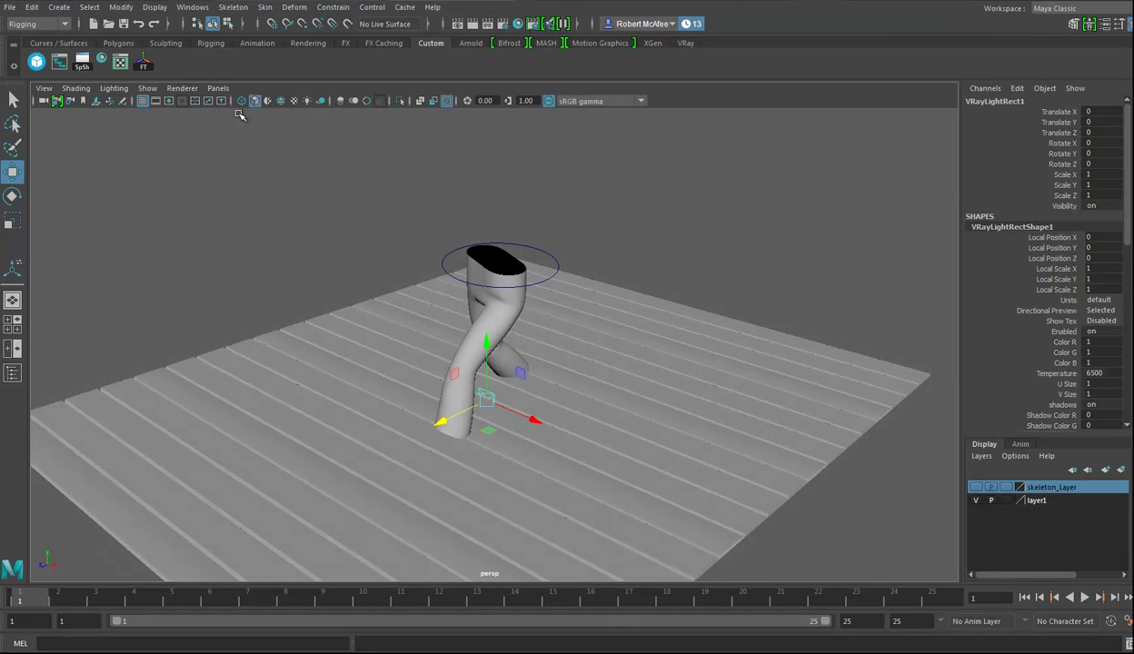
{"action": "left_click", "coordinate": [218, 88]}
{"action": "left_click", "coordinate": [248, 140]}
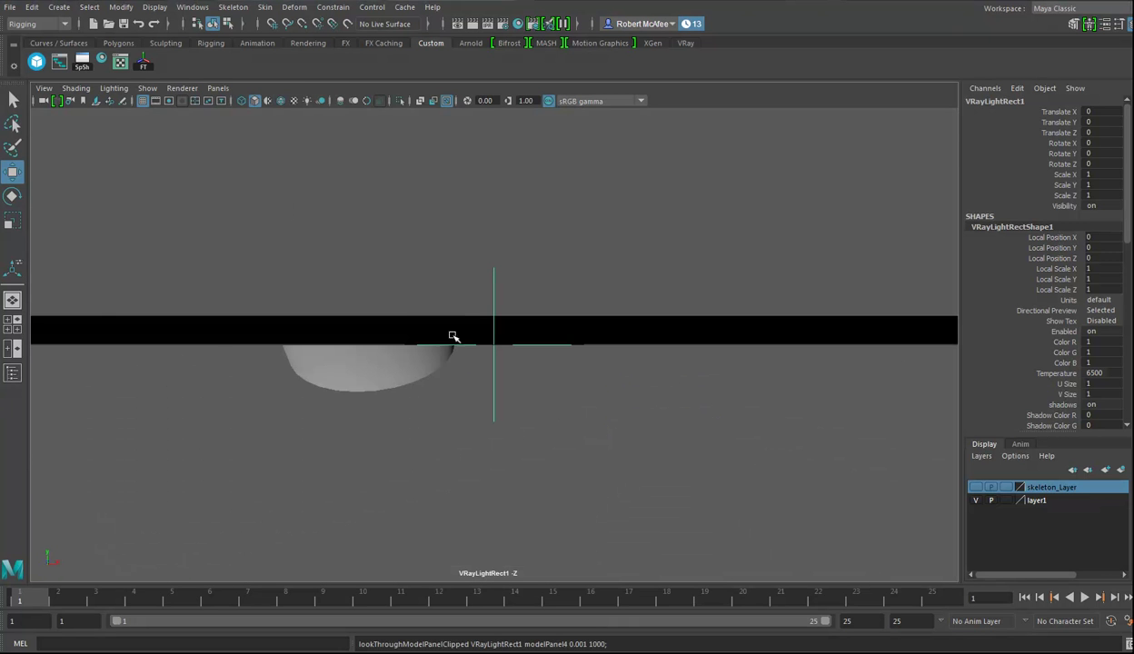
{"action": "left_click_drag", "start_coordinate": [617, 373], "coordinate": [562, 353], "text": "alt"}
{"action": "mouse_move", "coordinate": [563, 353]}
{"action": "right_mouse_down", "text": "alt"}
{"action": "mouse_move", "coordinate": [597, 353]}
{"action": "mouse_move", "coordinate": [587, 324]}
{"action": "mouse_move", "coordinate": [582, 347]}
{"action": "right_mouse_up", "text": "alt"}
{"action": "left_click_drag", "start_coordinate": [582, 347], "coordinate": [582, 289], "text": "alt"}
{"action": "key", "text": "space"}
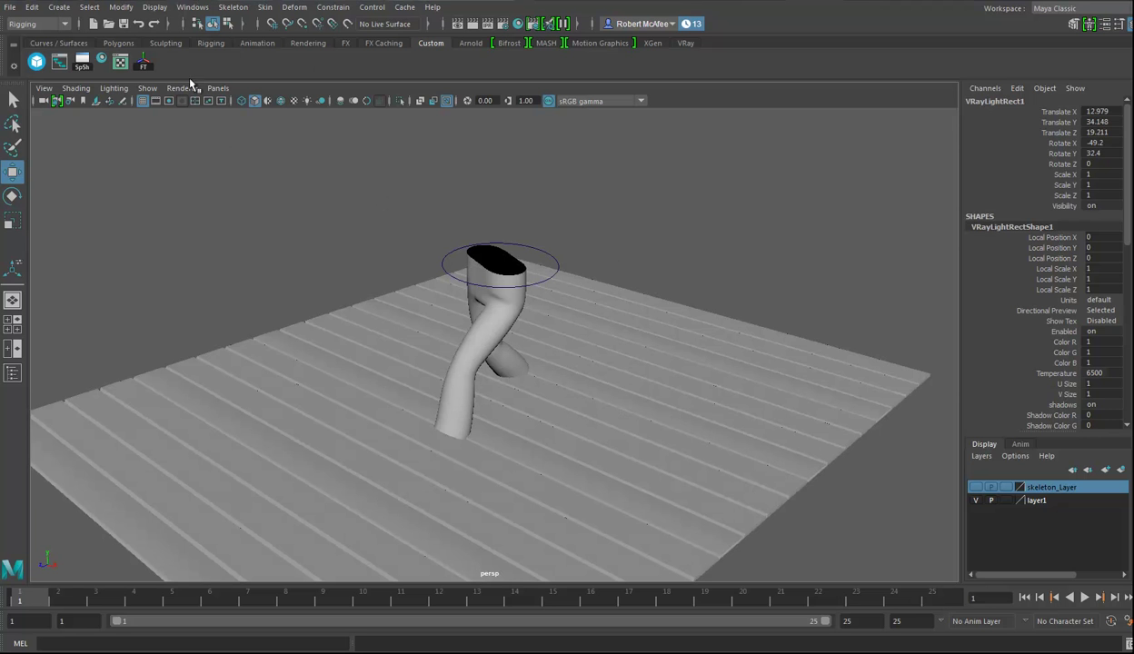
- Render the frame with the rect light, and show the light's attributes beside the V-Ray frame buffer
{"action": "left_click", "coordinate": [487, 24]}
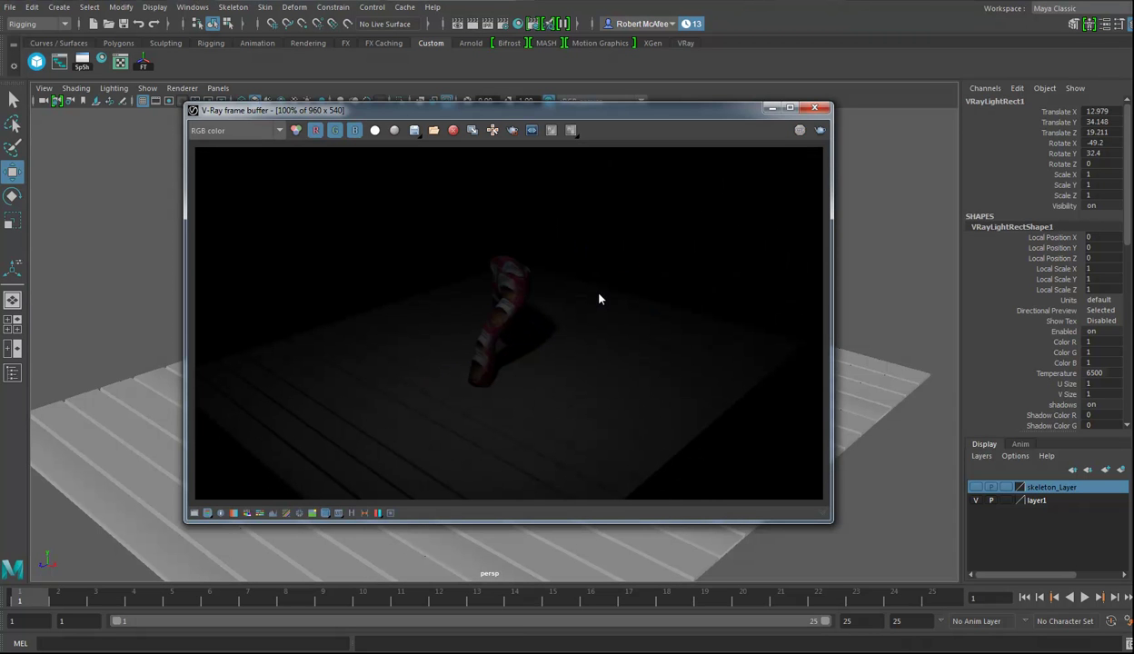
{"action": "left_click_drag", "start_coordinate": [420, 110], "coordinate": [133, 112]}
{"action": "left_click_drag", "start_coordinate": [669, 22], "coordinate": [714, 44]}
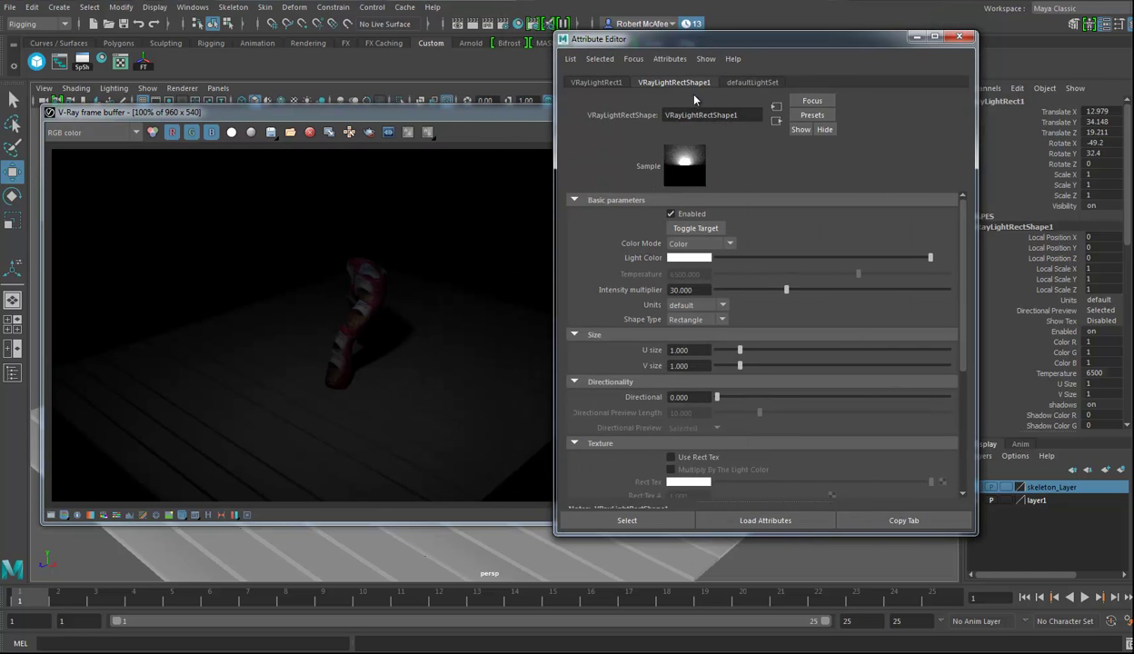
{"action": "left_click_drag", "start_coordinate": [552, 175], "coordinate": [639, 173]}
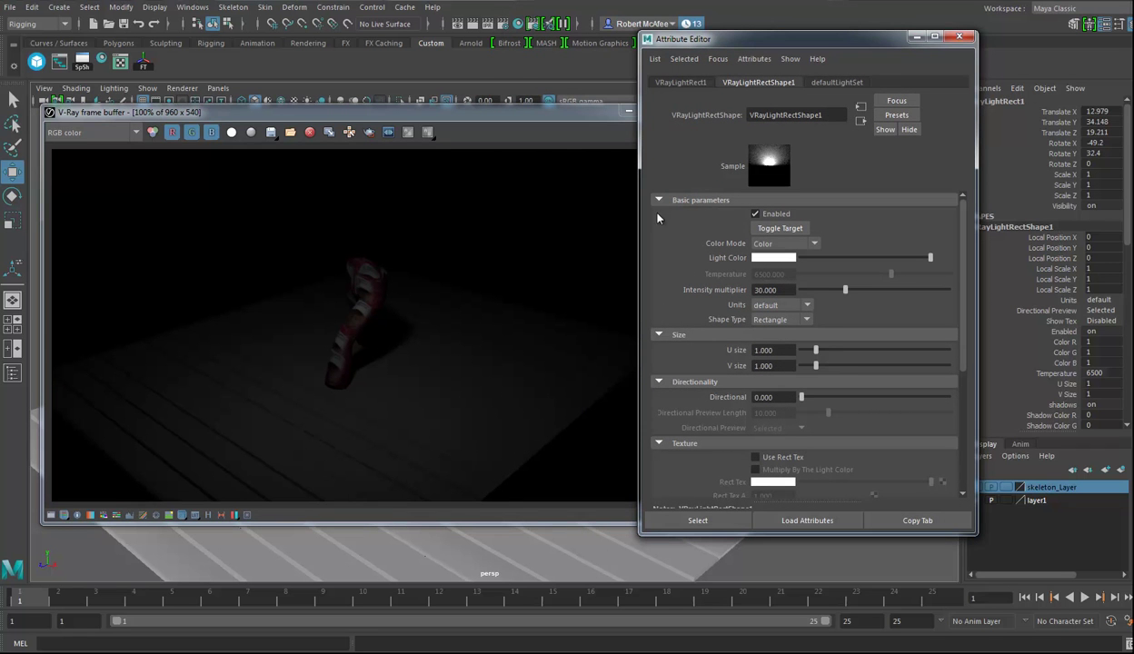
- Set the rect light's U size and V size to 10 and re-render the frame
{"action": "left_click_drag", "start_coordinate": [816, 350], "coordinate": [949, 349]}
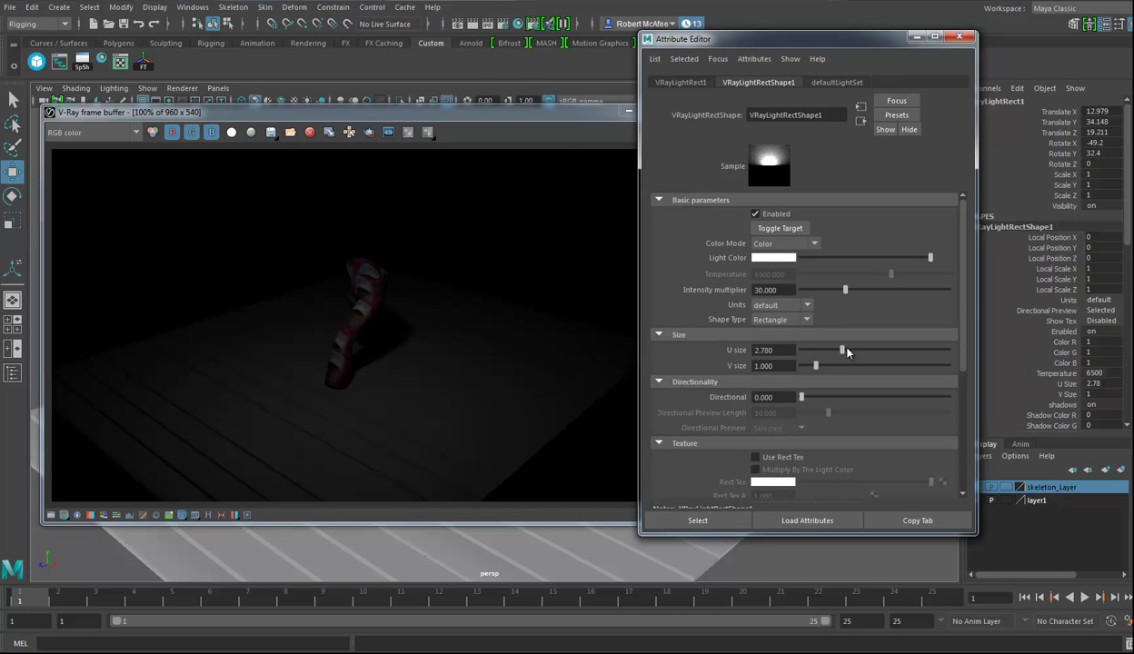
{"action": "left_click_drag", "start_coordinate": [815, 366], "coordinate": [949, 365]}
{"action": "left_click", "coordinate": [567, 109]}
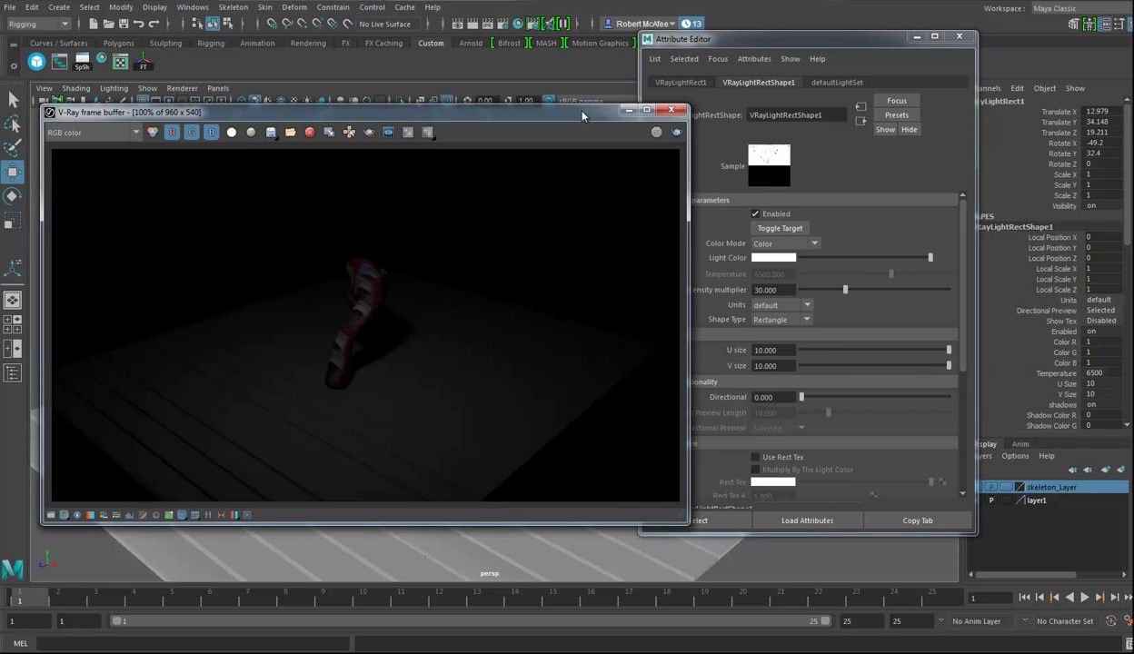
{"action": "left_click", "coordinate": [656, 132]}
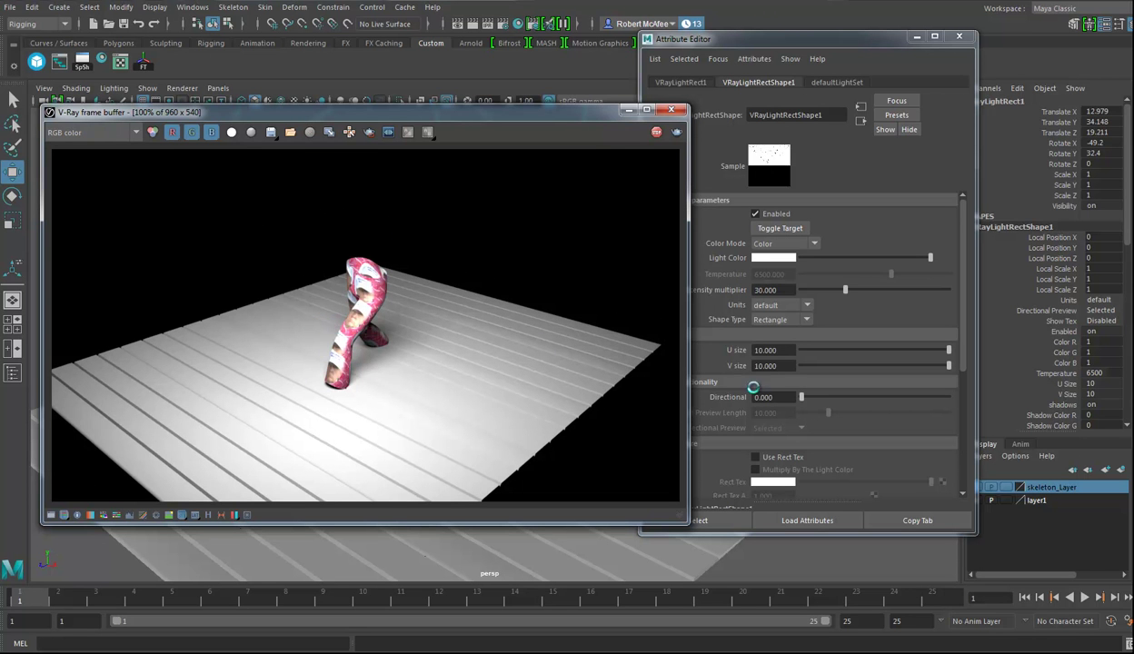
- Set the rect light's Directional value to 0.731 and re-render the frame
{"action": "left_click_drag", "start_coordinate": [802, 398], "coordinate": [857, 398]}
{"action": "left_click_drag", "start_coordinate": [530, 115], "coordinate": [82, 182]}
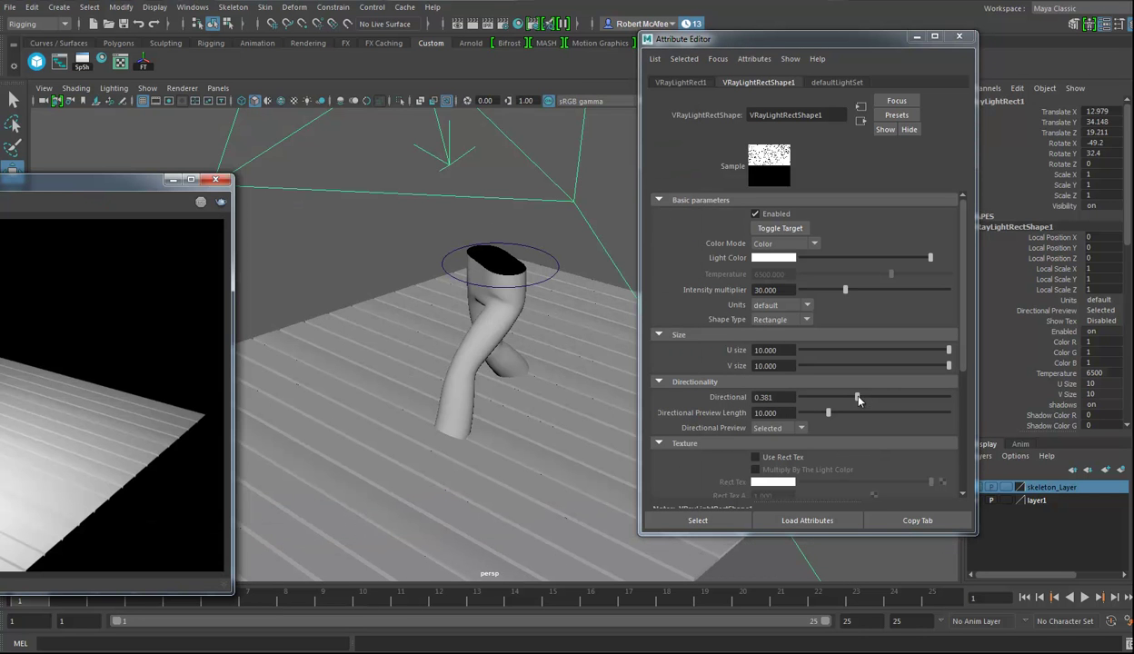
{"action": "left_click_drag", "start_coordinate": [857, 397], "coordinate": [908, 398]}
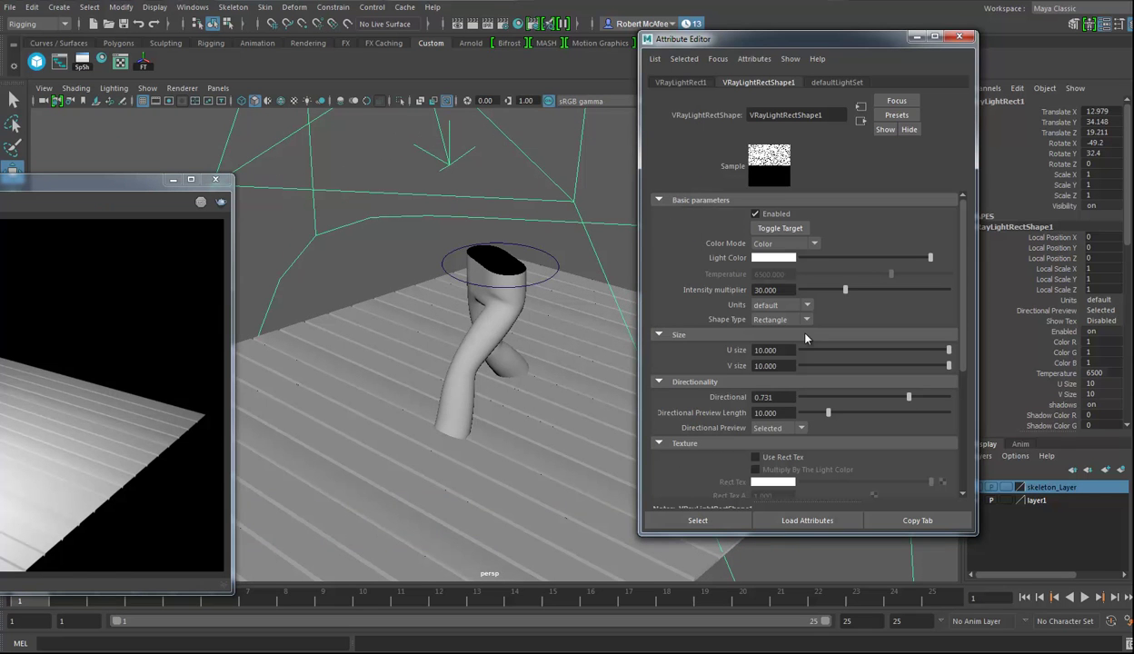
{"action": "left_click_drag", "start_coordinate": [139, 190], "coordinate": [596, 72]}
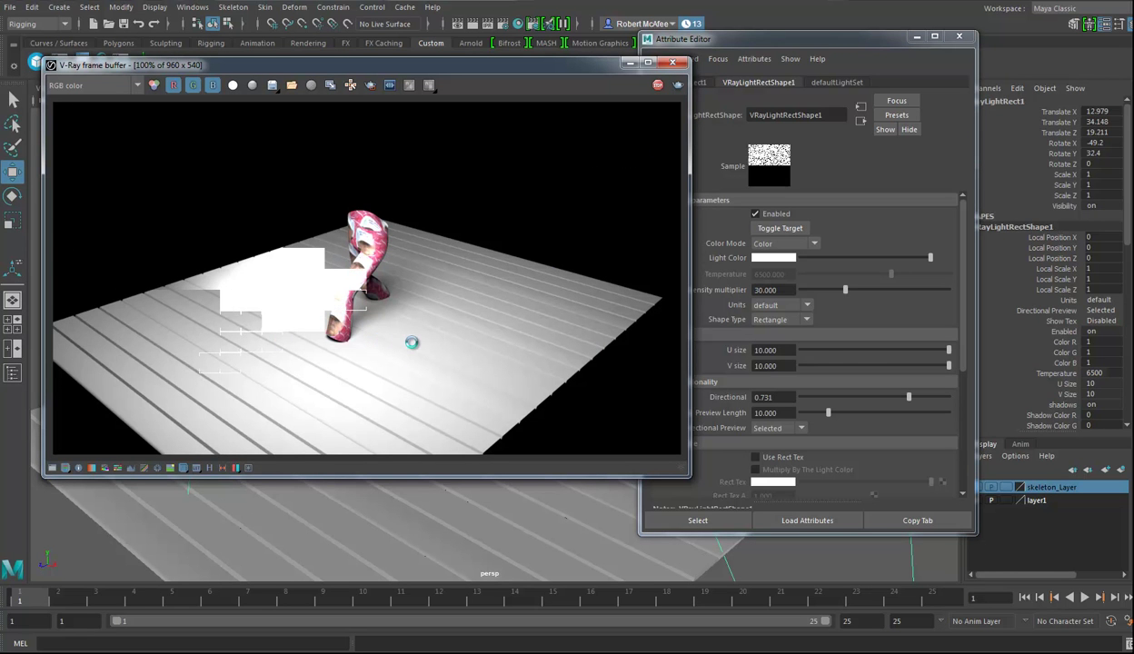
- Set the rect light's U size to 1.659 and V size to 1.614, and re-render the frame
{"action": "left_click", "coordinate": [837, 354]}
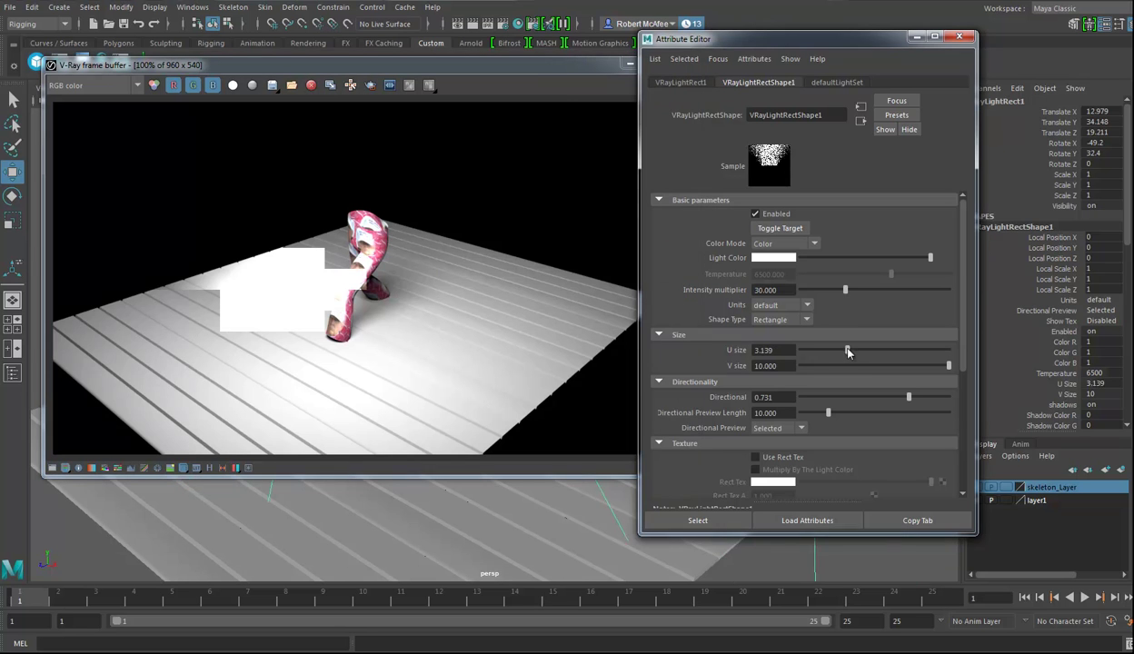
{"action": "mouse_move", "coordinate": [837, 354]}
{"action": "left_mouse_down"}
{"action": "mouse_move", "coordinate": [807, 354]}
{"action": "mouse_move", "coordinate": [828, 368]}
{"action": "left_mouse_up"}
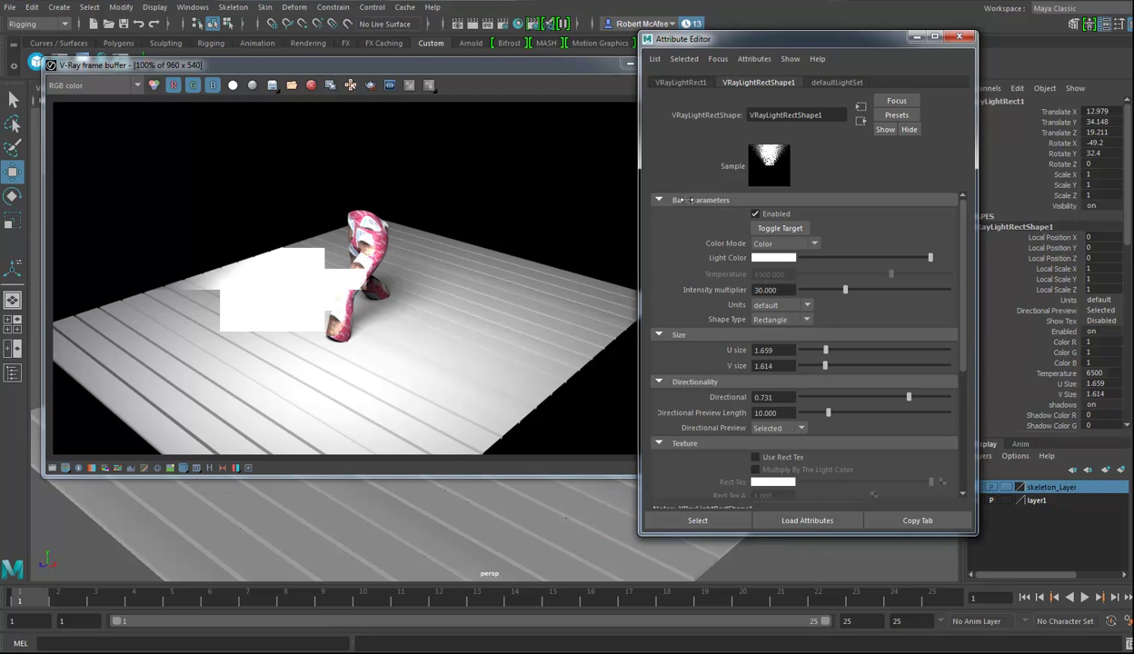
{"action": "left_click_drag", "start_coordinate": [564, 70], "coordinate": [569, 71]}
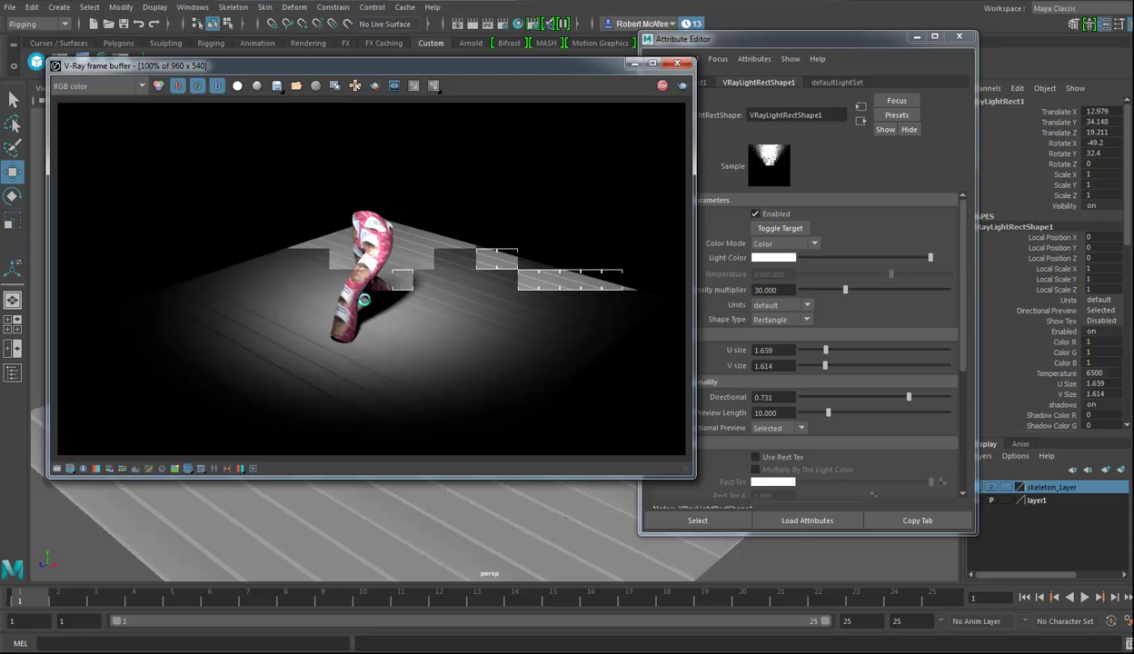
- Enable Use local subdivs for the DMC sampler in the V-Ray render settings
{"action": "left_click", "coordinate": [493, 24]}
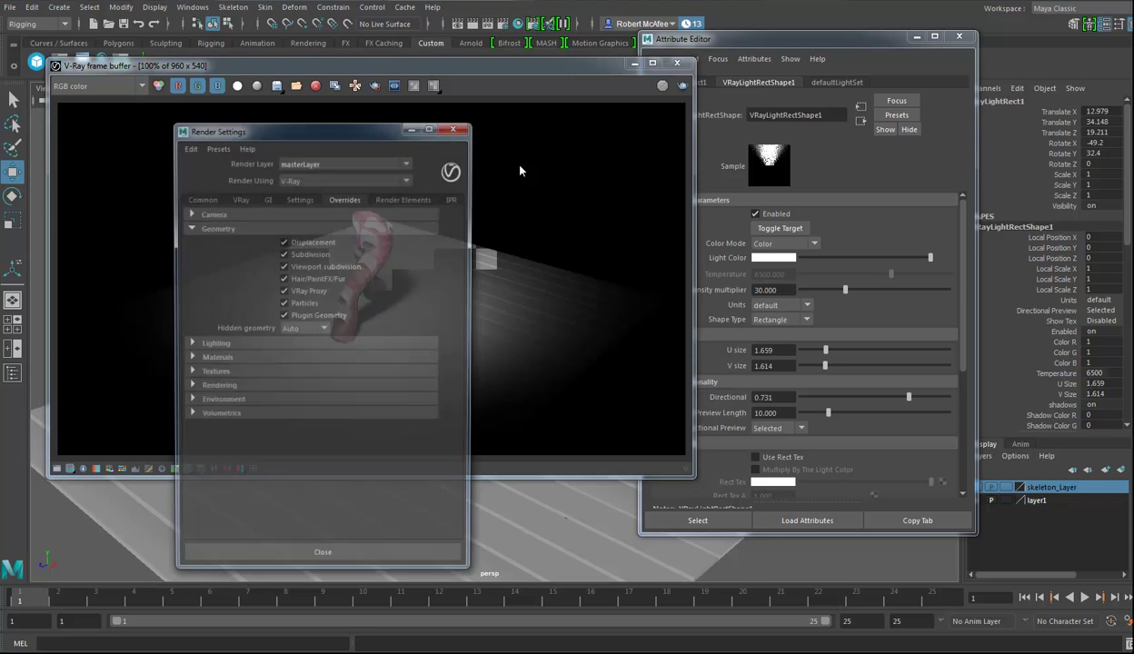
{"action": "left_click", "coordinate": [240, 198]}
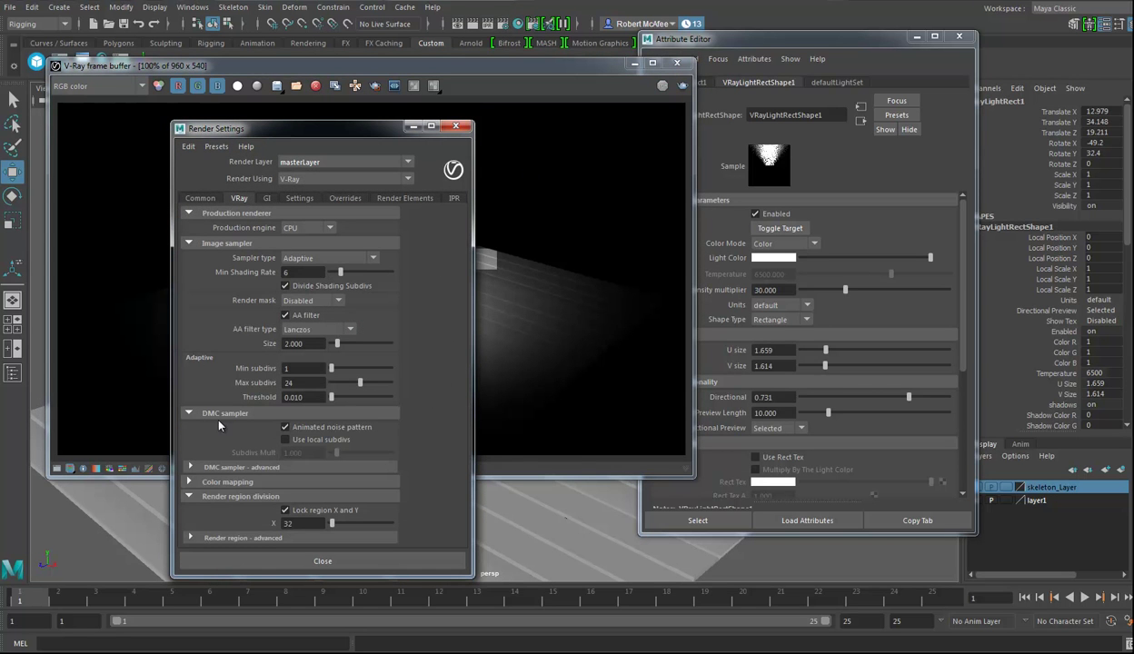
{"action": "left_click", "coordinate": [285, 439]}
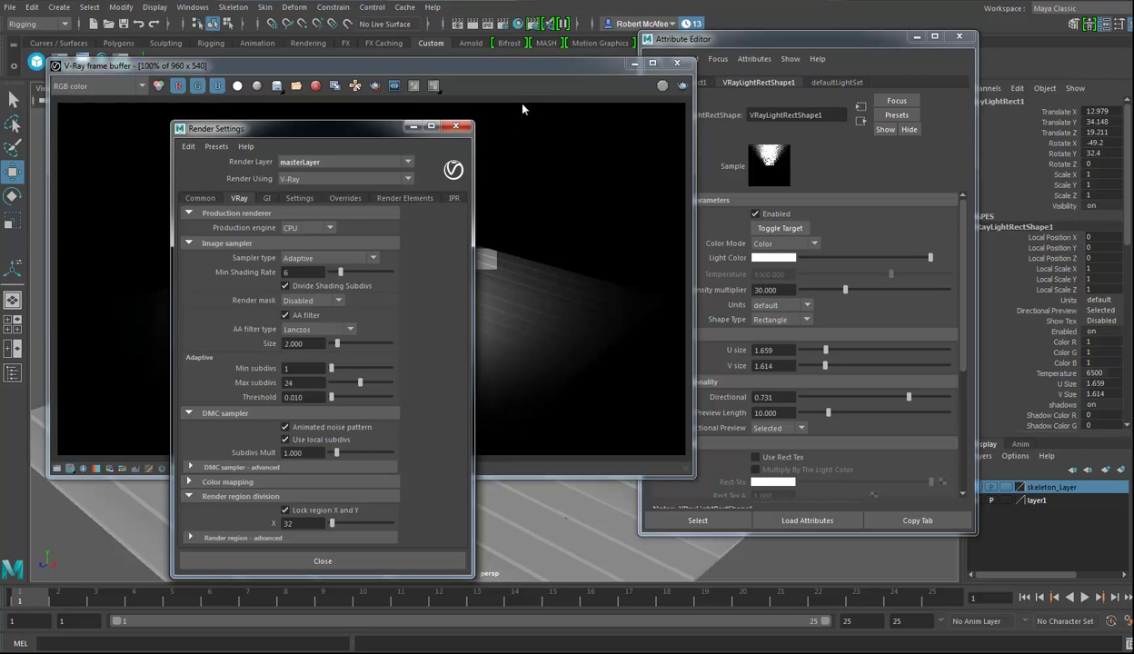
{"action": "left_click", "coordinate": [460, 129]}
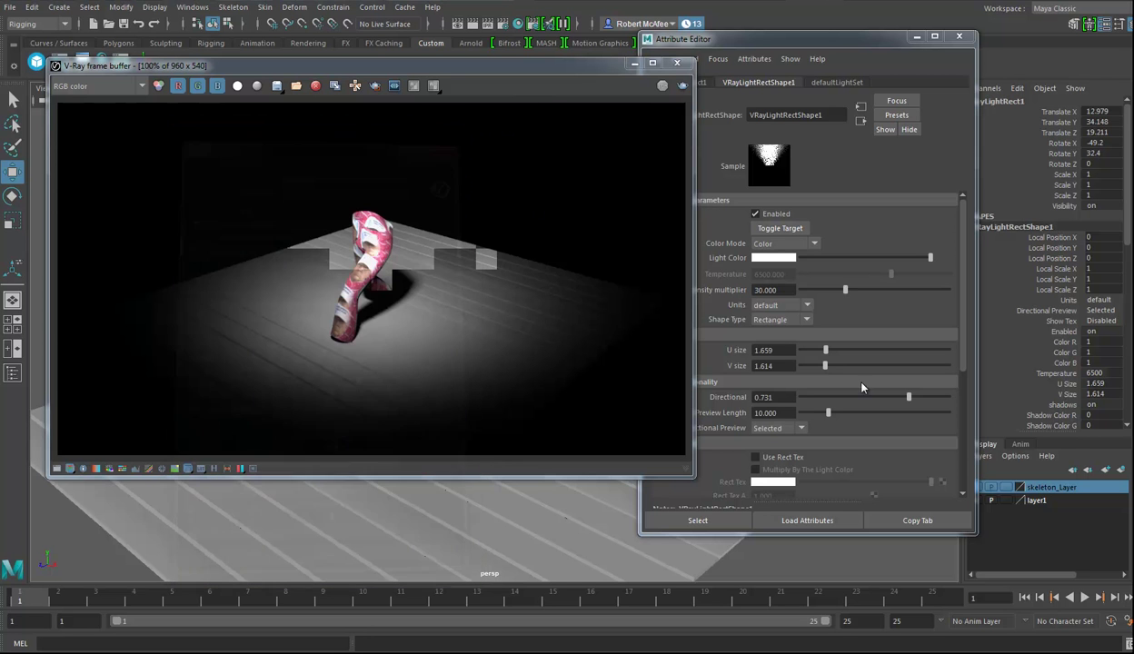
- Set the rect light's sampling Subdivs to 16
{"action": "left_click", "coordinate": [836, 50]}
{"action": "scroll", "coordinate": [757, 415], "scroll_direction": "down", "scroll_amount": 2}
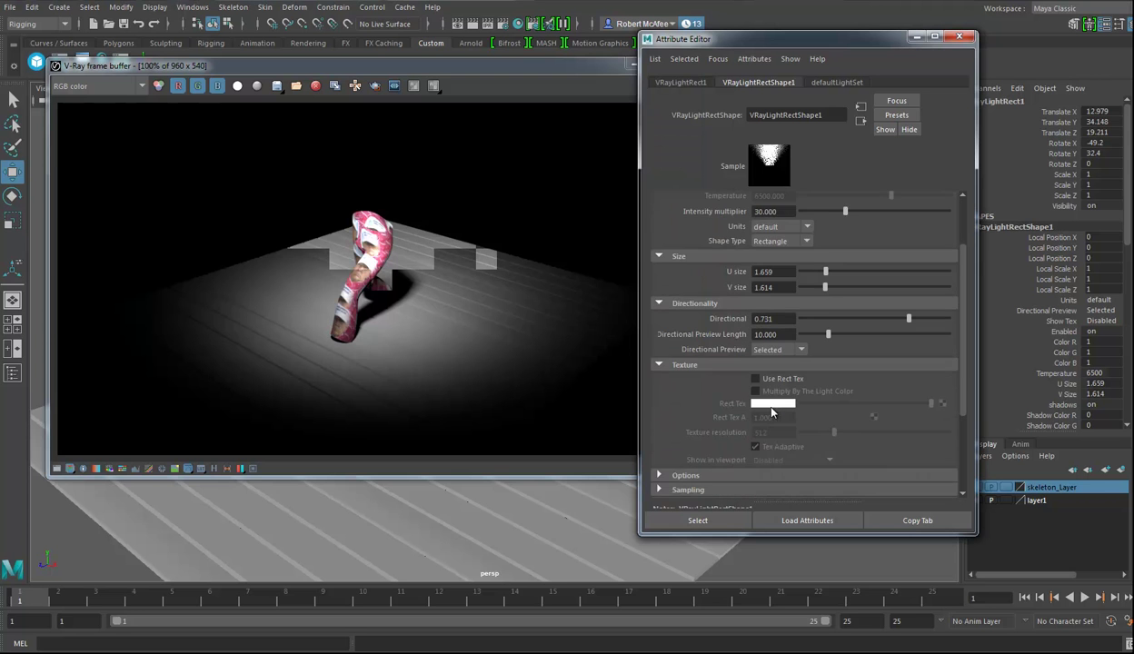
{"action": "scroll", "coordinate": [748, 413], "scroll_direction": "down", "scroll_amount": 3}
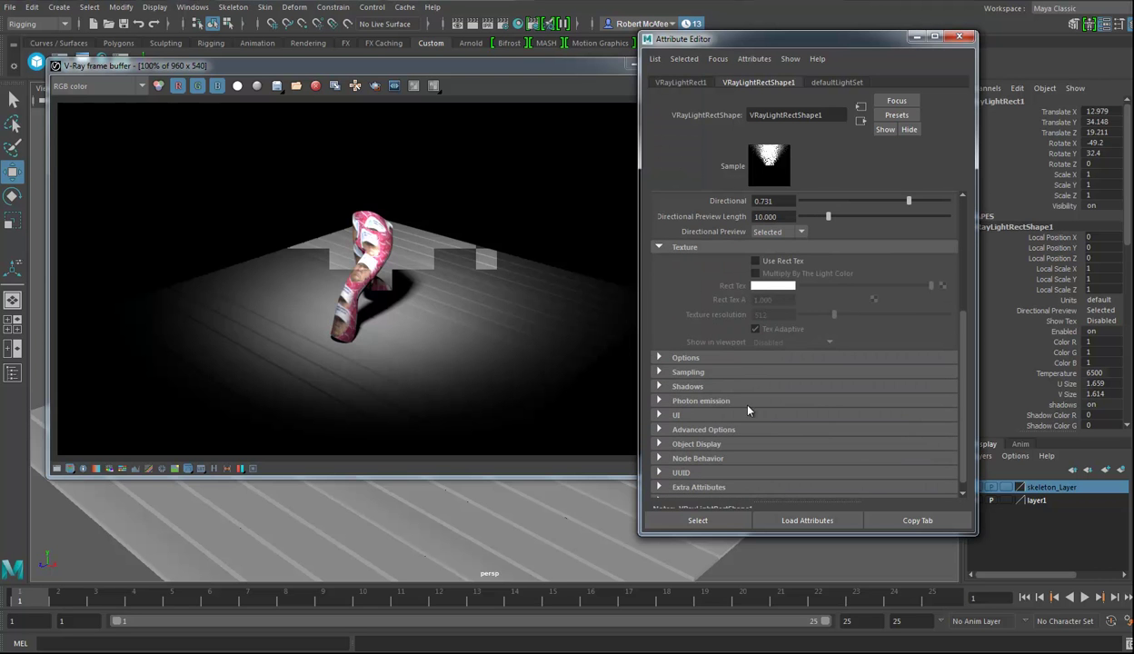
{"action": "left_click", "coordinate": [702, 373]}
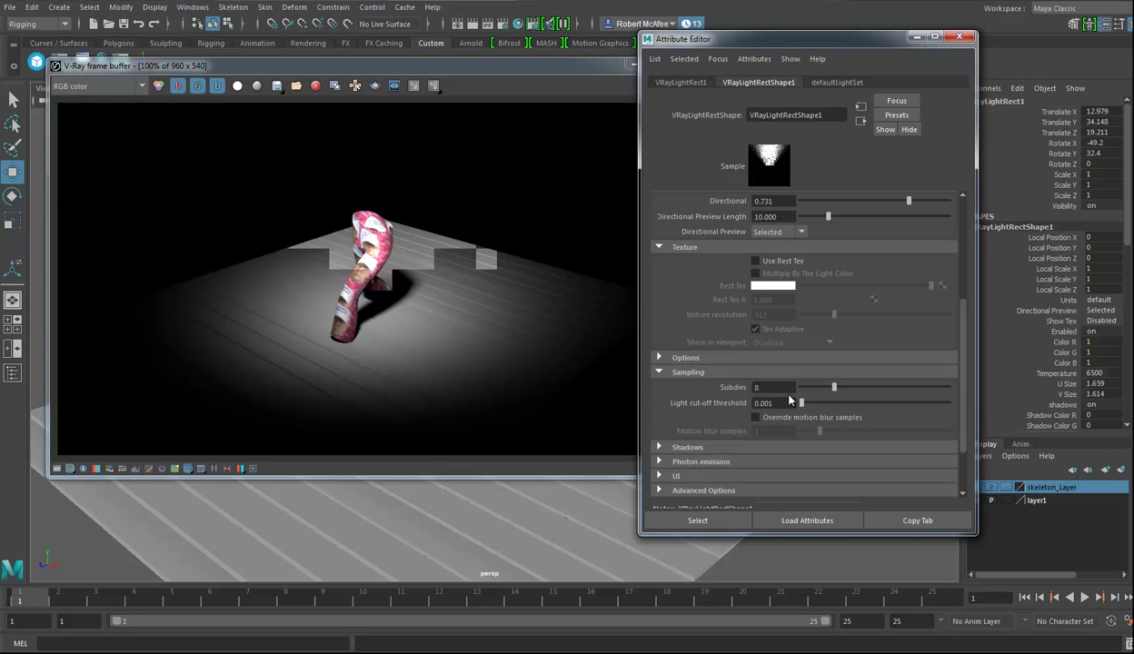
{"action": "left_click_drag", "start_coordinate": [834, 389], "coordinate": [950, 393]}
- Render only a square region of the floor beside the leg's shadow to check the noise
{"action": "scroll", "coordinate": [422, 357], "scroll_direction": "up", "scroll_amount": 1}
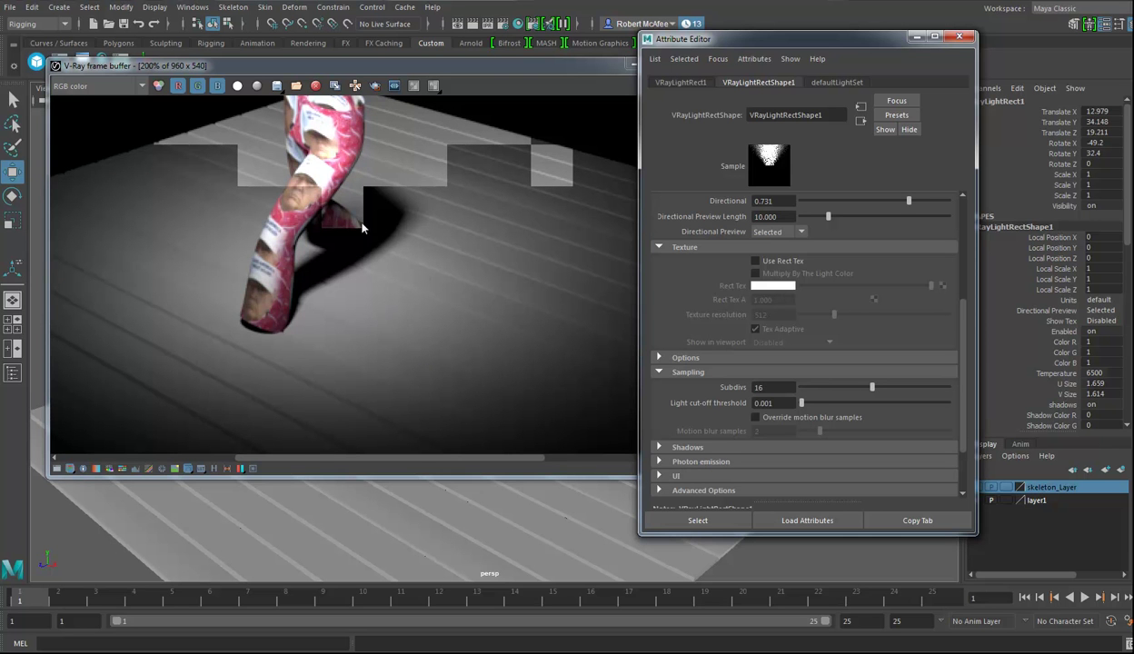
{"action": "left_click", "coordinate": [374, 86]}
{"action": "mouse_move", "coordinate": [374, 252]}
{"action": "left_mouse_down"}
{"action": "mouse_move", "coordinate": [513, 407]}
{"action": "mouse_move", "coordinate": [542, 422]}
{"action": "left_mouse_up"}
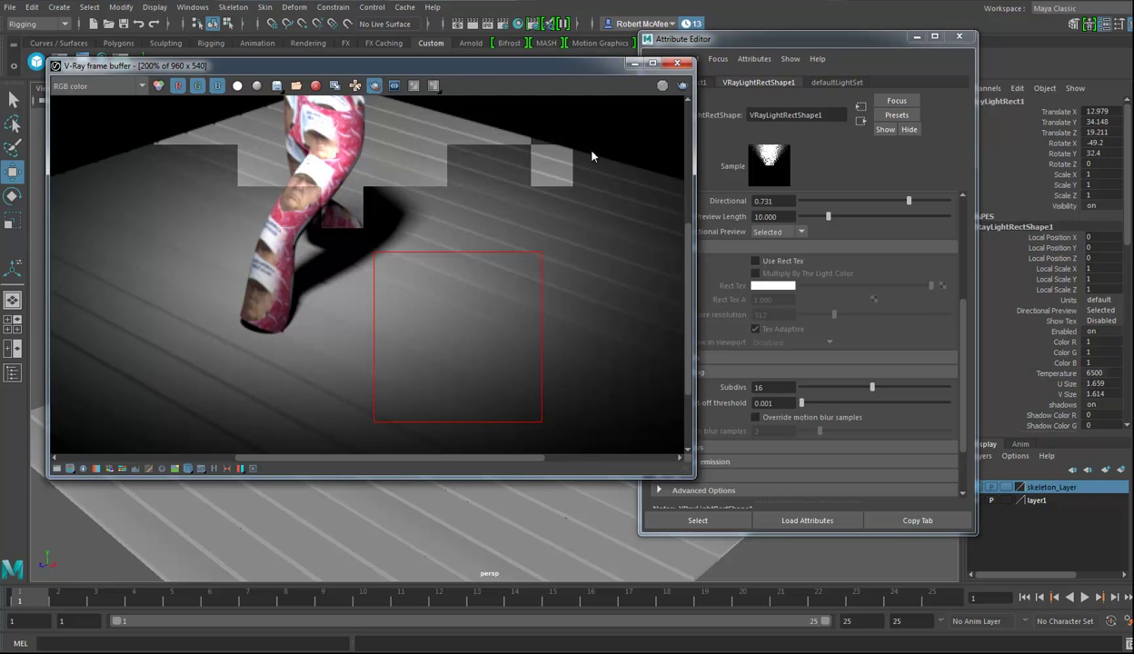
{"action": "left_click", "coordinate": [662, 85]}
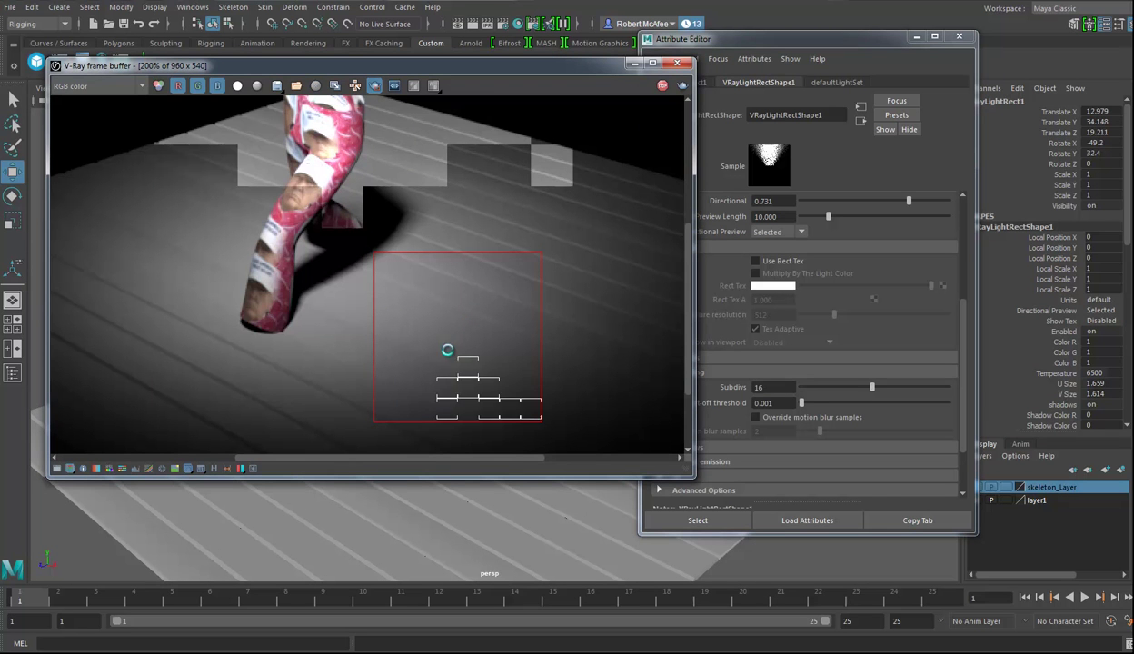
- Set the rect light's sampling Subdivs to 32 and return to the frame buffer
{"action": "left_click_drag", "start_coordinate": [872, 388], "coordinate": [890, 388]}
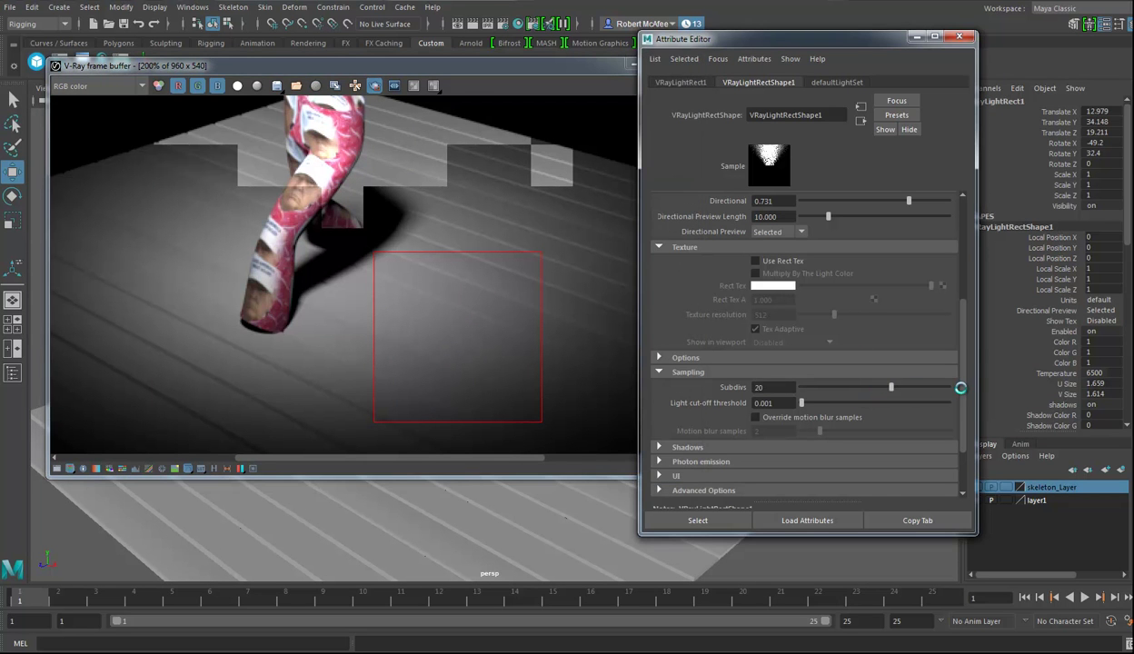
{"action": "left_click_drag", "start_coordinate": [961, 388], "coordinate": [994, 394]}
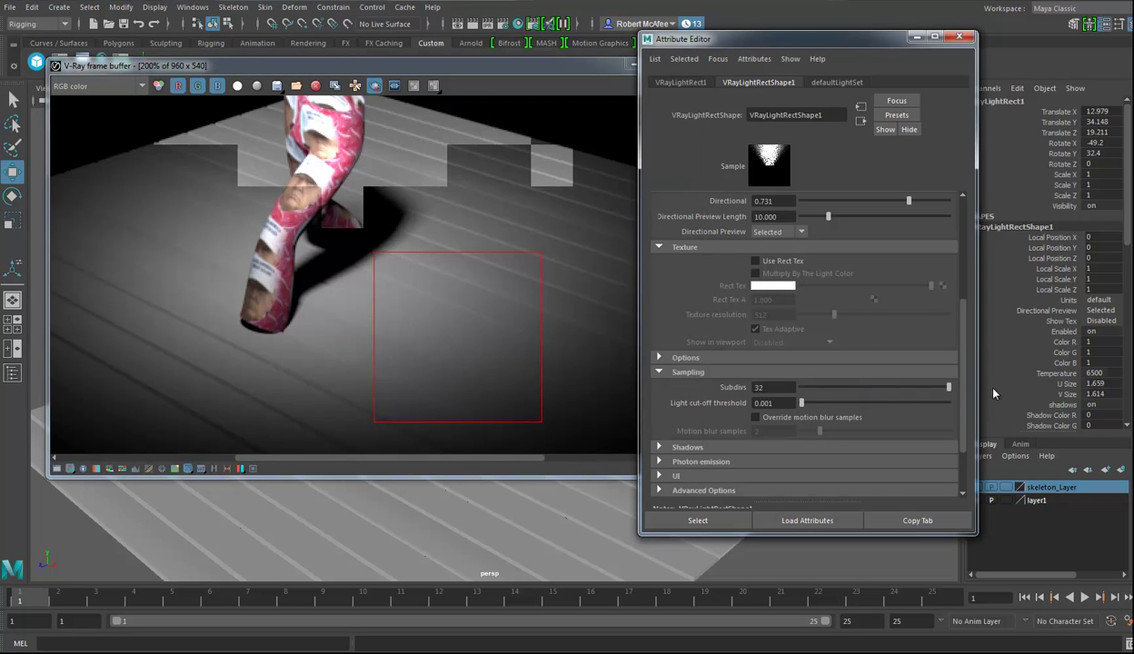
{"action": "left_click", "coordinate": [579, 71]}
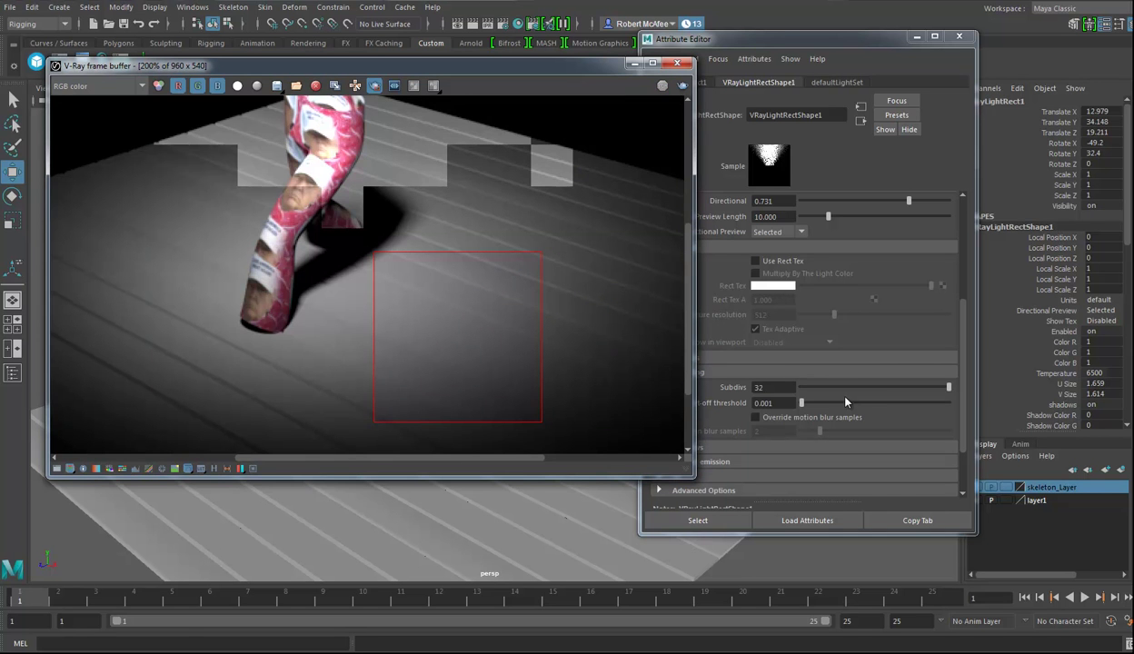
- Turn off region rendering and close the V-Ray frame buffer
{"action": "scroll", "coordinate": [394, 262], "scroll_direction": "down", "scroll_amount": 2}
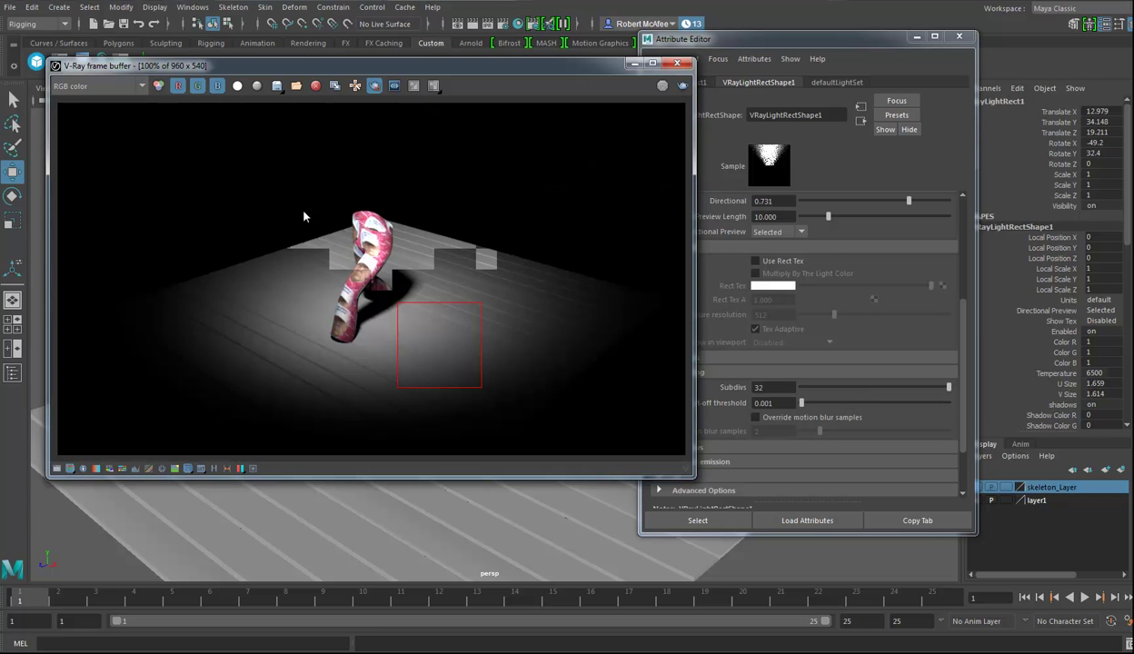
{"action": "left_click", "coordinate": [374, 87]}
{"action": "left_click", "coordinate": [677, 62]}
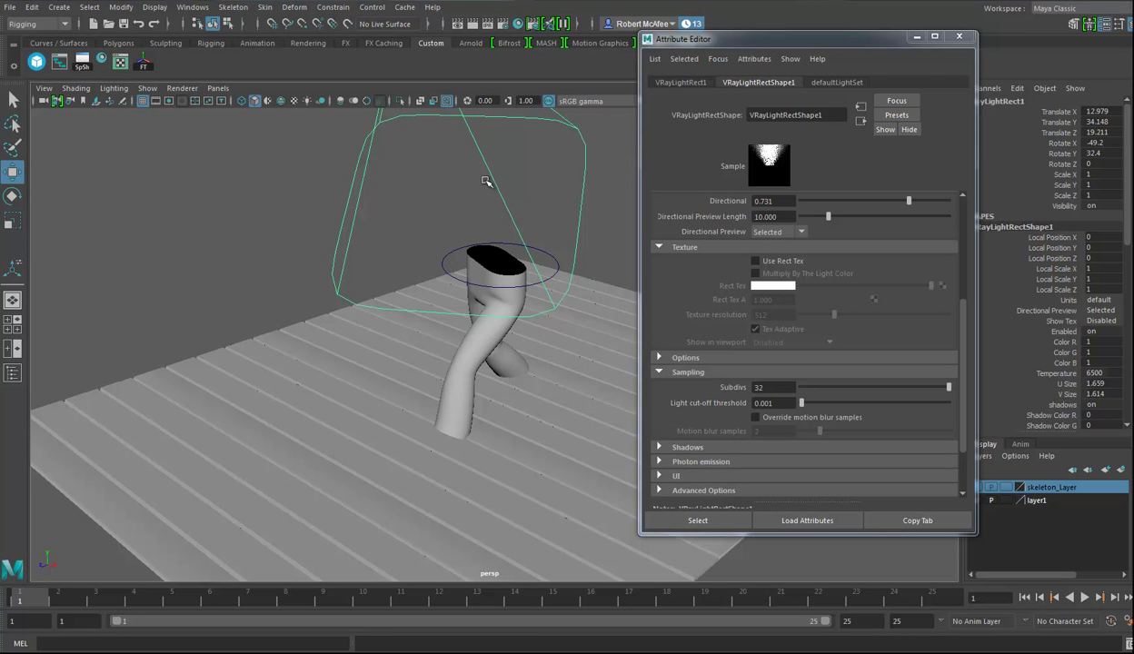
- Duplicate the rect light and move the copy along Z to 3.054
{"action": "left_click_drag", "start_coordinate": [536, 304], "coordinate": [443, 300], "text": "alt"}
{"action": "key", "text": "ctrl+d"}
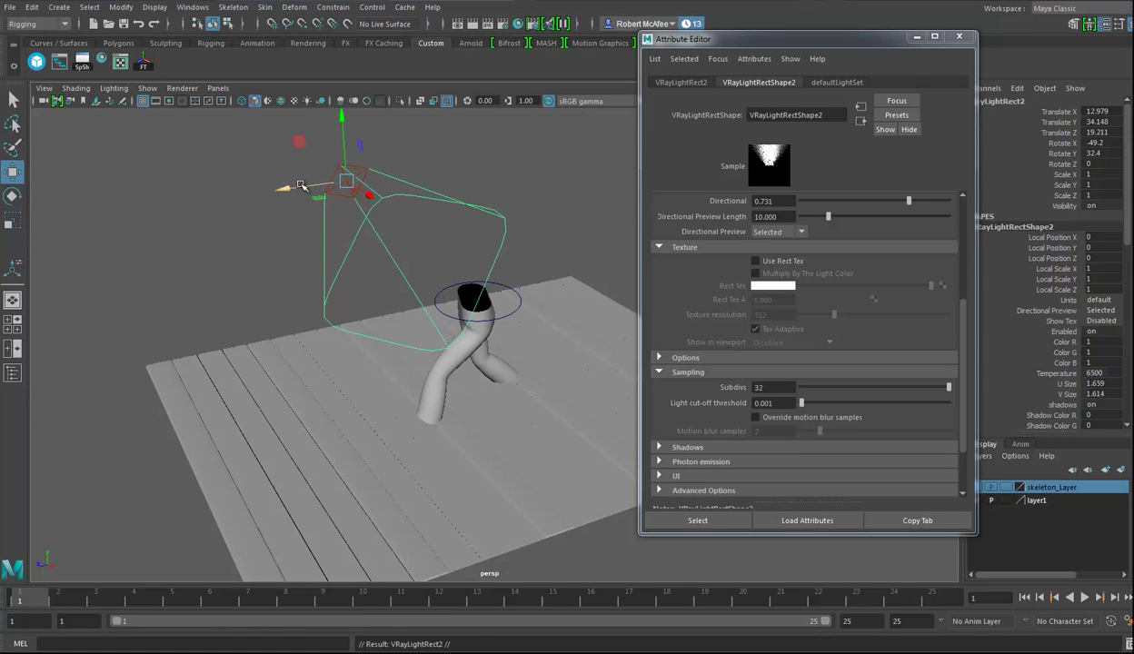
{"action": "left_click_drag", "start_coordinate": [278, 187], "coordinate": [278, 131]}
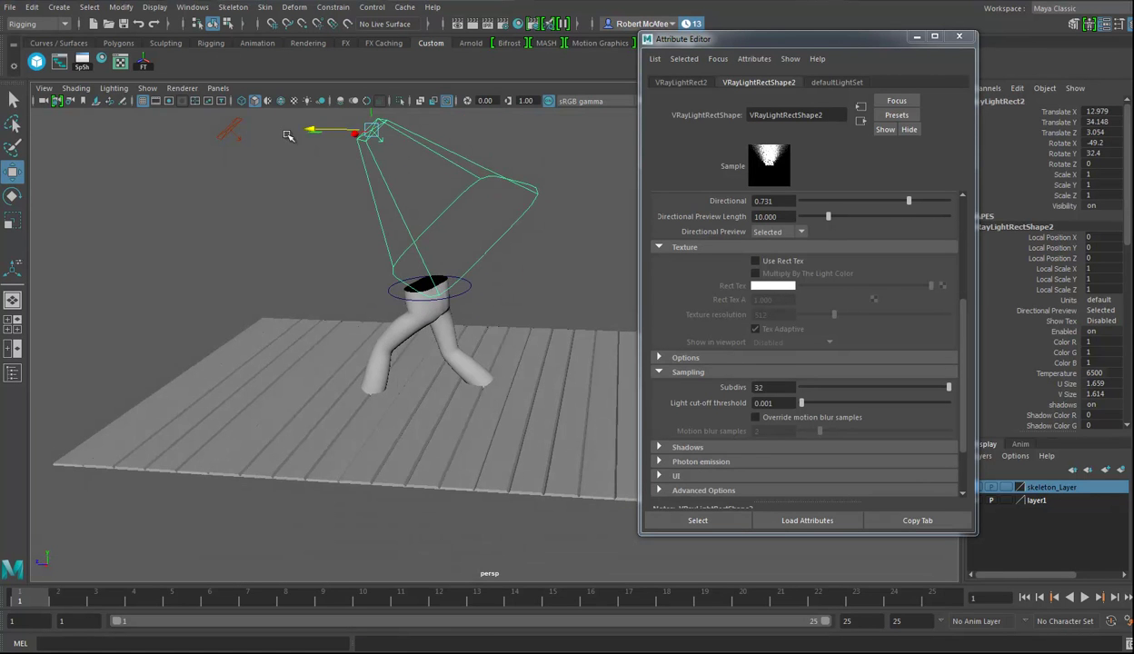
- Look through the duplicated light to aim it at the legs from behind, at Translate 10.59, 29.902, -27.07 and Rotate -31.8, 153.2, 0
{"action": "left_click_drag", "start_coordinate": [375, 170], "coordinate": [231, 105], "text": "alt"}
{"action": "left_click", "coordinate": [218, 88]}
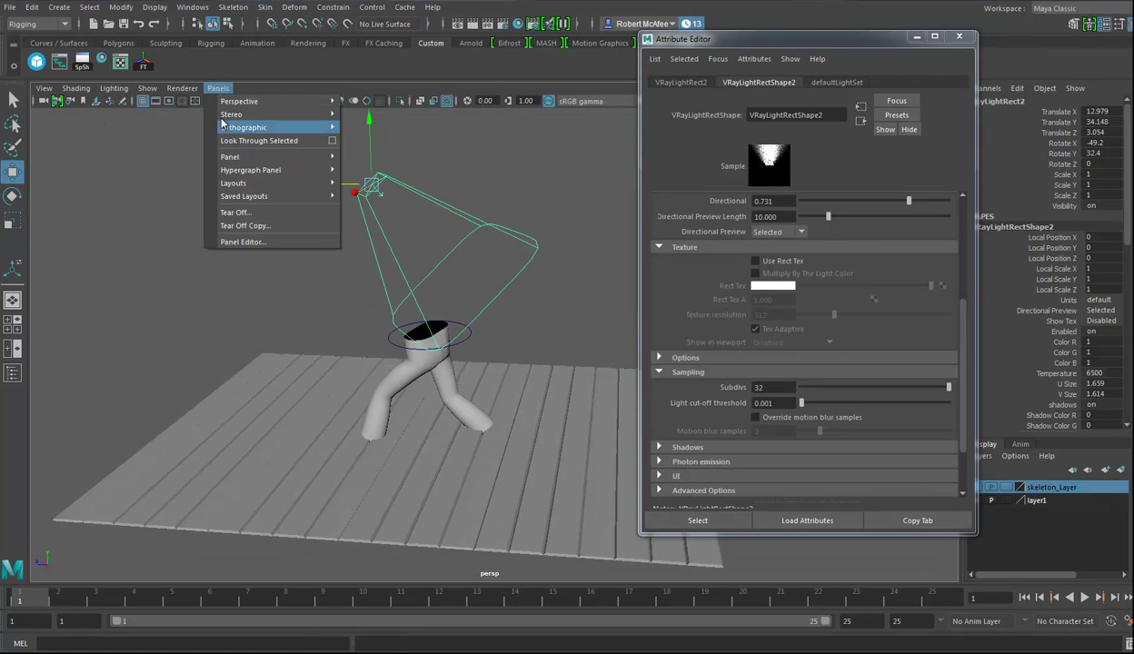
{"action": "left_click_drag", "start_coordinate": [455, 307], "coordinate": [272, 218], "text": "alt"}
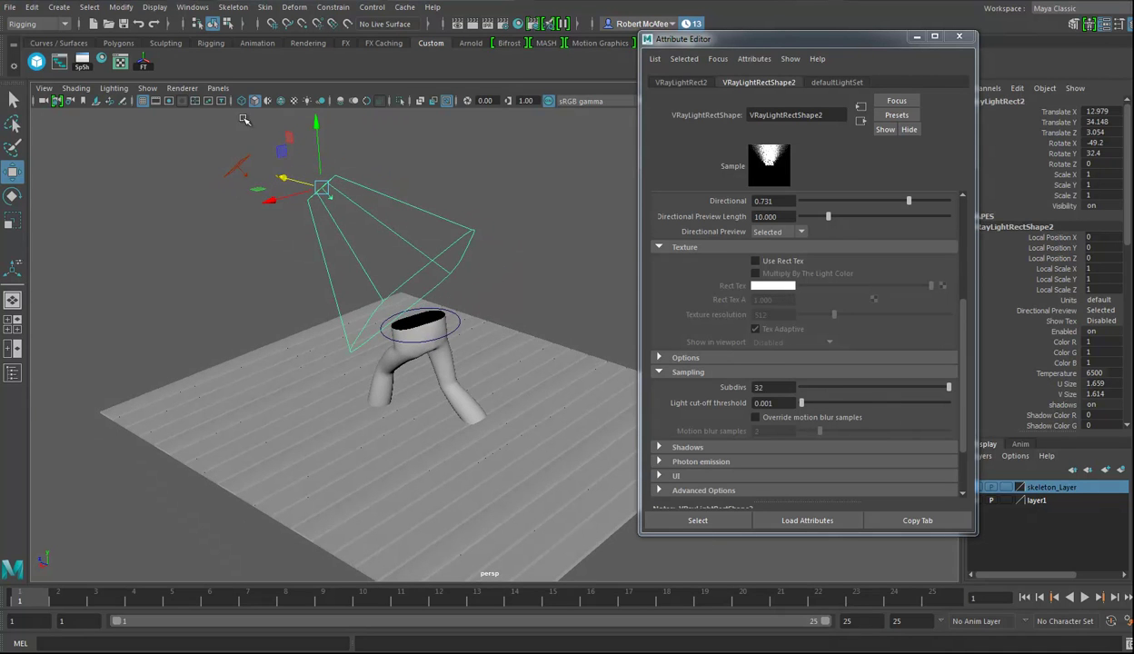
{"action": "left_click", "coordinate": [218, 88]}
{"action": "left_click", "coordinate": [259, 140]}
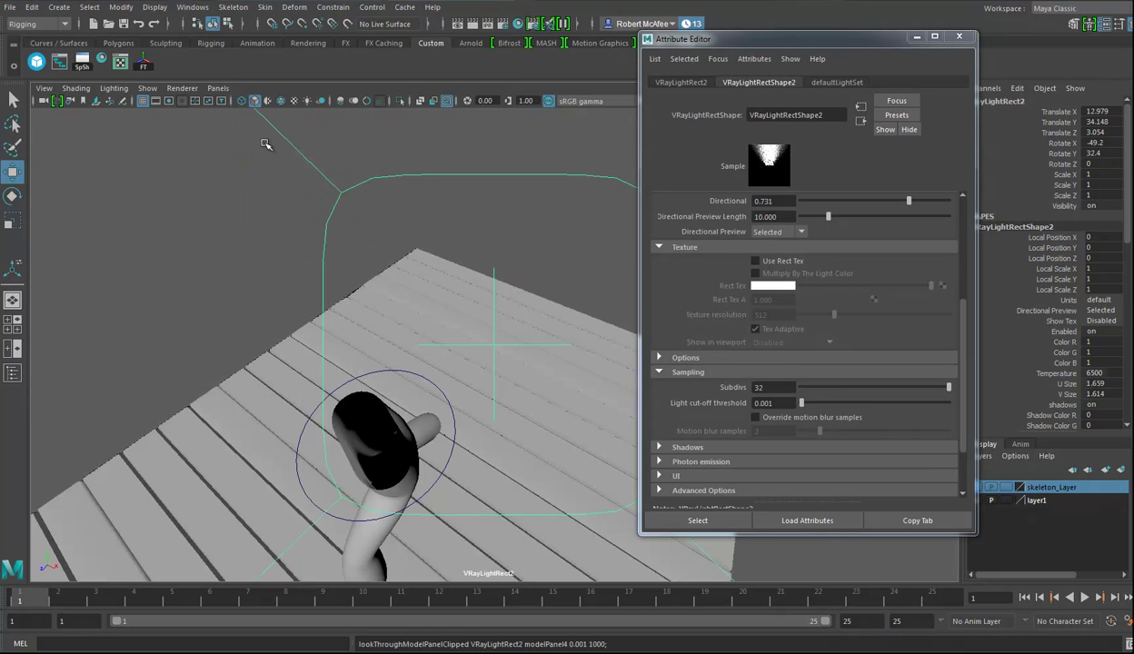
{"action": "left_click_drag", "start_coordinate": [468, 330], "coordinate": [481, 431], "text": "alt"}
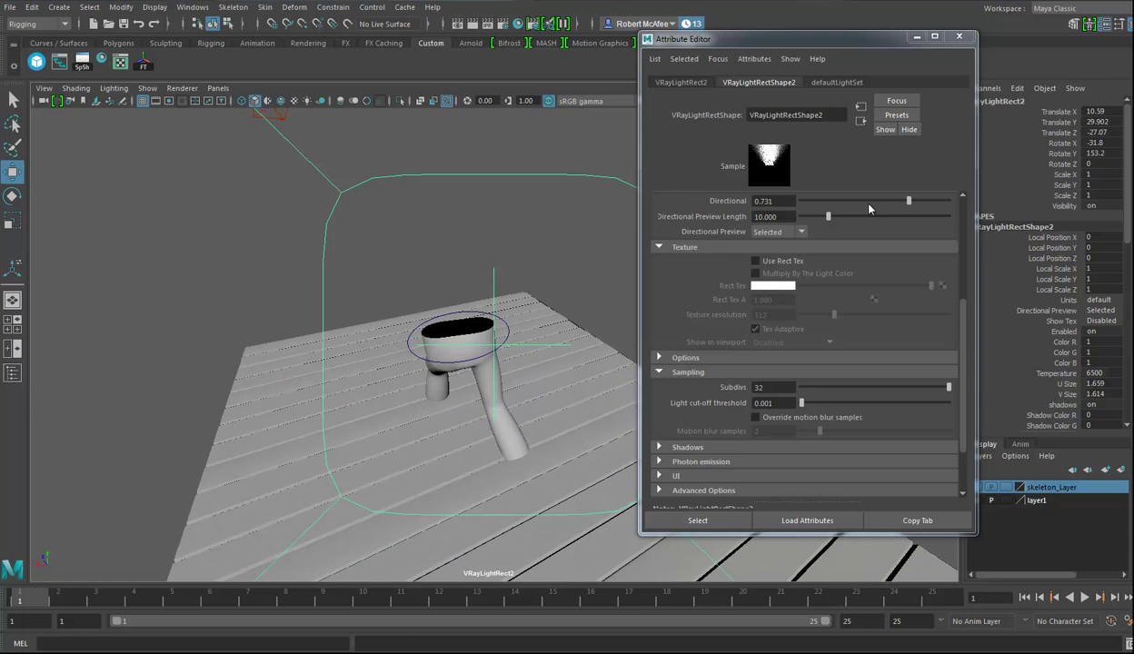
- Set the second rect light's U size to 1.480 and its Intensity multiplier to 8.969
{"action": "scroll", "coordinate": [847, 343], "scroll_direction": "up", "scroll_amount": 5}
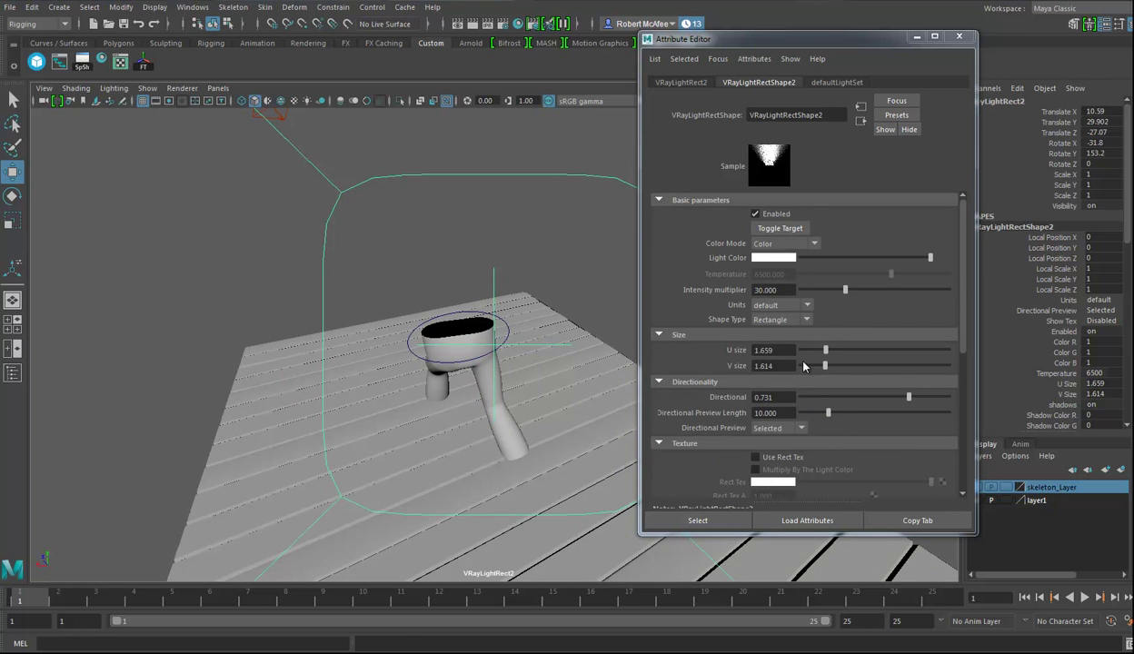
{"action": "left_click_drag", "start_coordinate": [826, 357], "coordinate": [824, 356]}
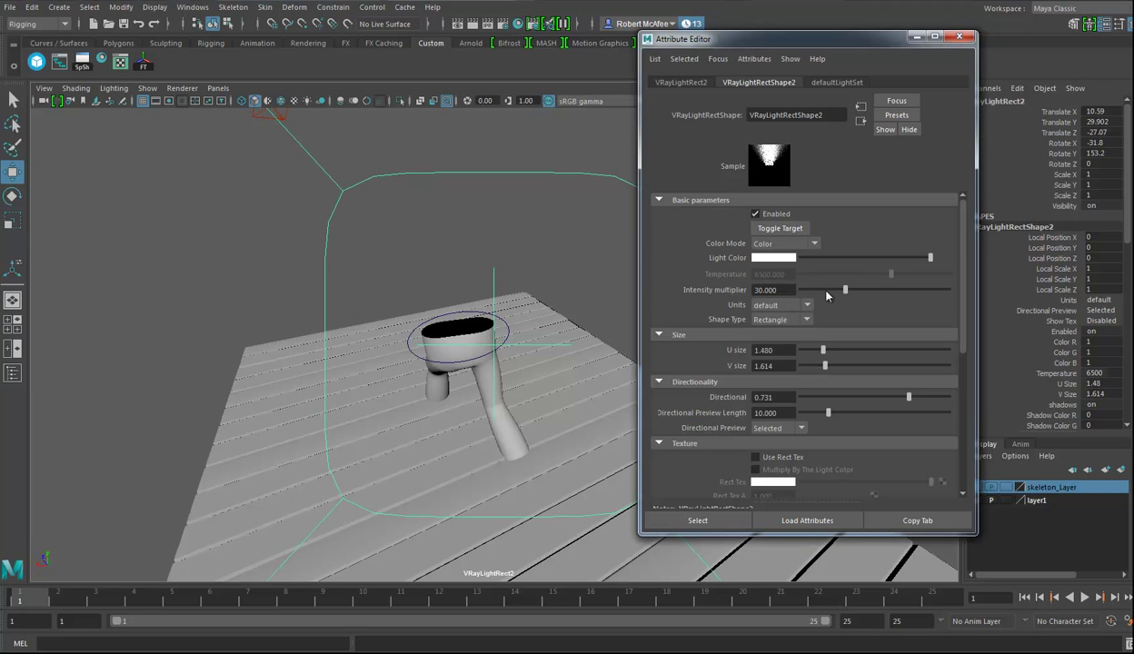
{"action": "left_click_drag", "start_coordinate": [826, 292], "coordinate": [786, 290]}
- Return to the perspective view, frame the legs more closely, and render the frame with both rect lights
{"action": "key", "text": "space"}
{"action": "left_click_drag", "start_coordinate": [484, 370], "coordinate": [540, 341]}
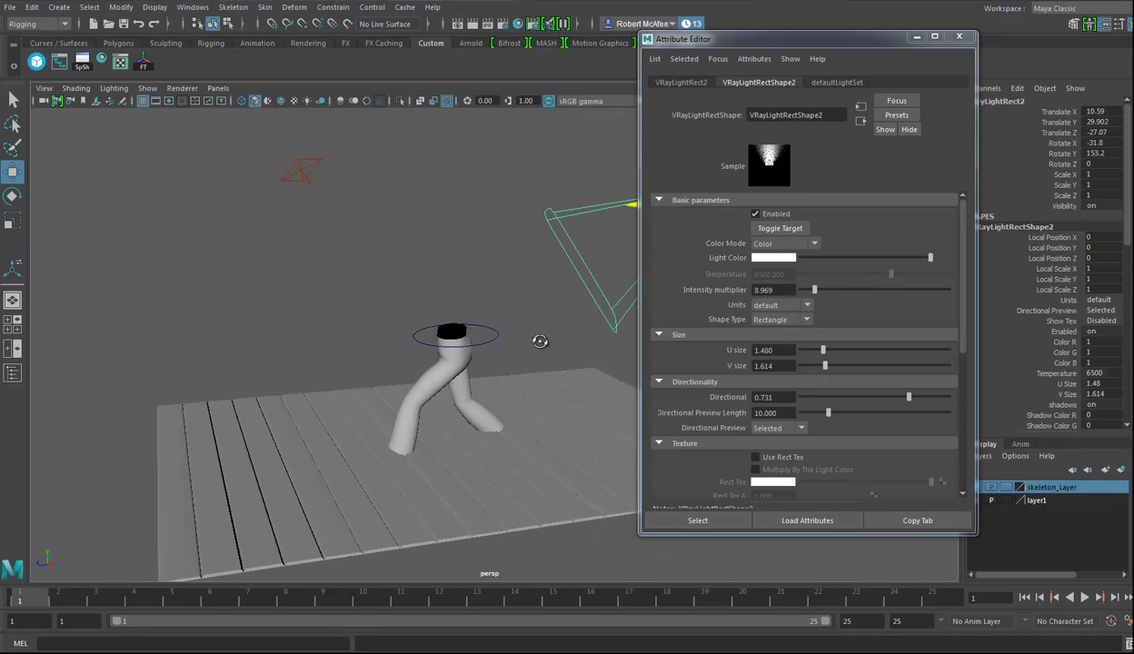
{"action": "scroll", "coordinate": [527, 350], "scroll_direction": "up", "scroll_amount": 6}
{"action": "middle_click_drag", "start_coordinate": [499, 360], "coordinate": [512, 274], "text": "alt"}
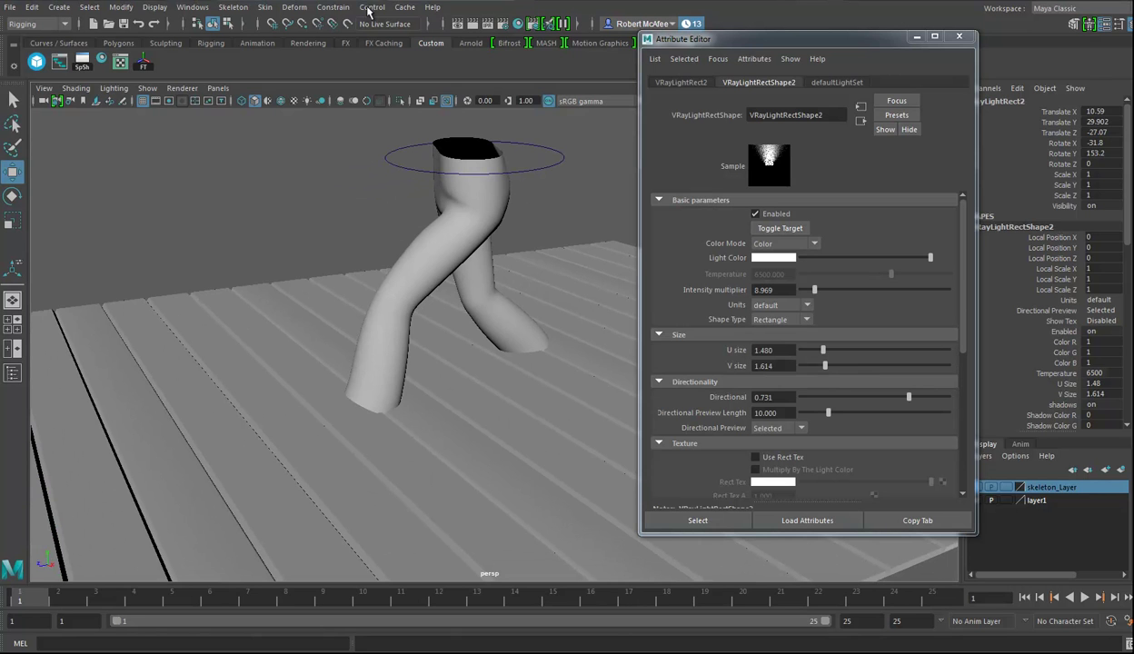
{"action": "left_click", "coordinate": [468, 24]}
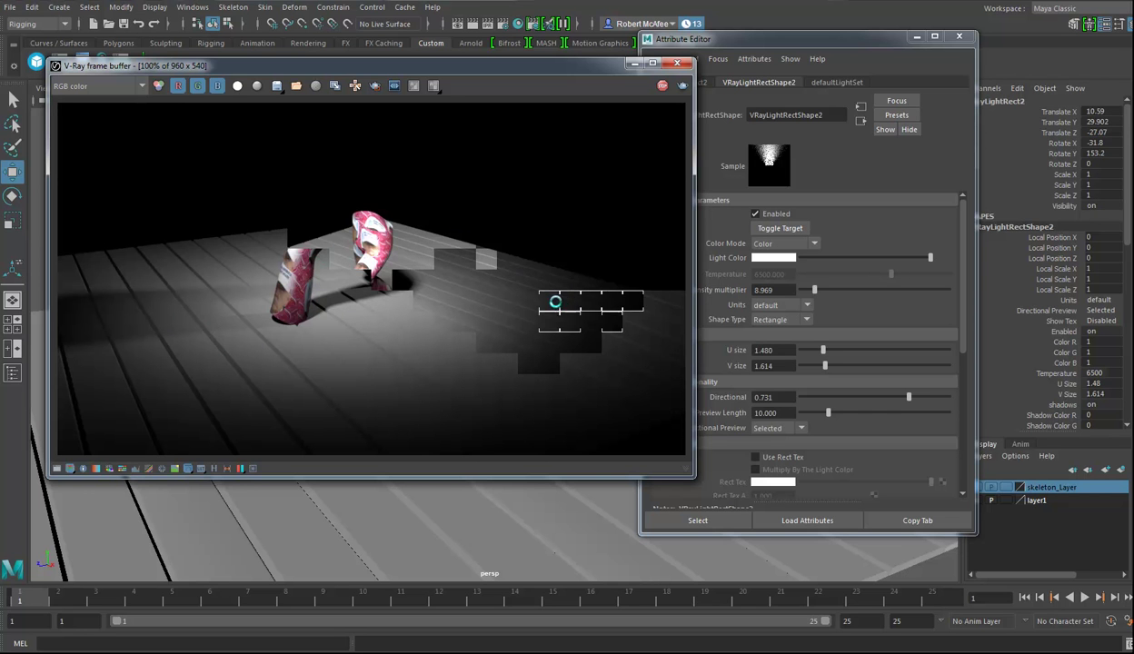
- Turn off Shadows for the second rect light
{"action": "left_click", "coordinate": [763, 109]}
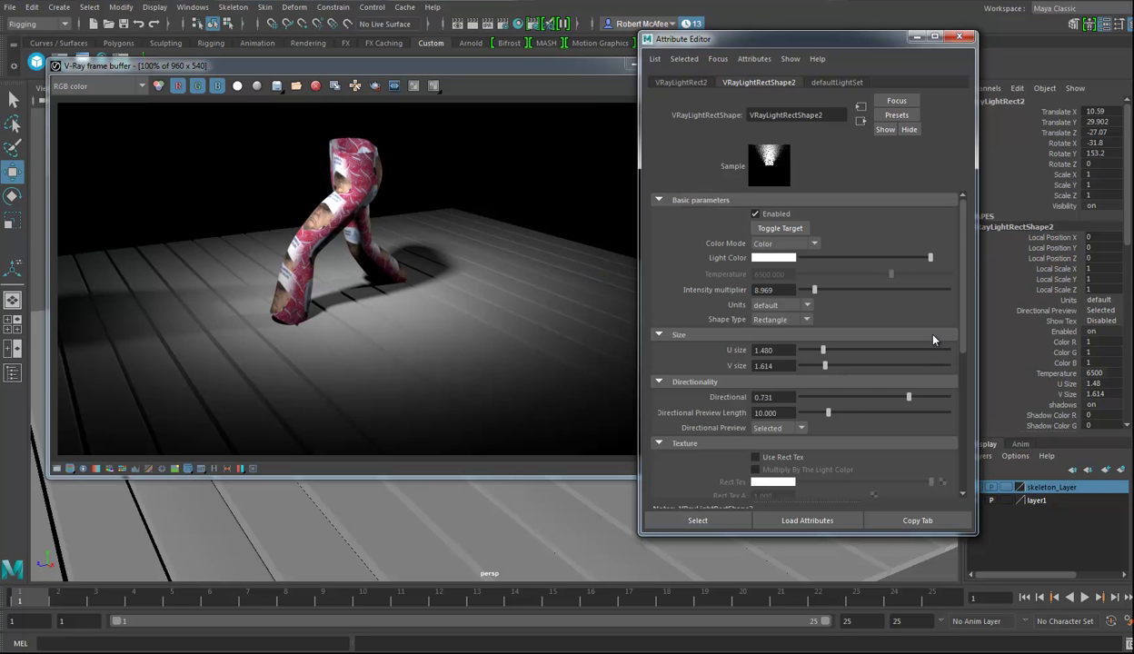
{"action": "left_click_drag", "start_coordinate": [964, 341], "coordinate": [959, 444]}
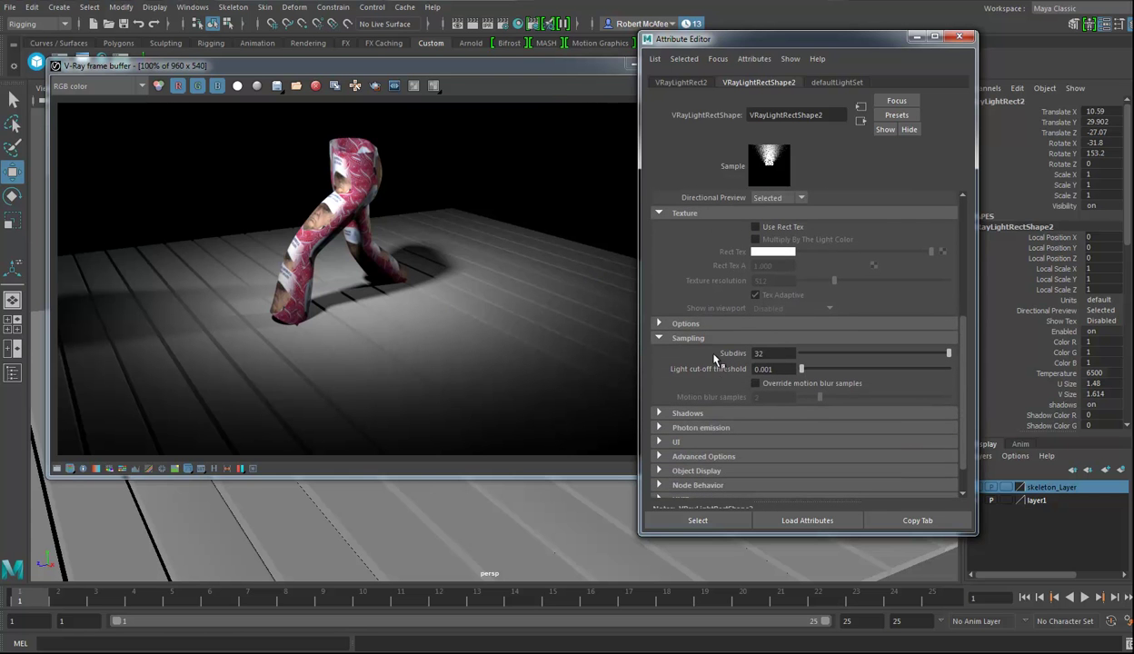
{"action": "left_click", "coordinate": [663, 323]}
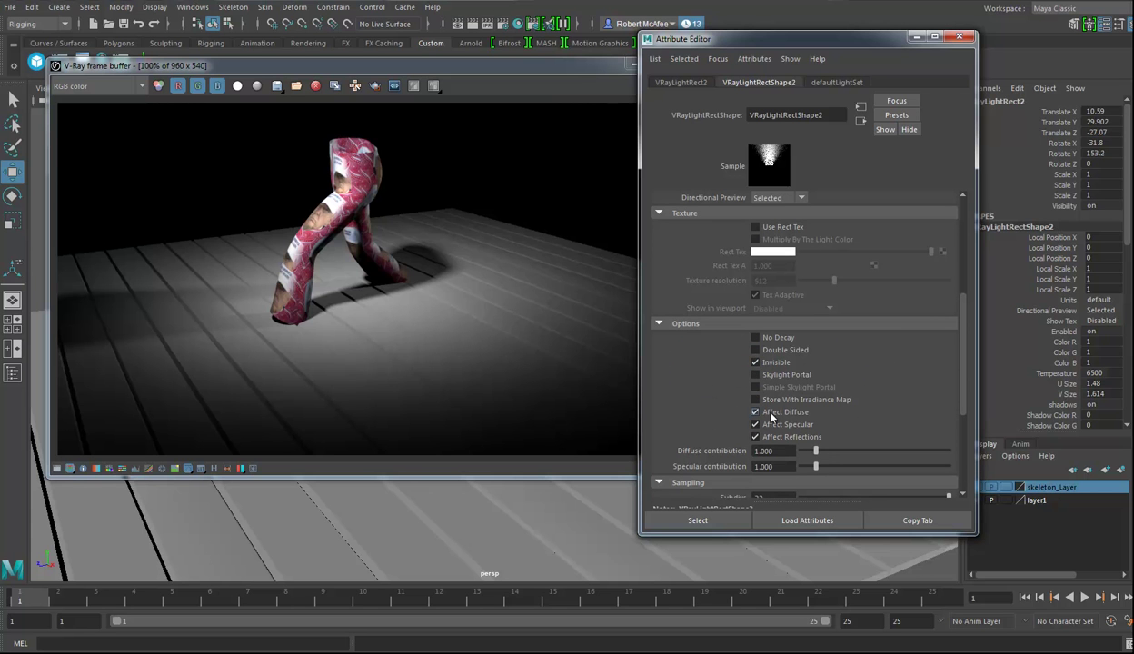
{"action": "scroll", "coordinate": [805, 391], "scroll_direction": "up", "scroll_amount": 2}
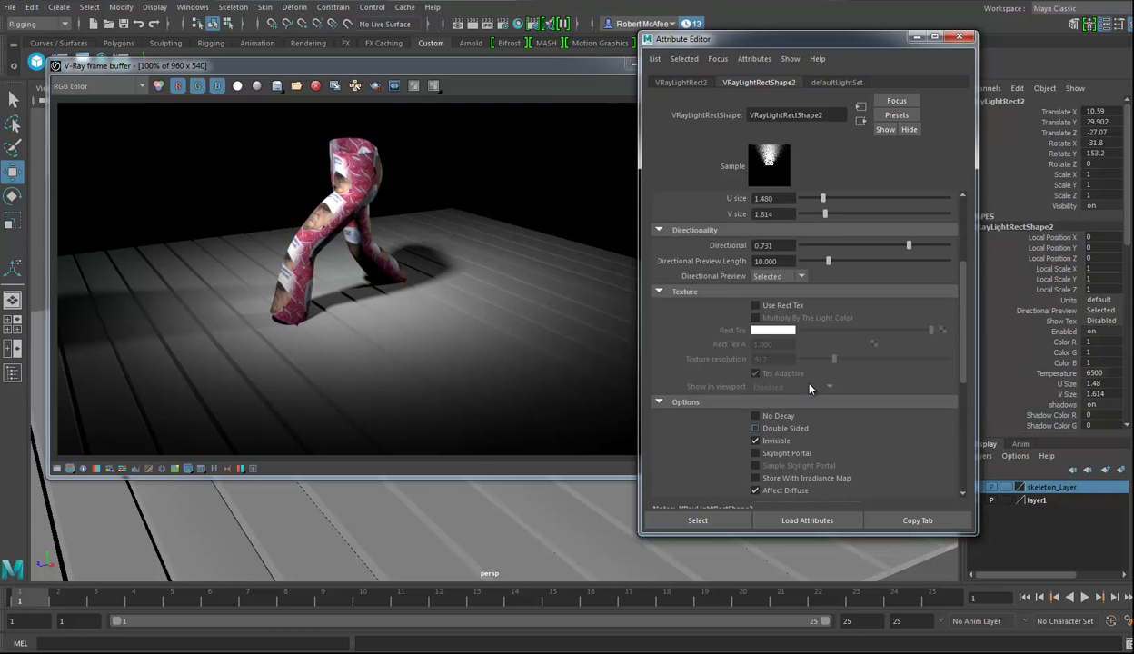
{"action": "scroll", "coordinate": [811, 383], "scroll_direction": "down", "scroll_amount": 2}
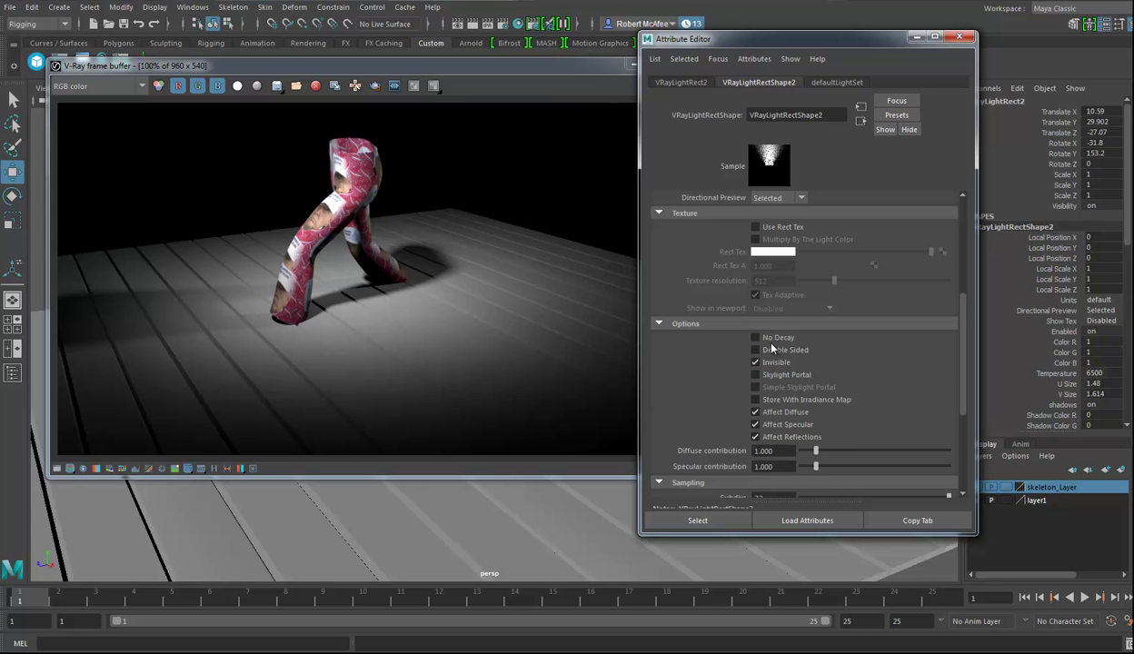
{"action": "scroll", "coordinate": [818, 375], "scroll_direction": "down", "scroll_amount": 3}
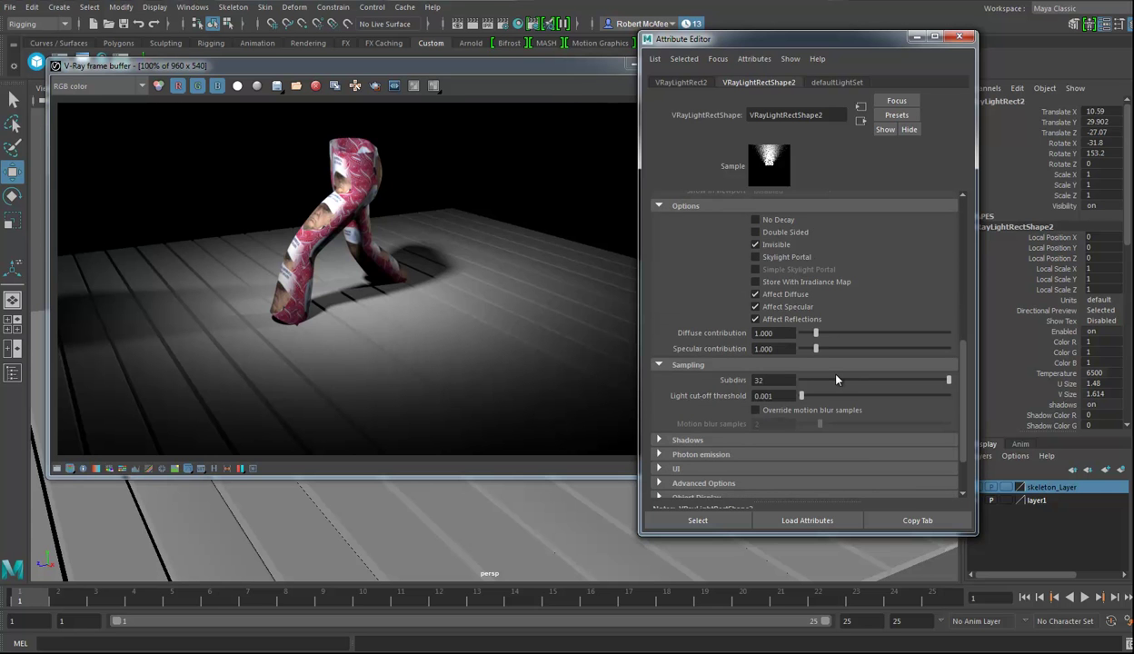
{"action": "scroll", "coordinate": [822, 372], "scroll_direction": "down", "scroll_amount": 2}
{"action": "left_click", "coordinate": [816, 370]}
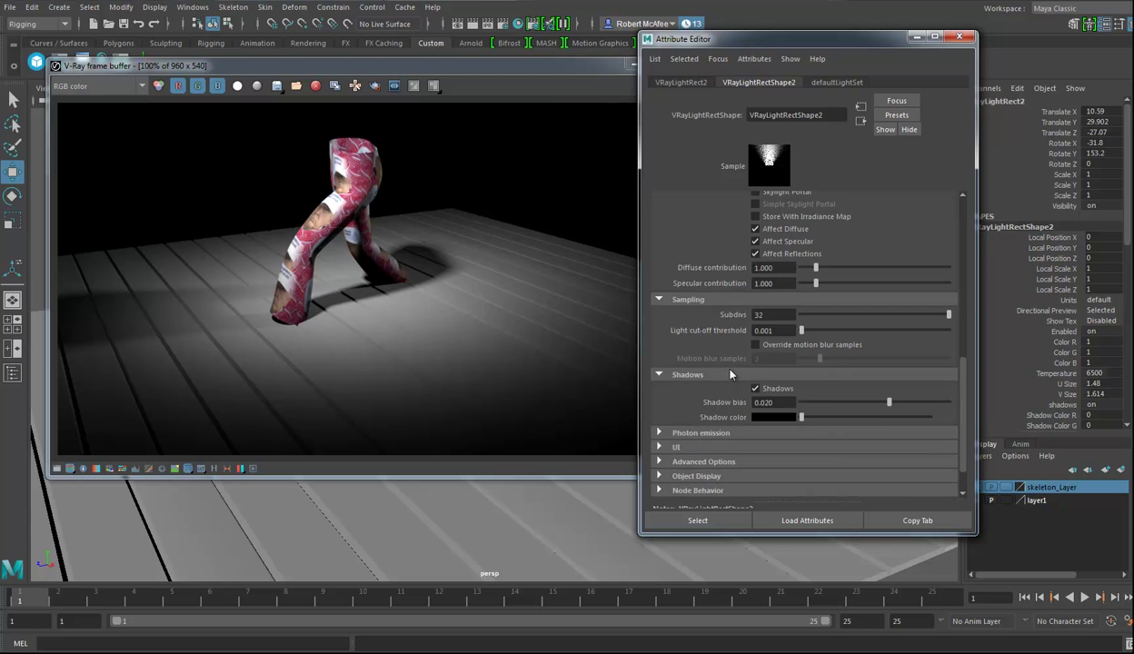
{"action": "left_click", "coordinate": [755, 389]}
- Render the frame again with mouse tracking turned on, and close the V-Ray frame buffer
{"action": "left_click", "coordinate": [514, 87]}
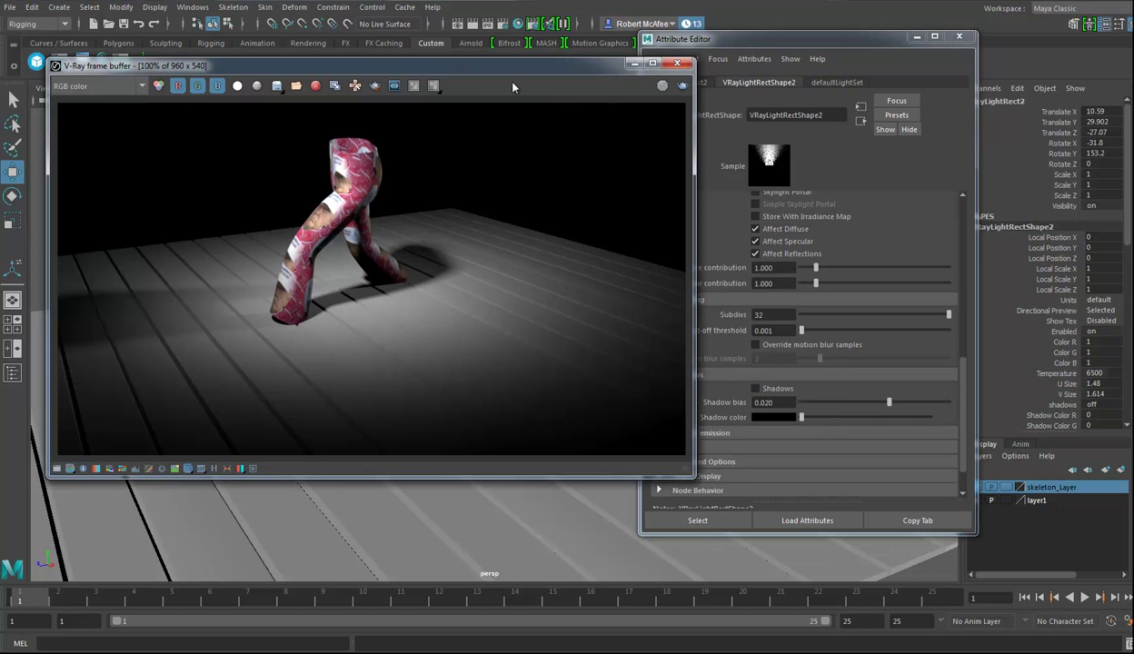
{"action": "left_click", "coordinate": [663, 85]}
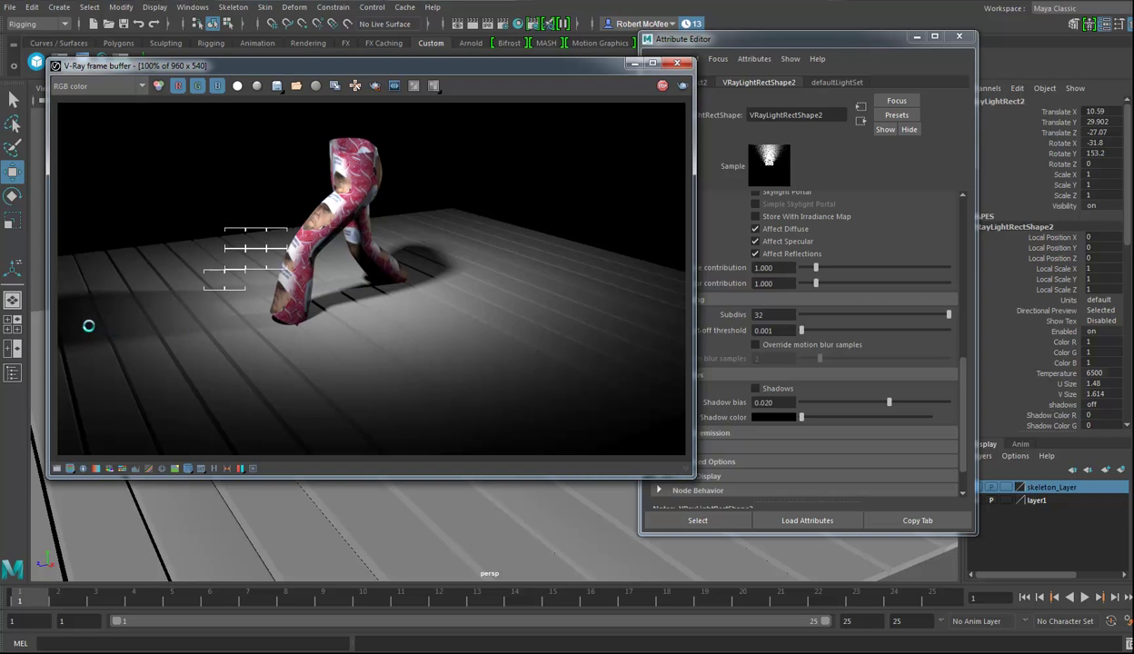
{"action": "left_click", "coordinate": [353, 86]}
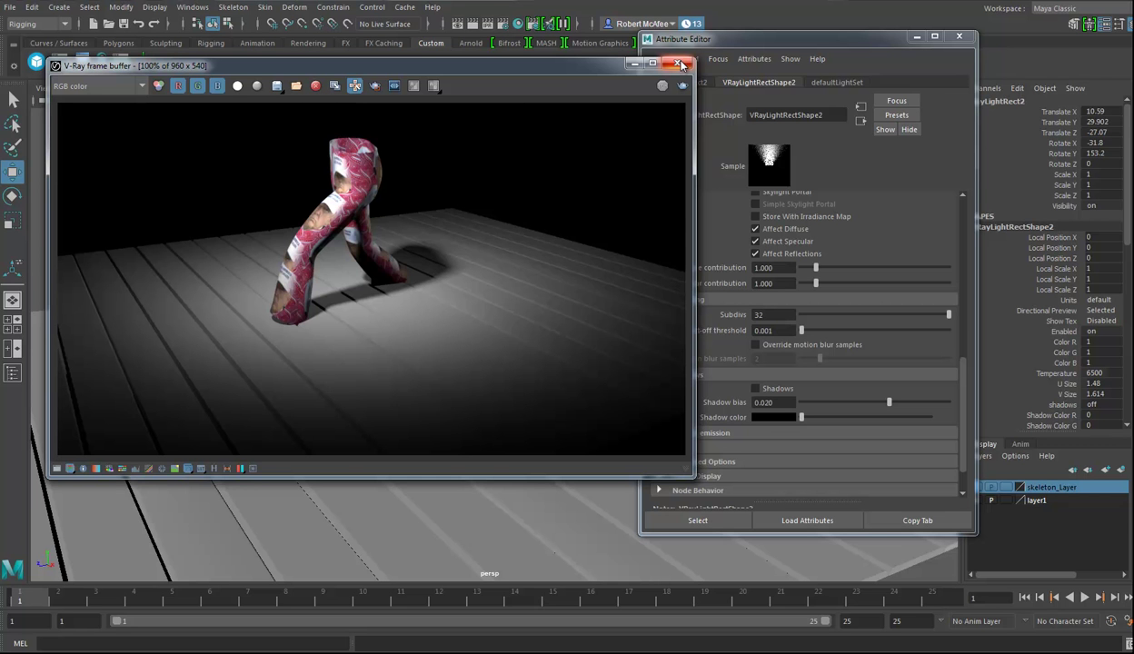
{"action": "left_click", "coordinate": [679, 63]}
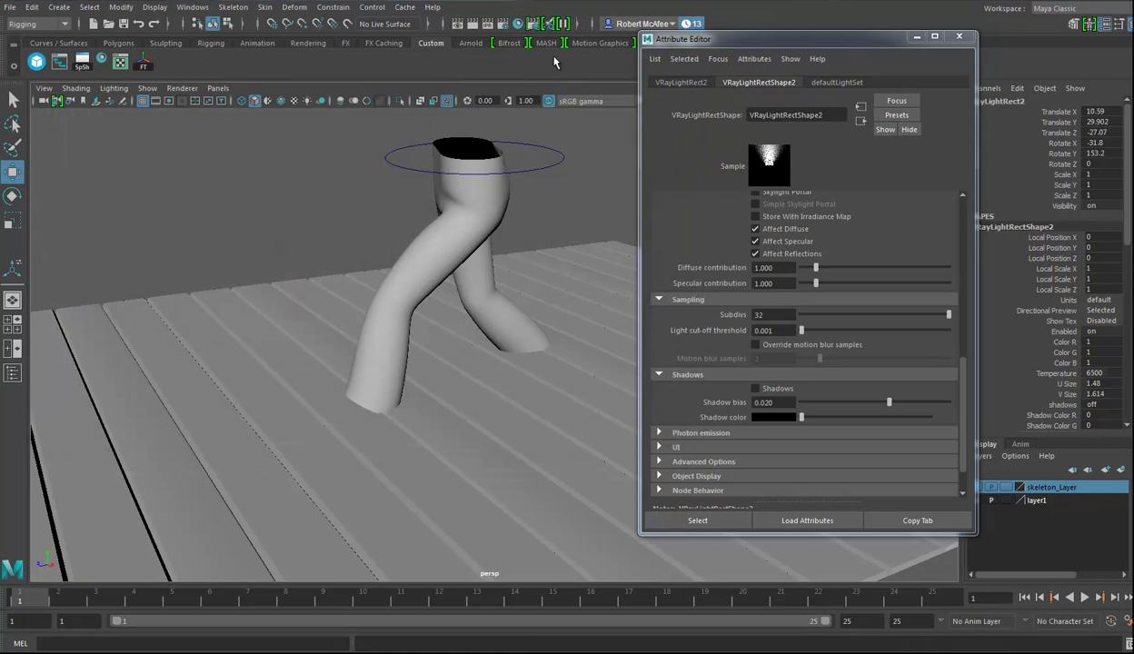
- Set the render animation to Standard with an end frame of 24 in the common render settings
{"action": "left_click", "coordinate": [494, 23]}
{"action": "left_click_drag", "start_coordinate": [271, 152], "coordinate": [510, 66]}
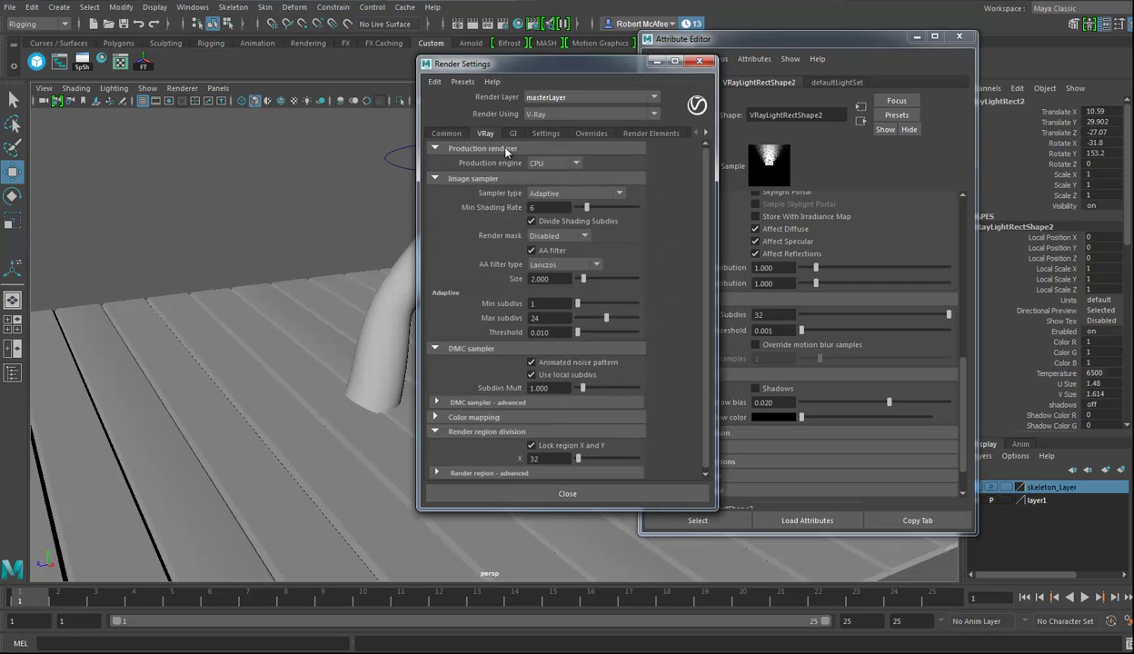
{"action": "left_click", "coordinate": [445, 134]}
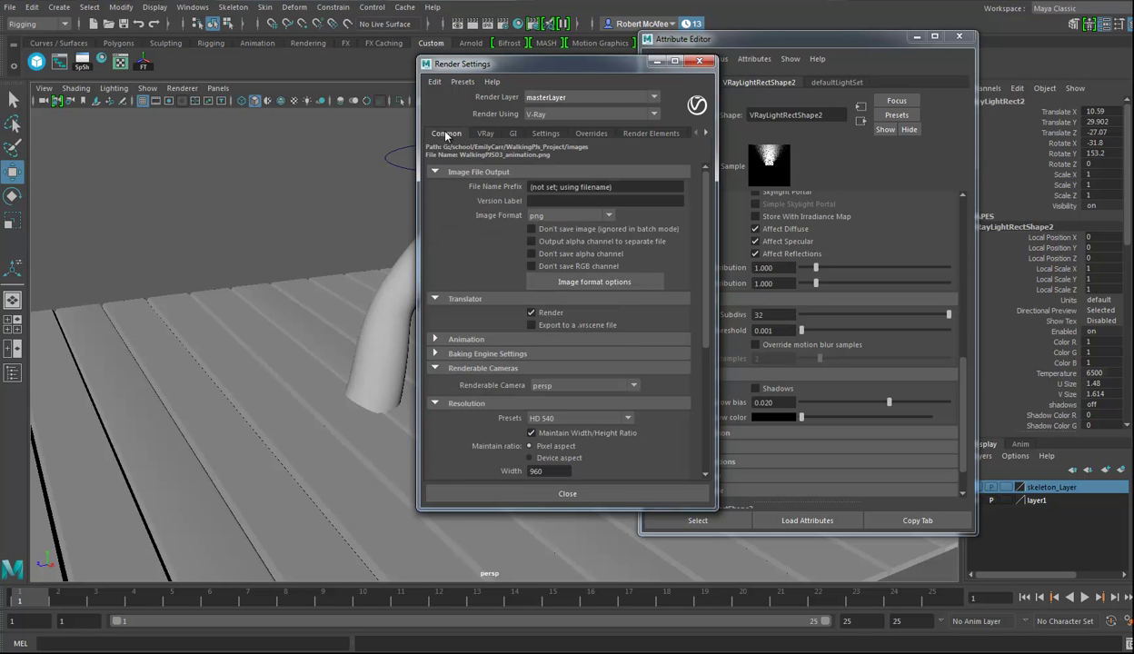
{"action": "left_click", "coordinate": [479, 340]}
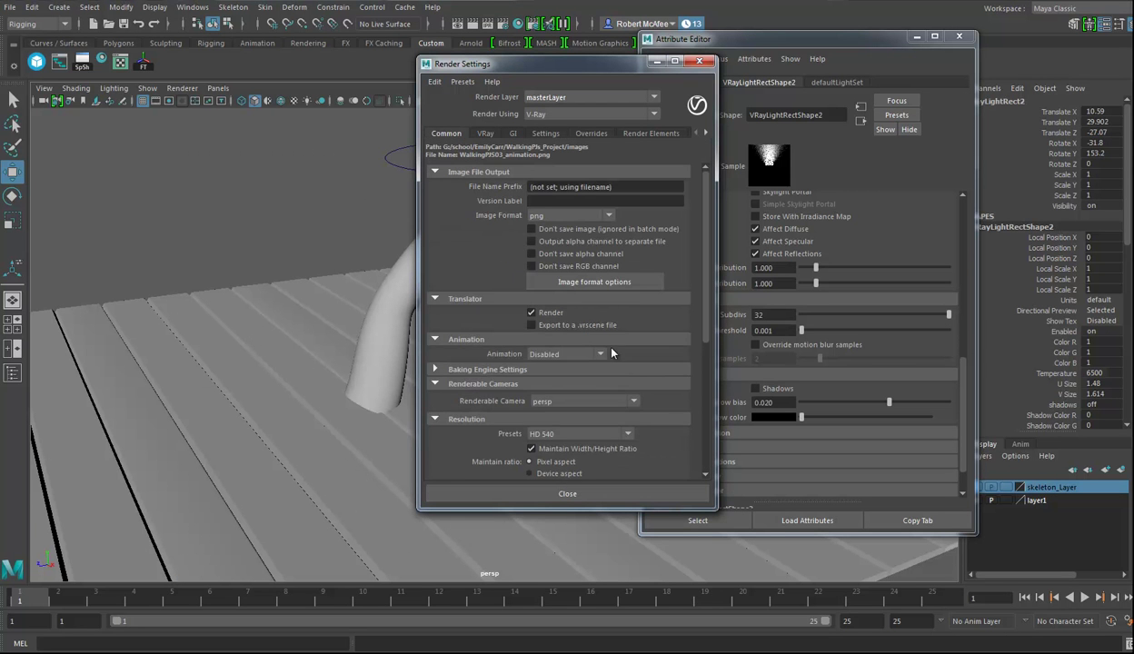
{"action": "left_click", "coordinate": [578, 356]}
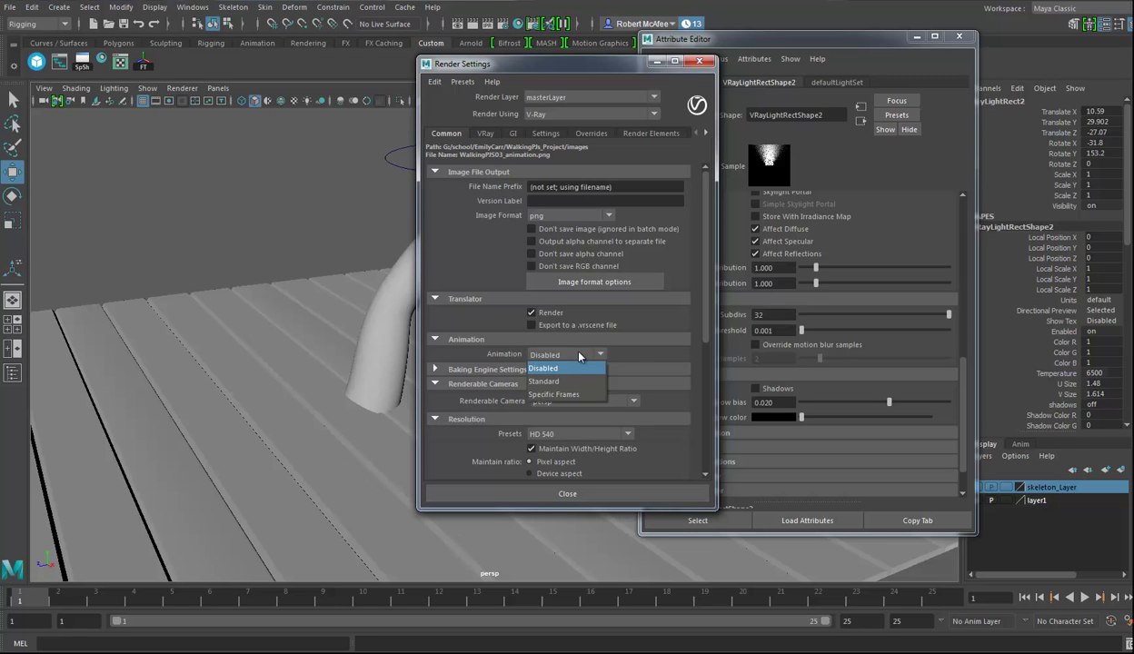
{"action": "left_click", "coordinate": [558, 381]}
{"action": "scroll", "coordinate": [577, 371], "scroll_direction": "down", "scroll_amount": 3}
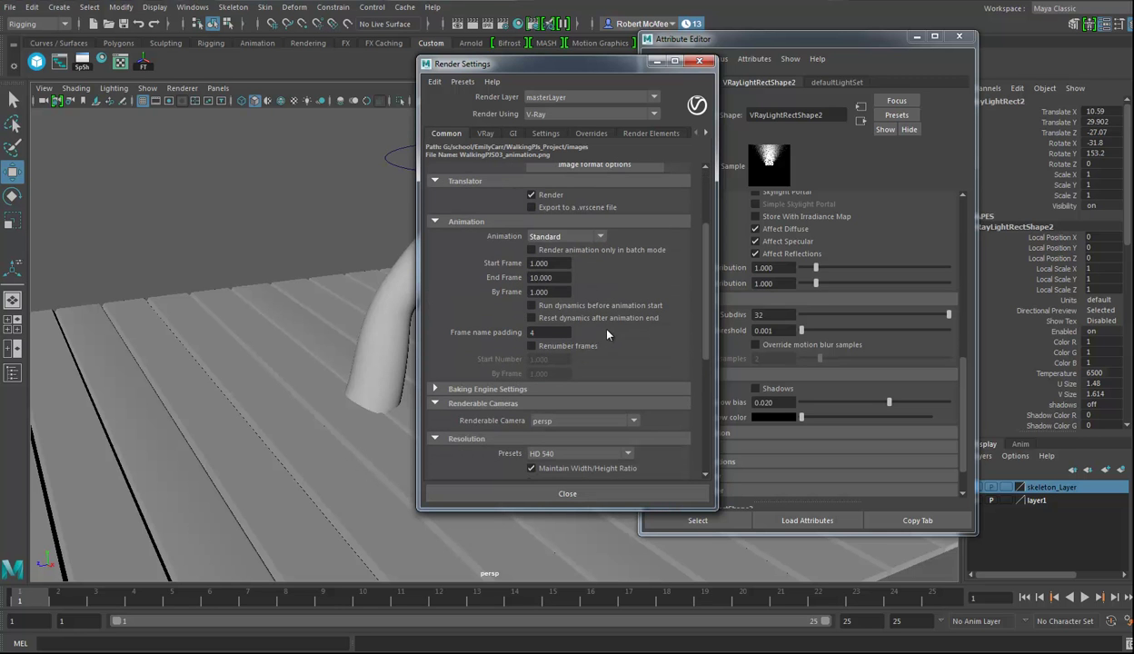
{"action": "double_click", "coordinate": [544, 277]}
{"action": "type", "text": "24"}
- Check the remaining common render settings and render the animation as a PNG sequence from the persp camera
{"action": "scroll", "coordinate": [590, 387], "scroll_direction": "down", "scroll_amount": 2}
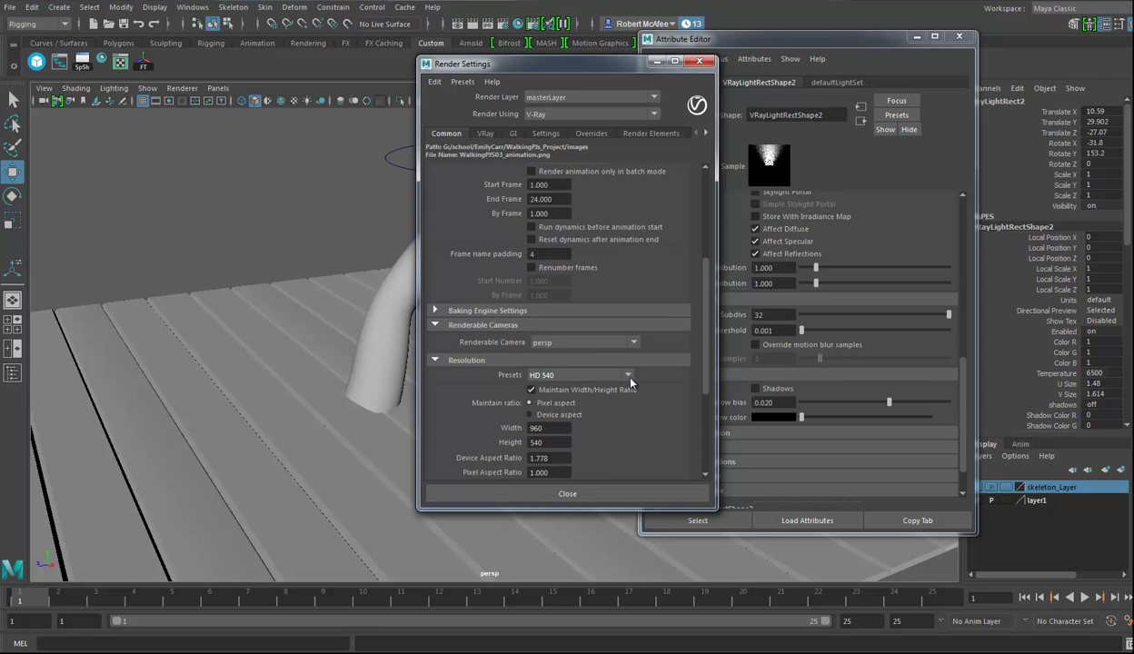
{"action": "scroll", "coordinate": [604, 407], "scroll_direction": "down", "scroll_amount": 4}
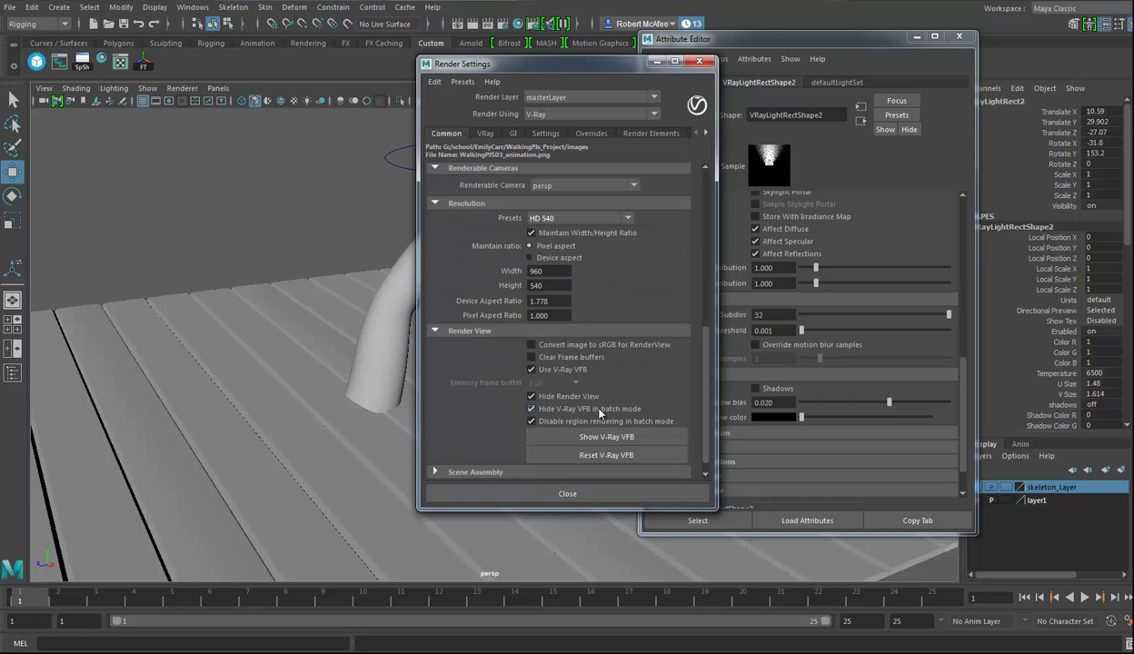
{"action": "scroll", "coordinate": [613, 407], "scroll_direction": "up", "scroll_amount": 6}
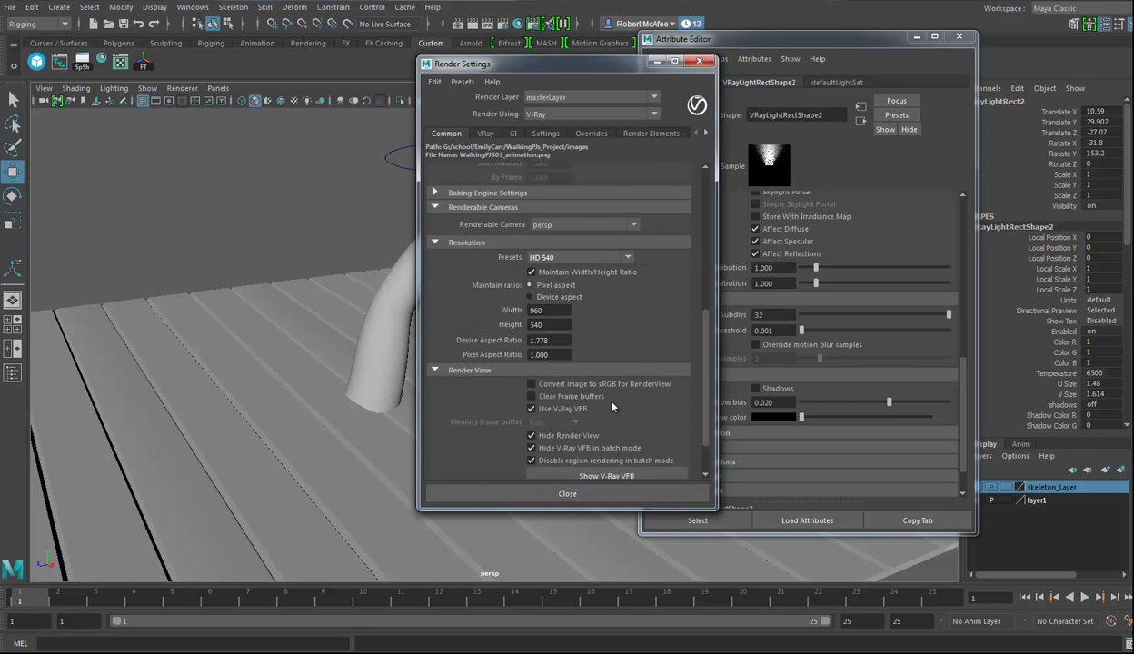
{"action": "scroll", "coordinate": [639, 363], "scroll_direction": "up", "scroll_amount": 3}
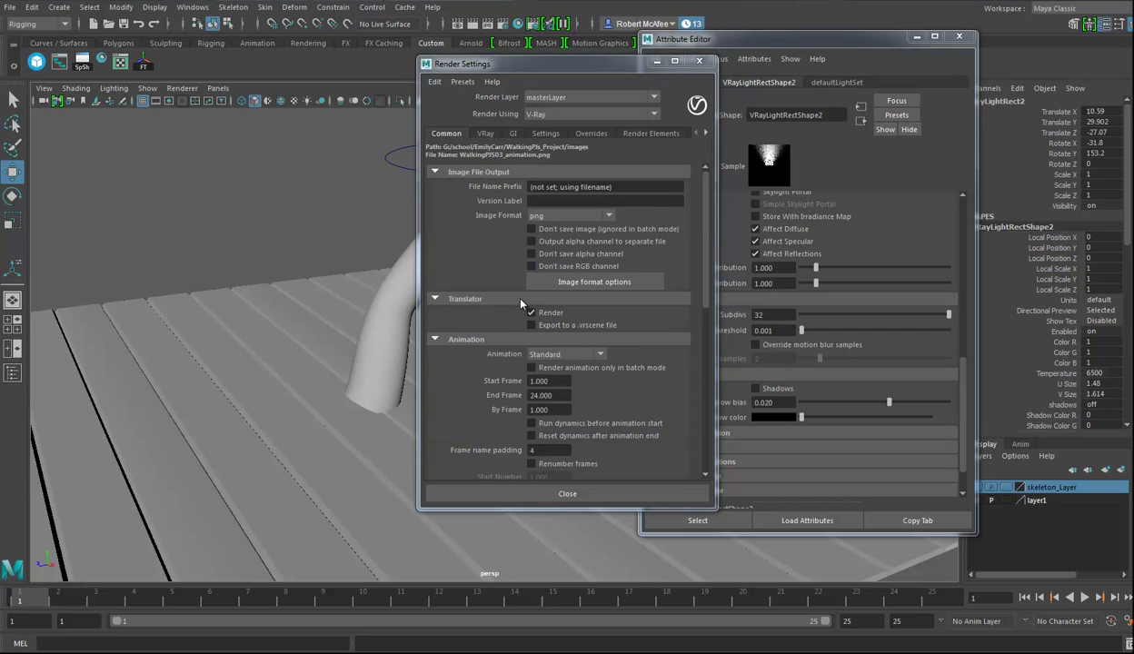
{"action": "left_click", "coordinate": [457, 23]}
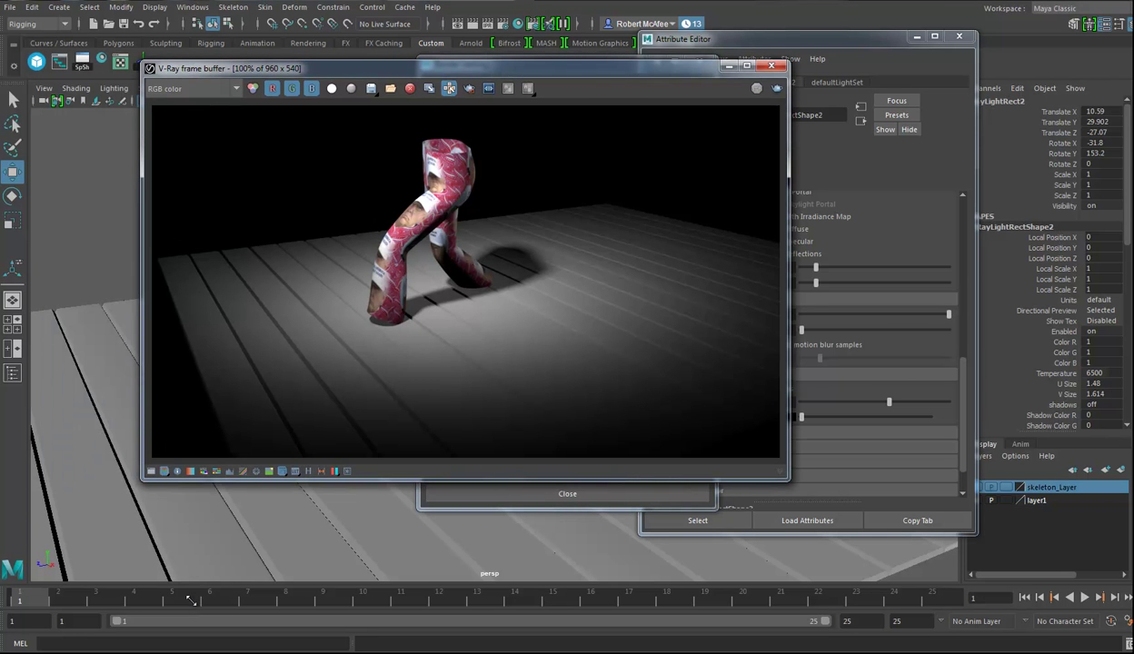
- Open the rendered WalkingPJS03_animation PNG sequence from the project's images folder for playback in FCheck
{"action": "key", "text": "alt+f"}
{"action": "key", "text": "Up"}
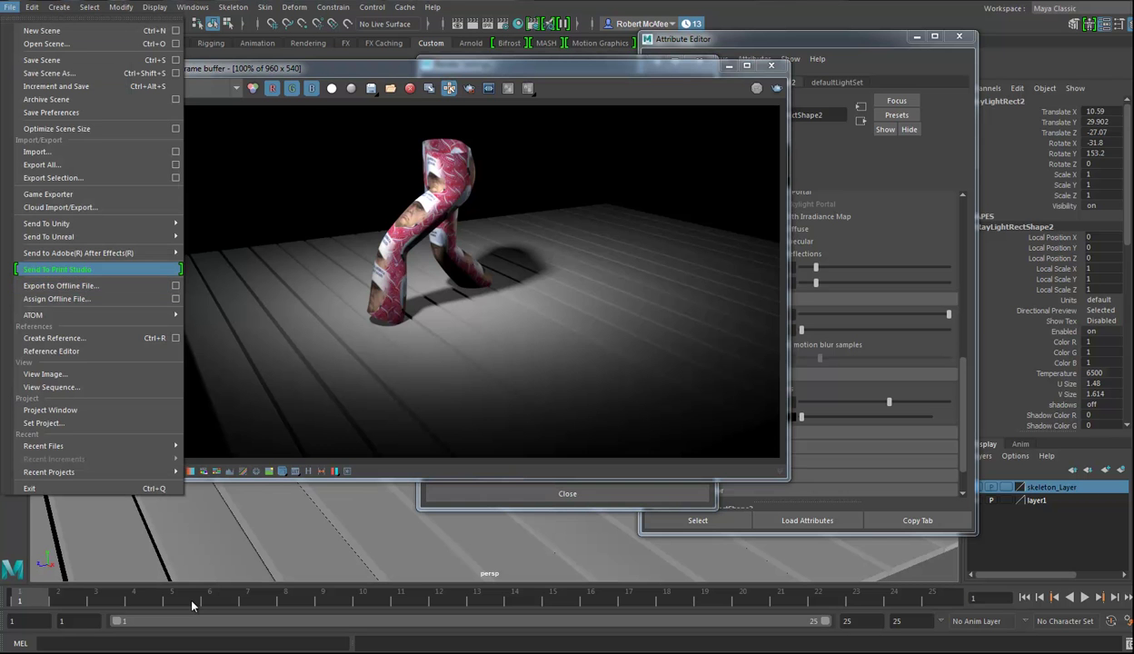
{"action": "key", "text": "Down"}
{"action": "key", "text": "Down"}
{"action": "key", "text": "Down"}
{"action": "key", "text": "Down"}
{"action": "key", "text": "Down"}
{"action": "key", "text": "Down"}
{"action": "key", "text": "Return"}
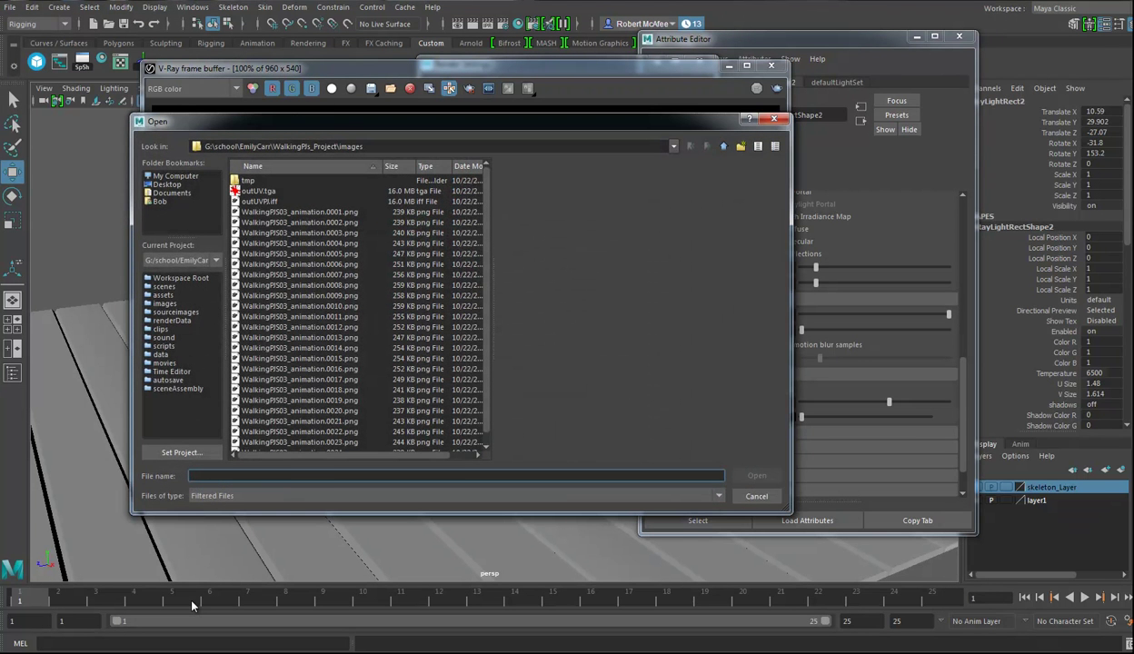
{"action": "key", "text": "Down"}
{"action": "key", "text": "Return"}
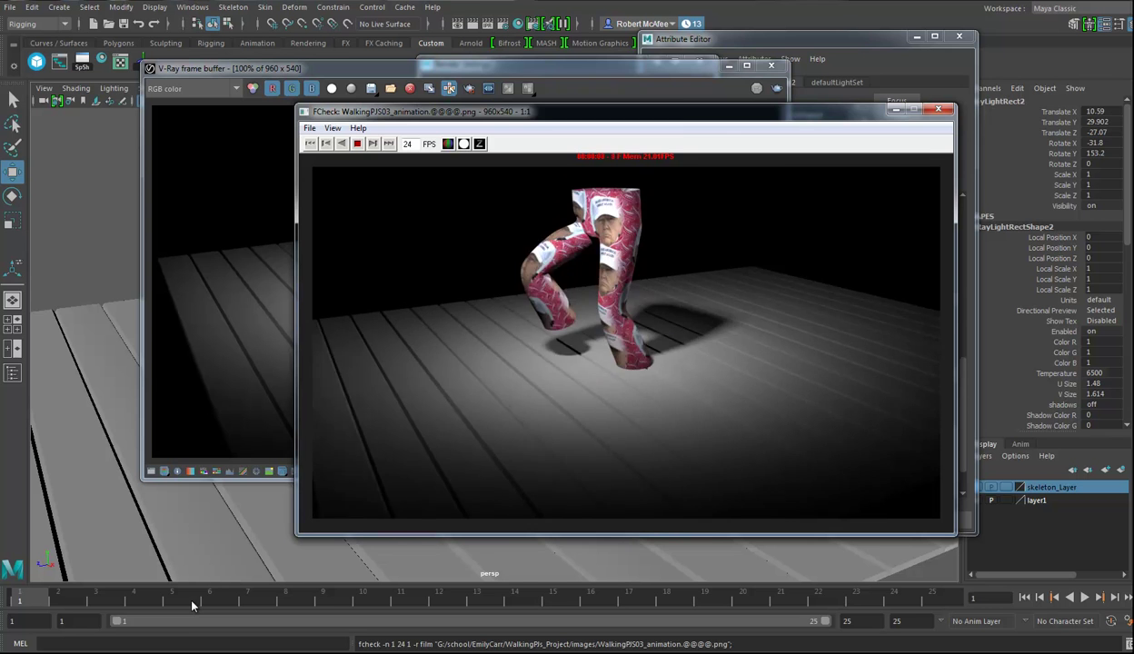
{"action": "key", "text": "alt+v"}
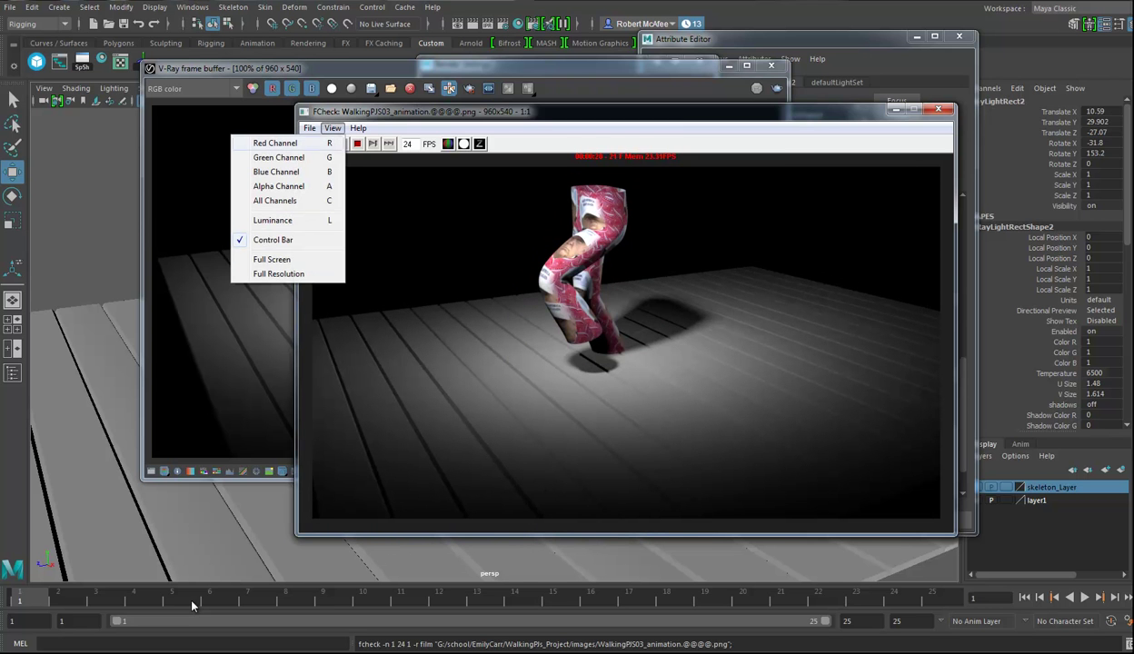
{"action": "key", "text": "Left"}
{"action": "key", "text": "Escape"}
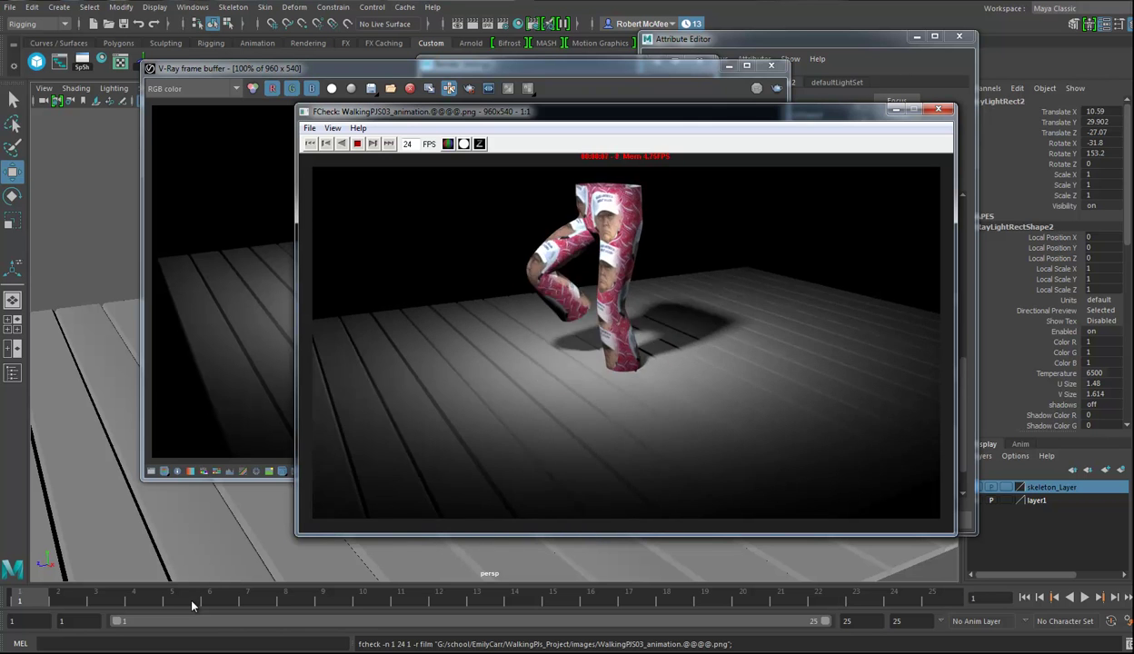